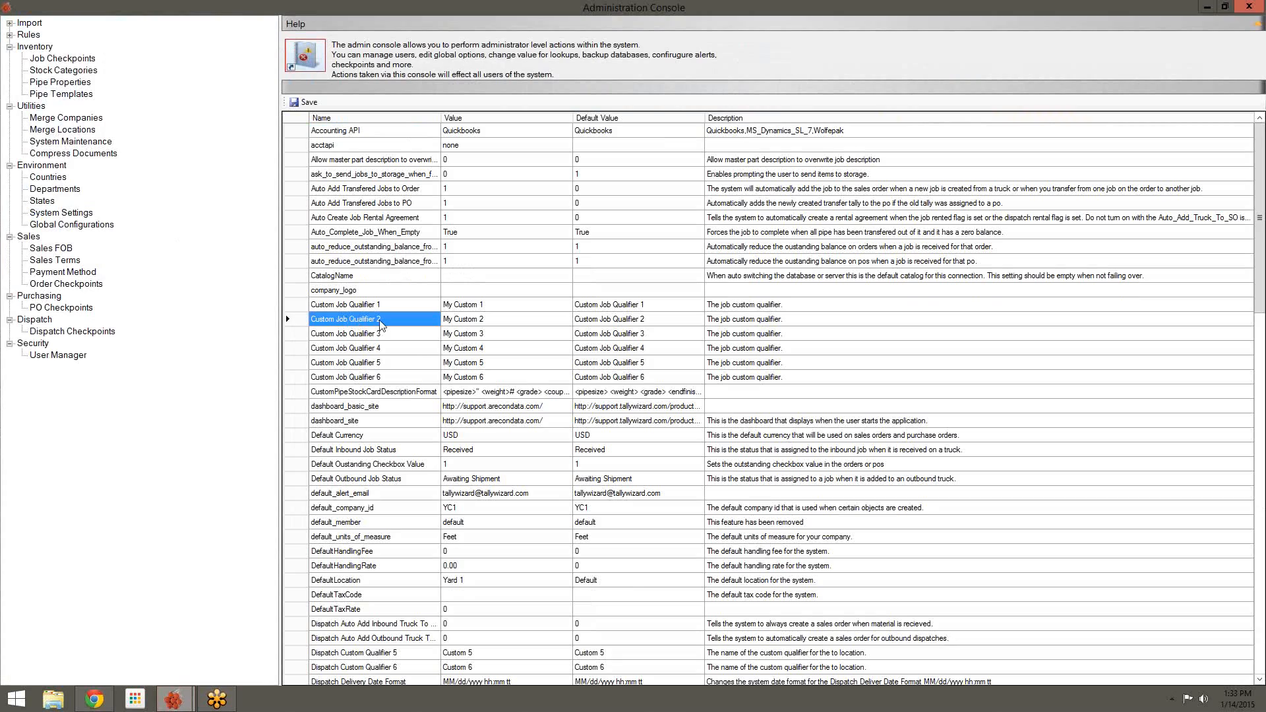
Examine the order-related global settings: custom qualifiers, date required and shipped formats, and Orders Require Approval
scroll(380, 323, down, 10)
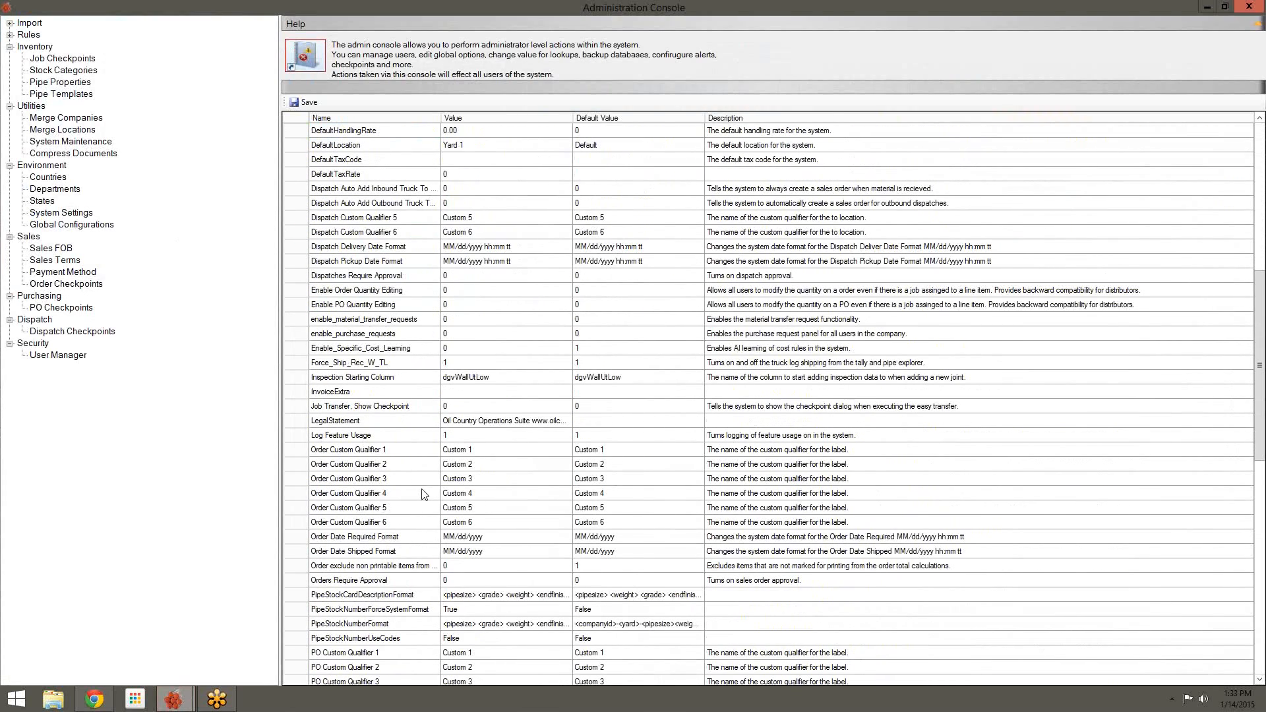
scroll(422, 495, down, 1)
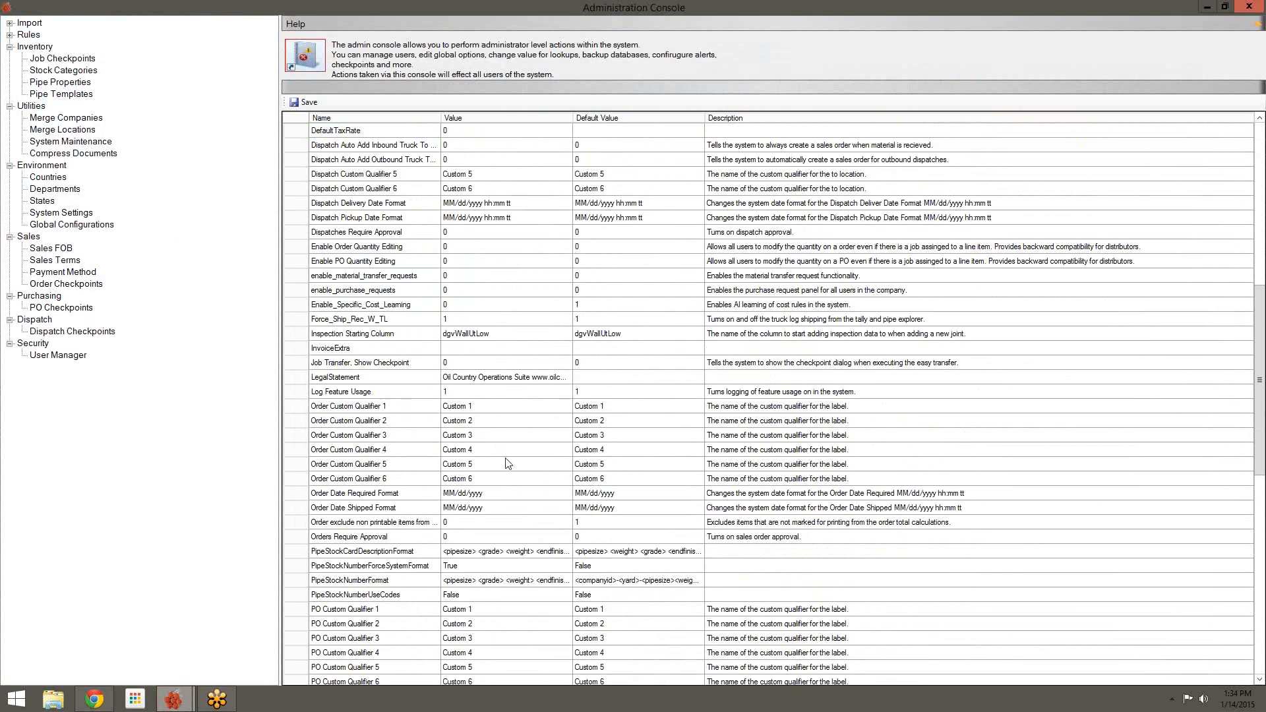
scroll(477, 533, down, 1)
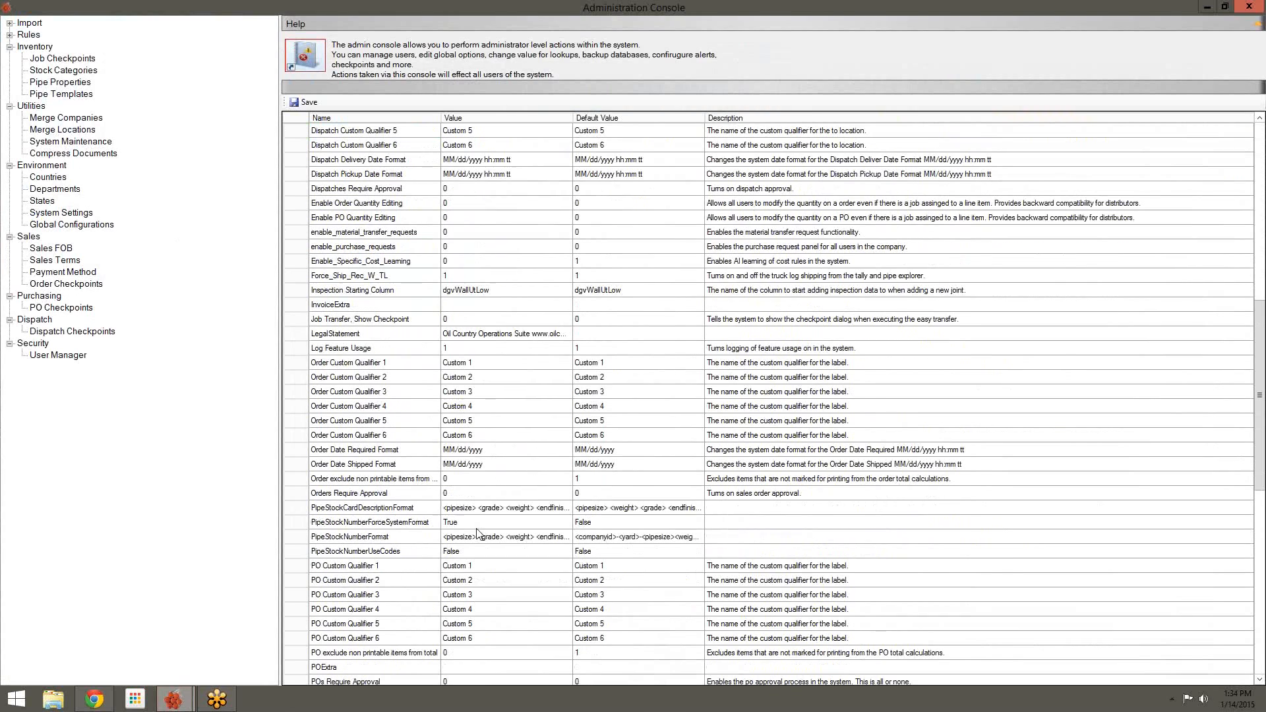
click(482, 452)
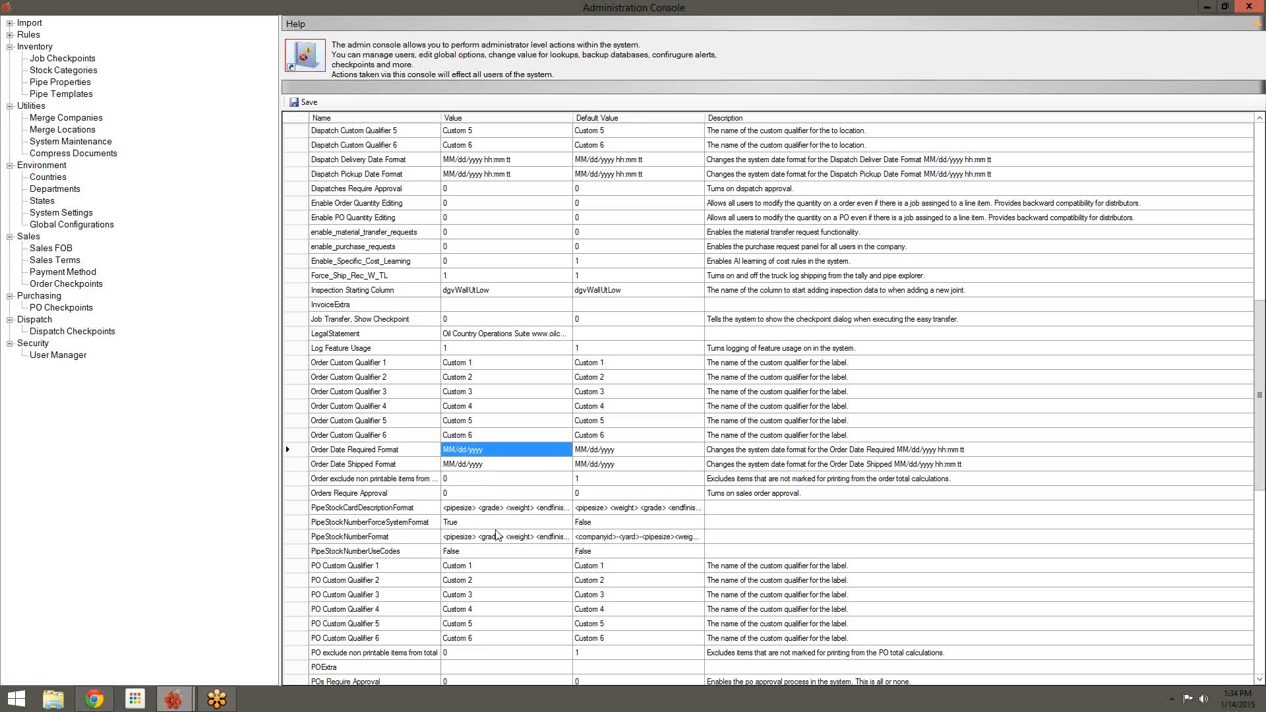
click(492, 466)
click(501, 452)
click(362, 499)
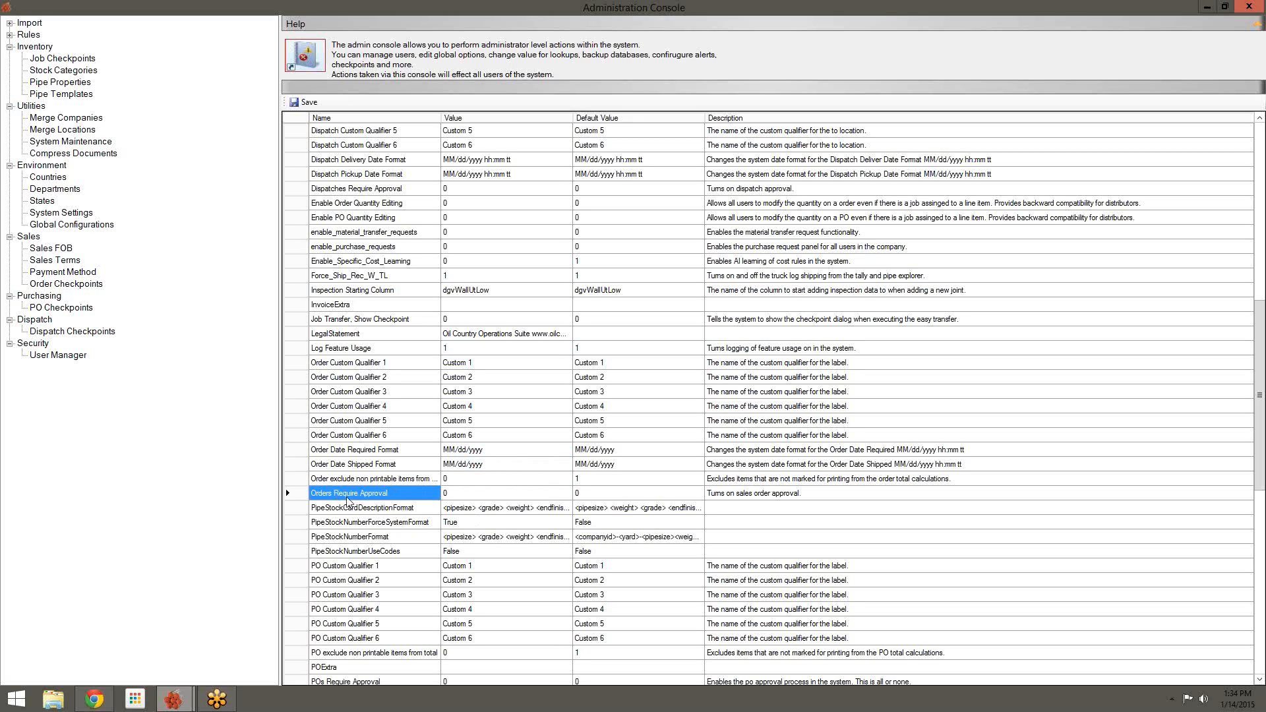
click(478, 495)
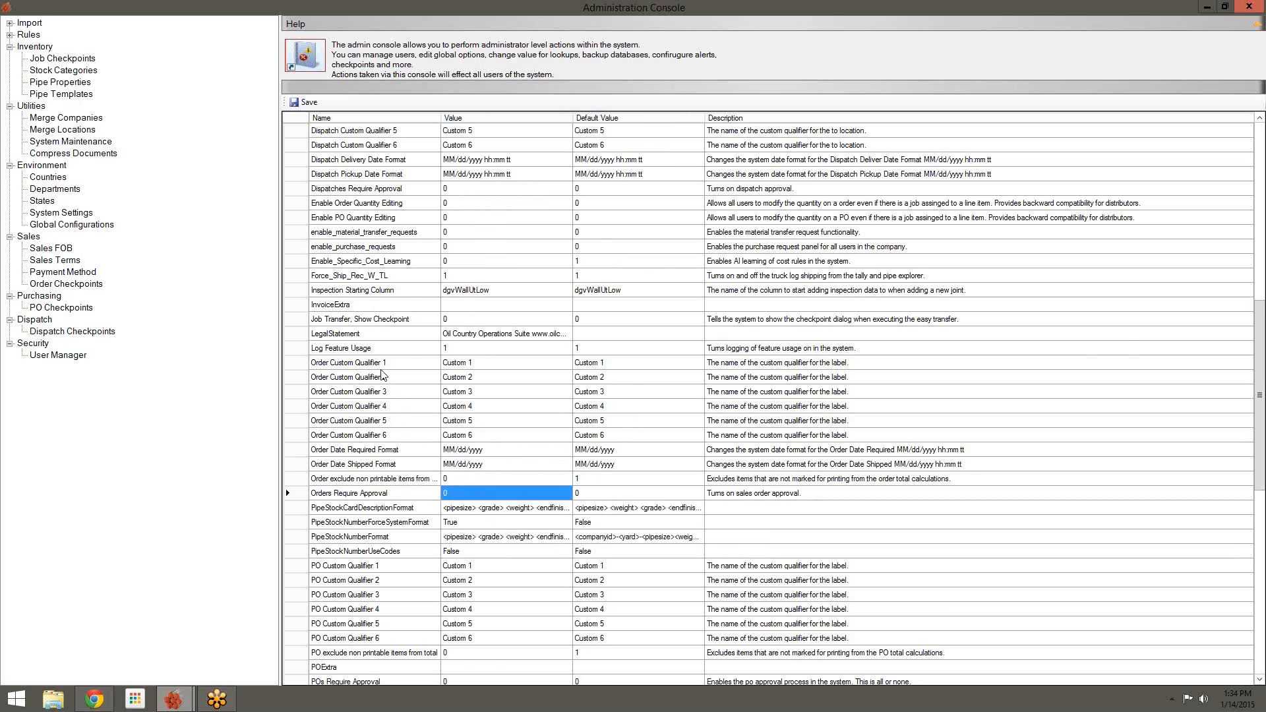
Examine the Accounting API setting with its value and default value at the start of the configuration list
scroll(402, 396, up, 8)
scroll(403, 383, up, 4)
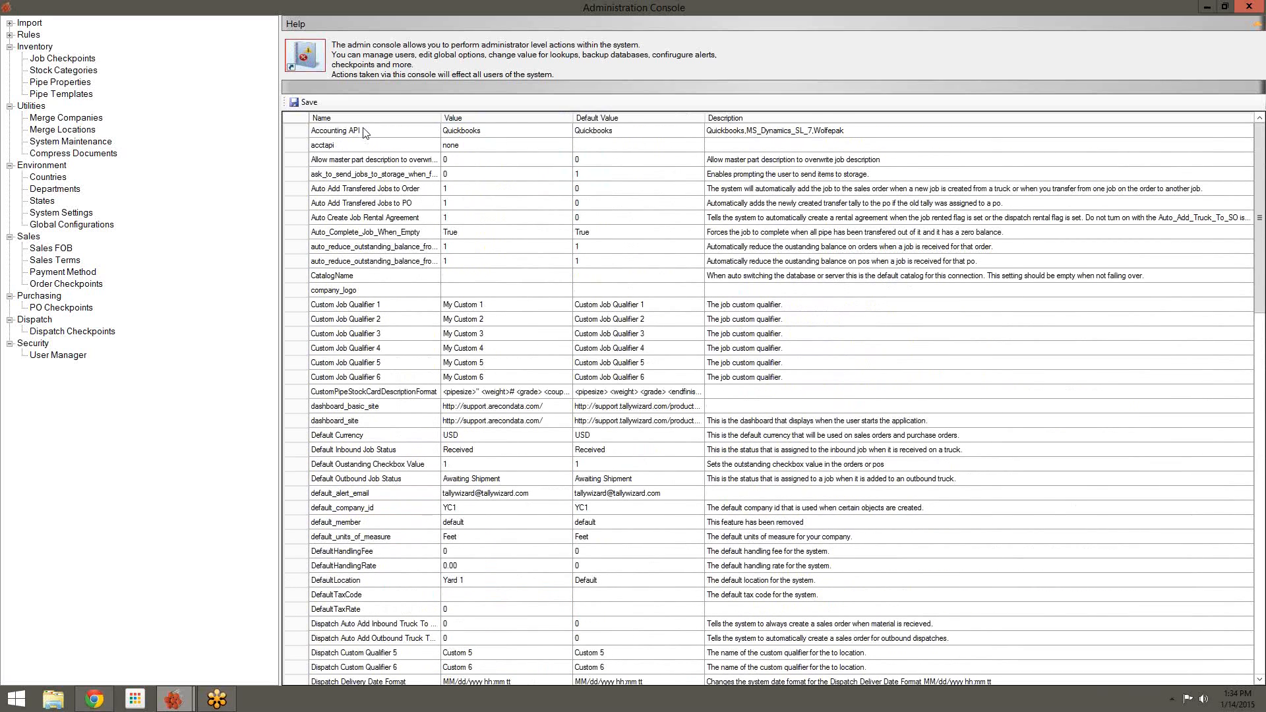
click(484, 140)
click(588, 131)
click(505, 132)
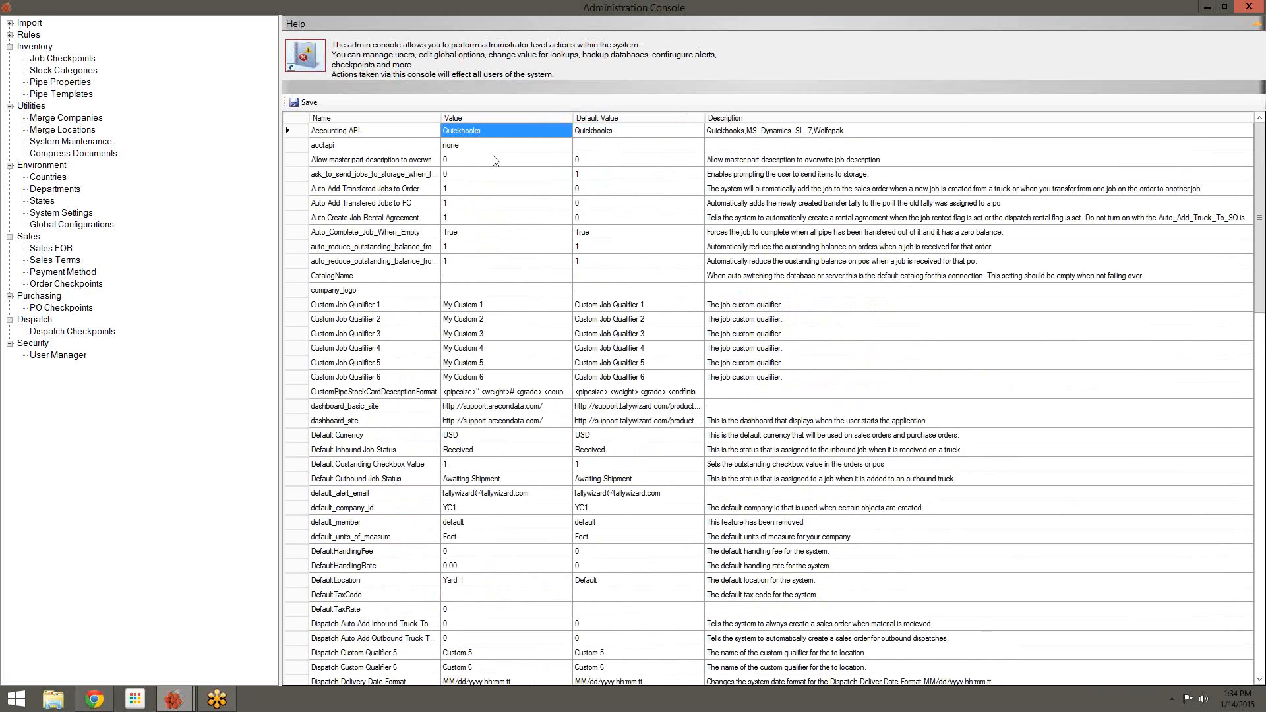
click(407, 134)
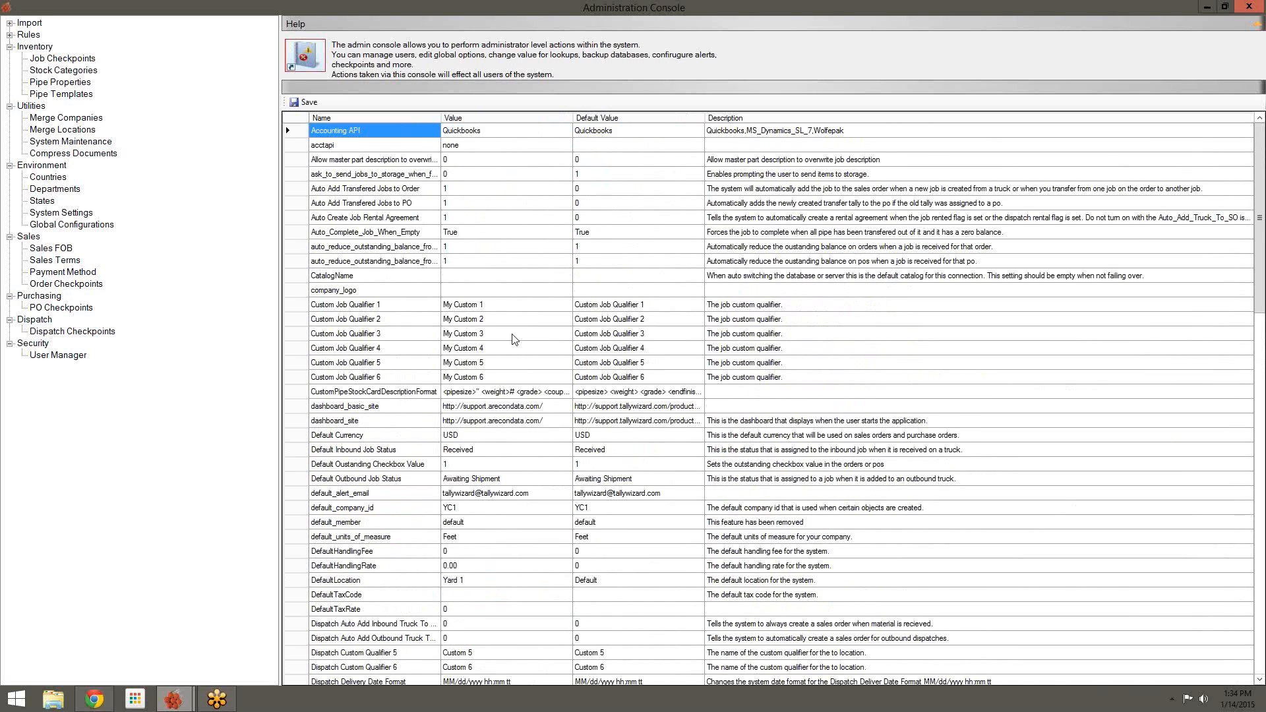
Skim the remaining global settings and close the Administration Console
scroll(514, 340, down, 5)
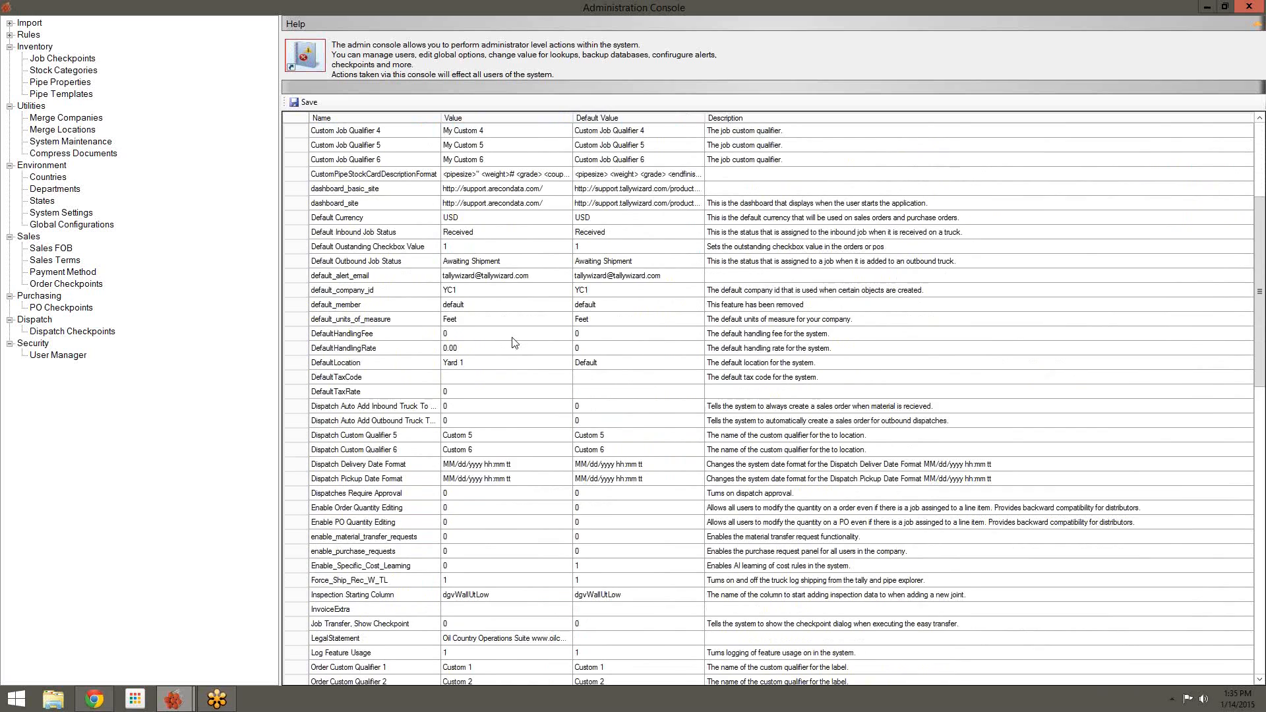
scroll(514, 343, down, 5)
scroll(515, 343, down, 1)
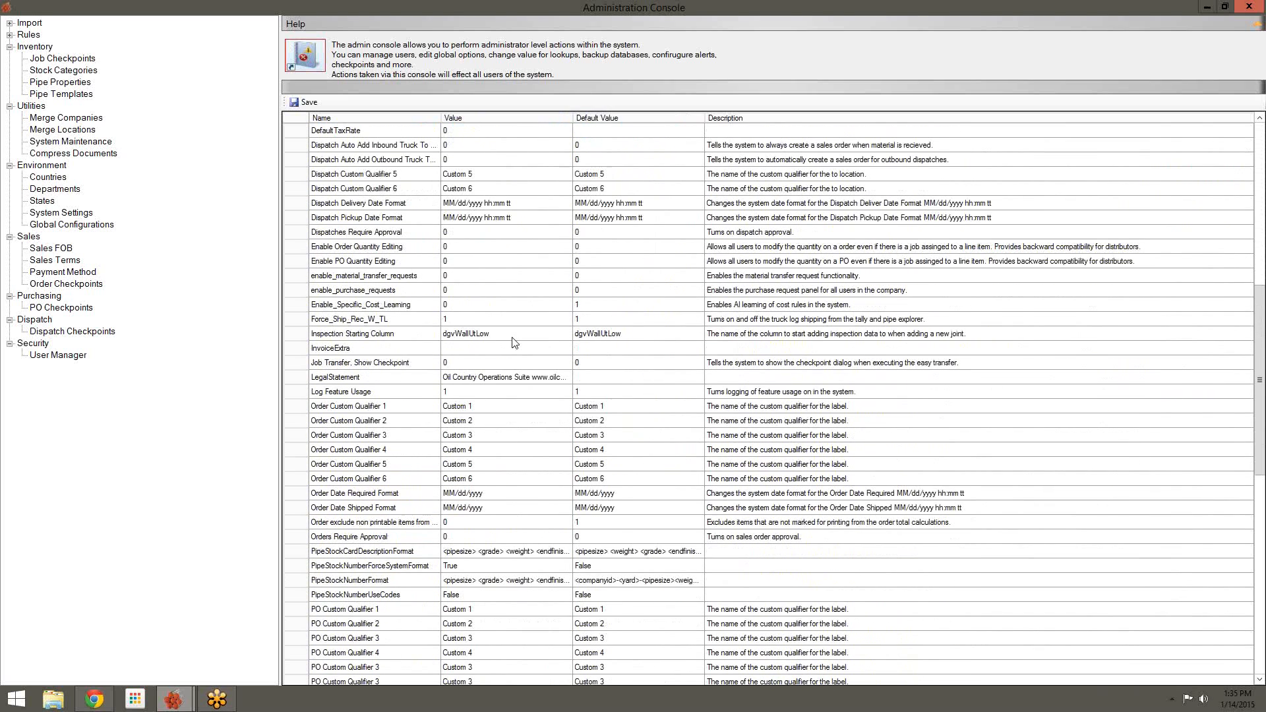
drag(353, 8, 455, 90)
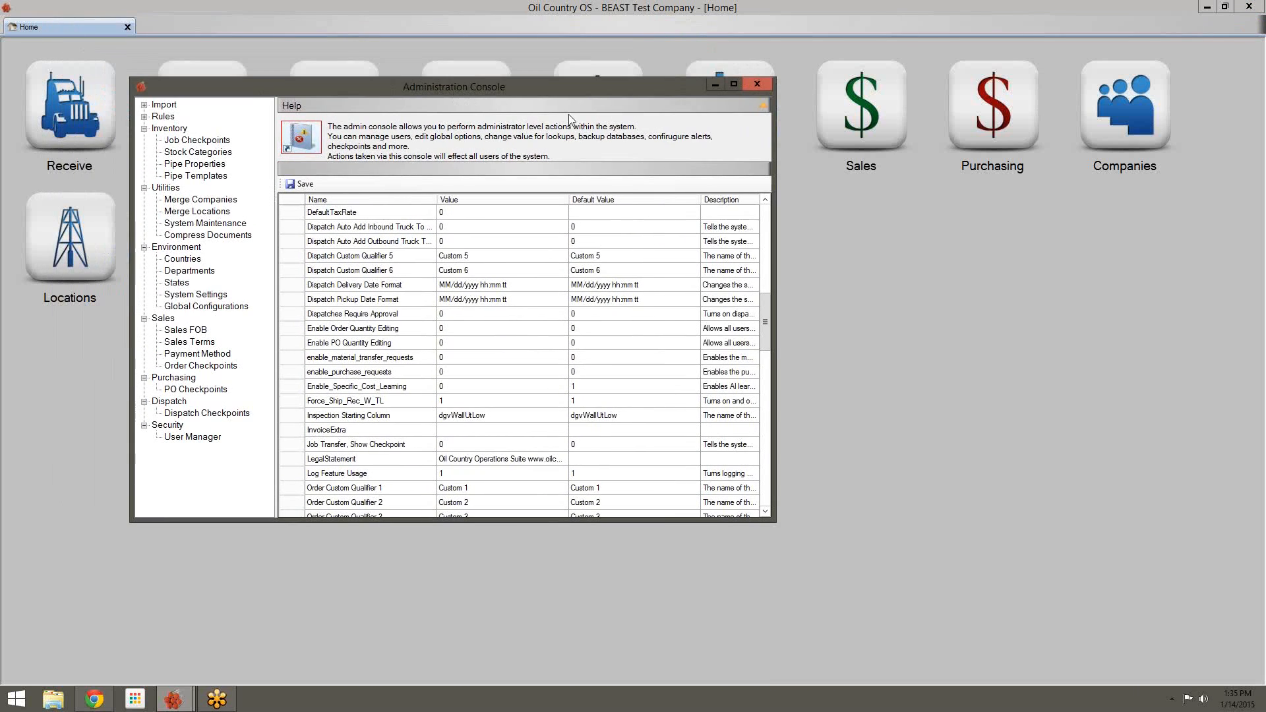
click(761, 87)
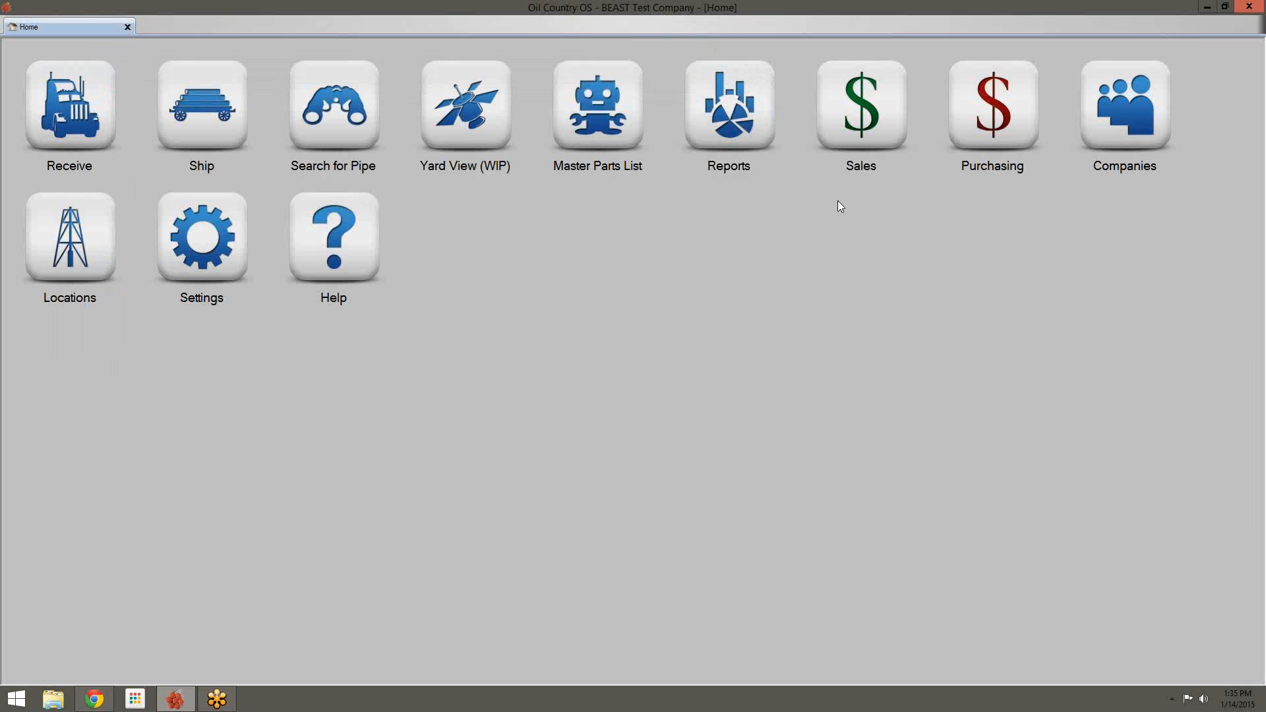
Review the companies list with the EMail column widened, and close the Customer Explorer
click(1143, 120)
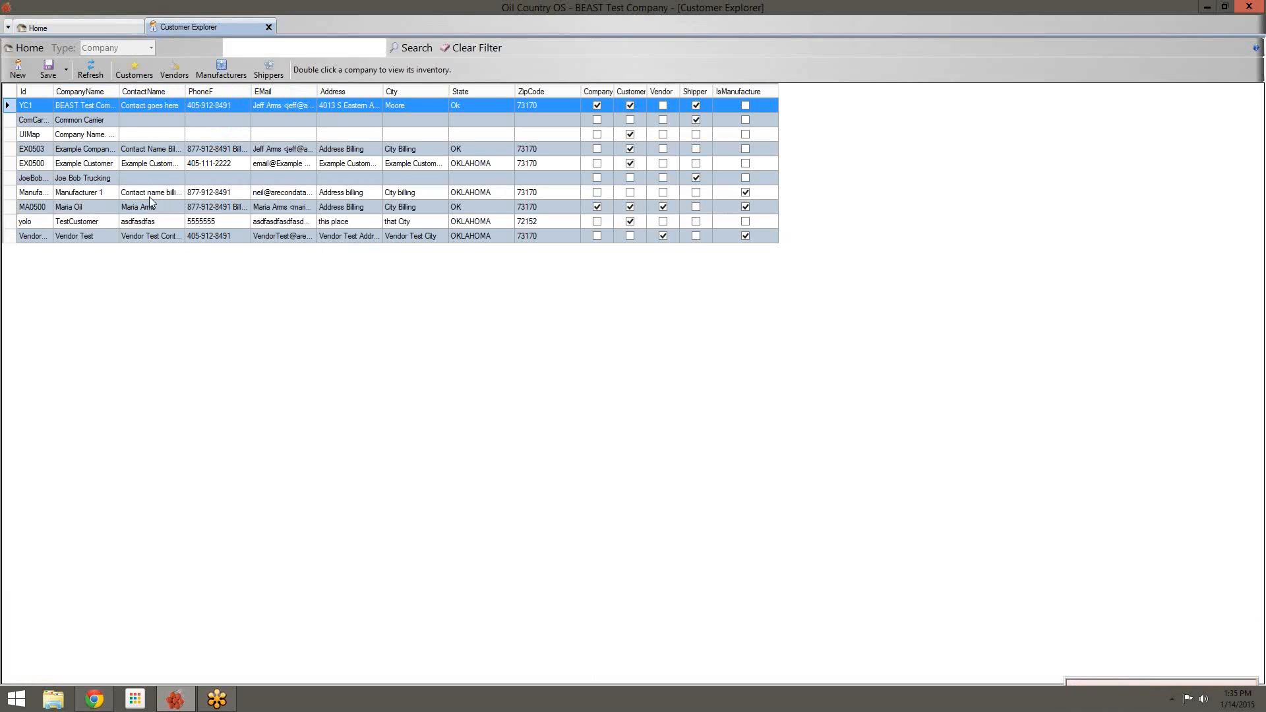
drag(315, 91, 364, 91)
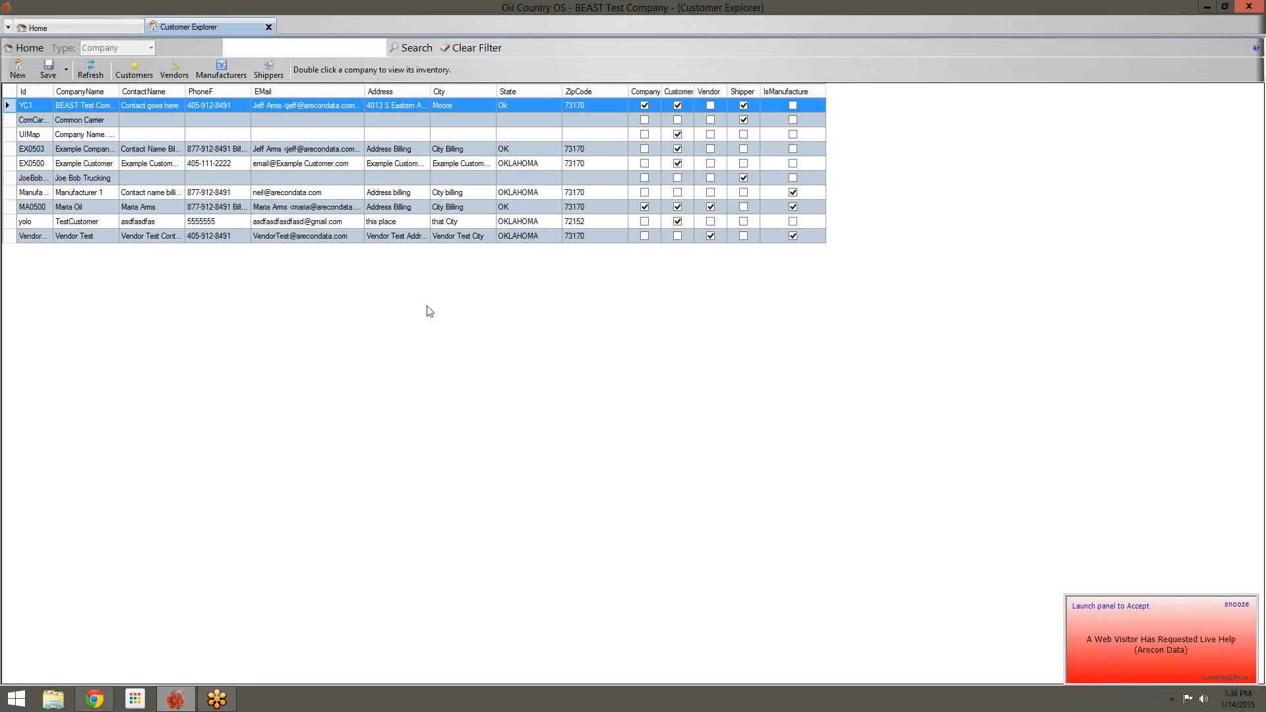
click(268, 28)
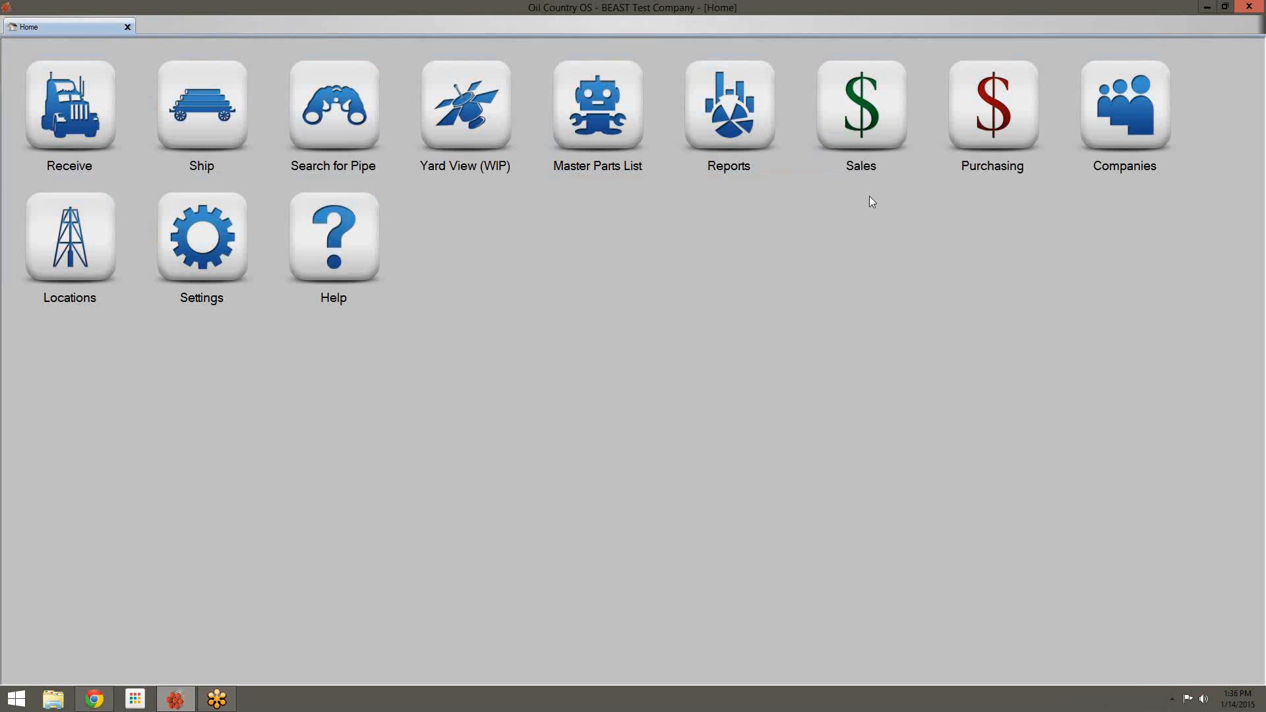
Create a new quote in the sales Order Explorer with Example Customer as the customer
click(880, 99)
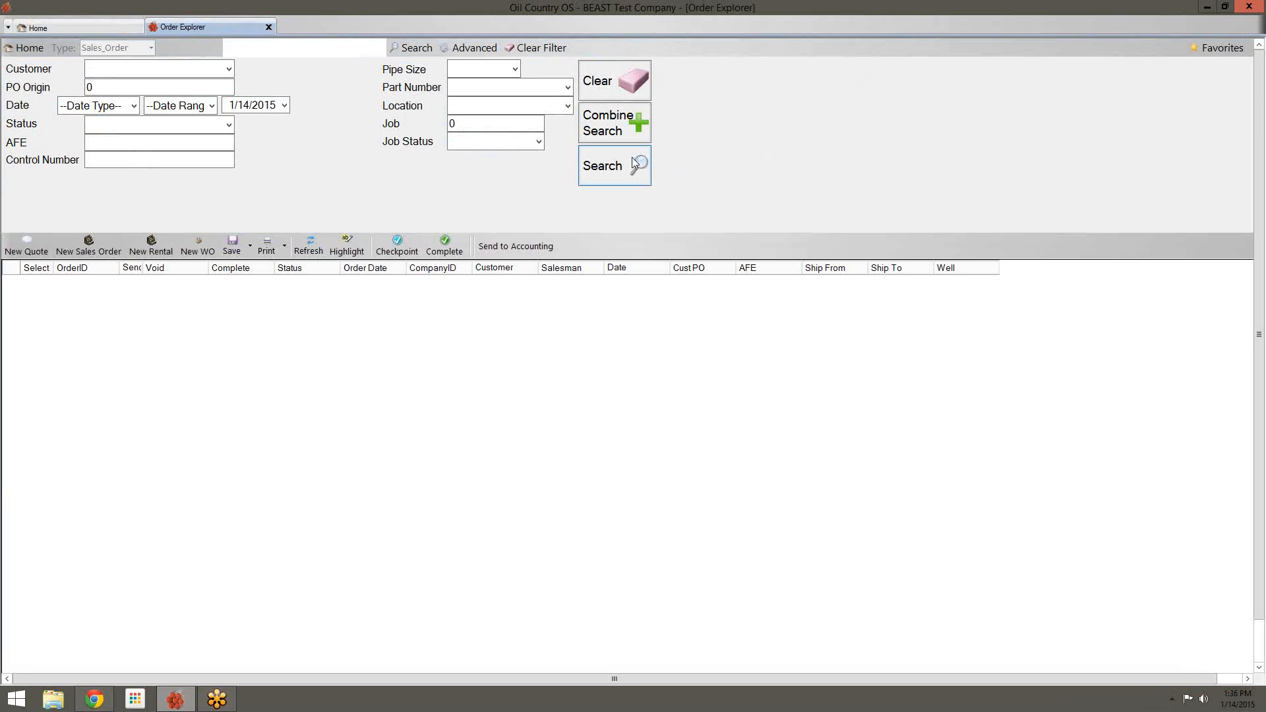
click(633, 162)
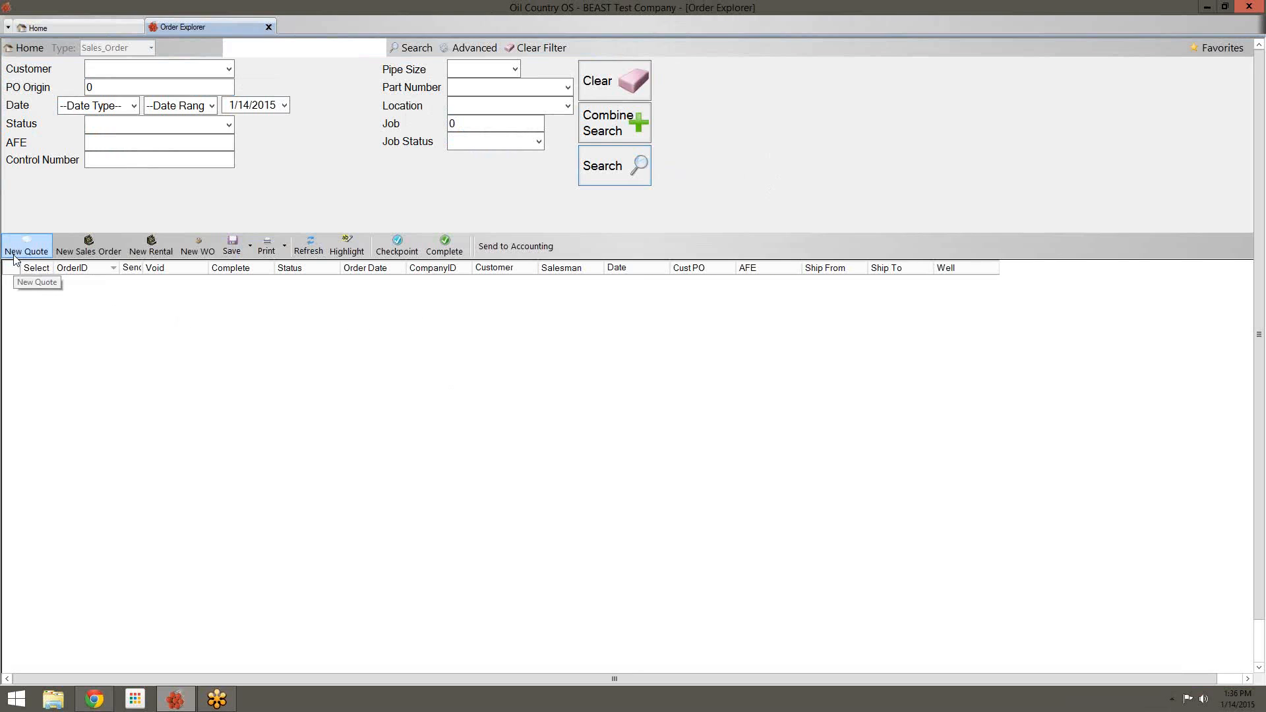
click(34, 247)
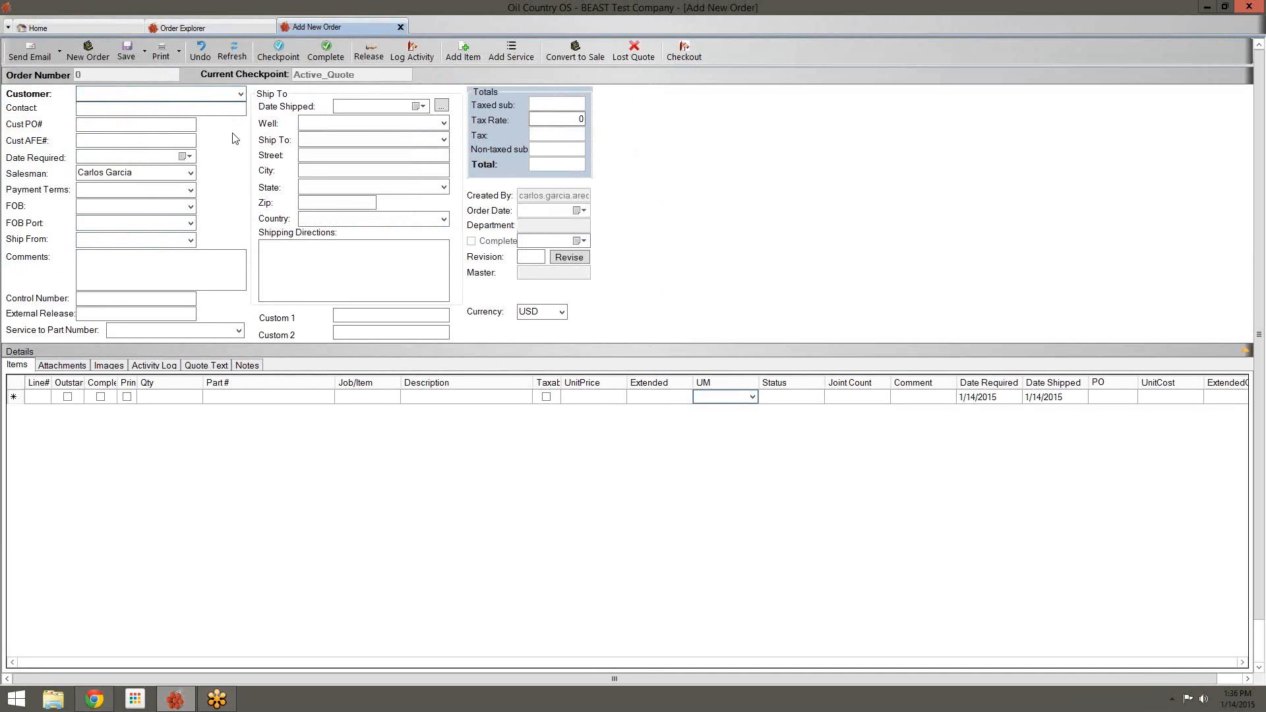
click(240, 95)
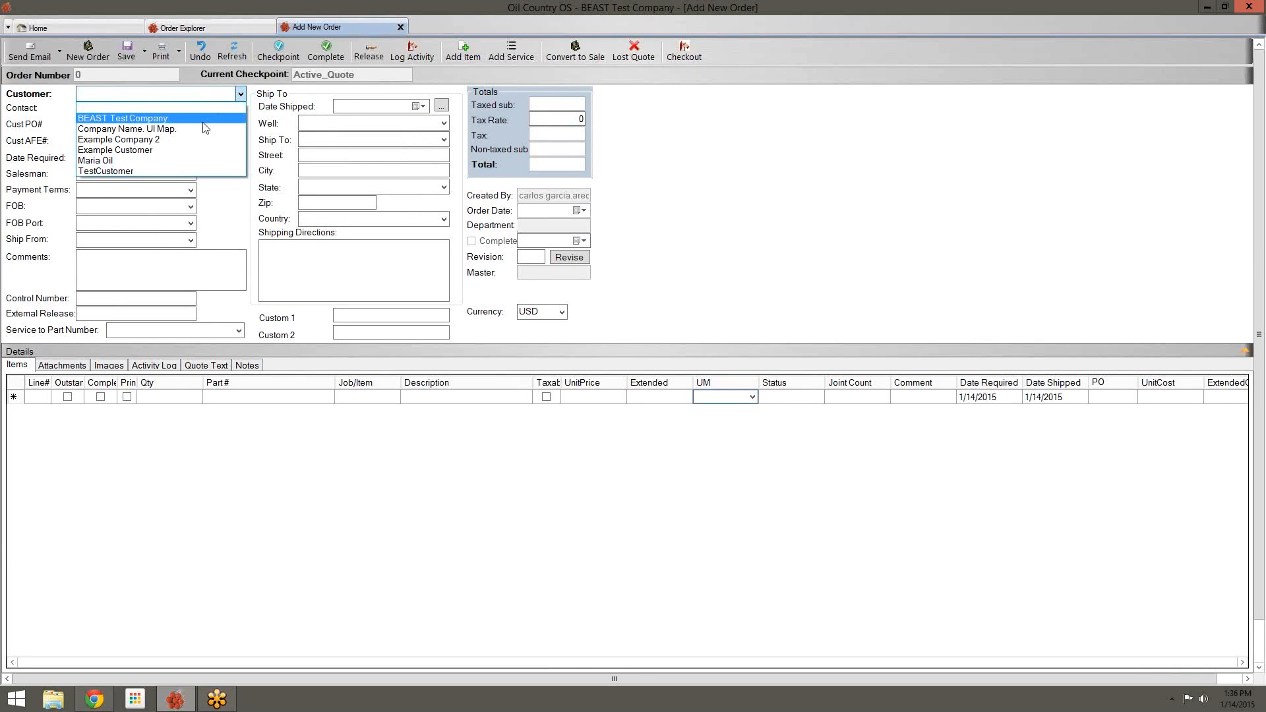
click(149, 150)
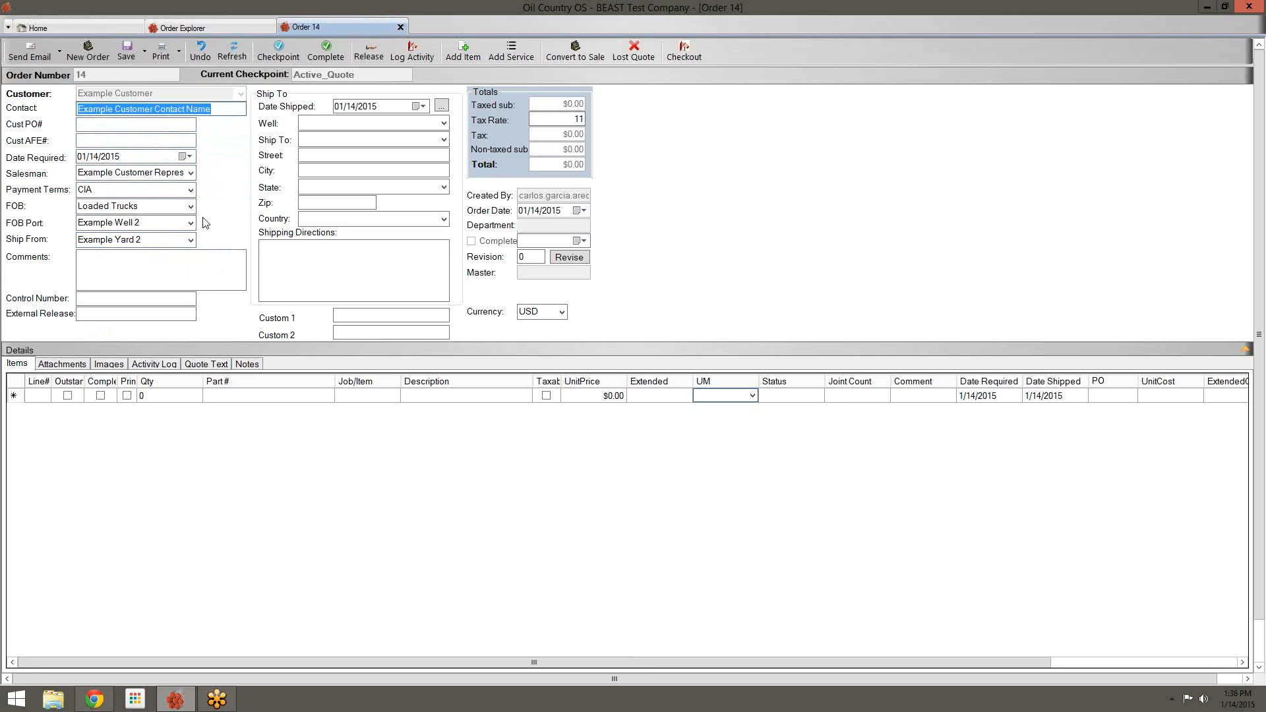
Set the quote's Ship To location to WebinarYard1
click(444, 124)
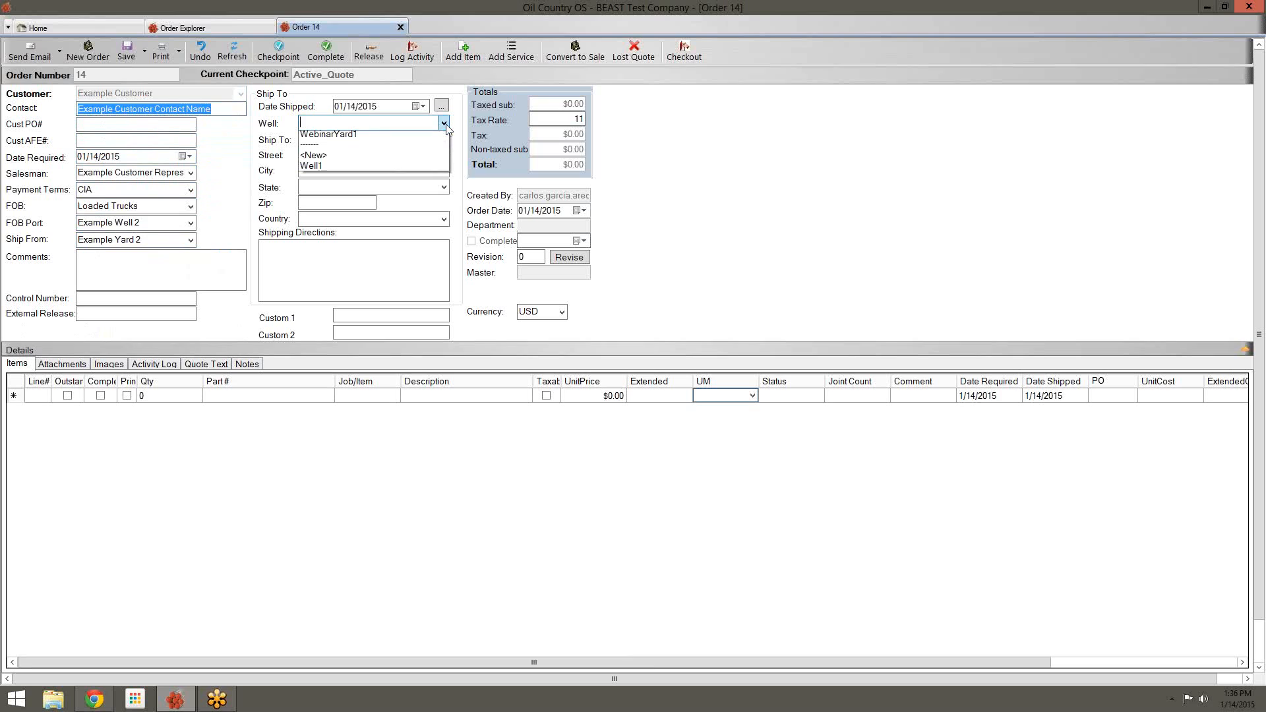
click(444, 123)
click(444, 139)
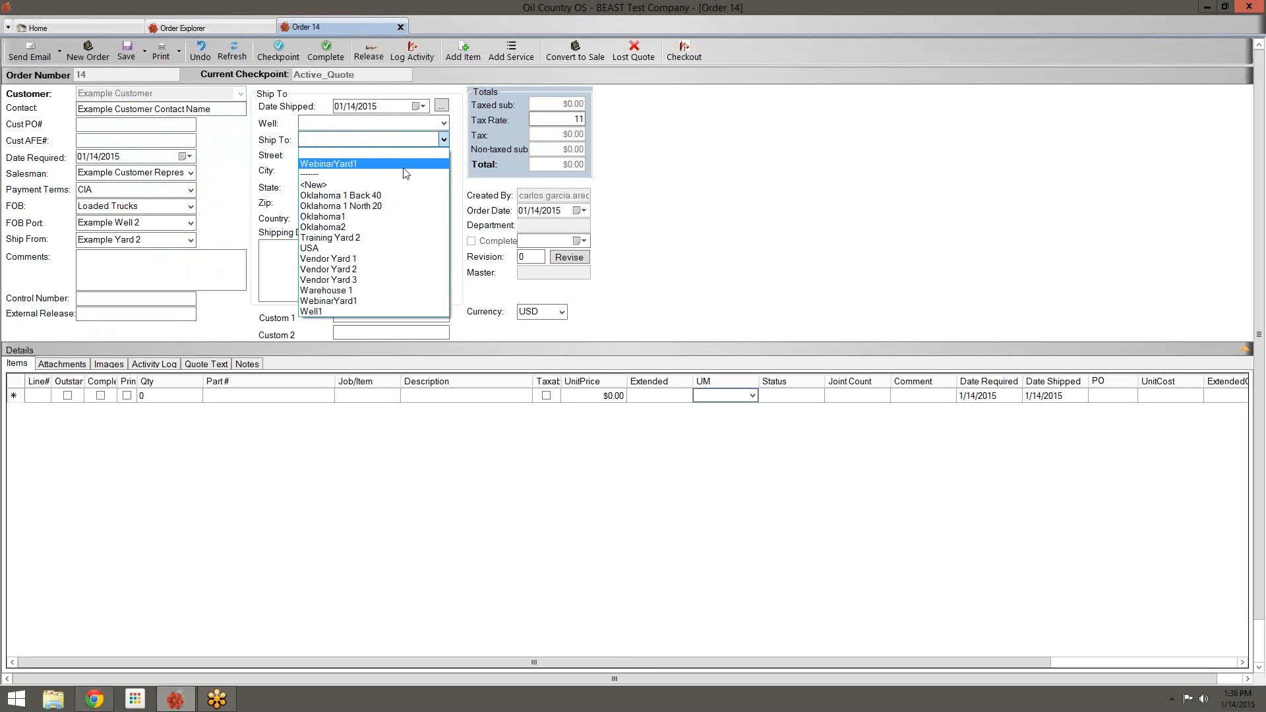
click(403, 165)
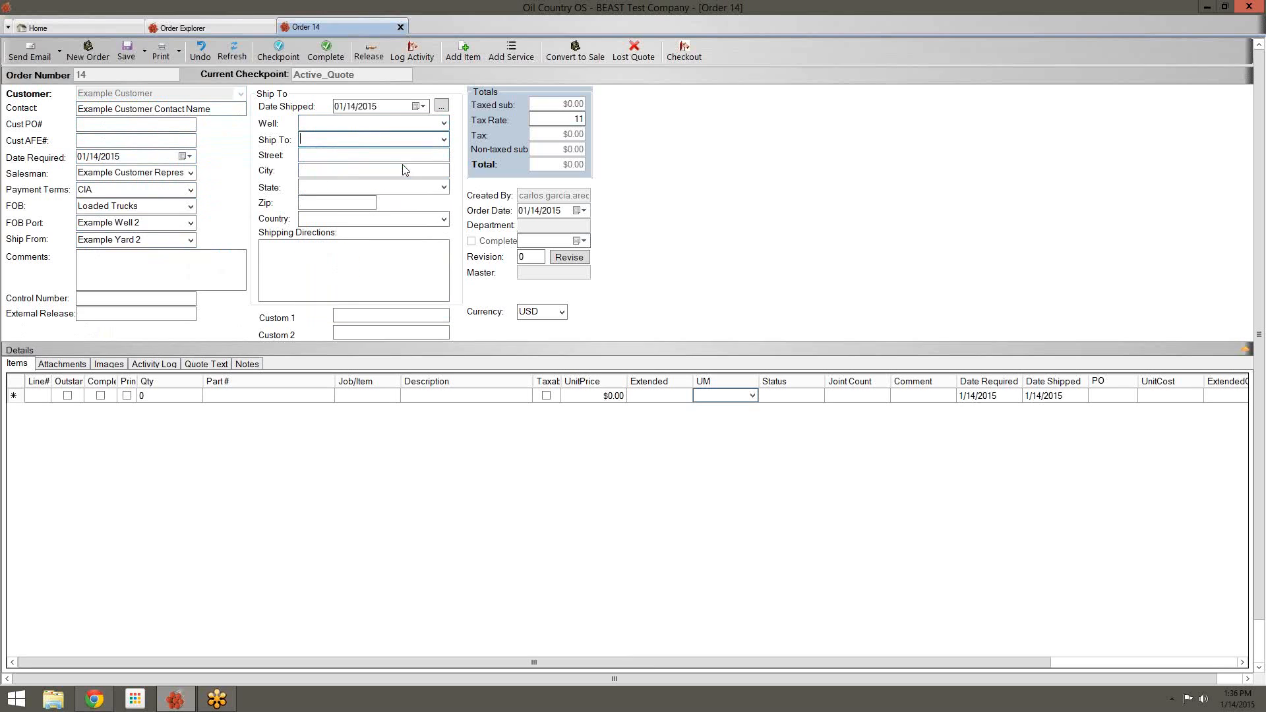
Set the quote's Ship To location to Oklahoma1 and its tax rate to 0.87
click(444, 139)
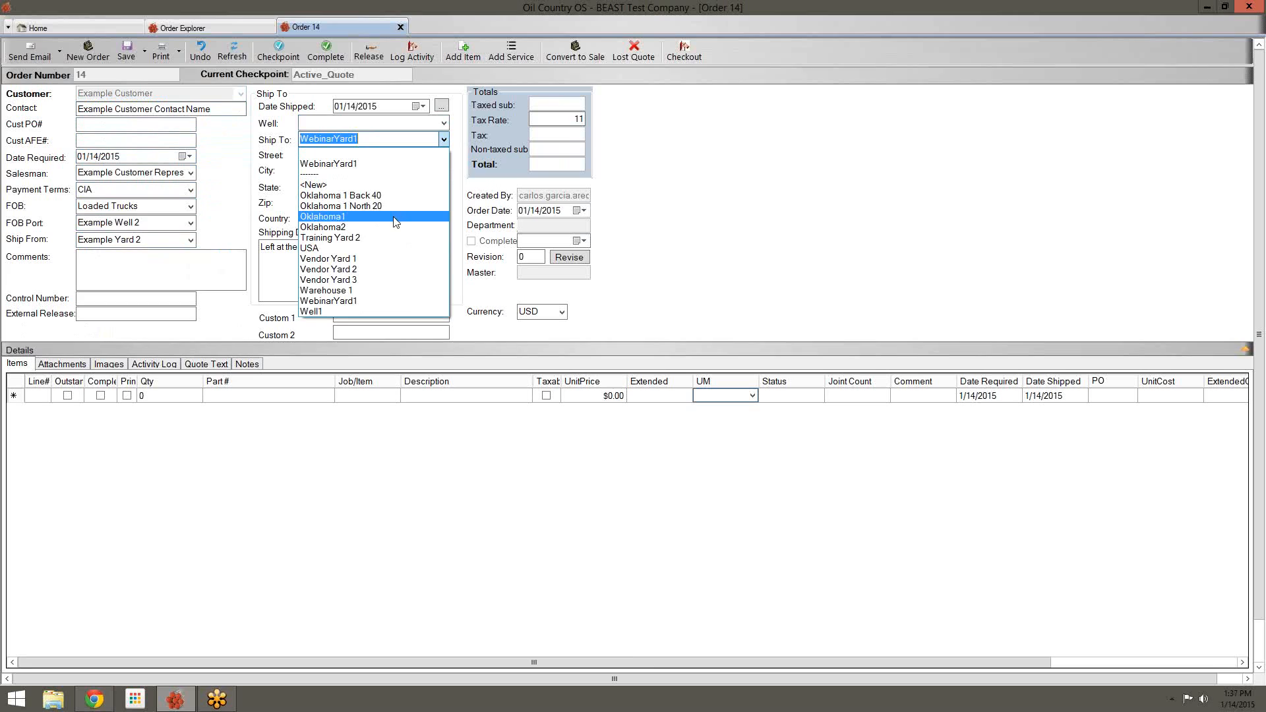
click(396, 218)
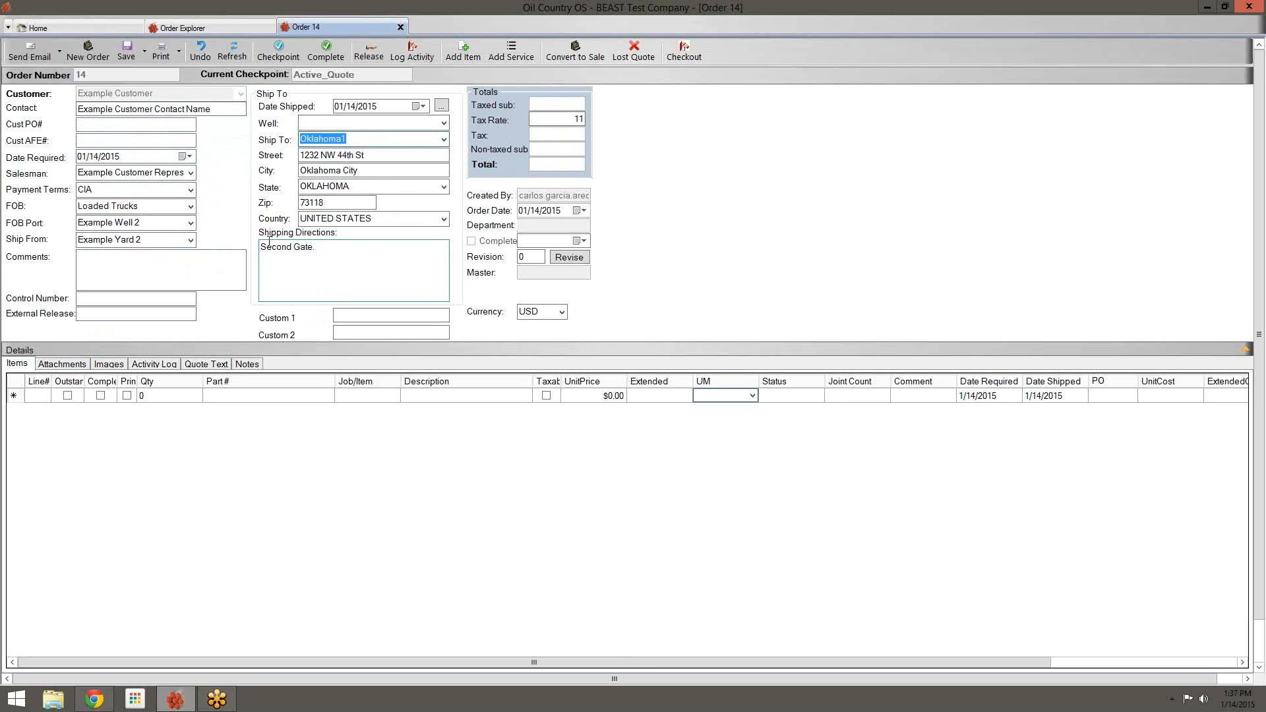
click(569, 123)
drag(569, 119, 655, 127)
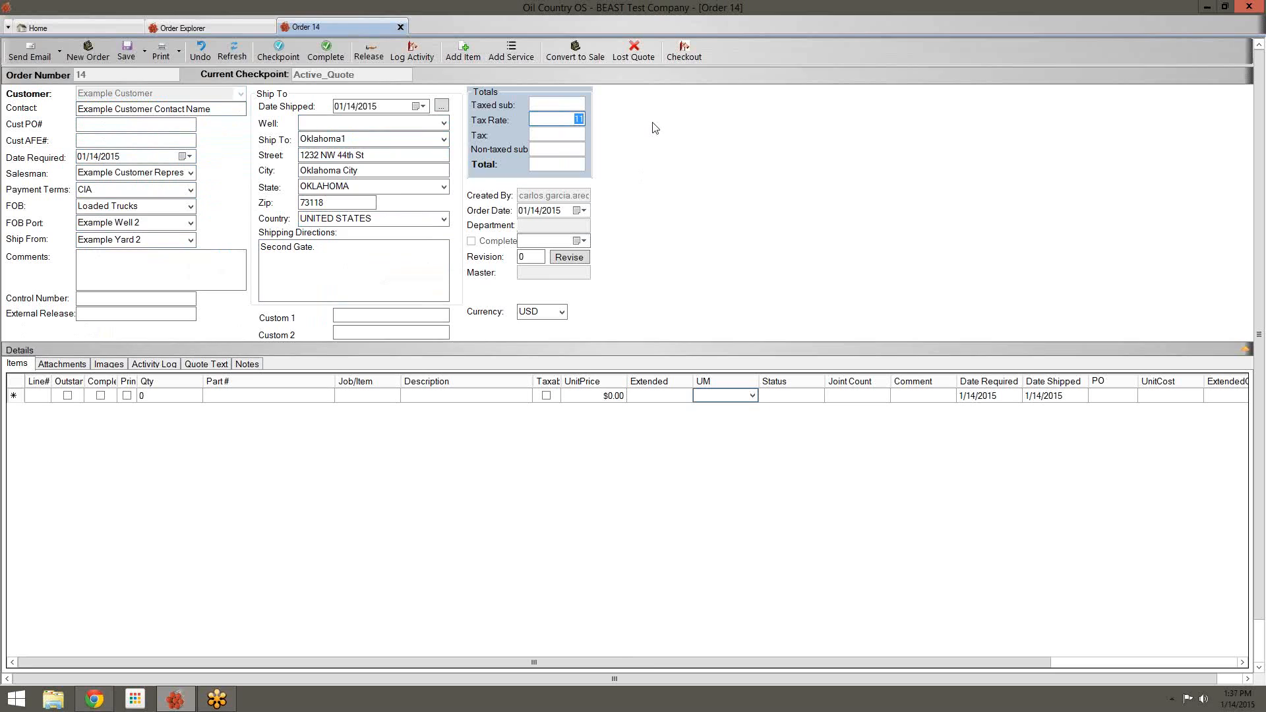
key(BackSpace)
click(341, 267)
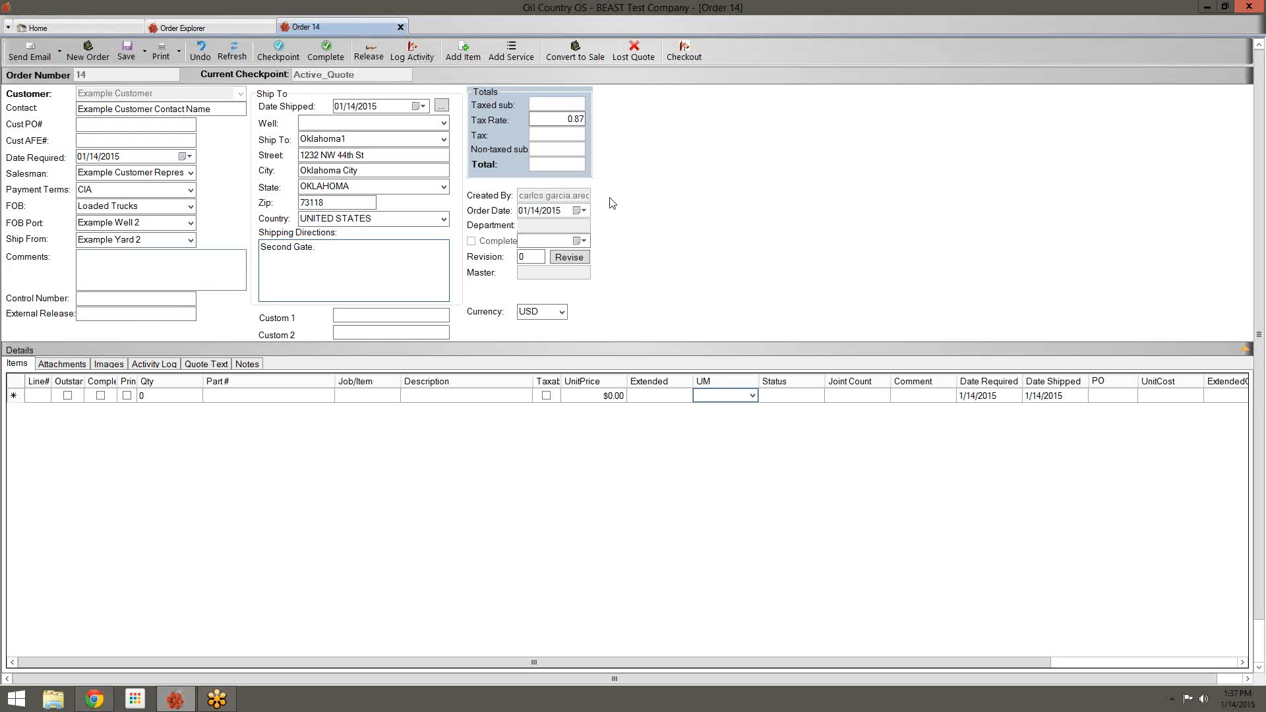
Start adding an item to the quote from an existing master part number
click(464, 53)
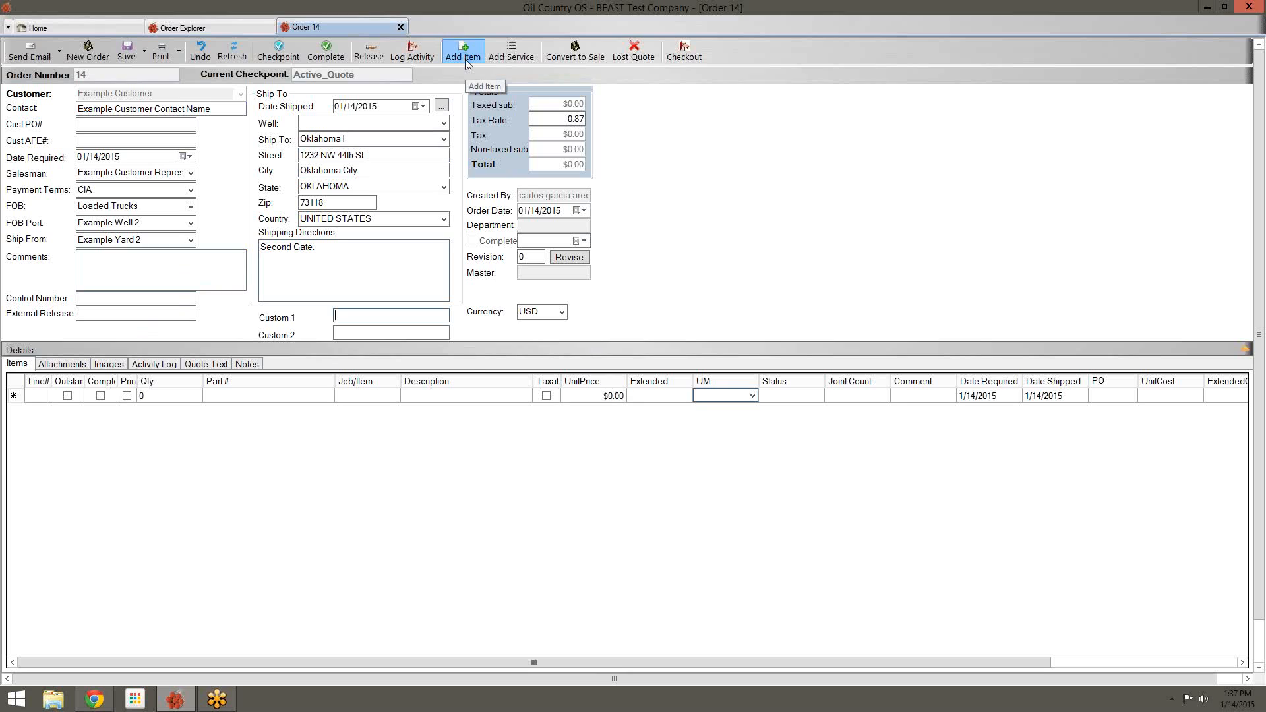
drag(584, 210, 733, 77)
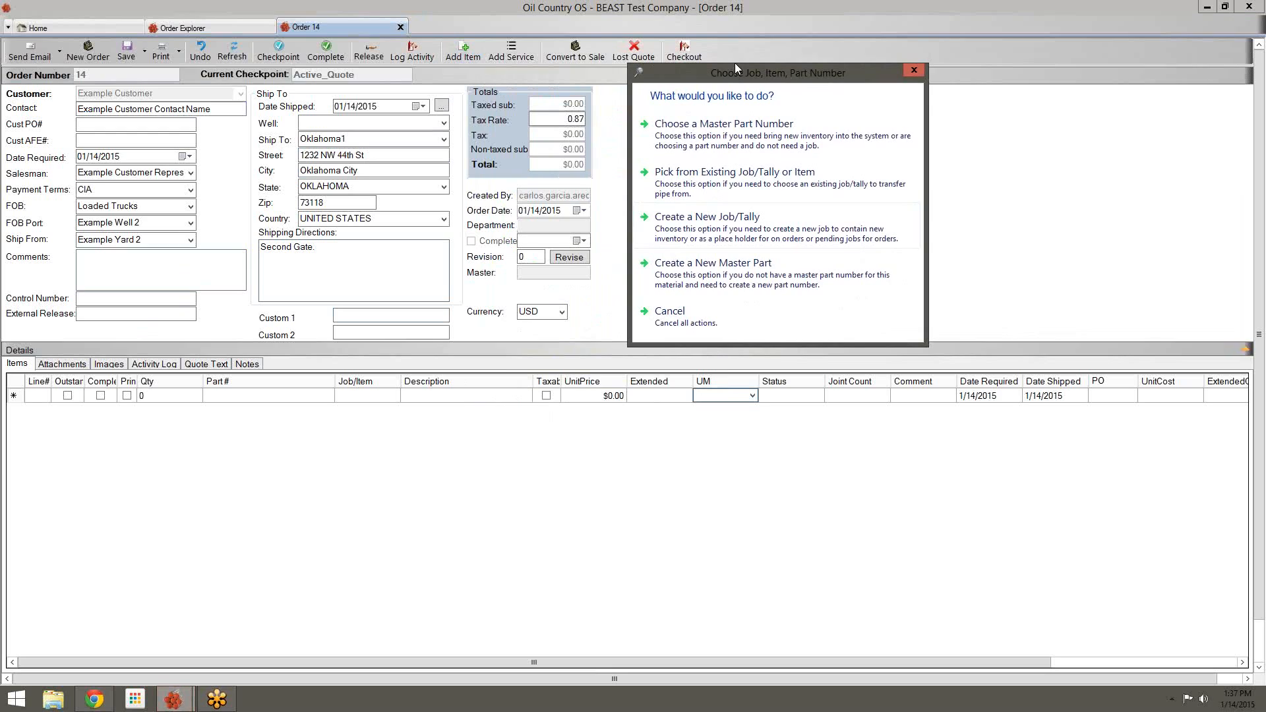
drag(736, 63, 721, 98)
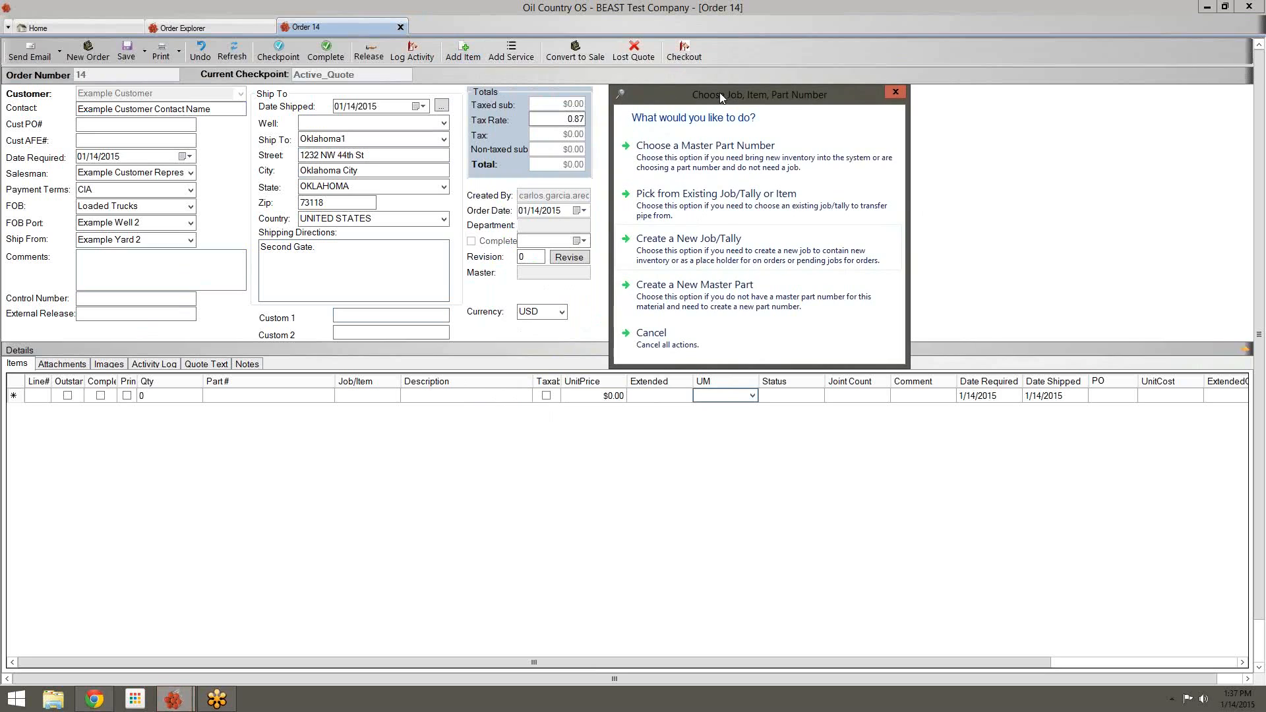
click(707, 152)
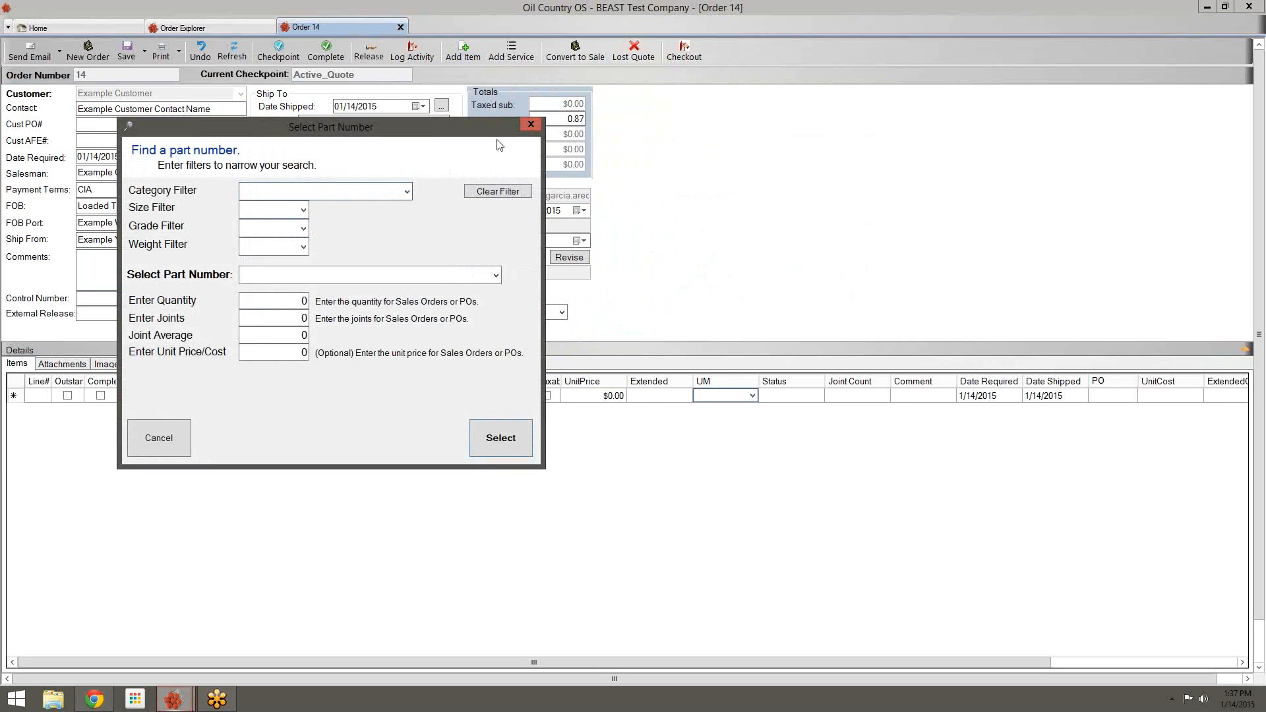
Filter the part list to category Pipe and size 4 1/2, and select part number 4 1/2 J-55 10.50 8rd STC
click(407, 192)
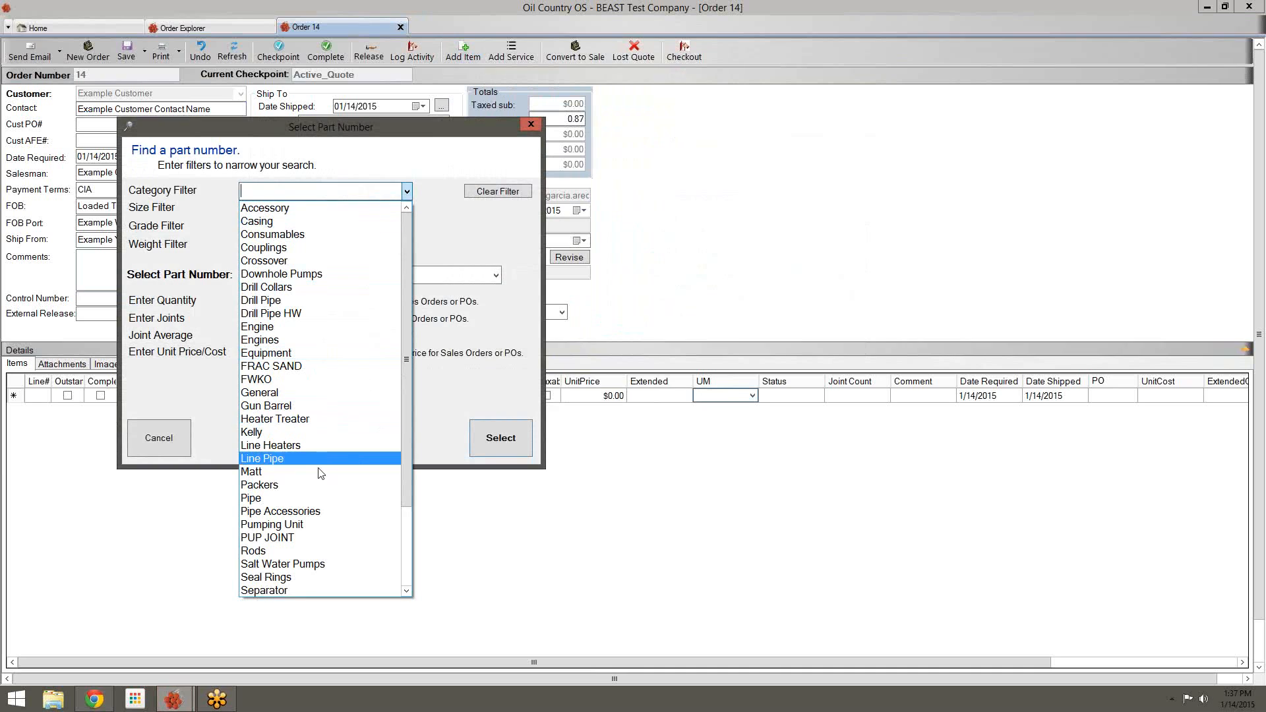
click(308, 498)
click(496, 276)
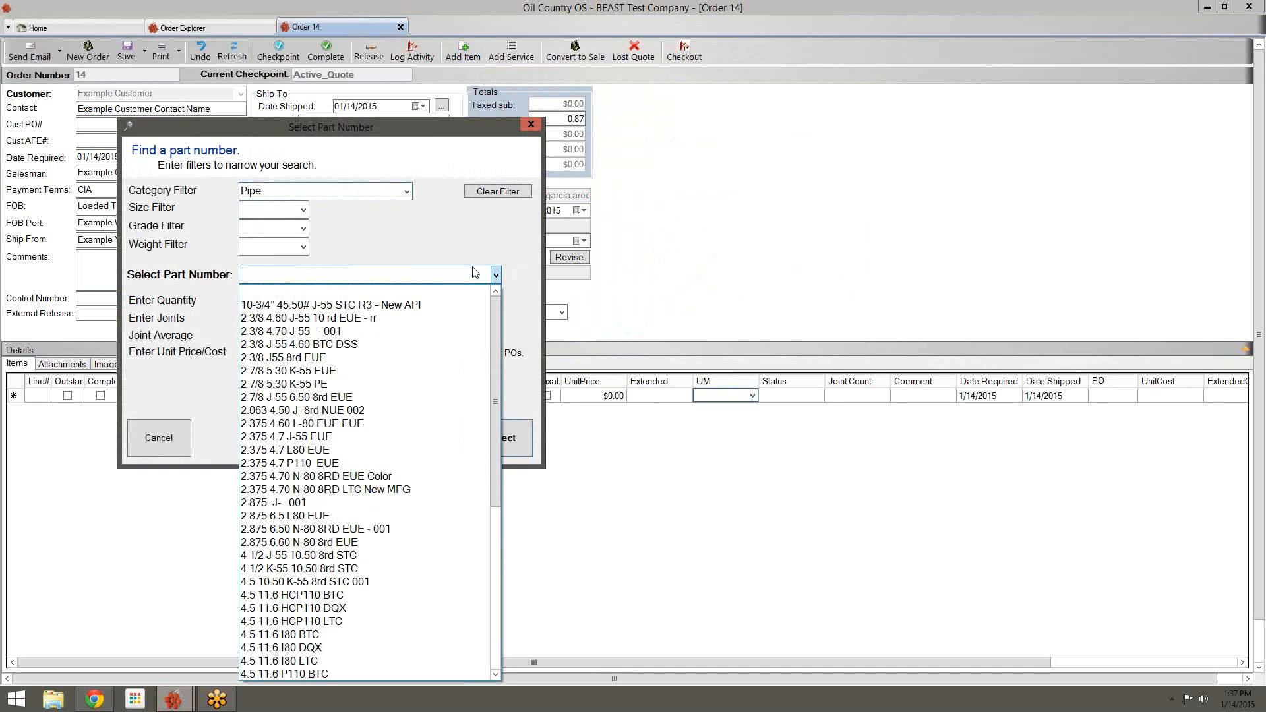
click(319, 216)
click(303, 210)
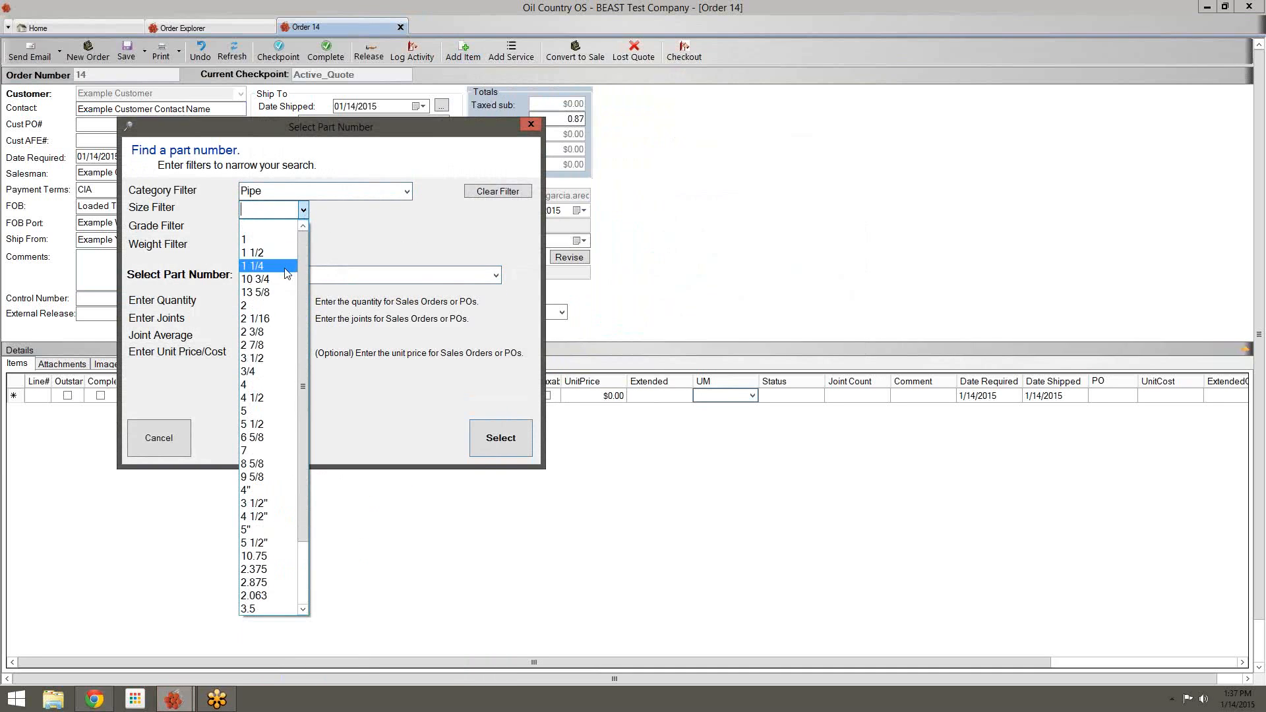
click(267, 398)
click(496, 275)
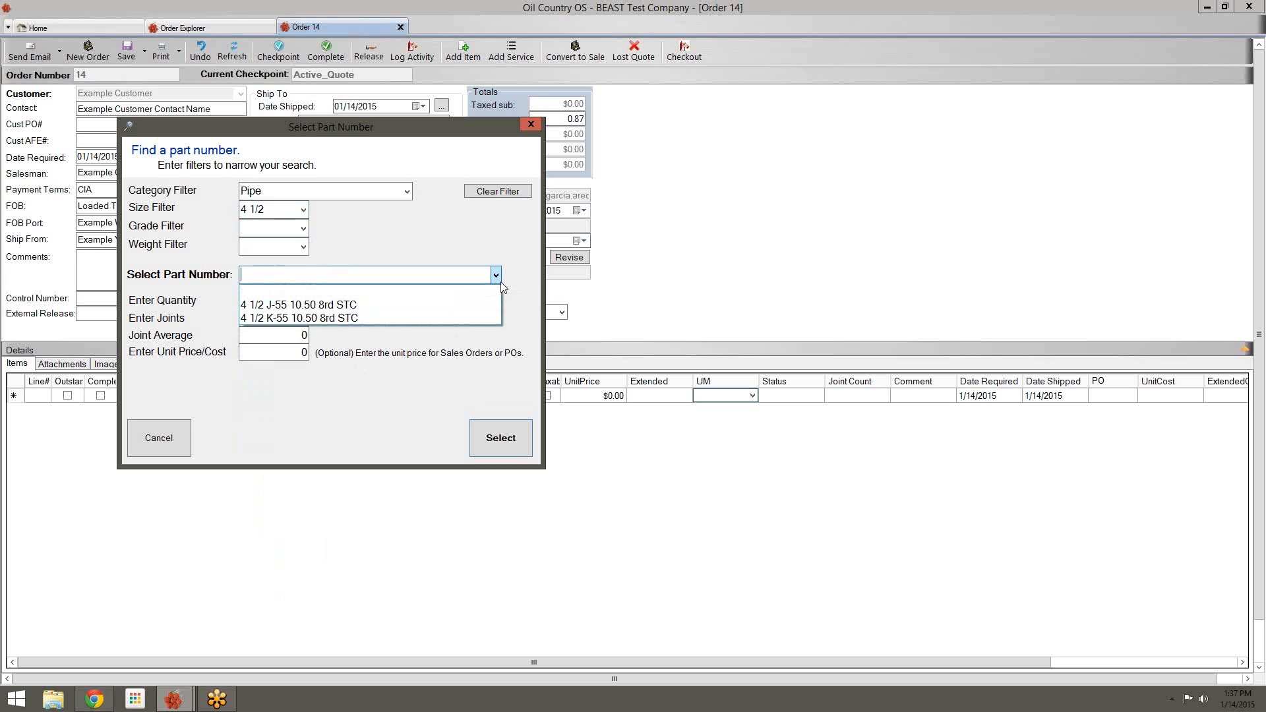
click(478, 303)
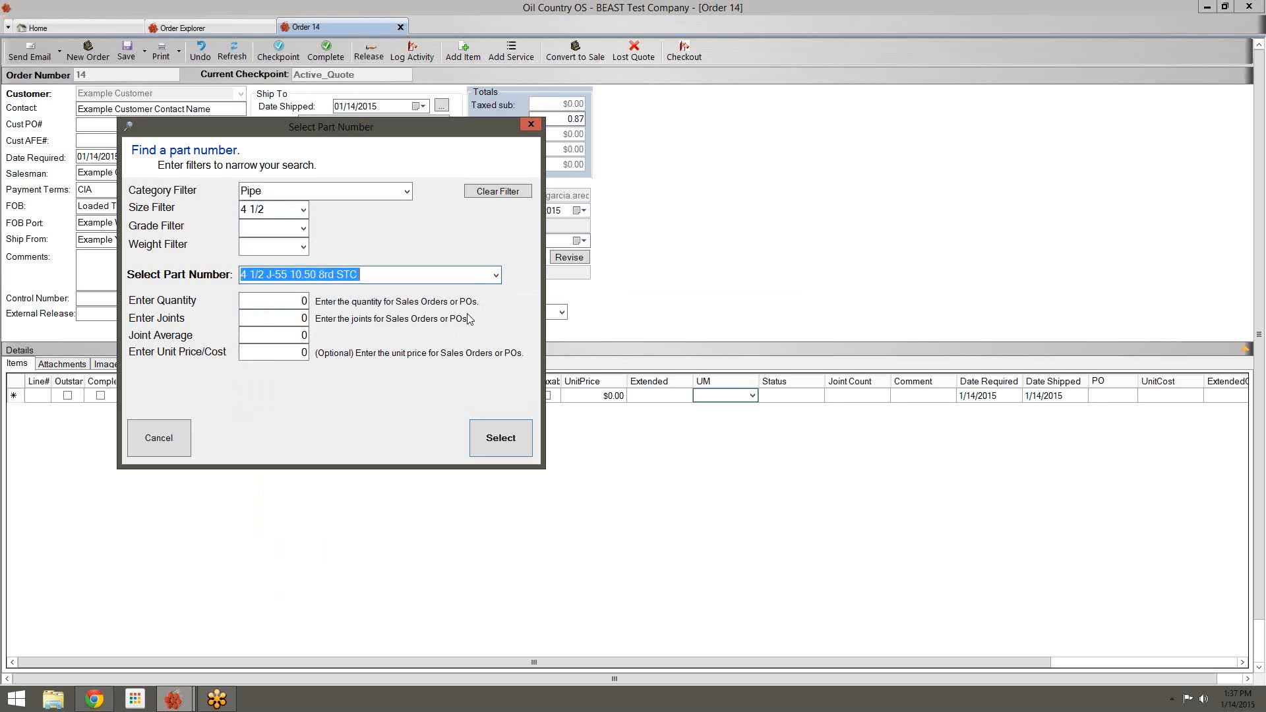
Set the quantity to 6,000 and the joint average to 32, and add the pipe to the quote
click(267, 303)
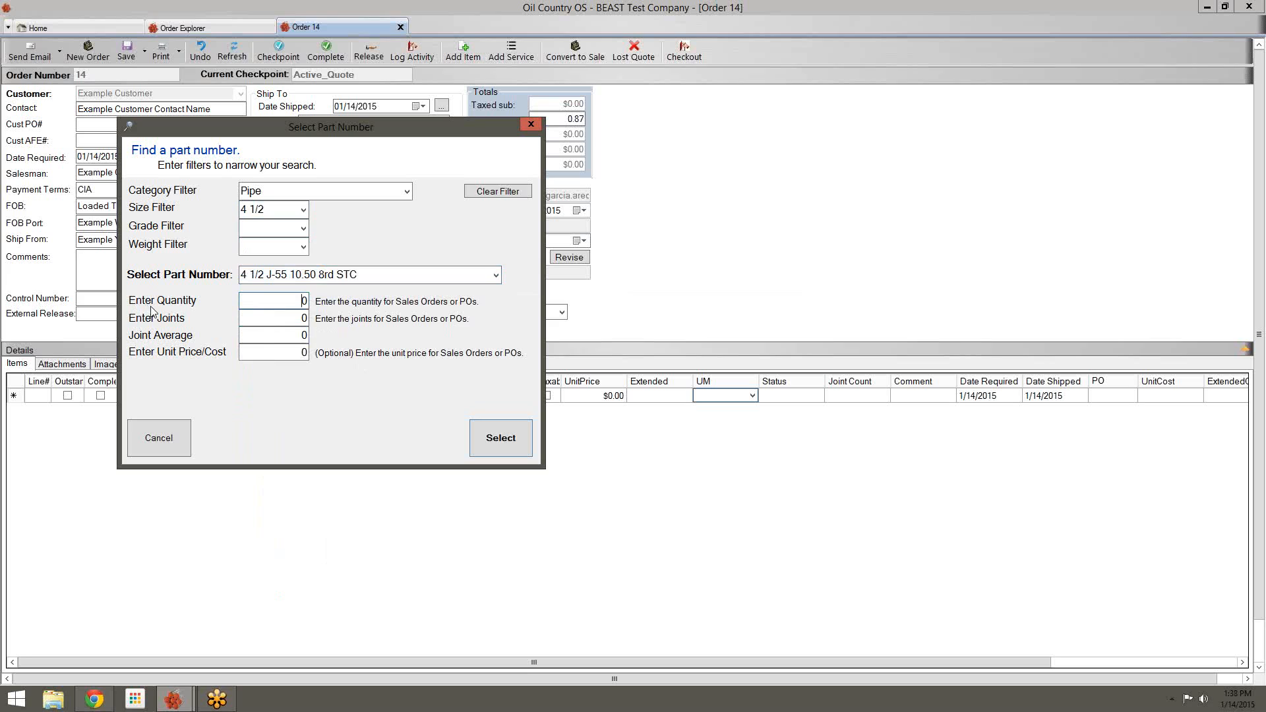
double_click(300, 301)
text(60)
drag(296, 335, 381, 341)
key(BackSpace)
key(BackSpace)
key(BackSpace)
key(BackSpace)
key(Return)
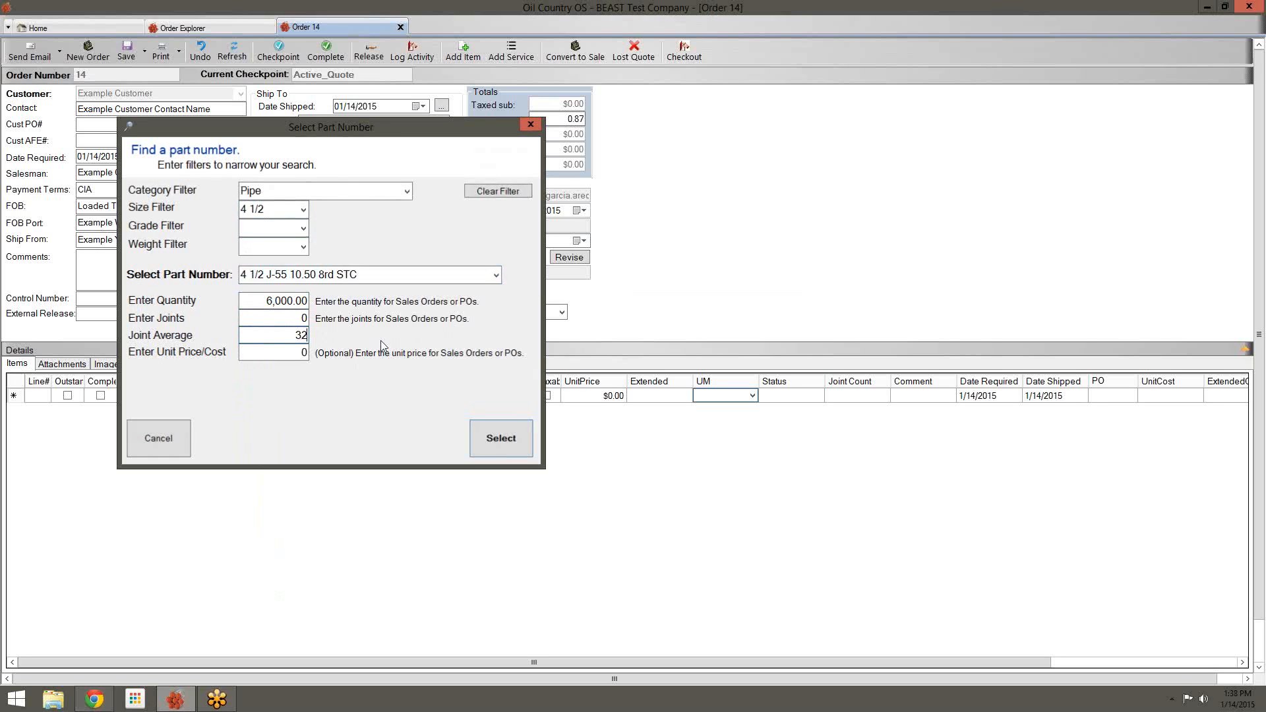
click(193, 399)
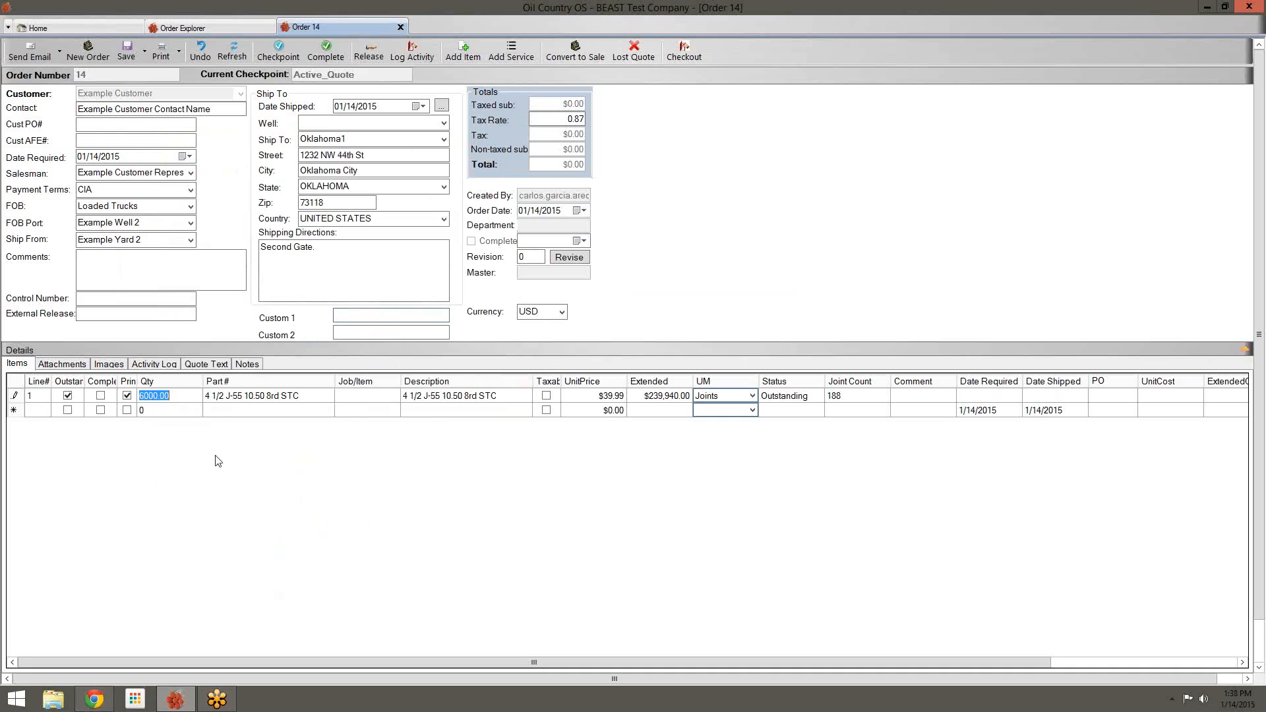
Open the master part from the quote's pipe line, set its unit of measure to Feet, and save and close the part
click(156, 396)
click(594, 399)
click(228, 398)
click(226, 397)
double_click(226, 396)
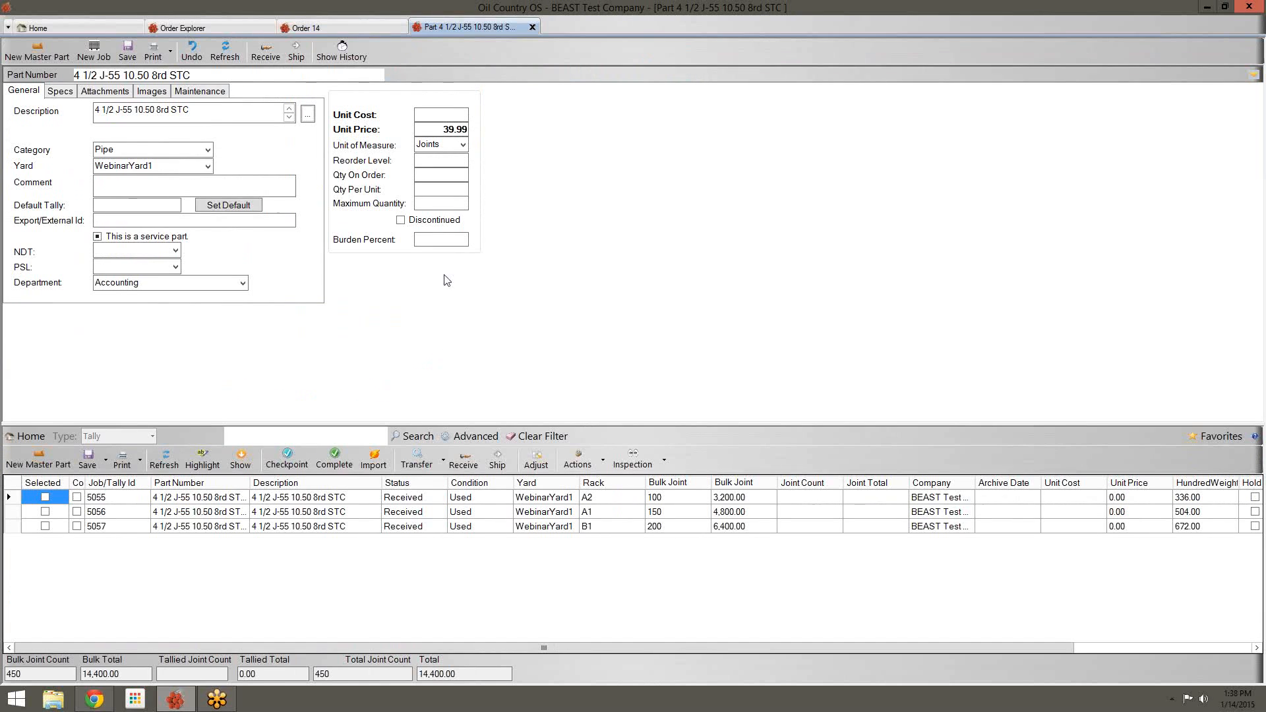
drag(432, 130, 471, 127)
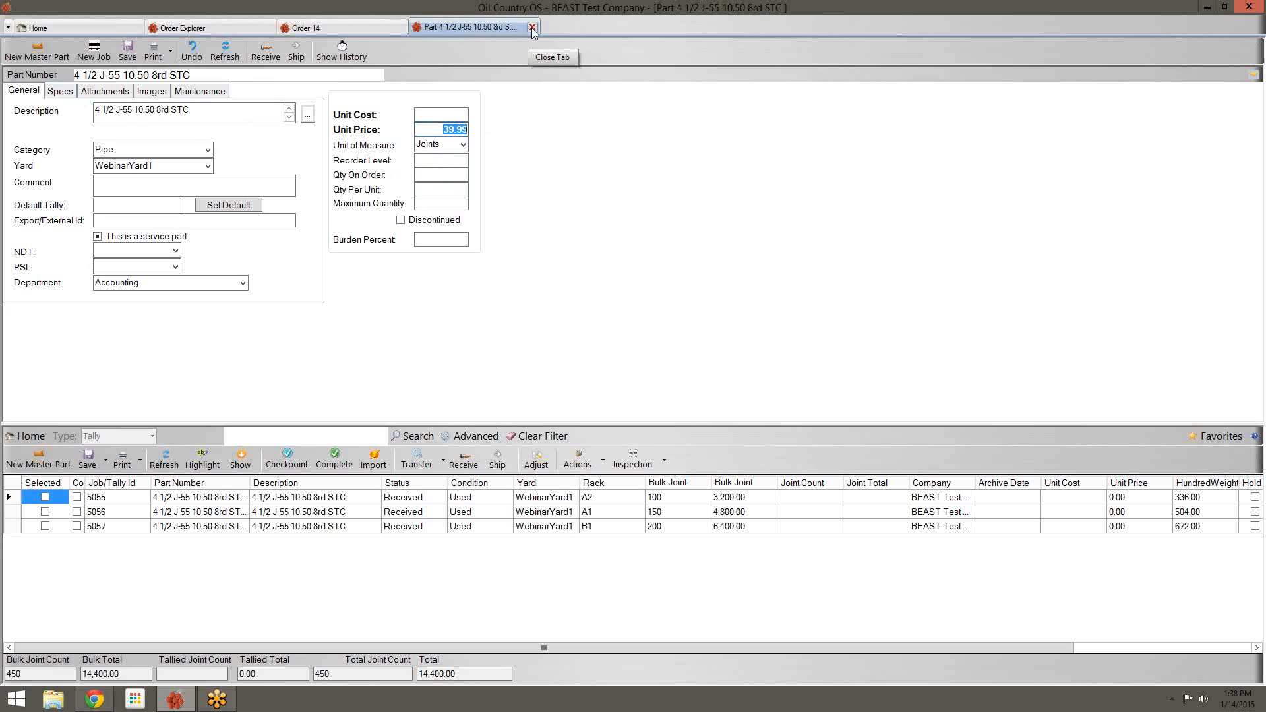
click(462, 145)
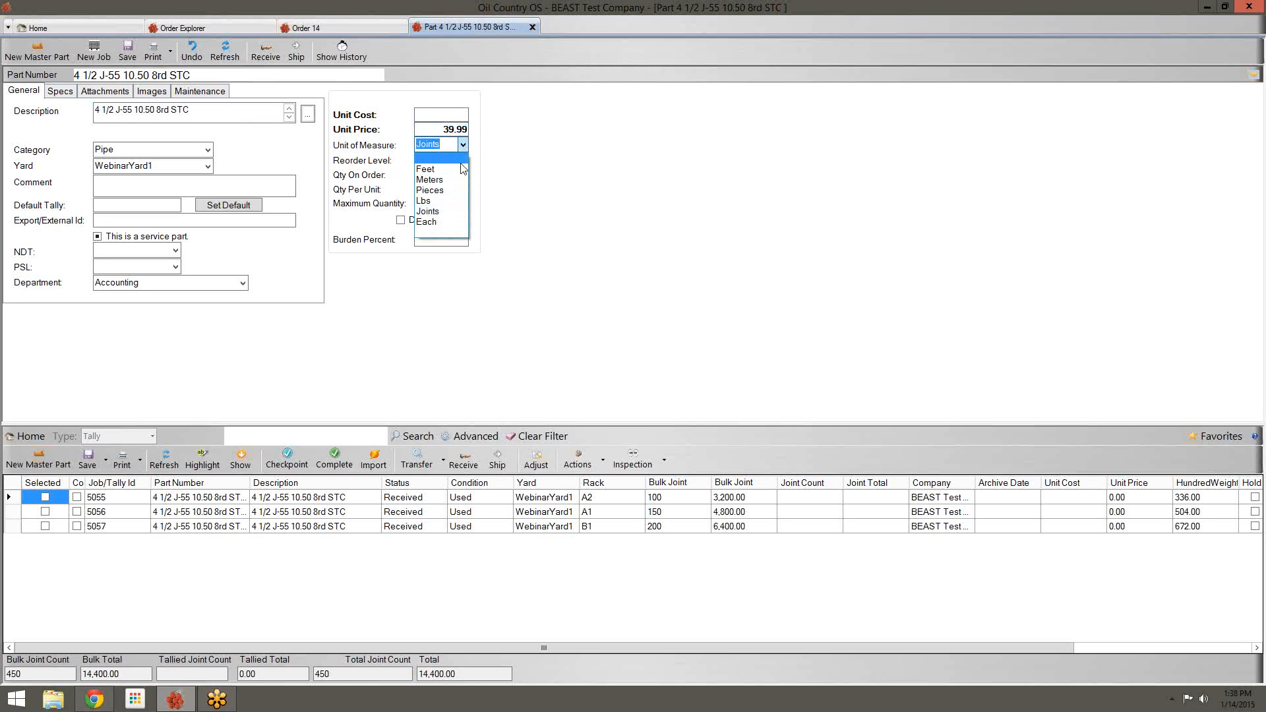
click(450, 171)
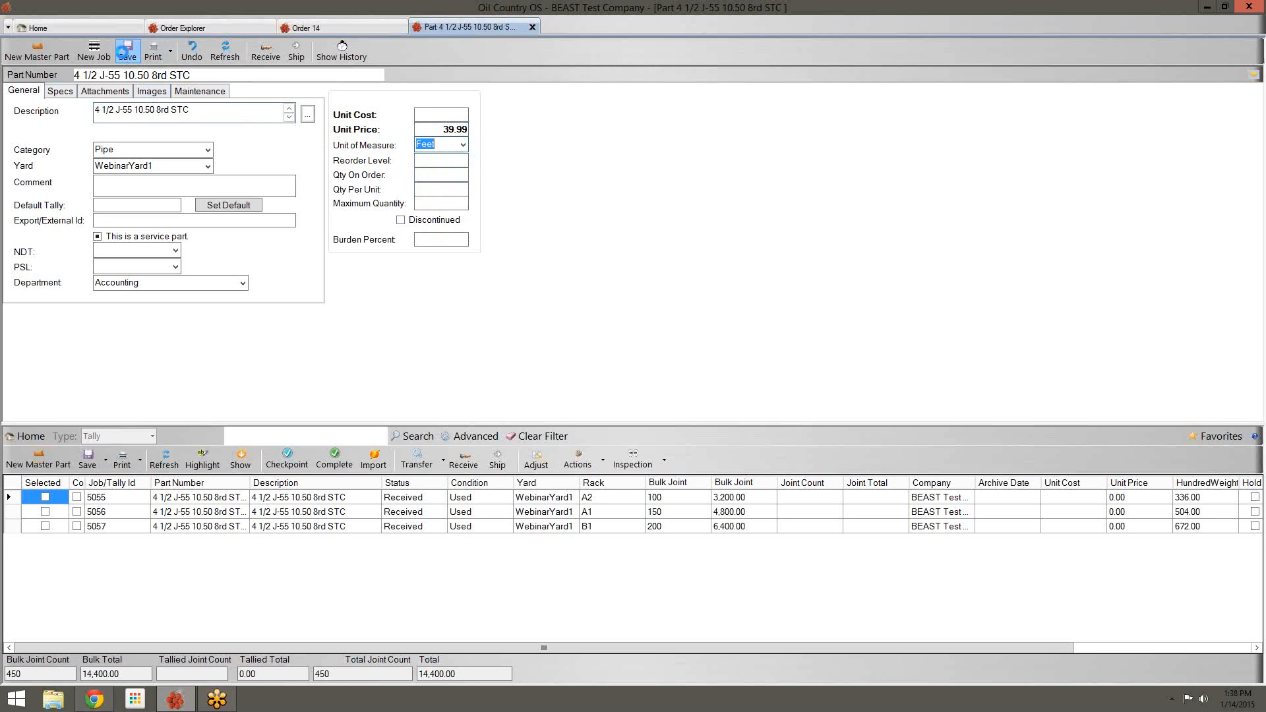
click(532, 27)
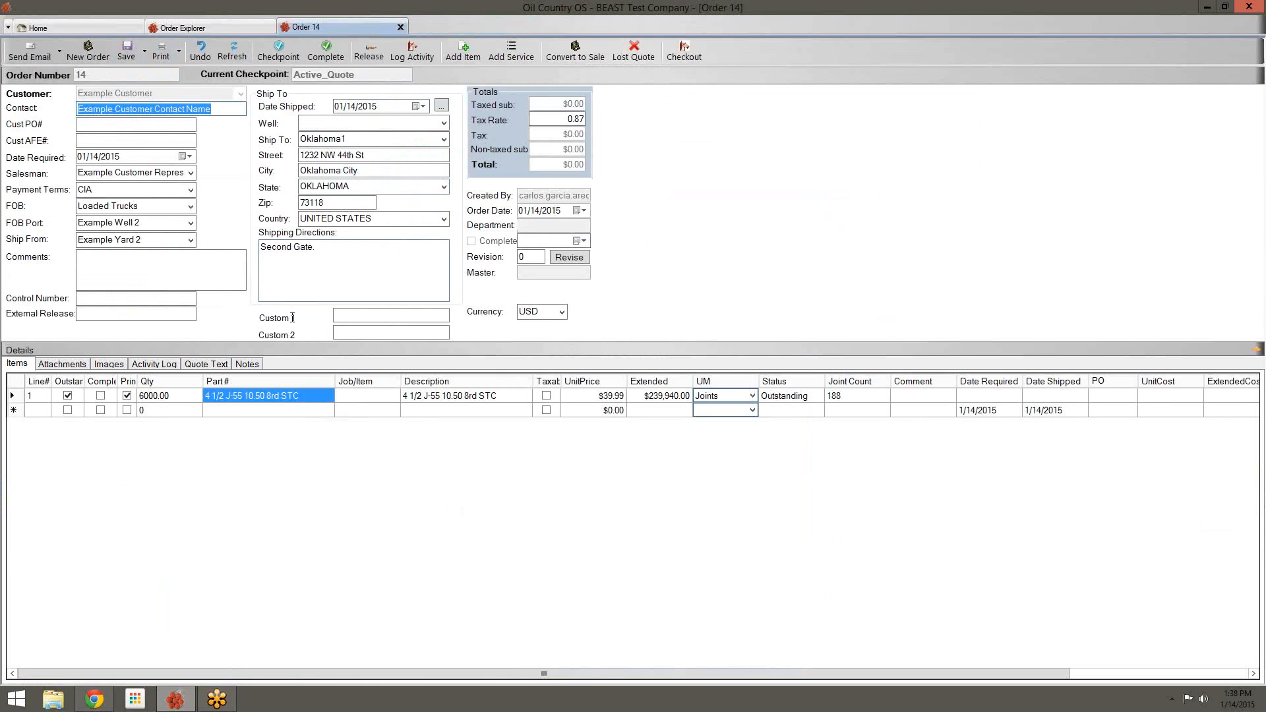
Refresh the quote, set the pipe line's unit of measure to Feet and save
click(231, 56)
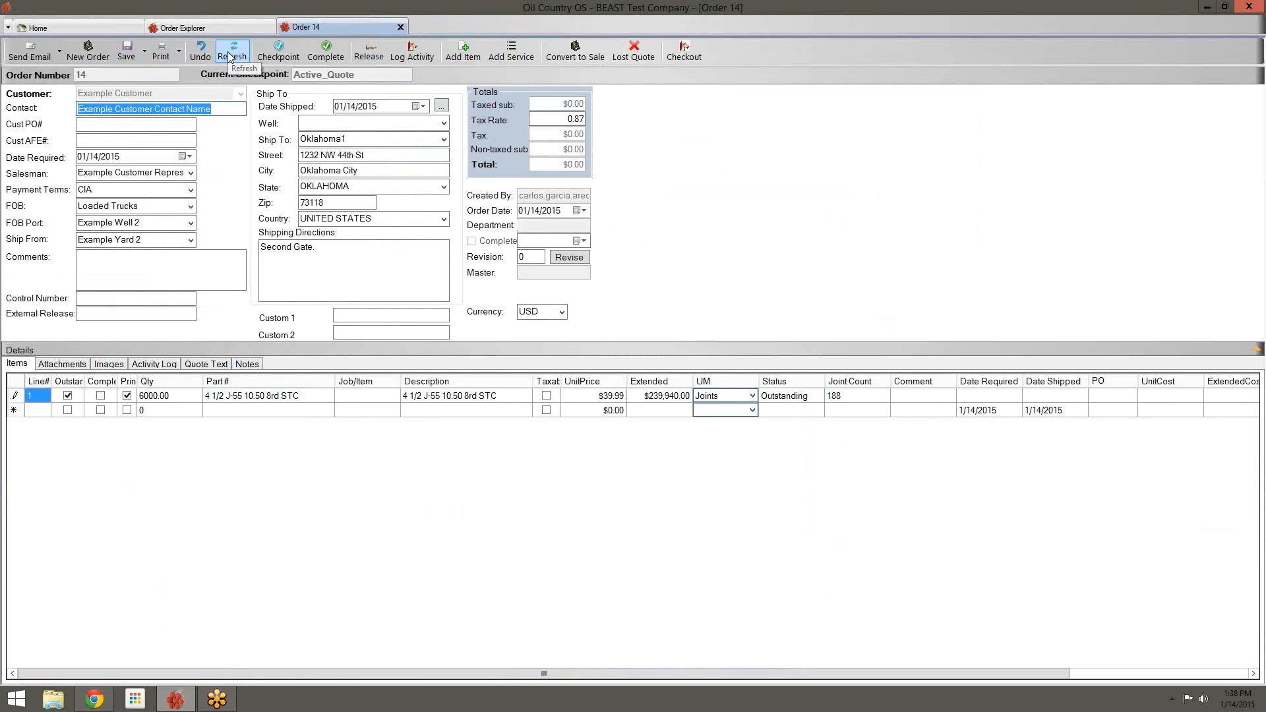
click(760, 398)
click(752, 396)
click(746, 426)
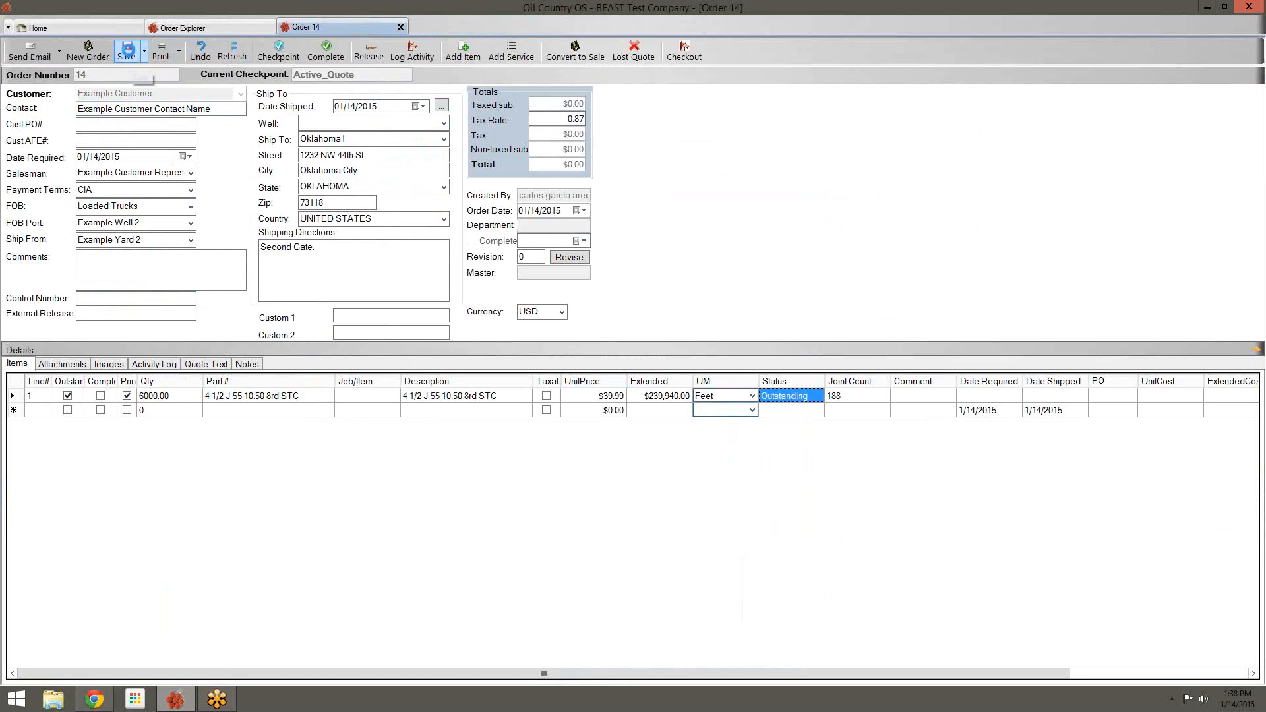
click(128, 52)
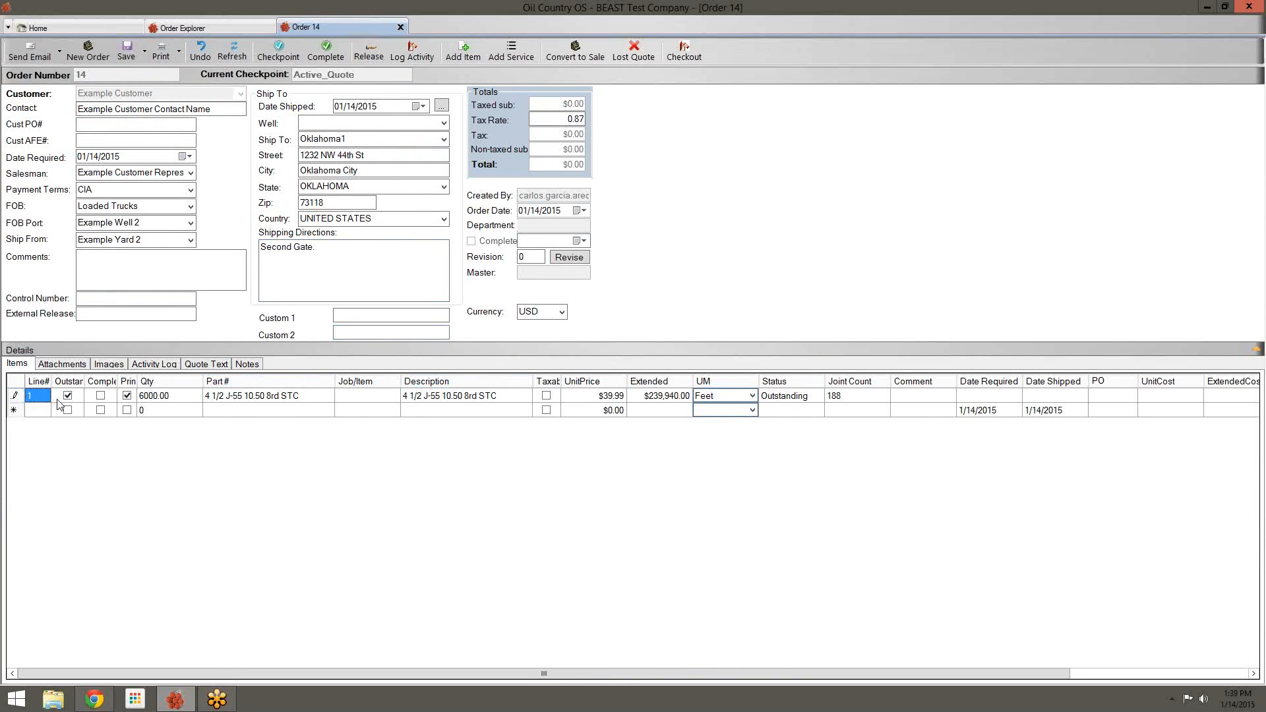
Widen the truncated item columns to show their full headings, mark the pipe line as taxable and save the quote
drag(85, 380, 105, 380)
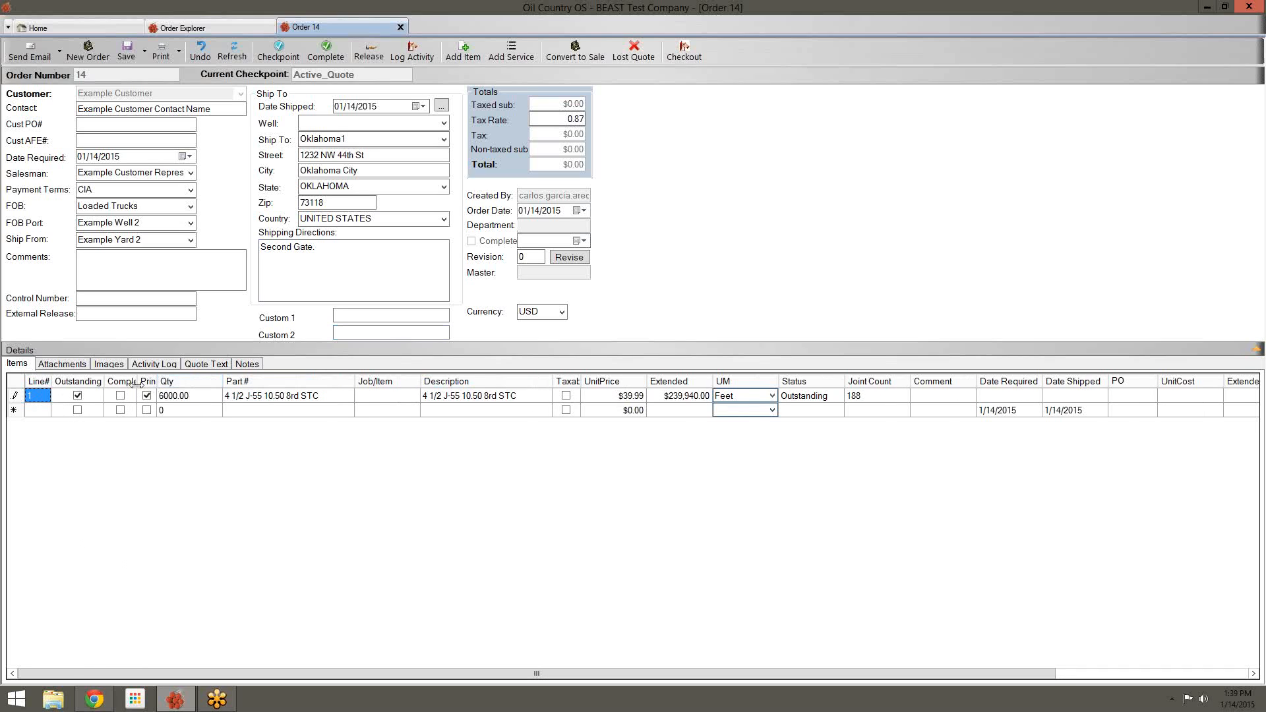
drag(137, 382, 181, 382)
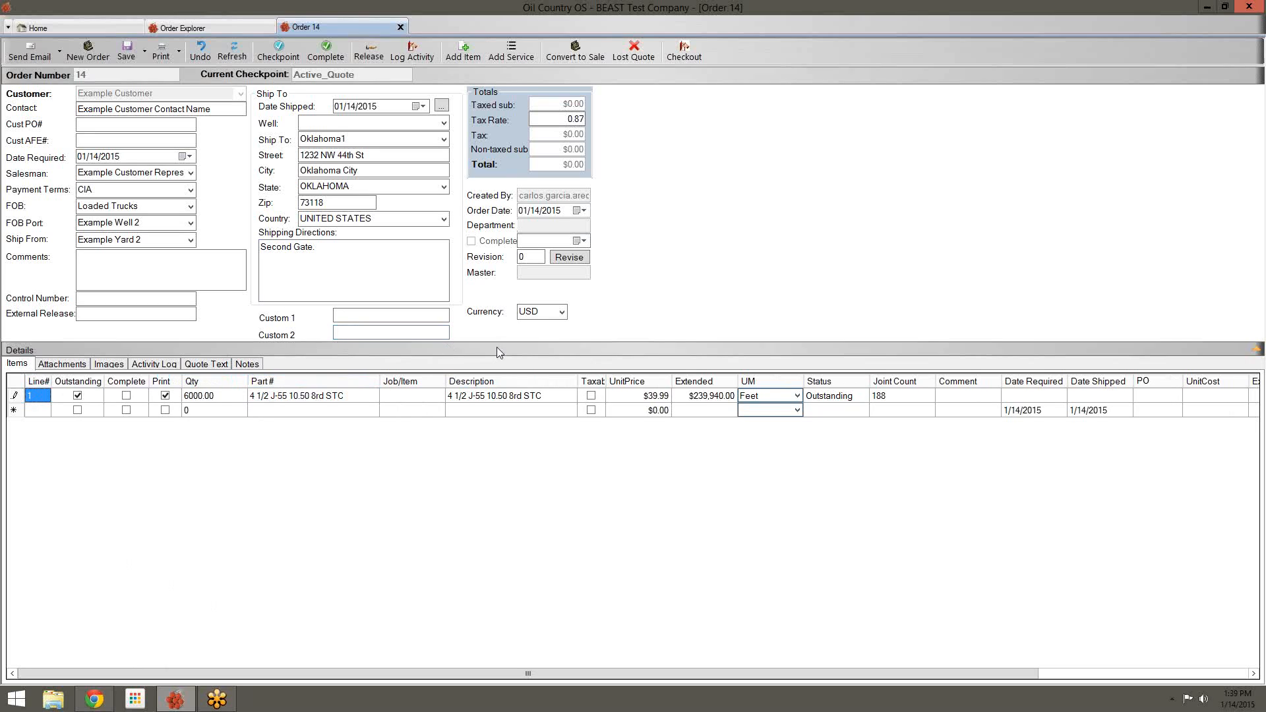
click(592, 395)
click(227, 58)
click(590, 398)
click(589, 401)
key(Tab)
click(126, 51)
drag(606, 382, 697, 382)
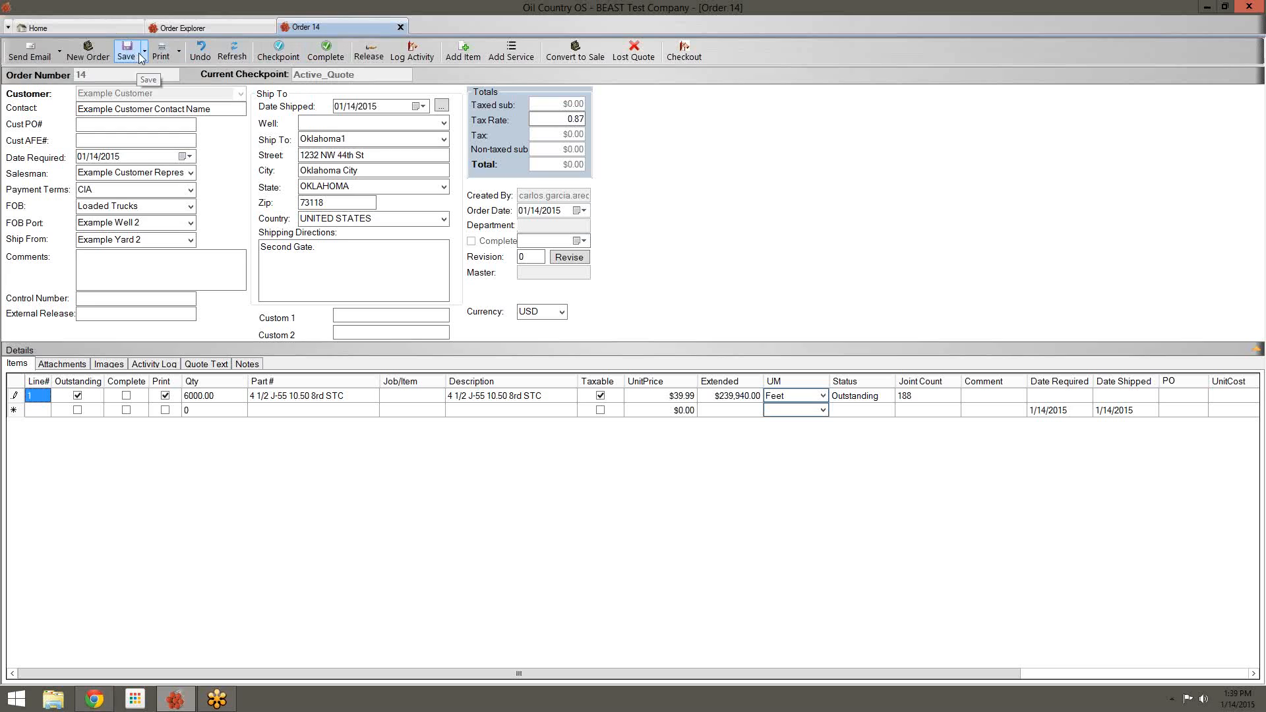
click(179, 51)
click(179, 53)
click(178, 52)
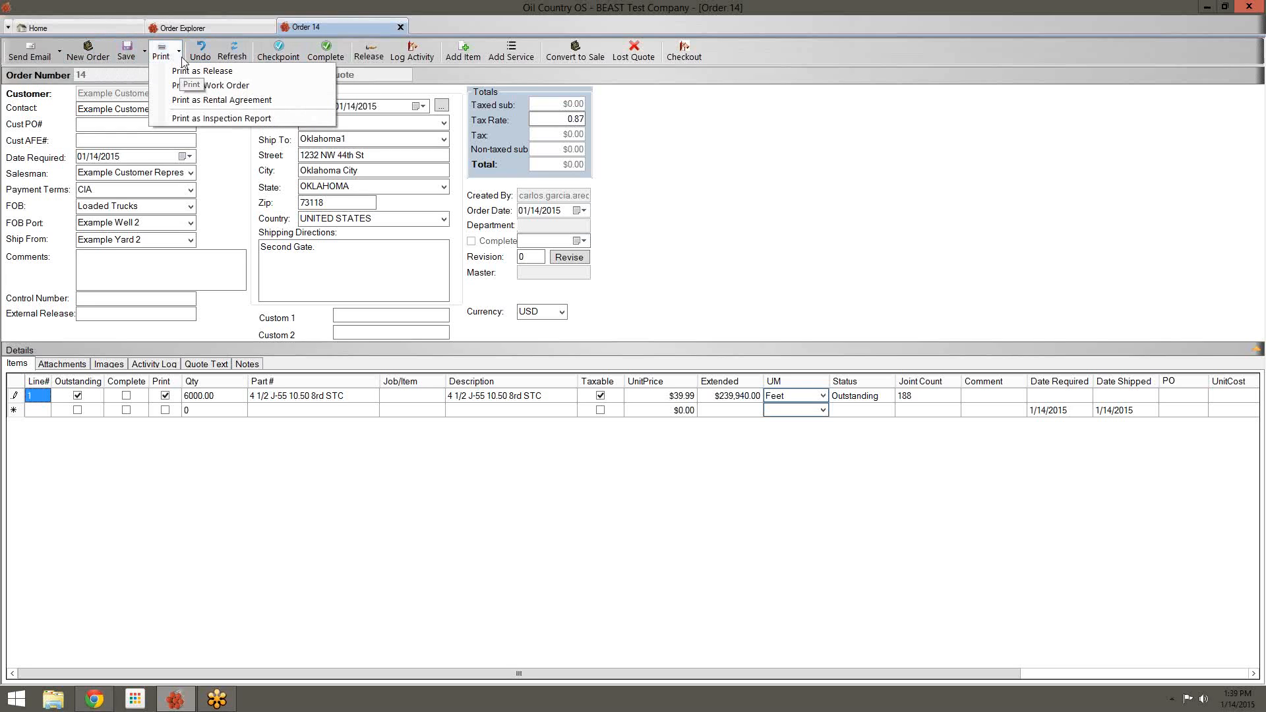
click(178, 52)
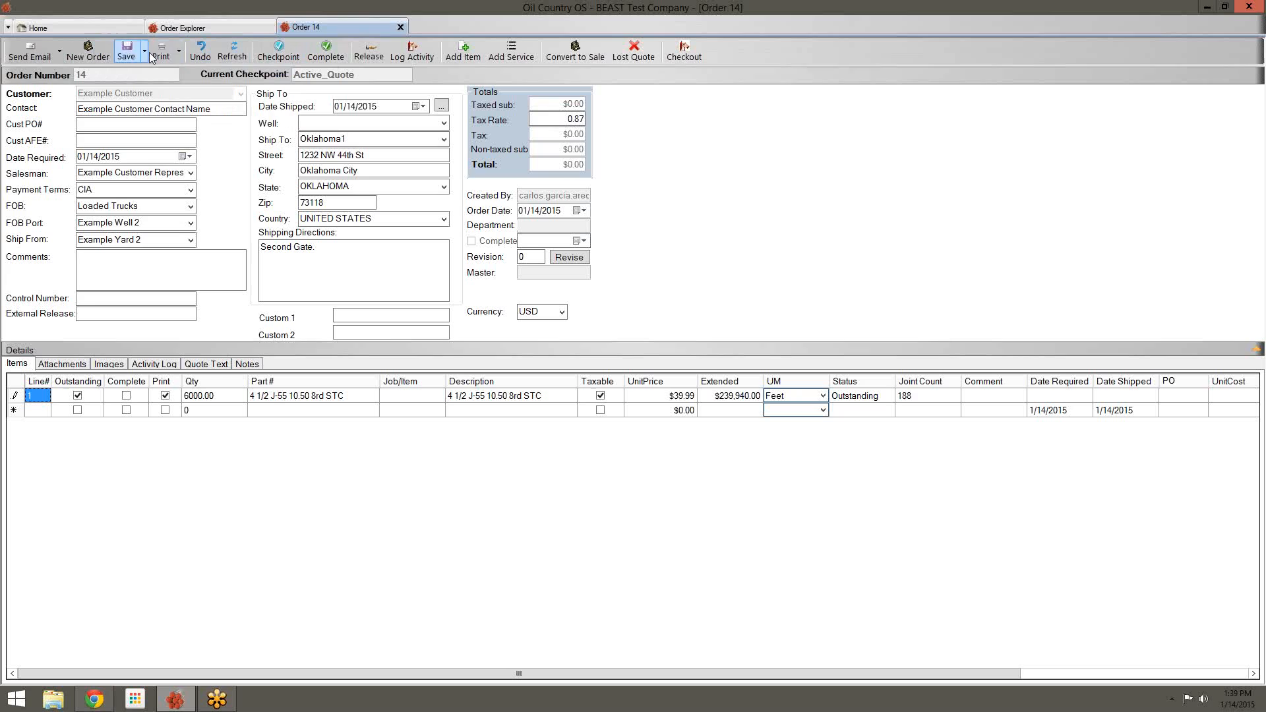
Generate an email to the customer with the quote attached as a PDF
click(59, 51)
click(58, 51)
click(44, 49)
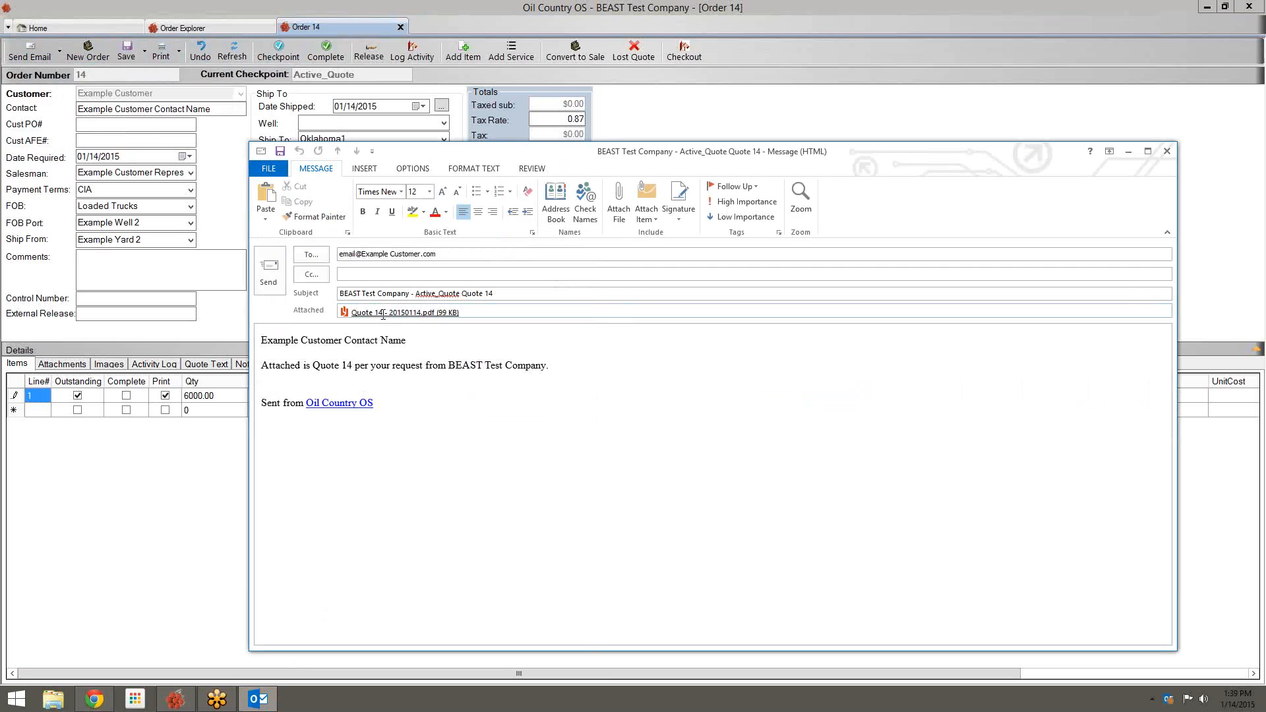
Save the email's attached quote PDF to the Desktop folder under its suggested file name
double_click(383, 315)
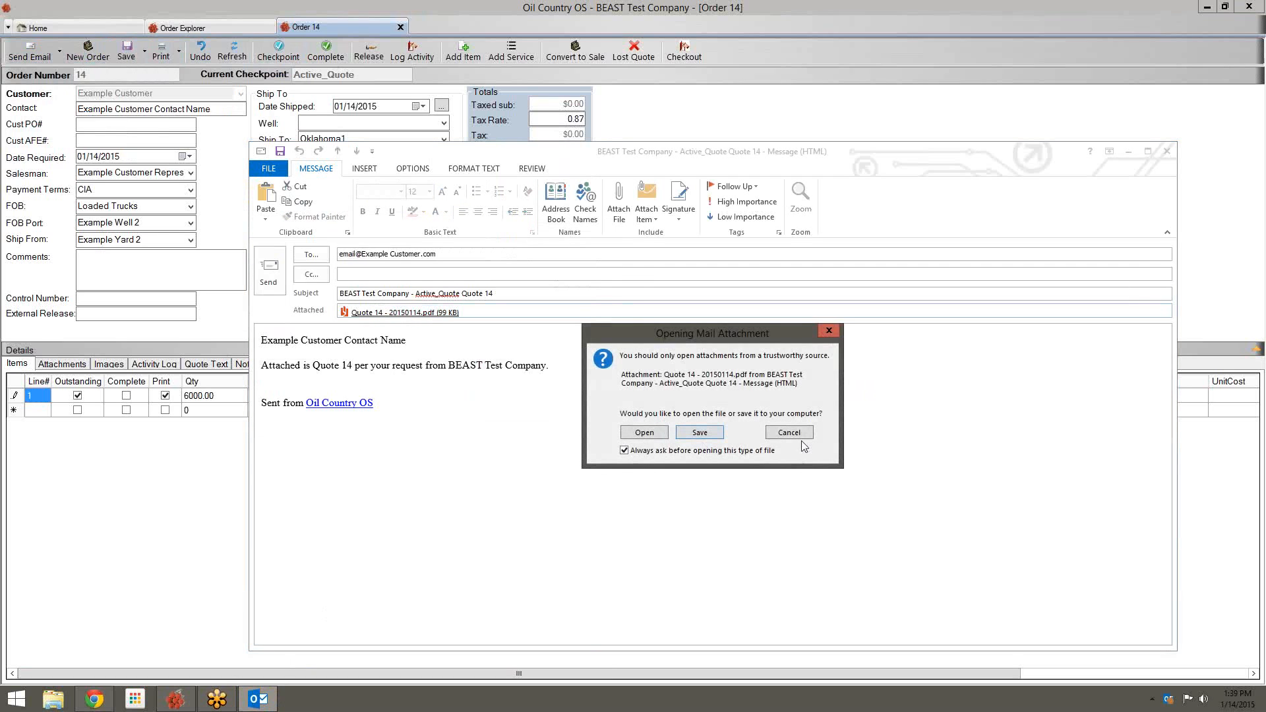
click(710, 437)
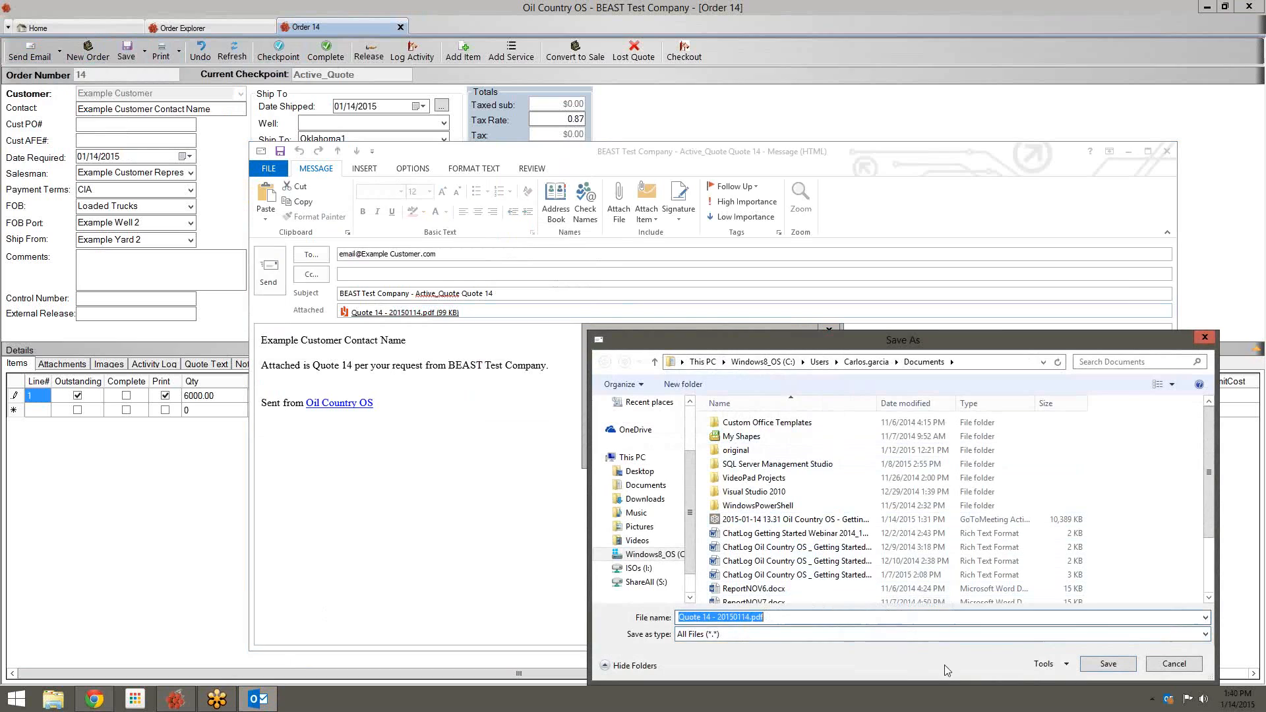
click(640, 472)
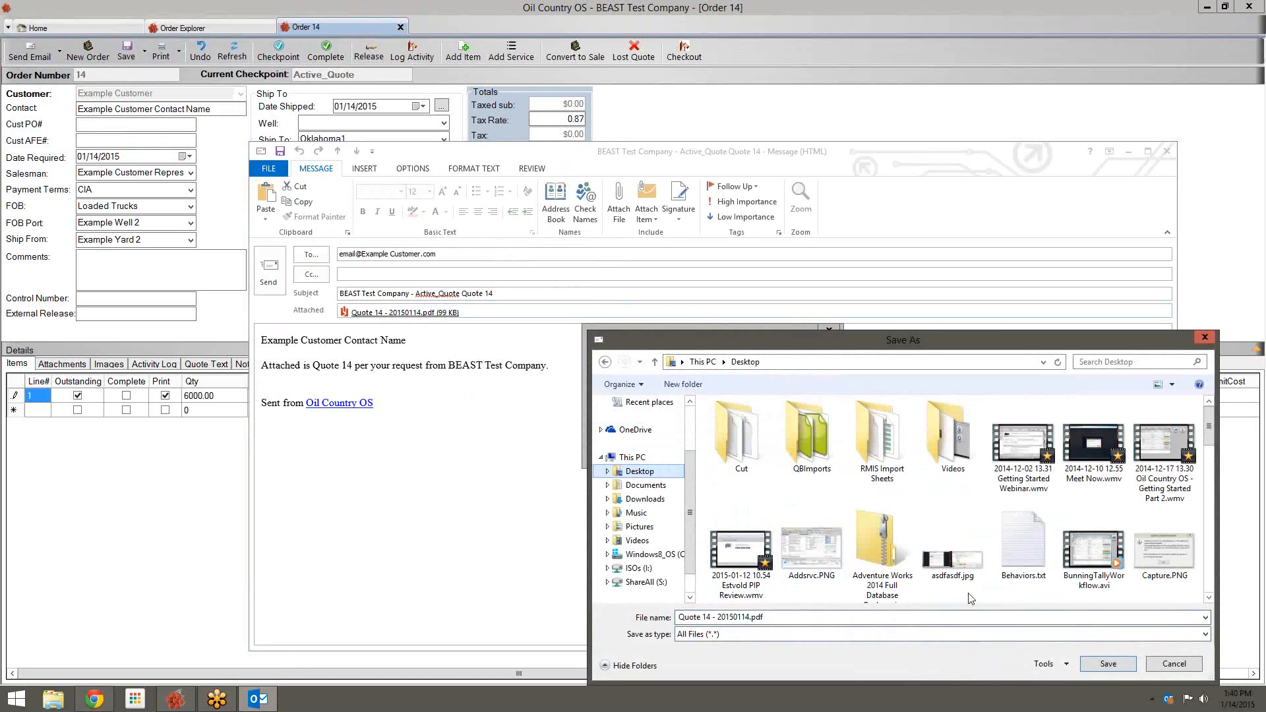
click(1099, 666)
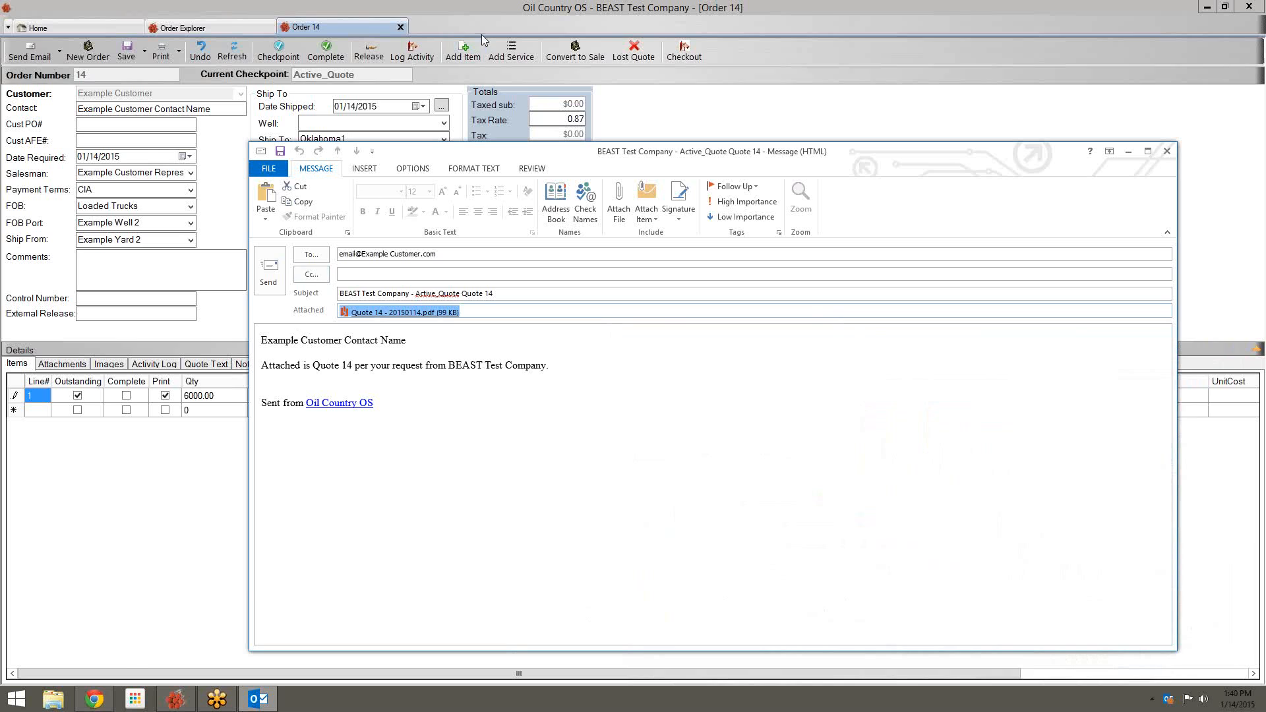
Open the saved quote PDF from the desktop, review its line item and totals, and close it
drag(505, 7, 789, 174)
drag(504, 157, 661, 174)
double_click(256, 153)
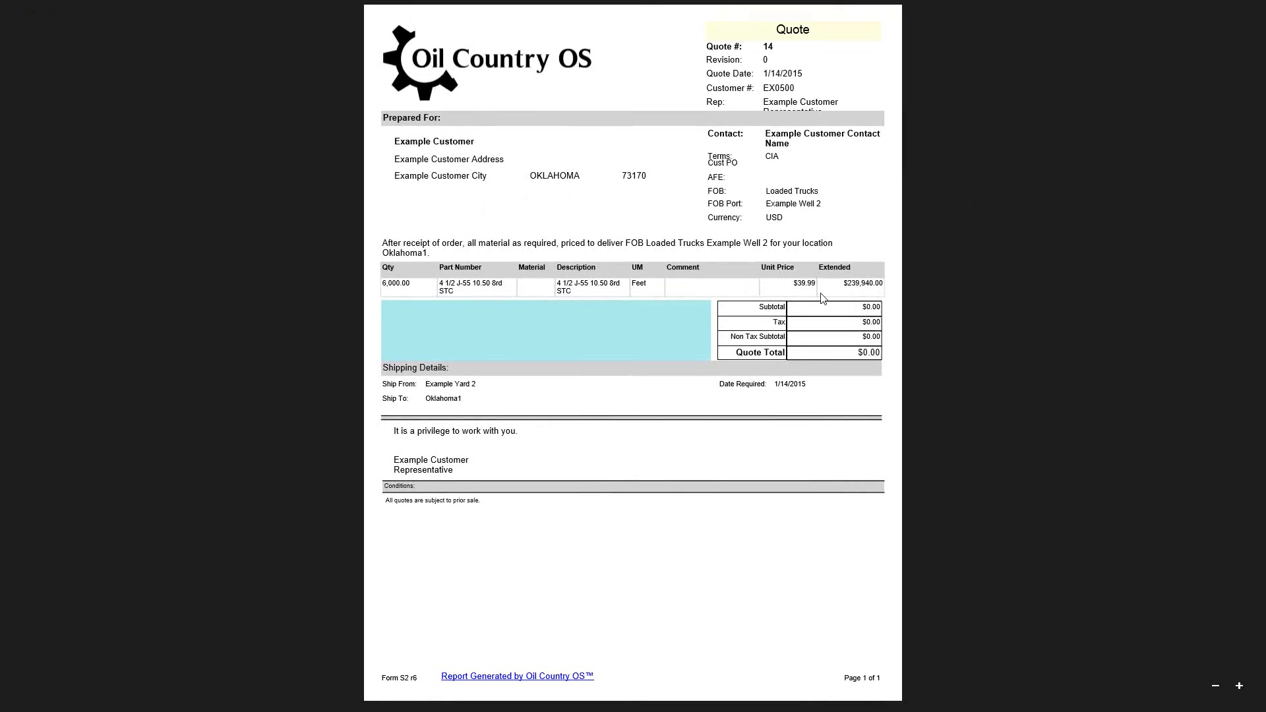
drag(843, 285, 904, 315)
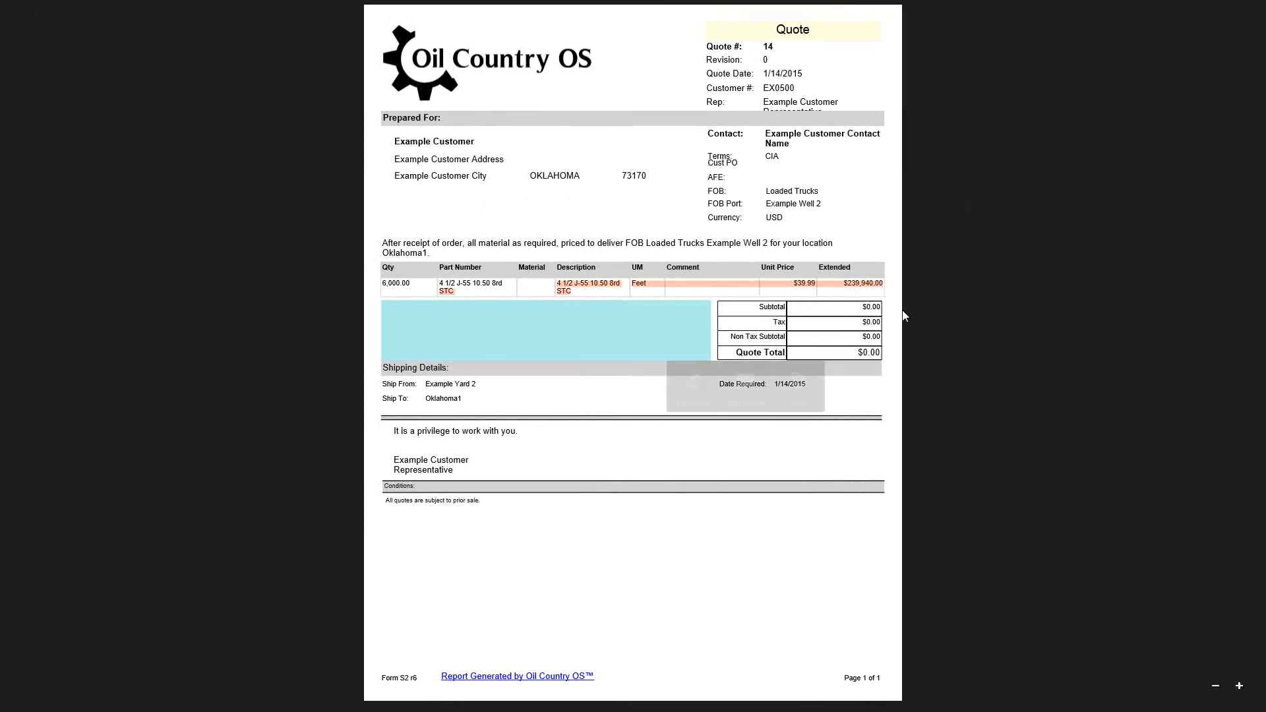
click(626, 335)
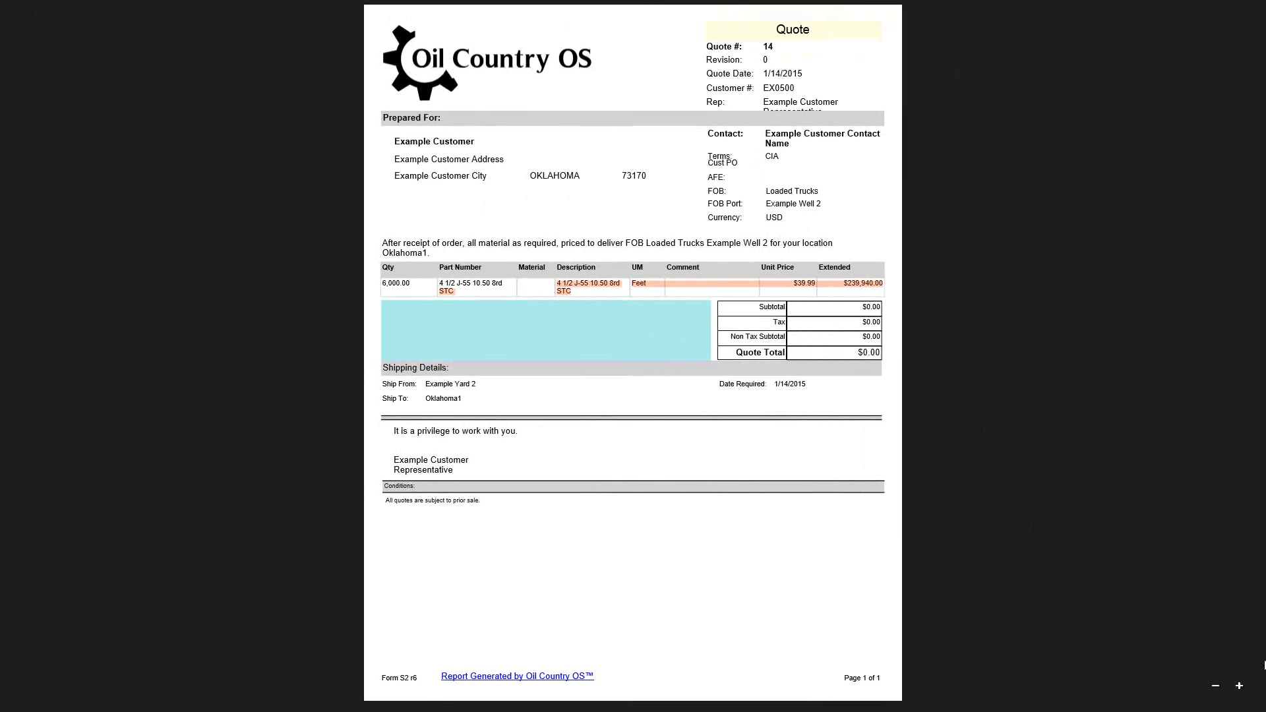
click(1130, 109)
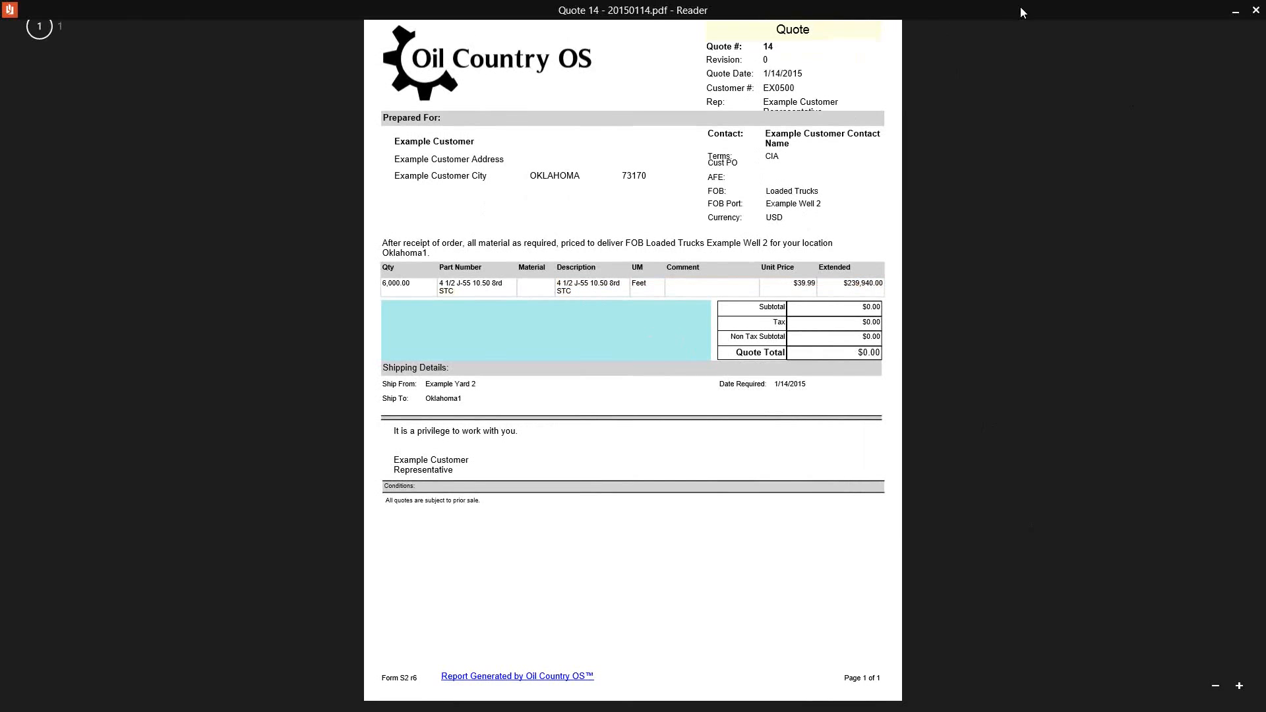
click(1251, 7)
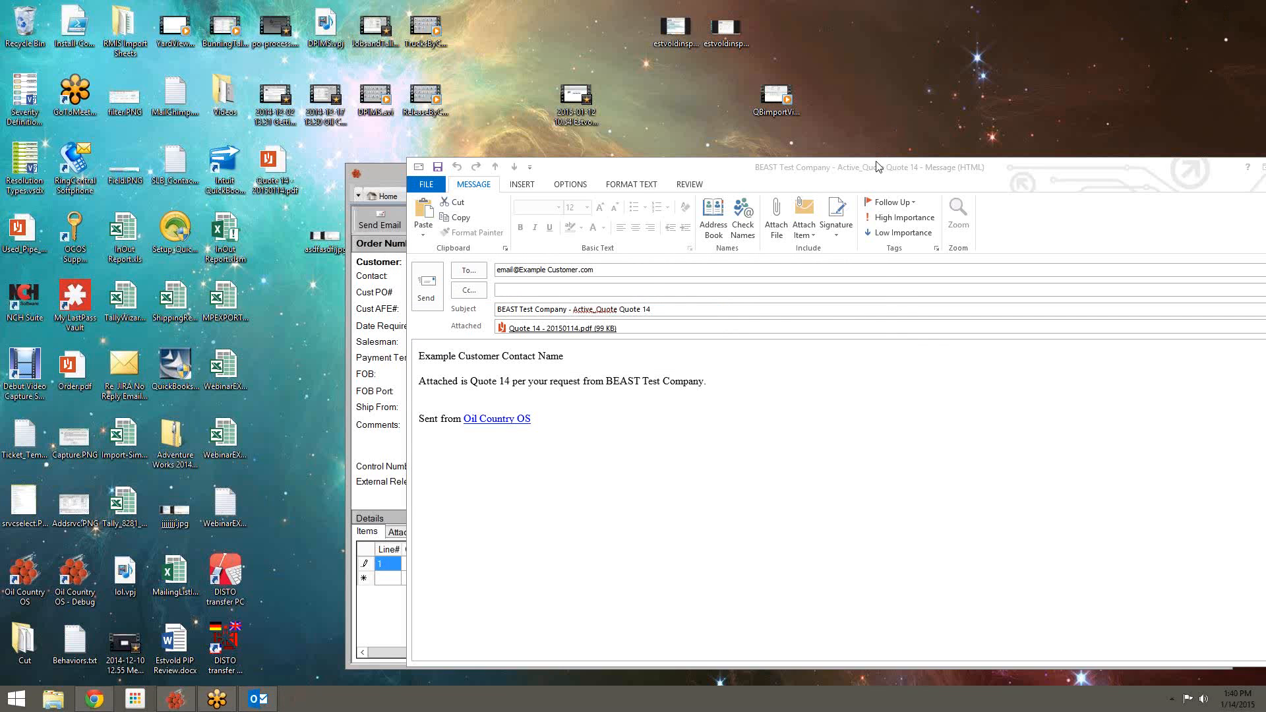
Move the email message out of the way and return to the maximized quote window
drag(874, 166, 849, 210)
click(815, 170)
double_click(819, 180)
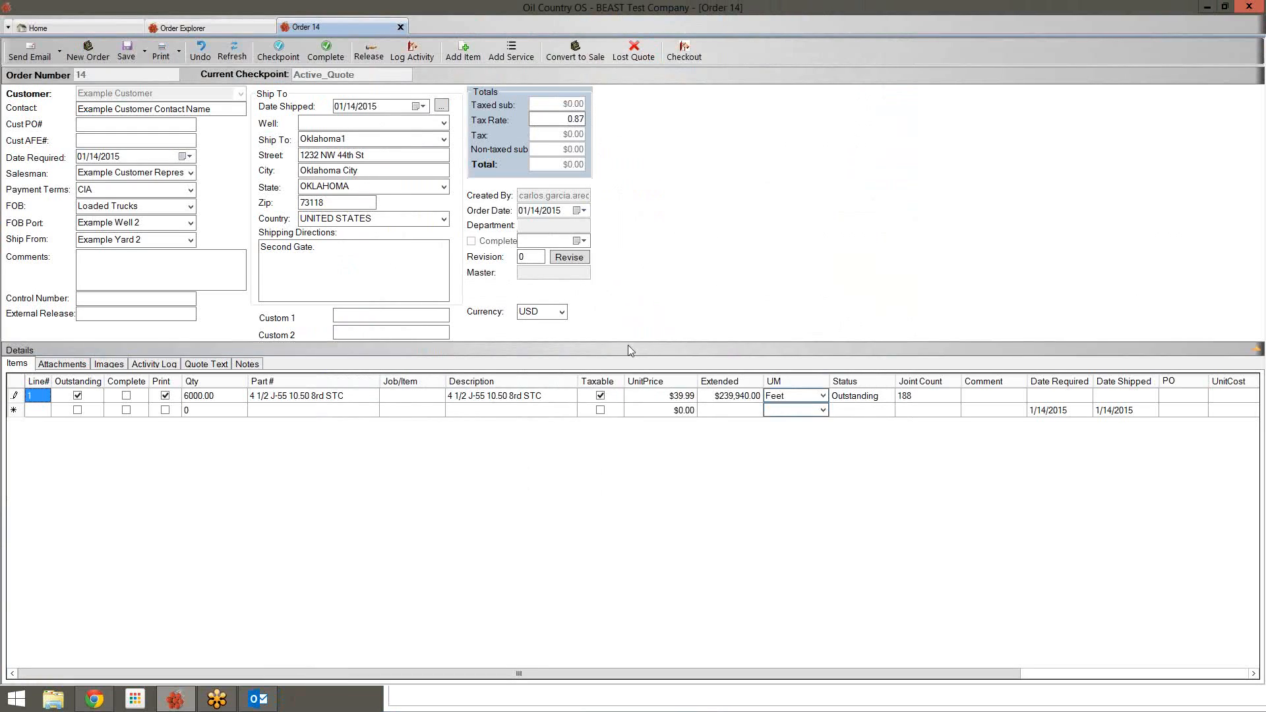
Save the quote, convert it to a sale and compare the new sales order with the original quote
click(126, 50)
click(576, 56)
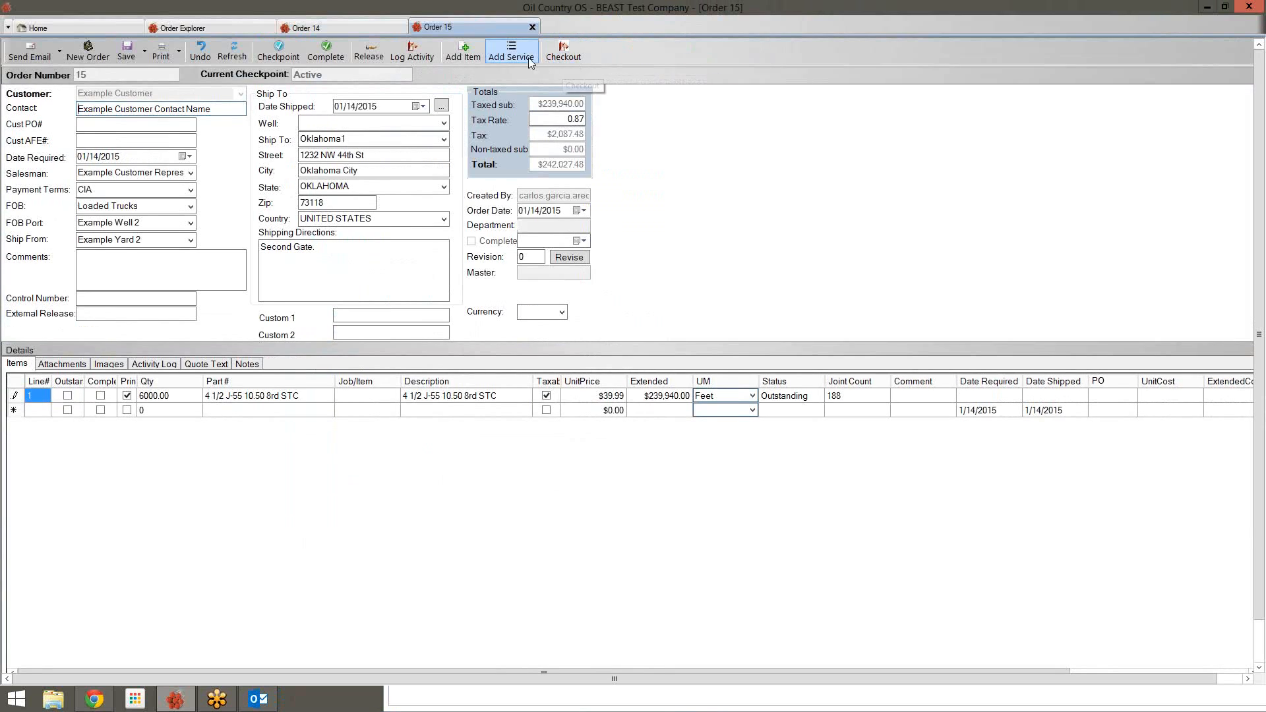
click(378, 33)
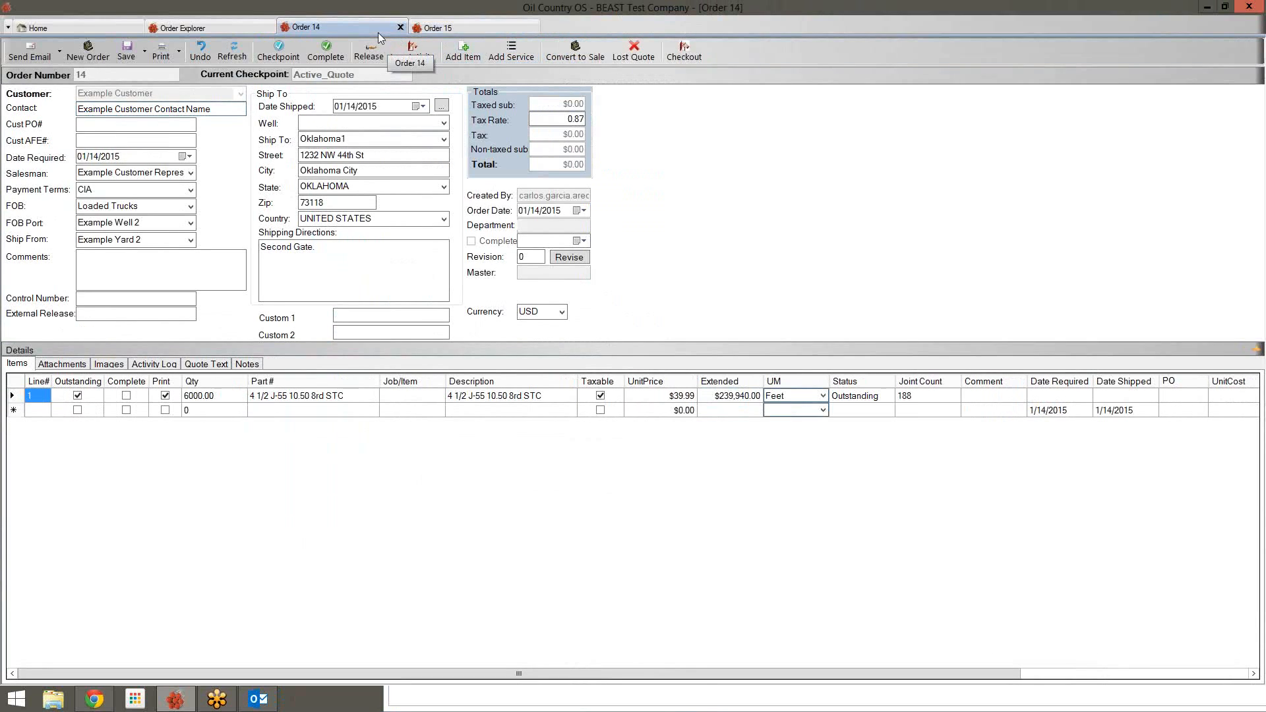
click(438, 29)
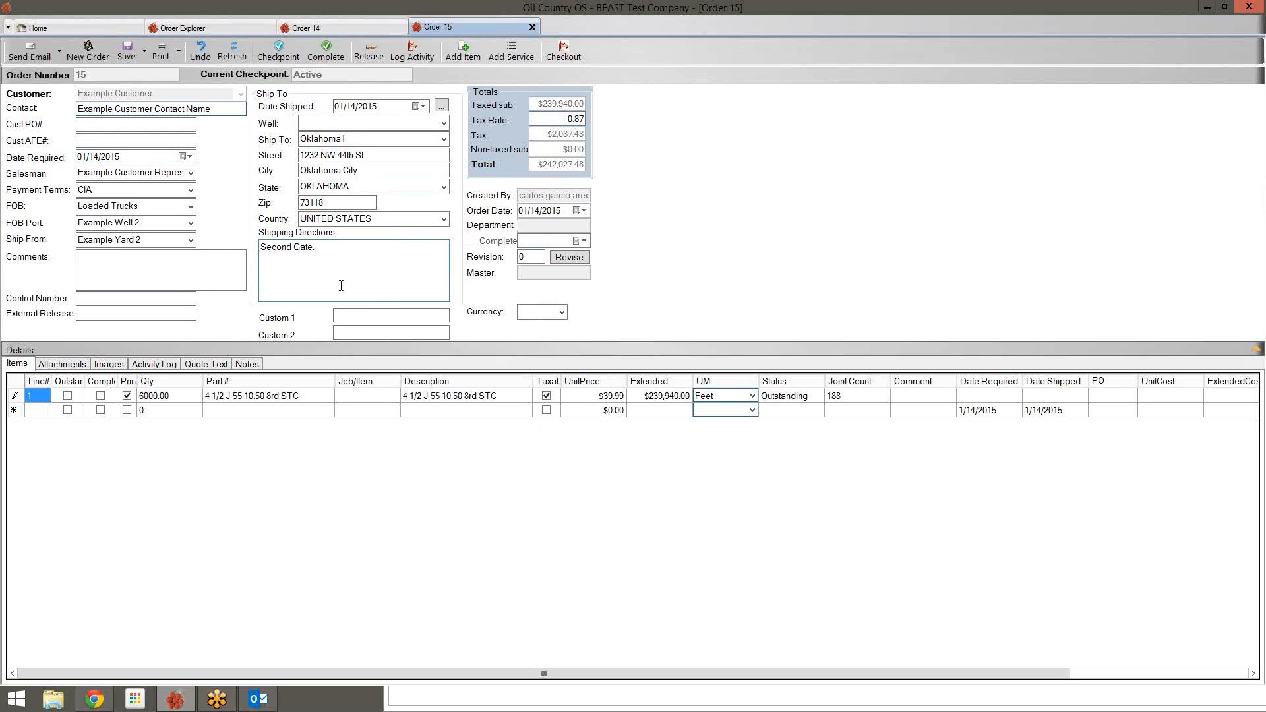
Widen the Complete column in the items grid, mark line 1 as outstanding, and save the order
drag(118, 382, 128, 383)
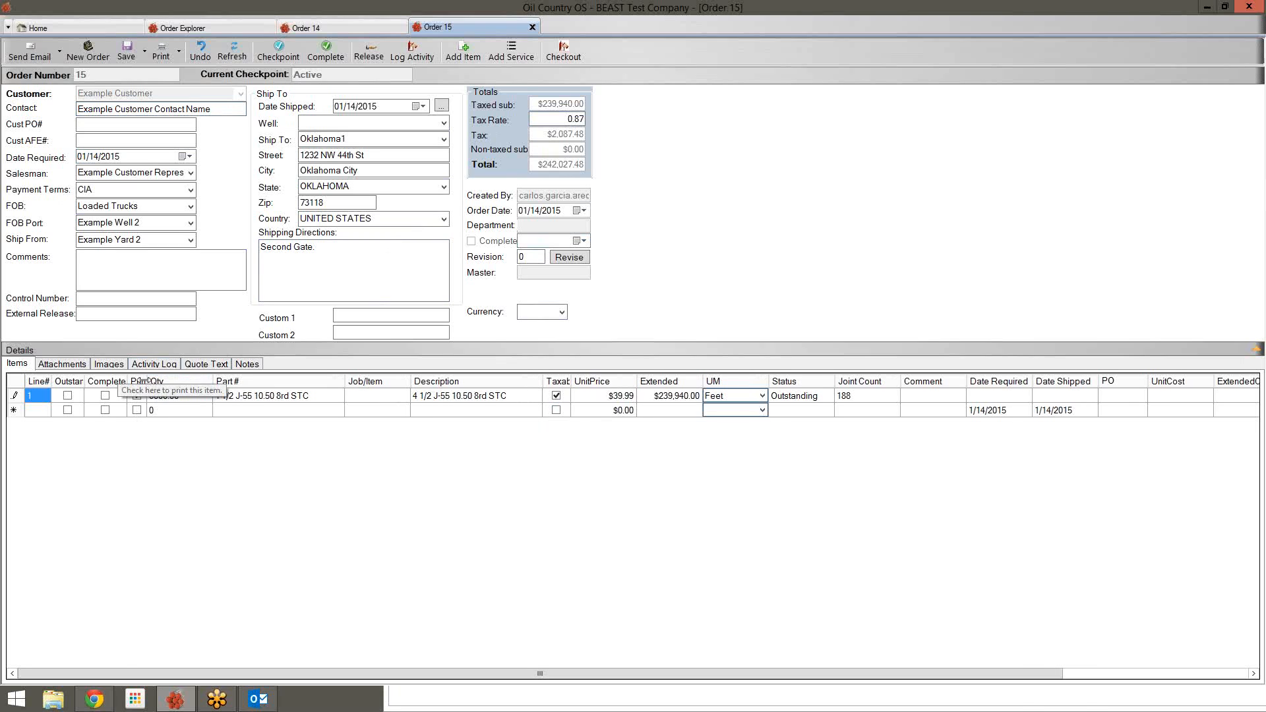
click(67, 396)
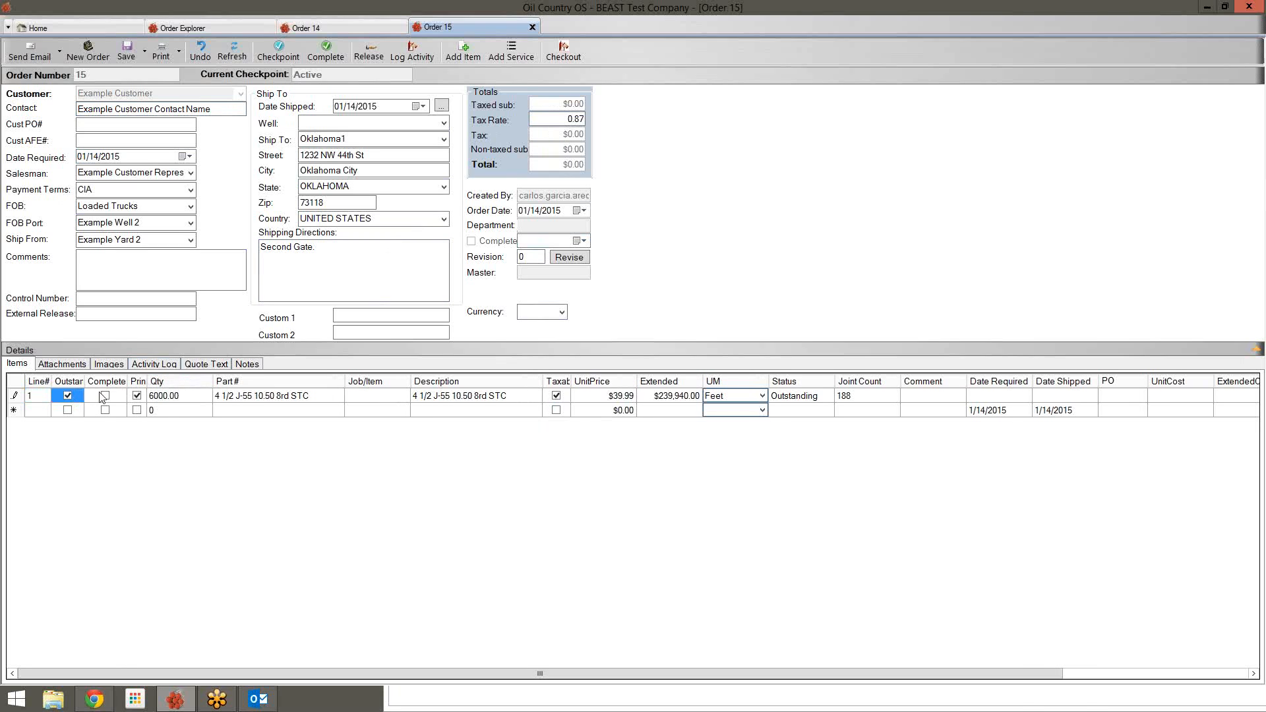
click(127, 54)
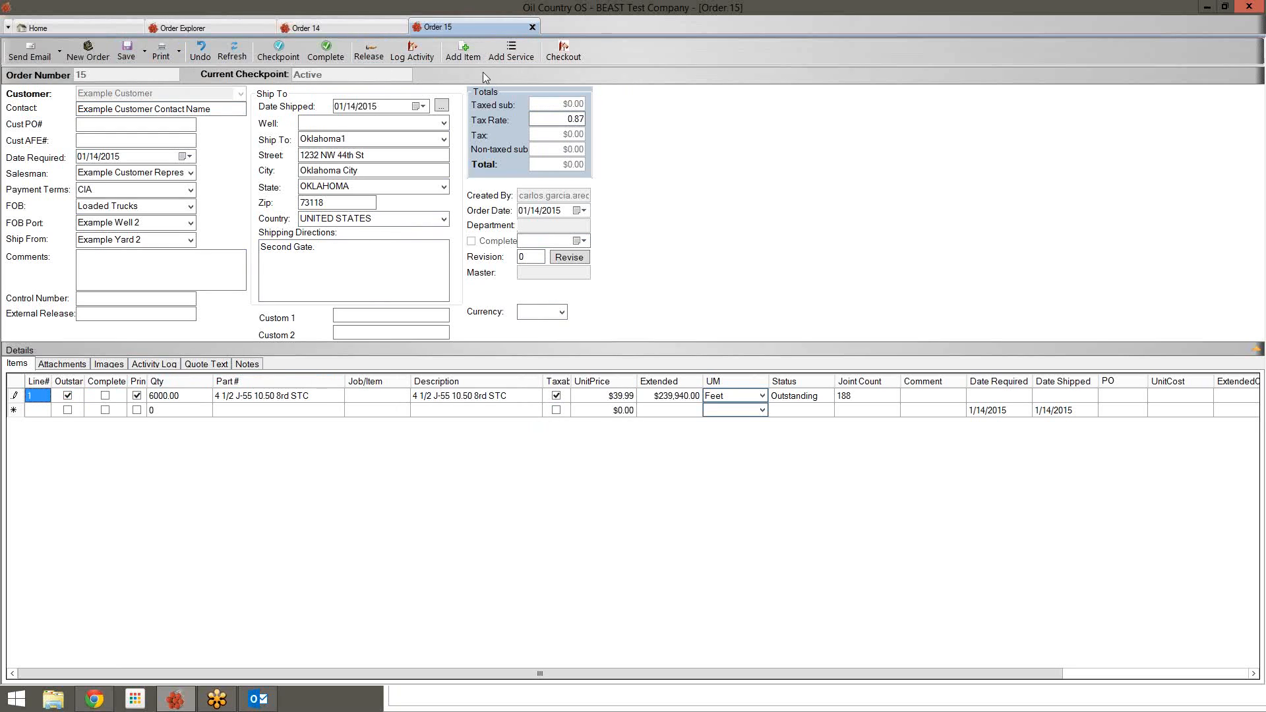
Start adding an item from an existing job/tally and widen the Part Number and Description columns in the Pipe Explorer
click(464, 53)
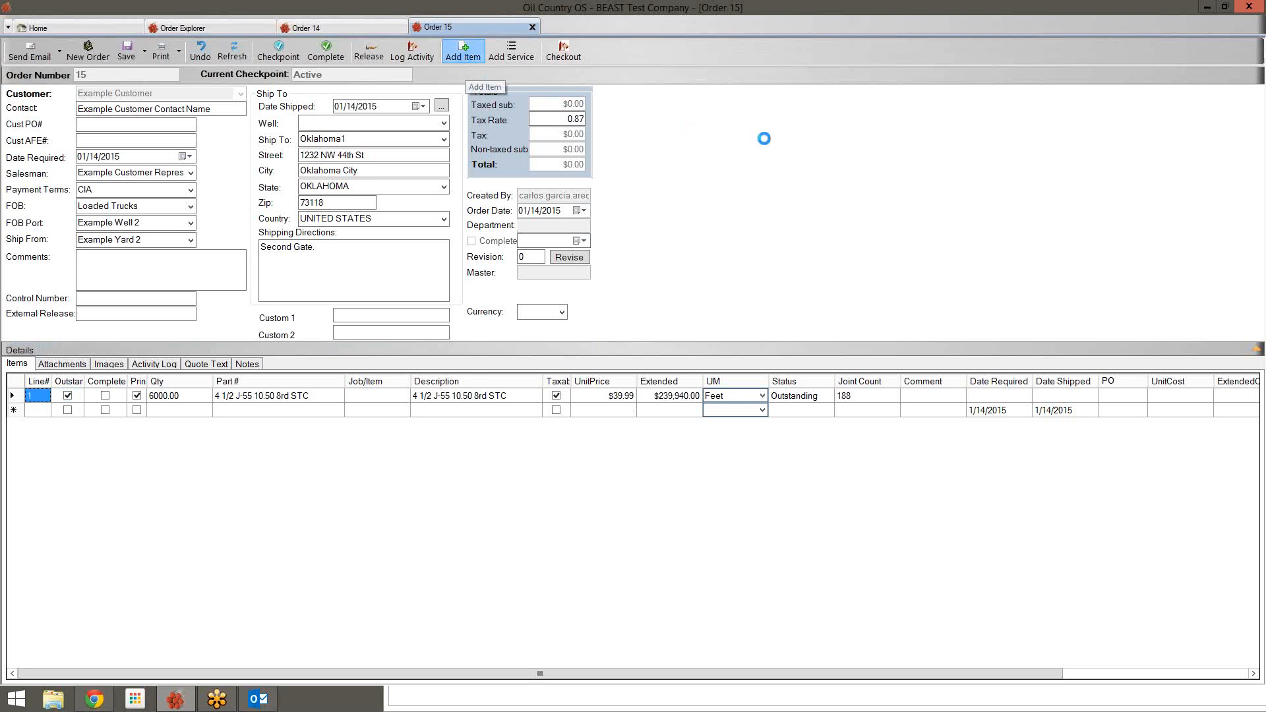
drag(717, 209, 856, 65)
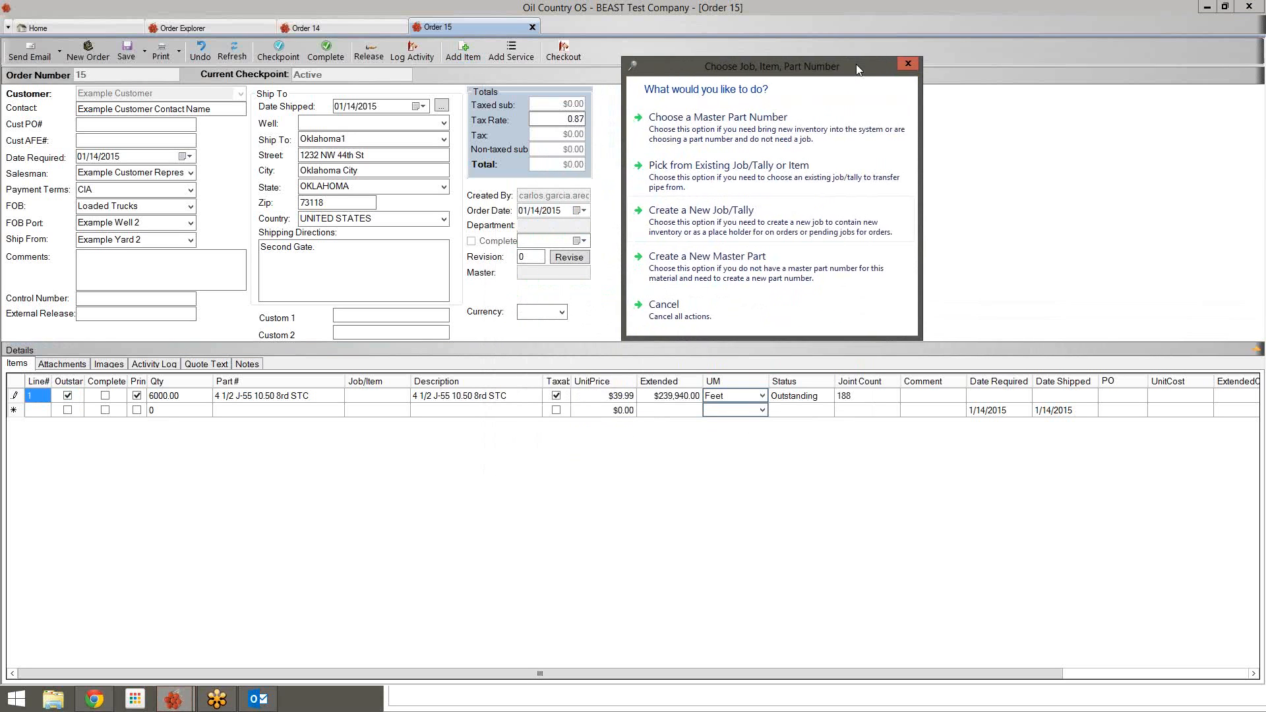
click(800, 177)
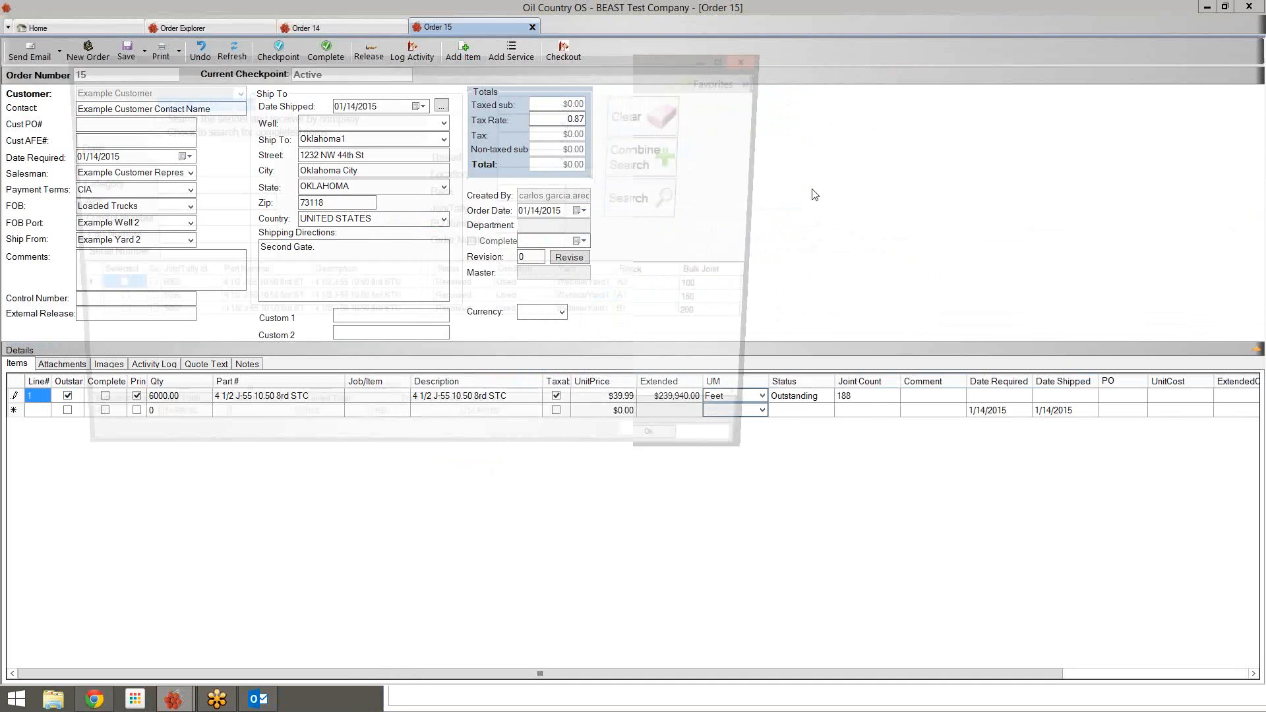
drag(507, 63, 843, 41)
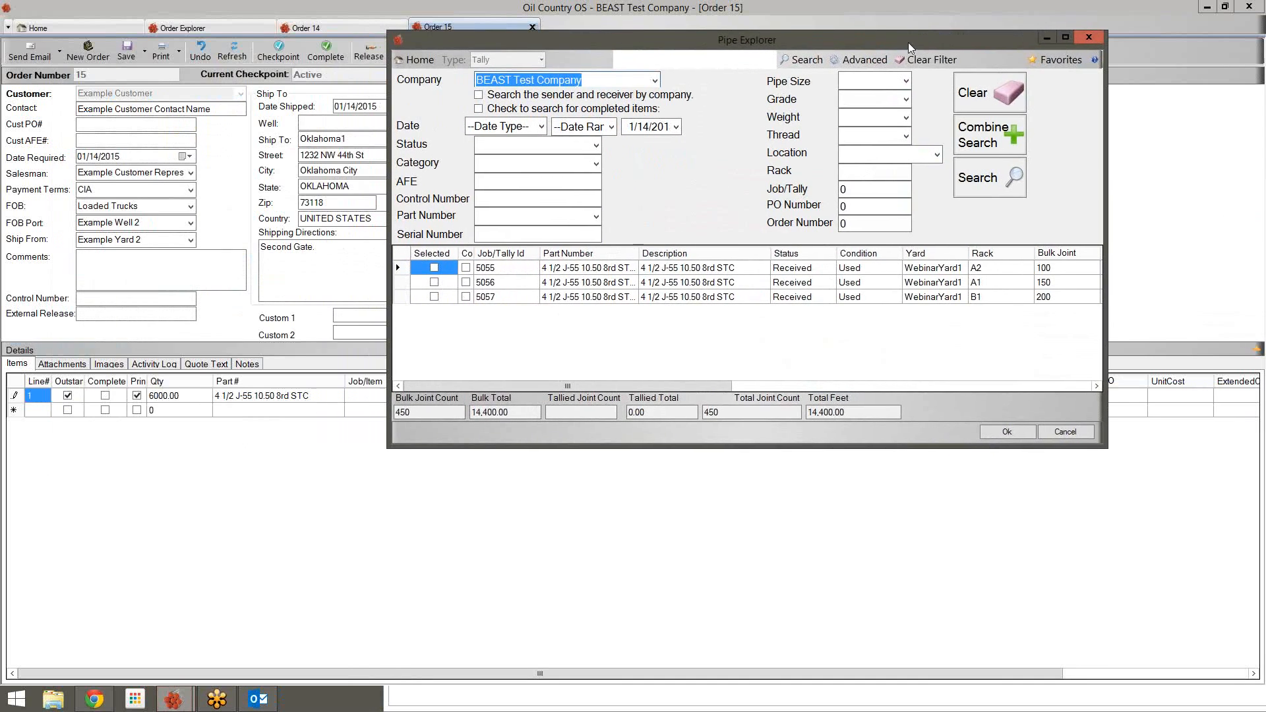
drag(638, 254, 664, 254)
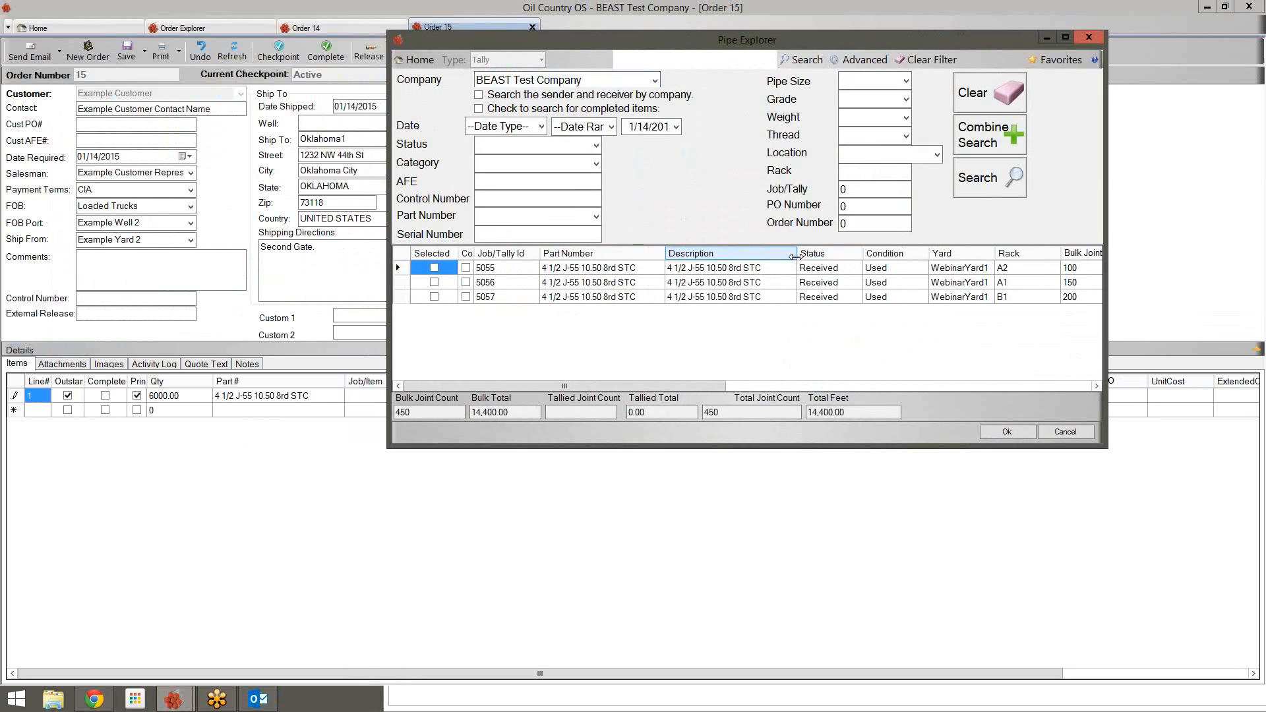
drag(797, 254, 811, 254)
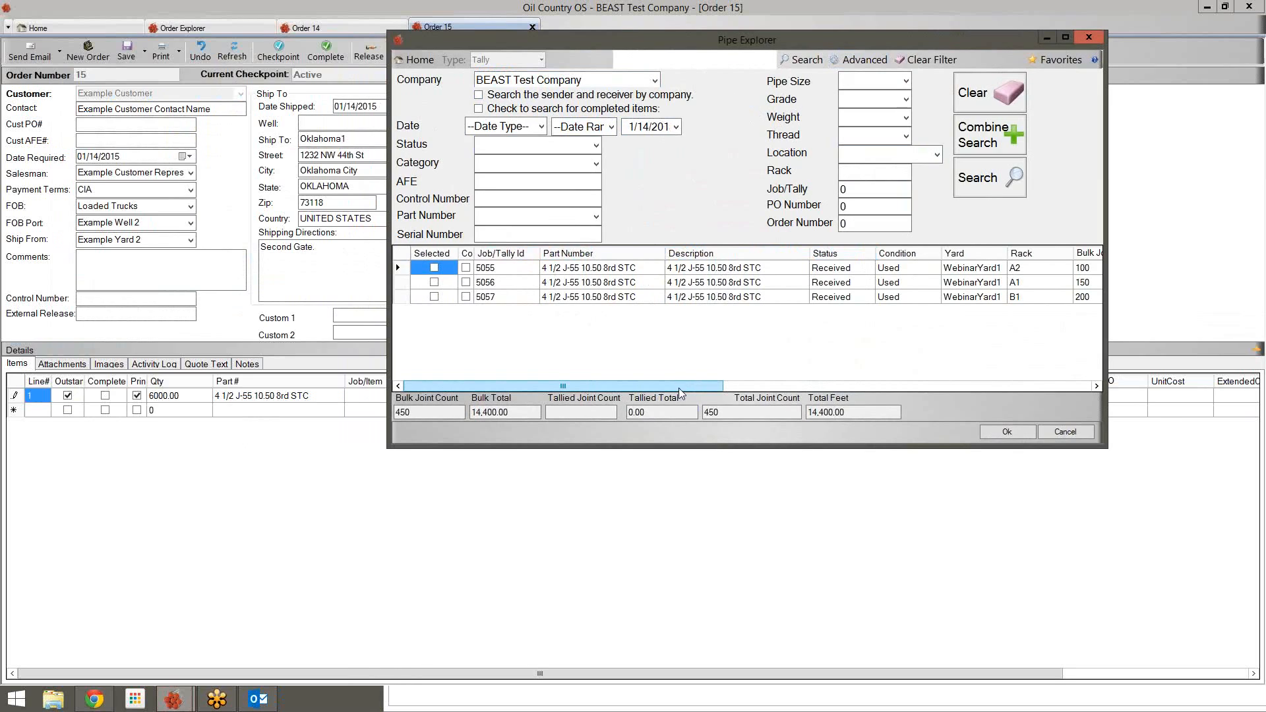
mouse_move(682, 388)
mouse_down()
mouse_move(788, 393)
mouse_move(687, 393)
mouse_up()
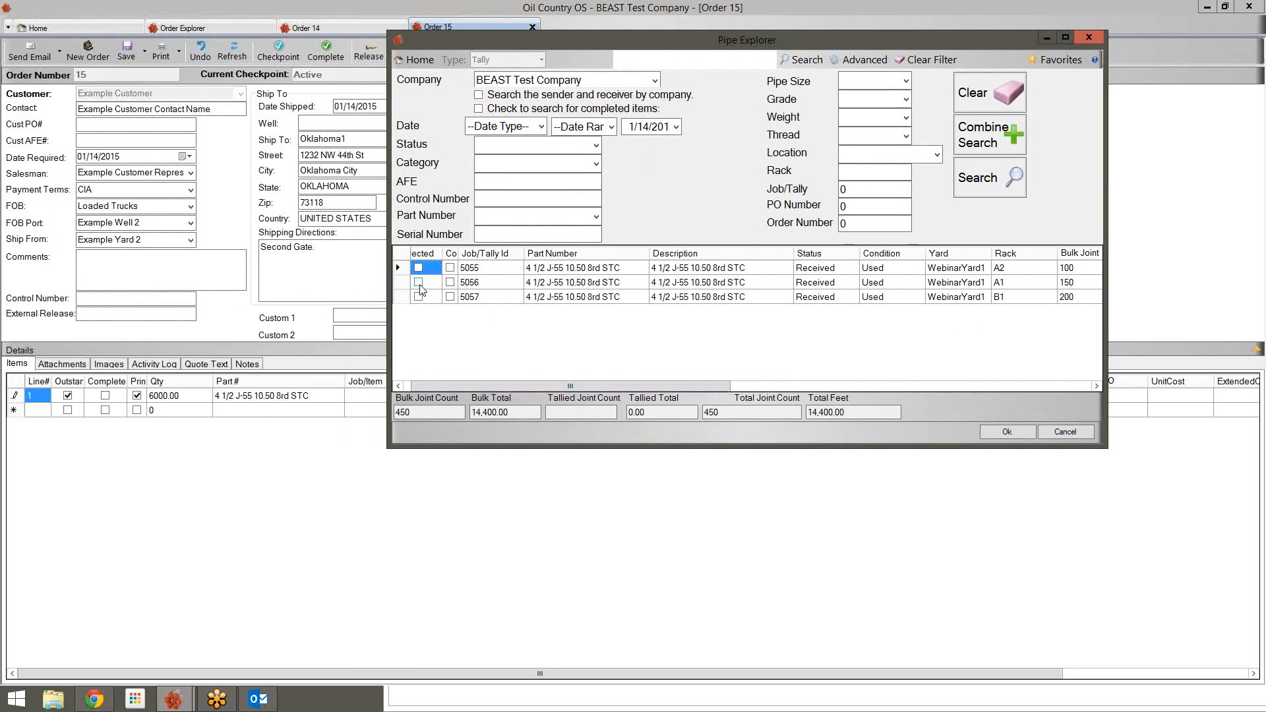
Add the entire job/tally 5056 to the order and reduce the outstanding balance by its amount
click(420, 283)
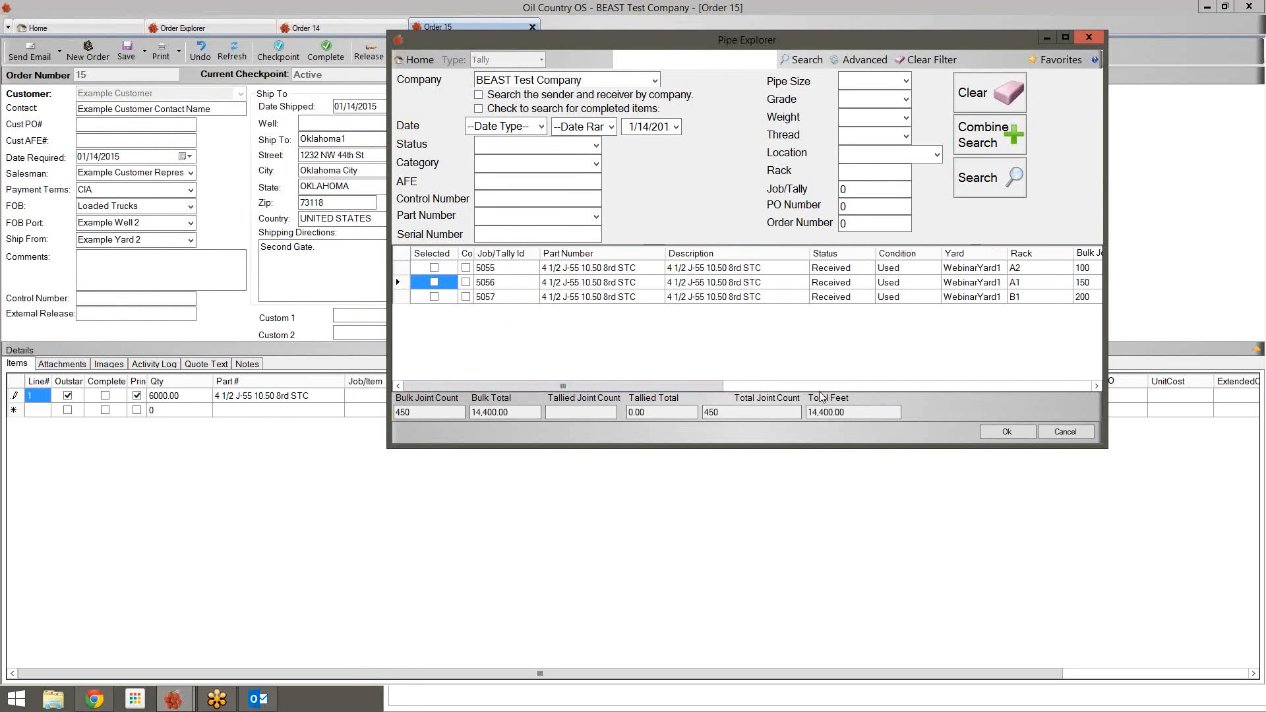
click(1007, 432)
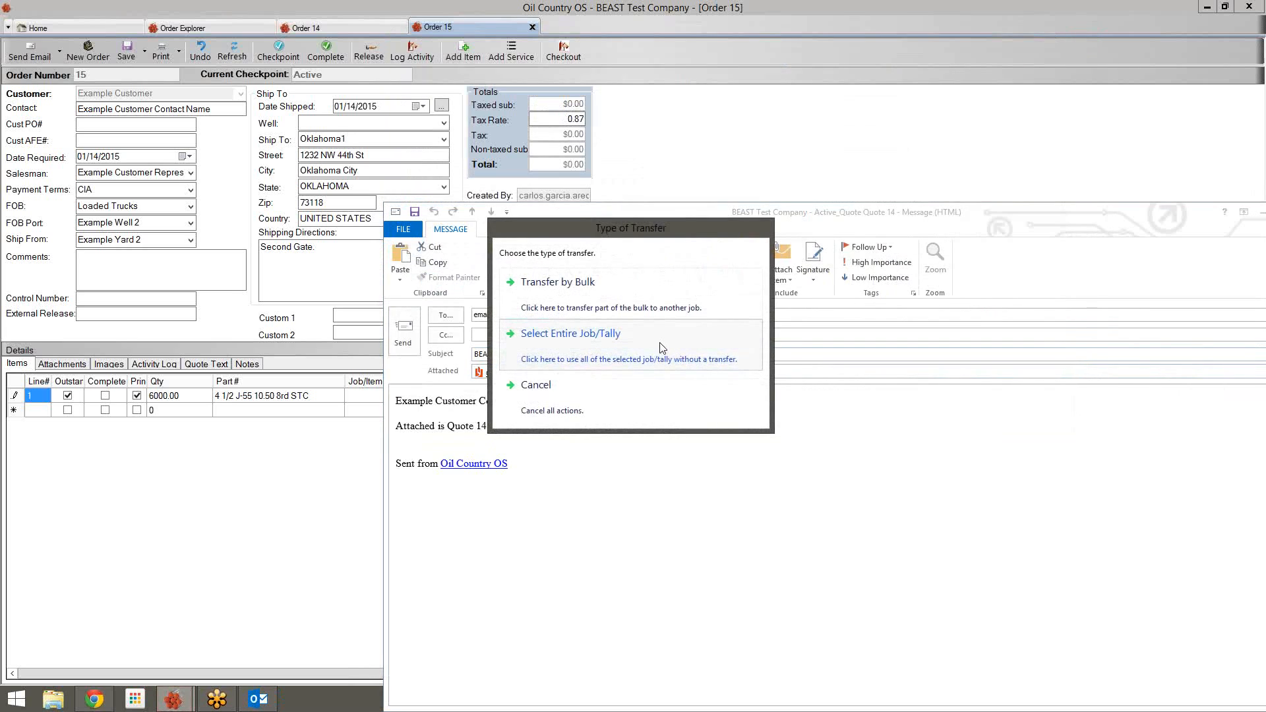
click(663, 347)
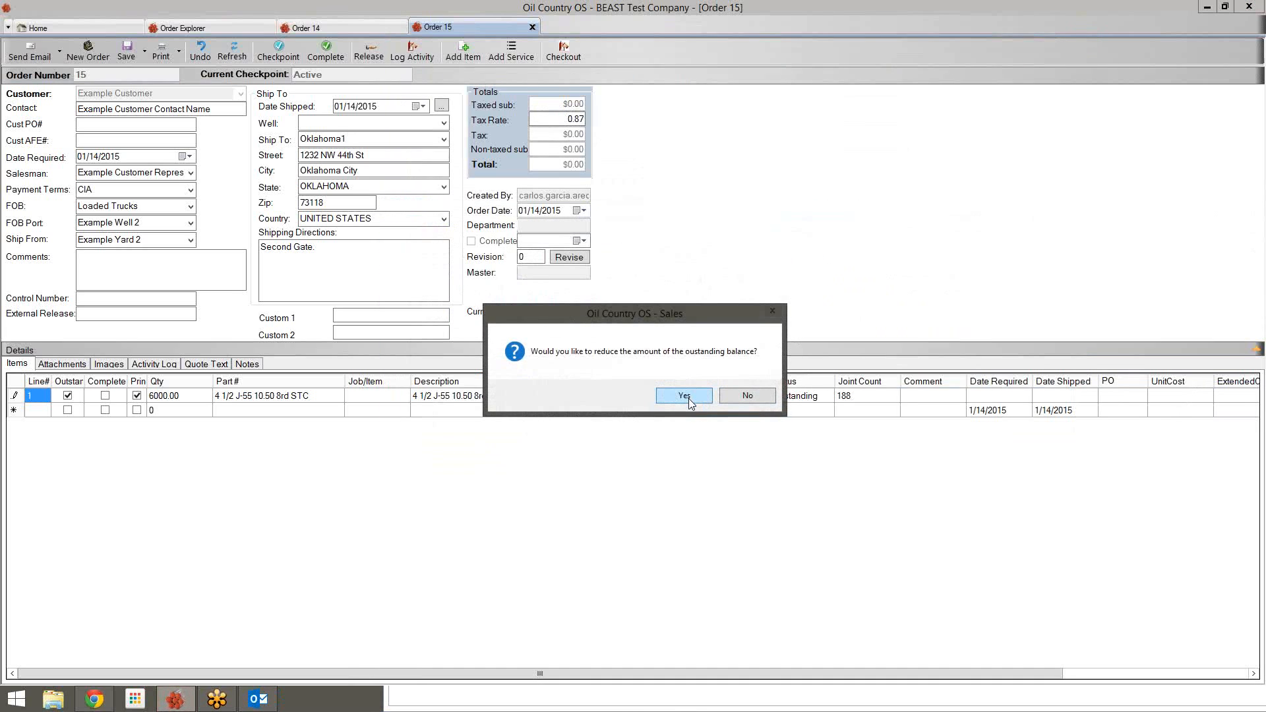
drag(659, 322, 798, 200)
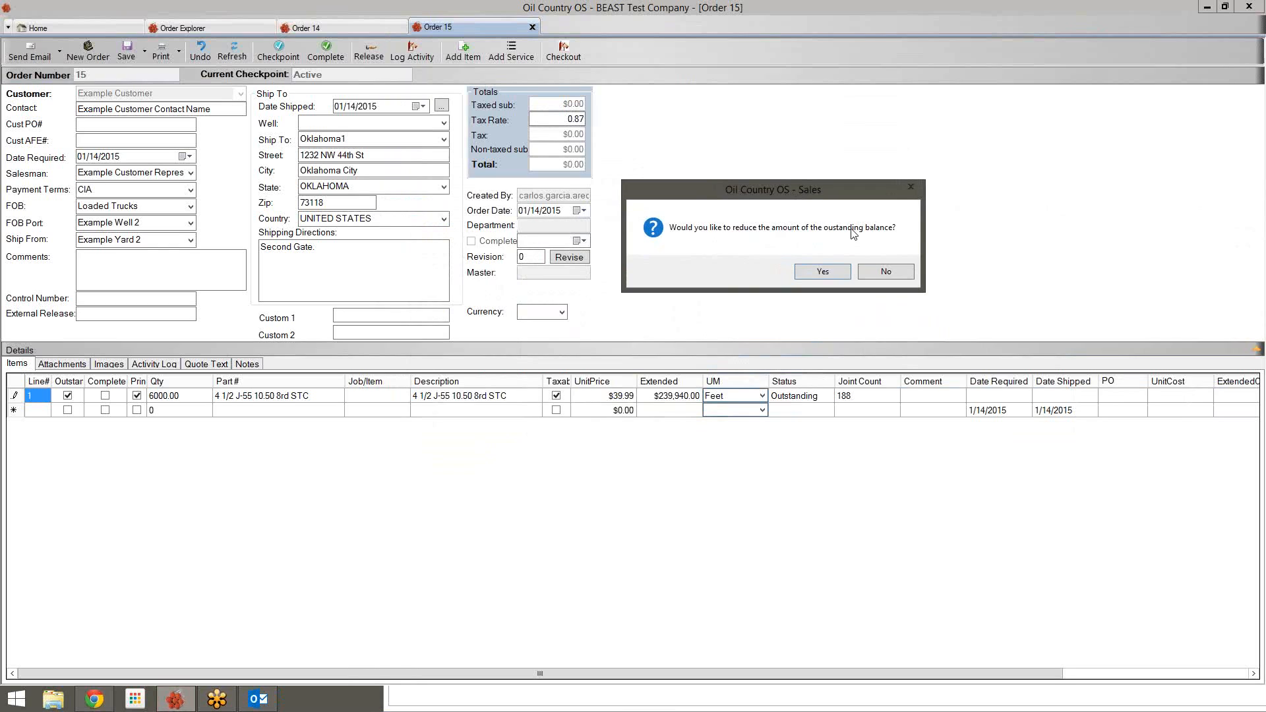
click(823, 272)
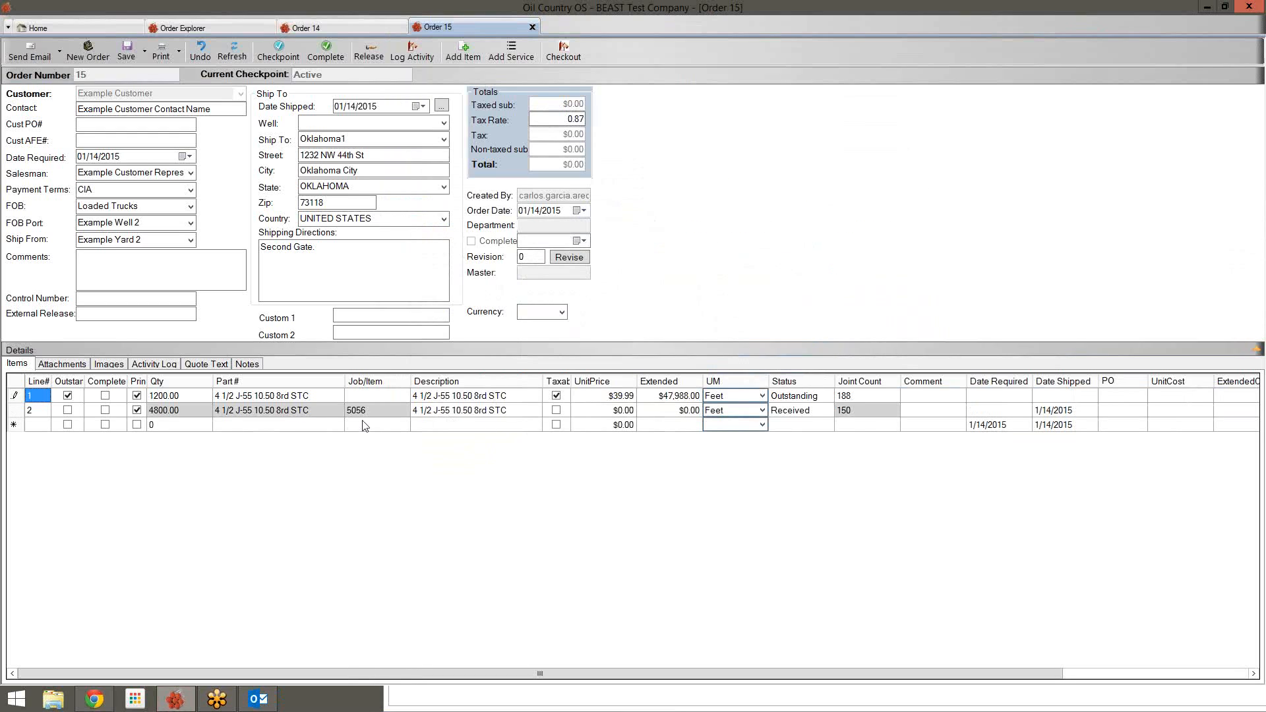
Set the unit price of the job 5056 line to $39.99 and compare its extended amount with the outstanding line
click(162, 400)
click(854, 413)
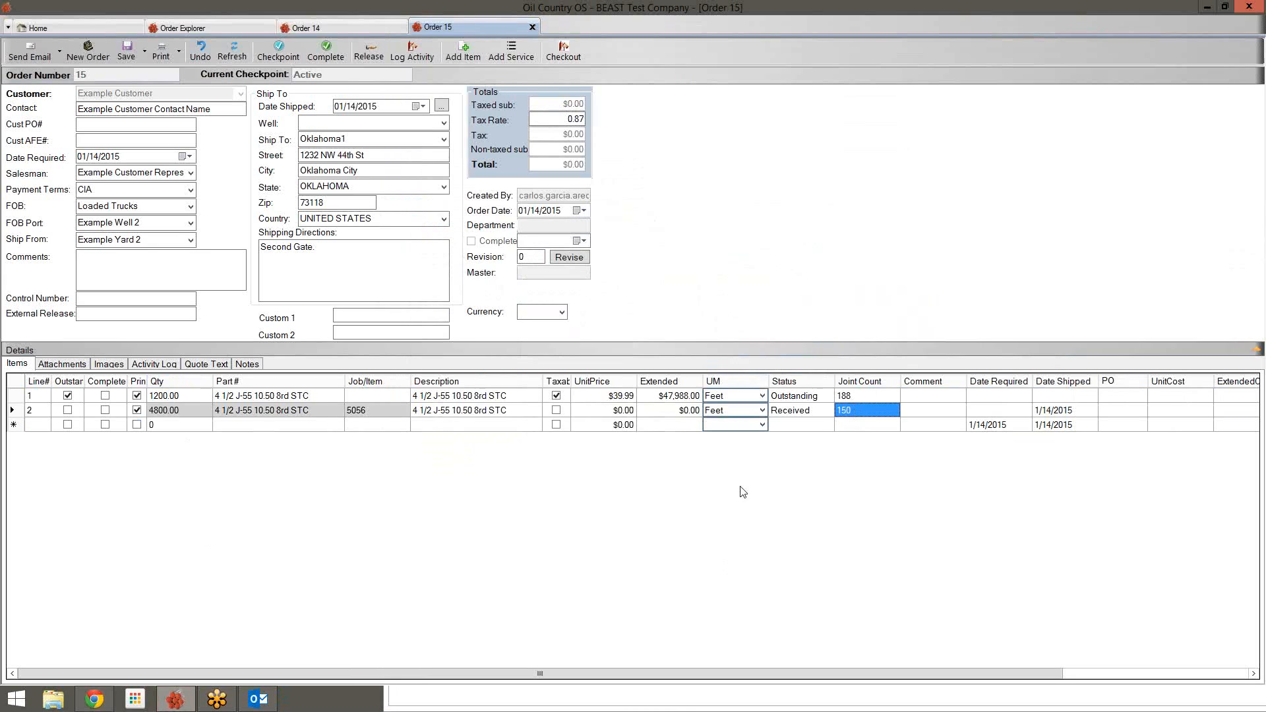
click(617, 412)
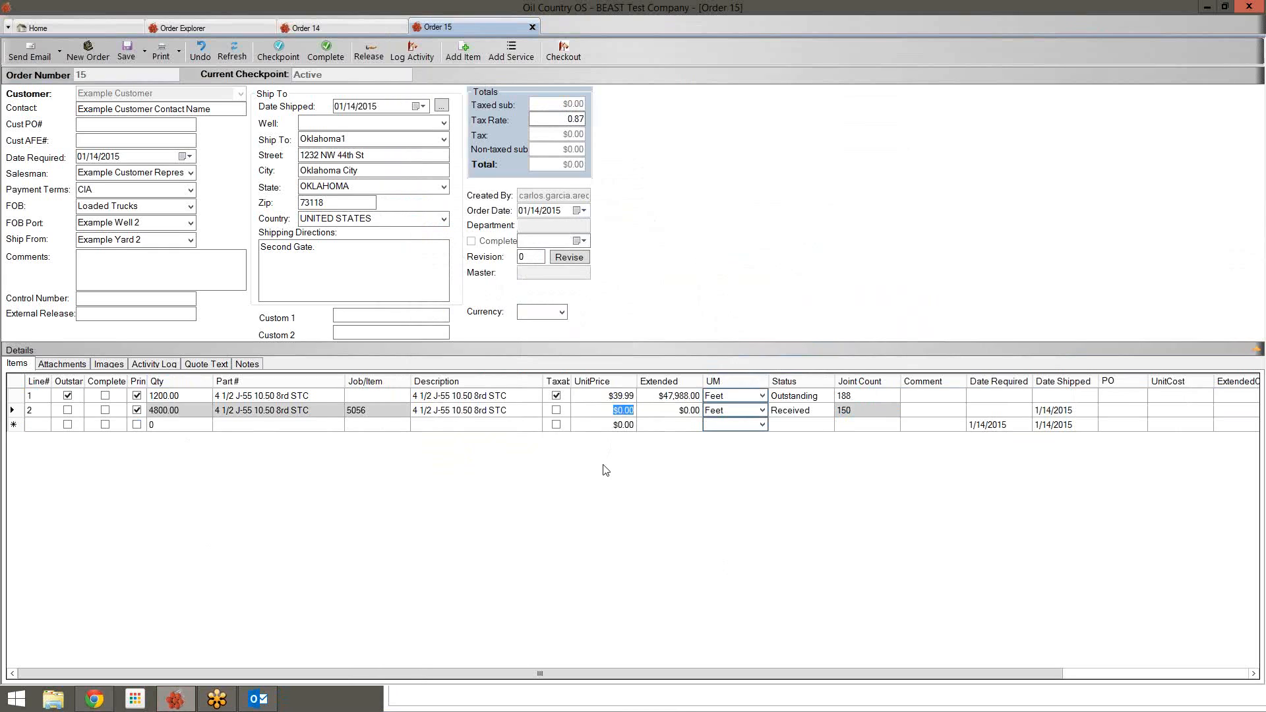
text(39.99)
key(Return)
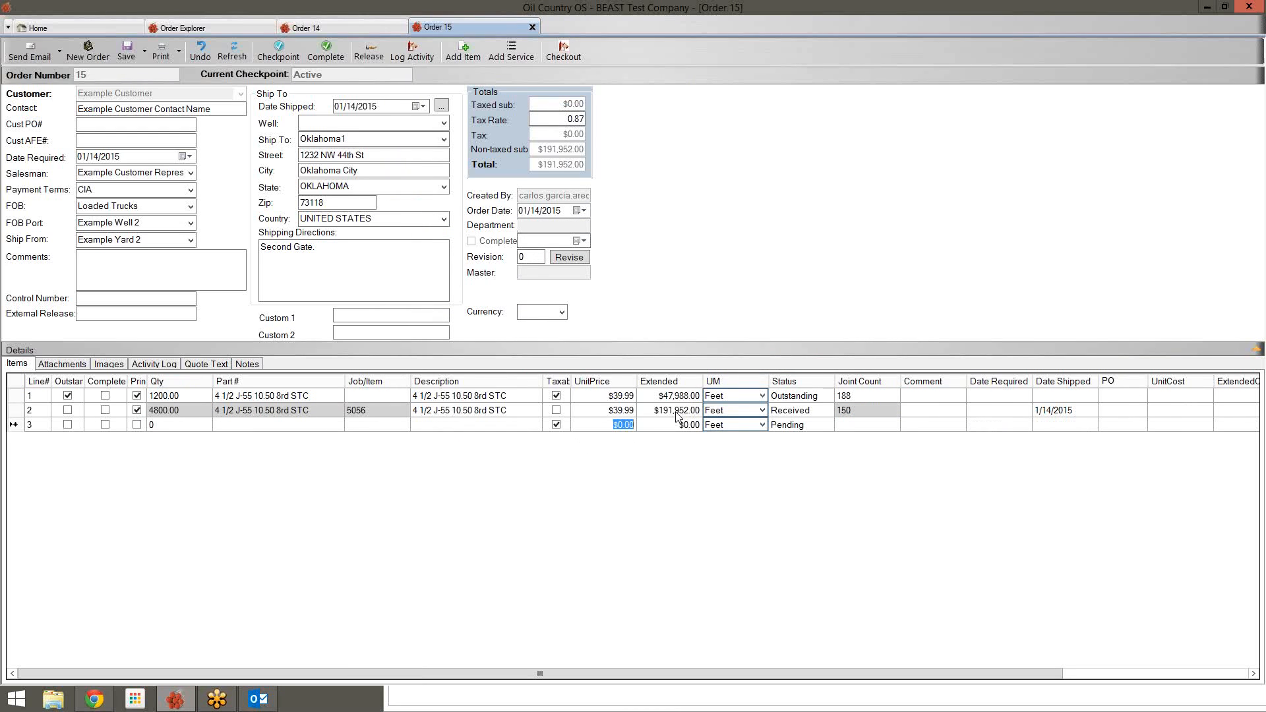
click(676, 413)
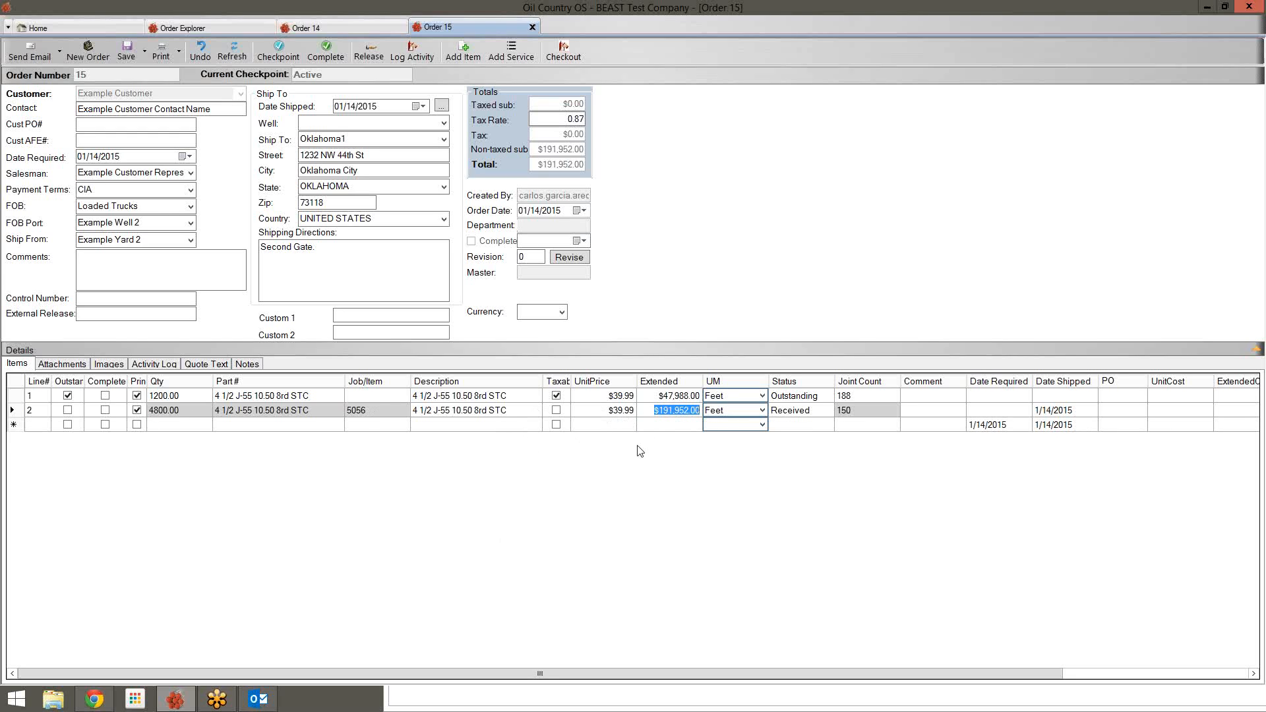
click(666, 399)
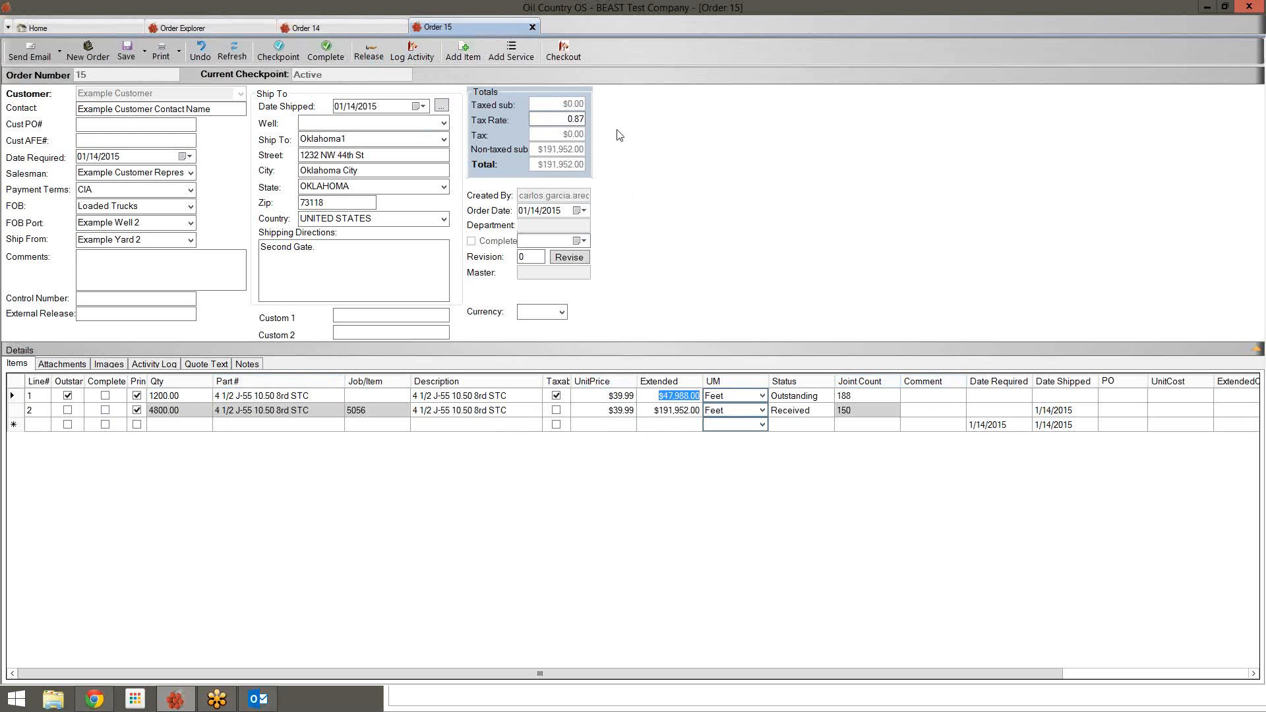
Add 1200 feet from existing job/tally 5055 to the order as a bulk transfer by footage, reducing the outstanding balance
click(471, 61)
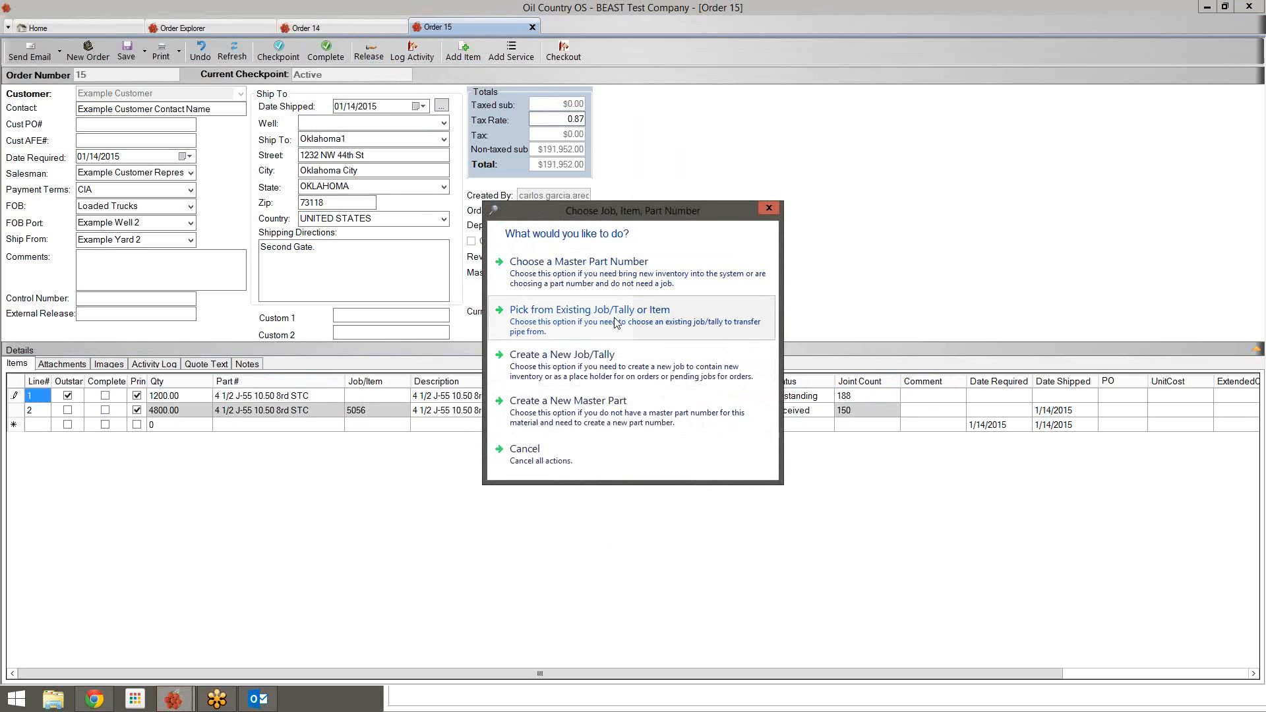
click(615, 317)
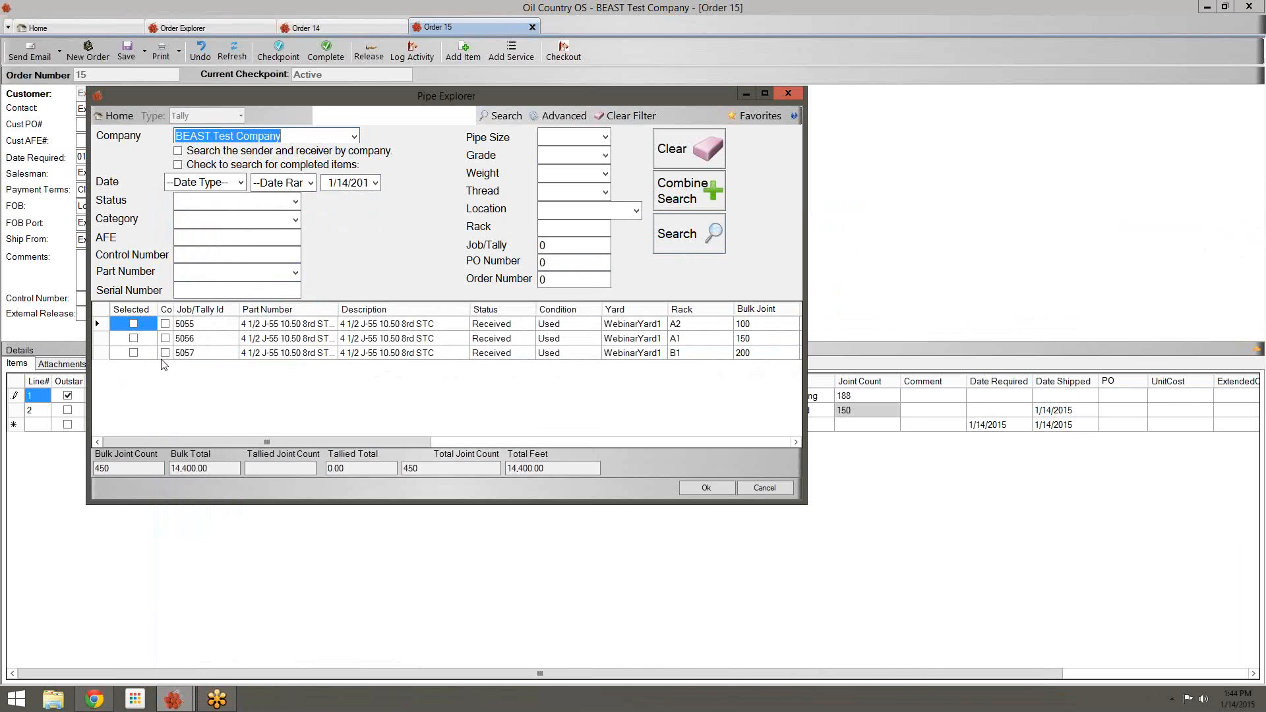
click(133, 323)
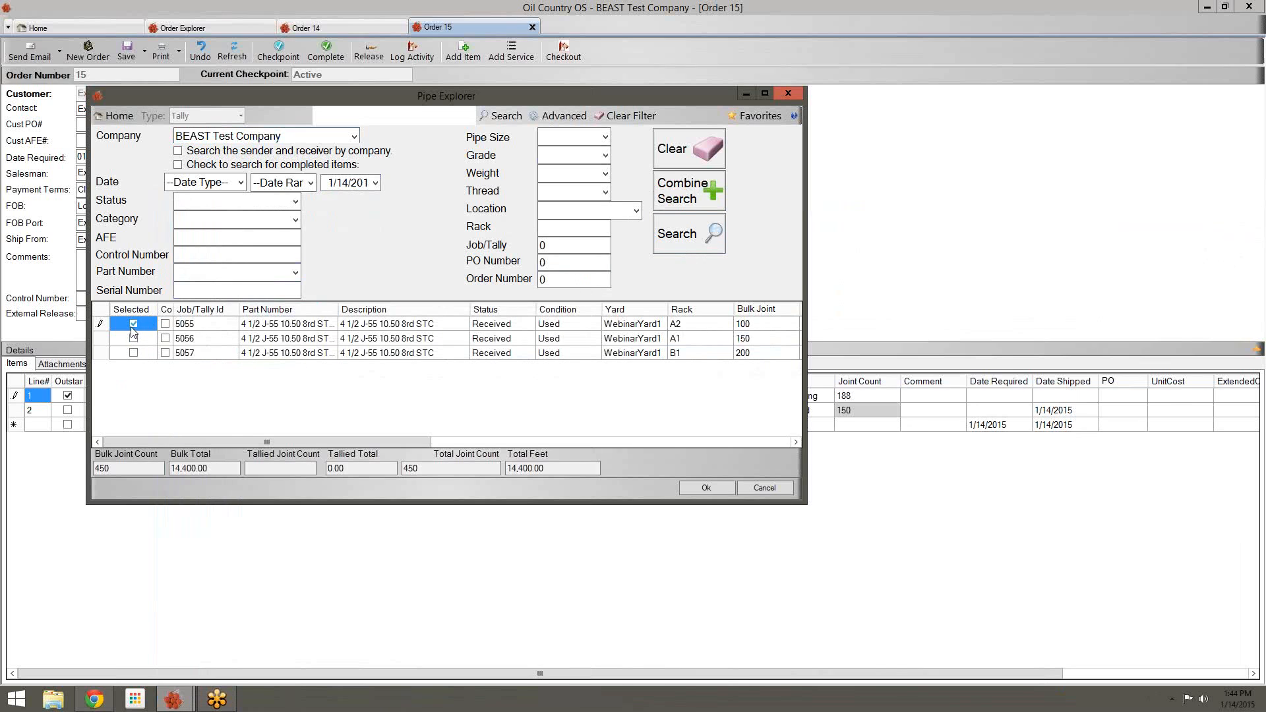
click(705, 489)
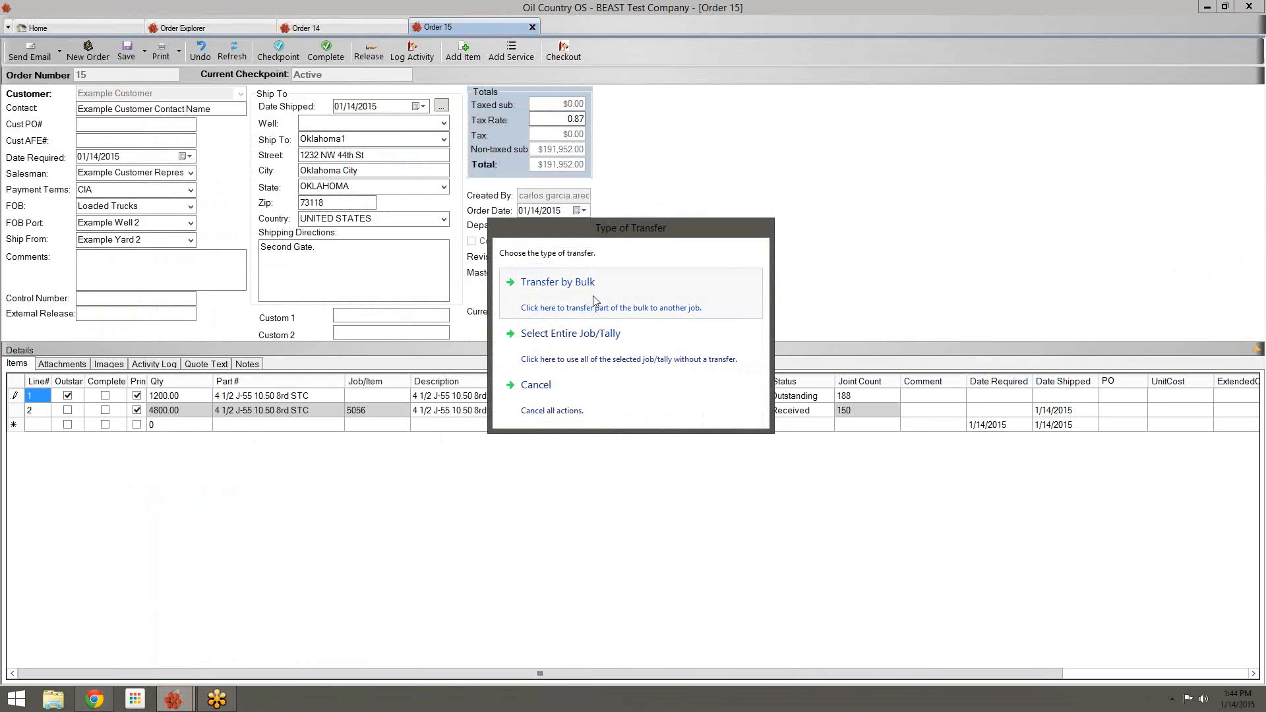
click(620, 300)
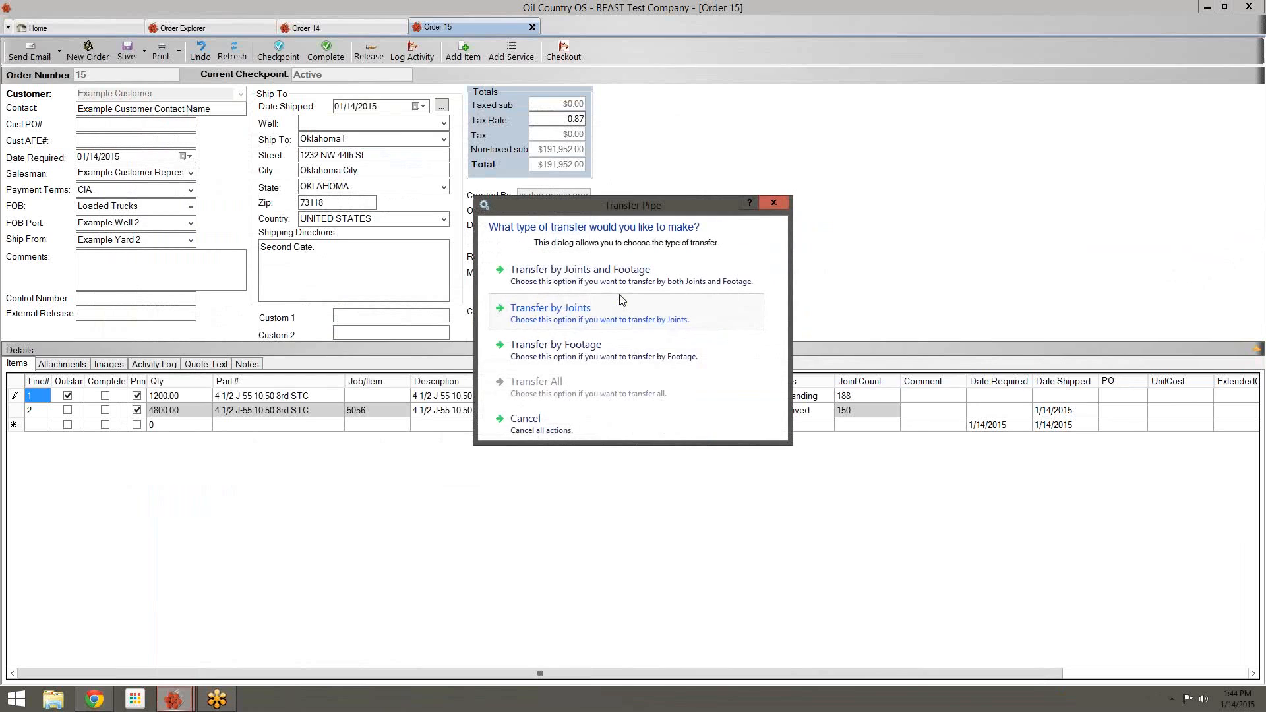
click(572, 352)
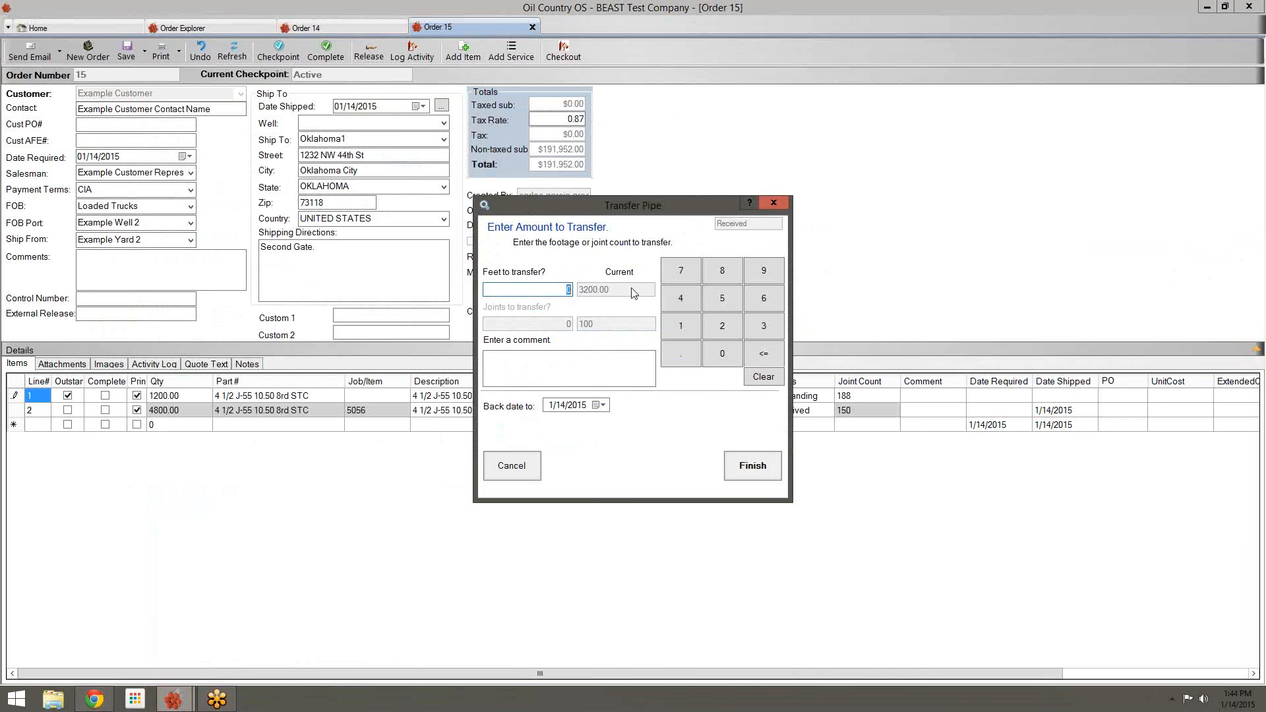
text(1200)
click(749, 469)
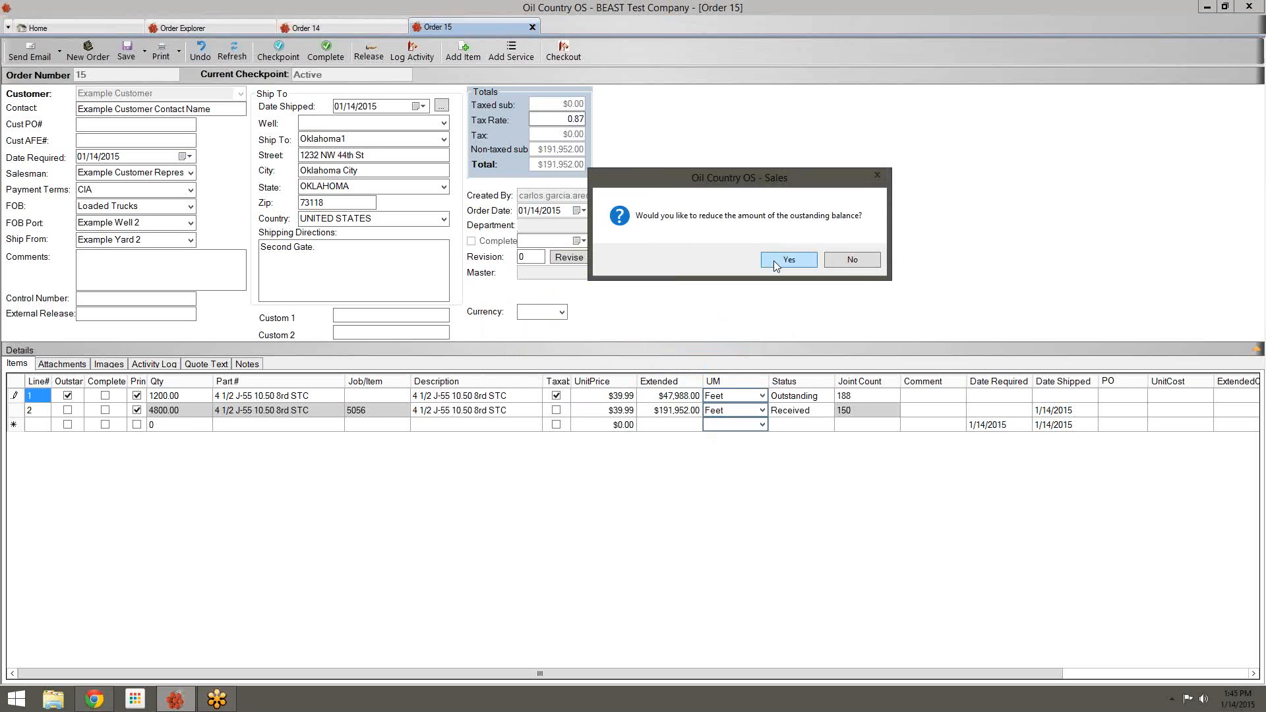
click(789, 260)
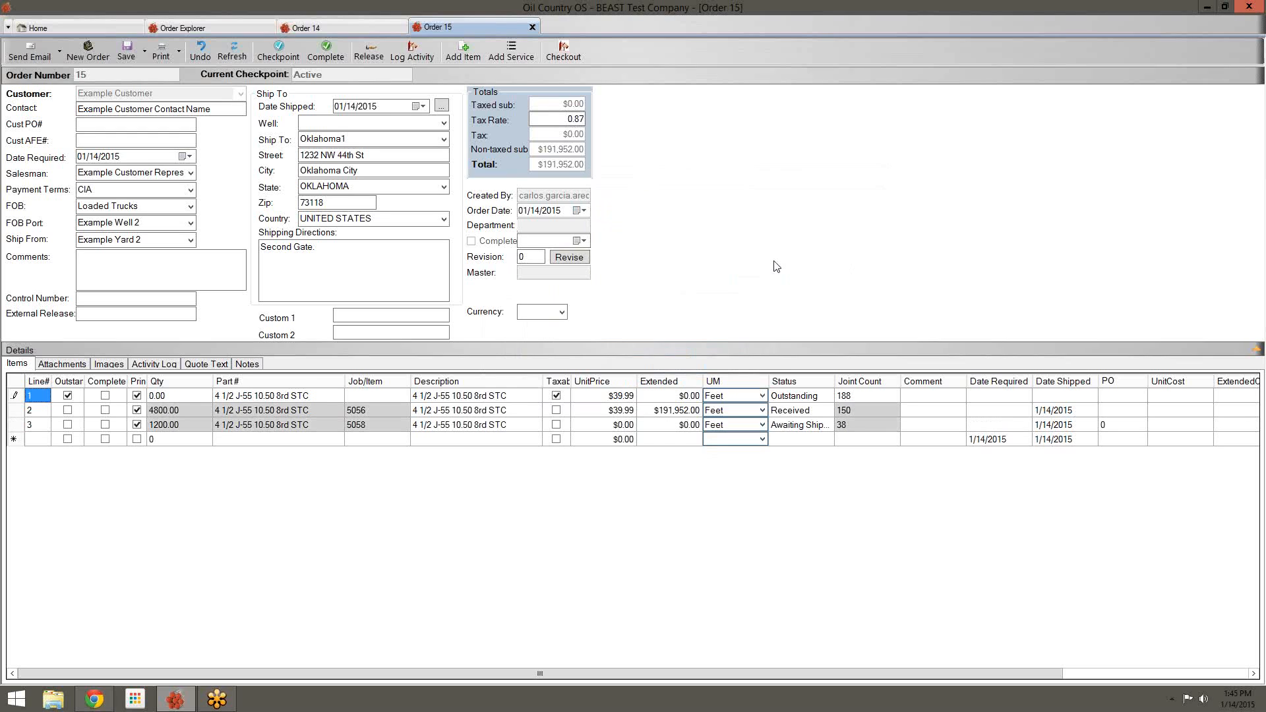
Set the unit price of the newly transferred 1200-foot line to $39.99 and review the quantities and prices of the order lines
click(193, 425)
click(187, 397)
click(619, 427)
text(39.99)
key(Return)
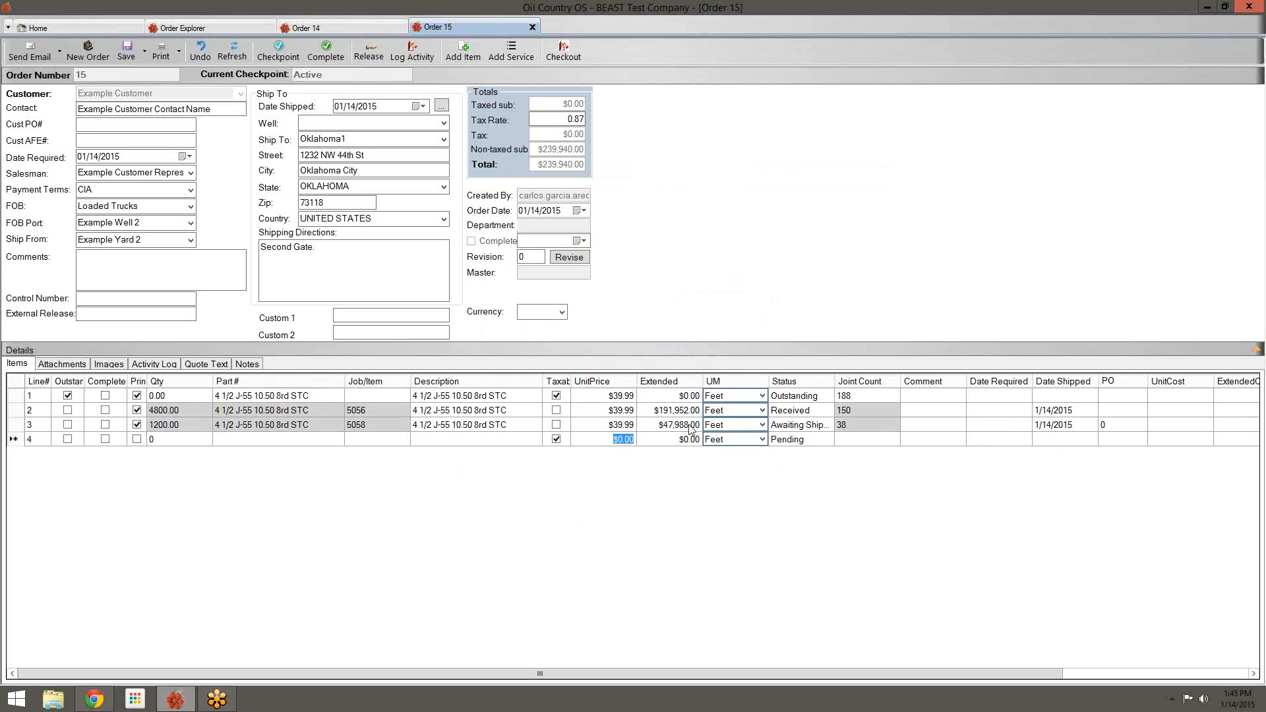
click(603, 411)
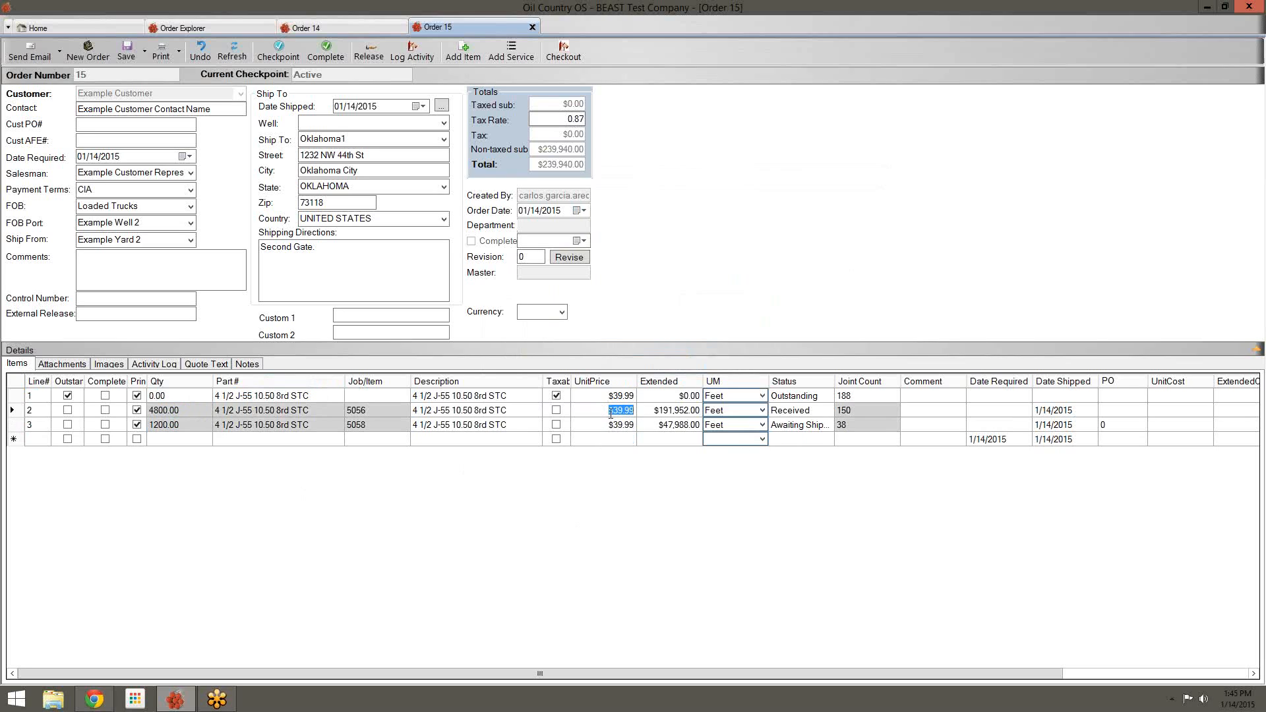
click(607, 426)
click(169, 410)
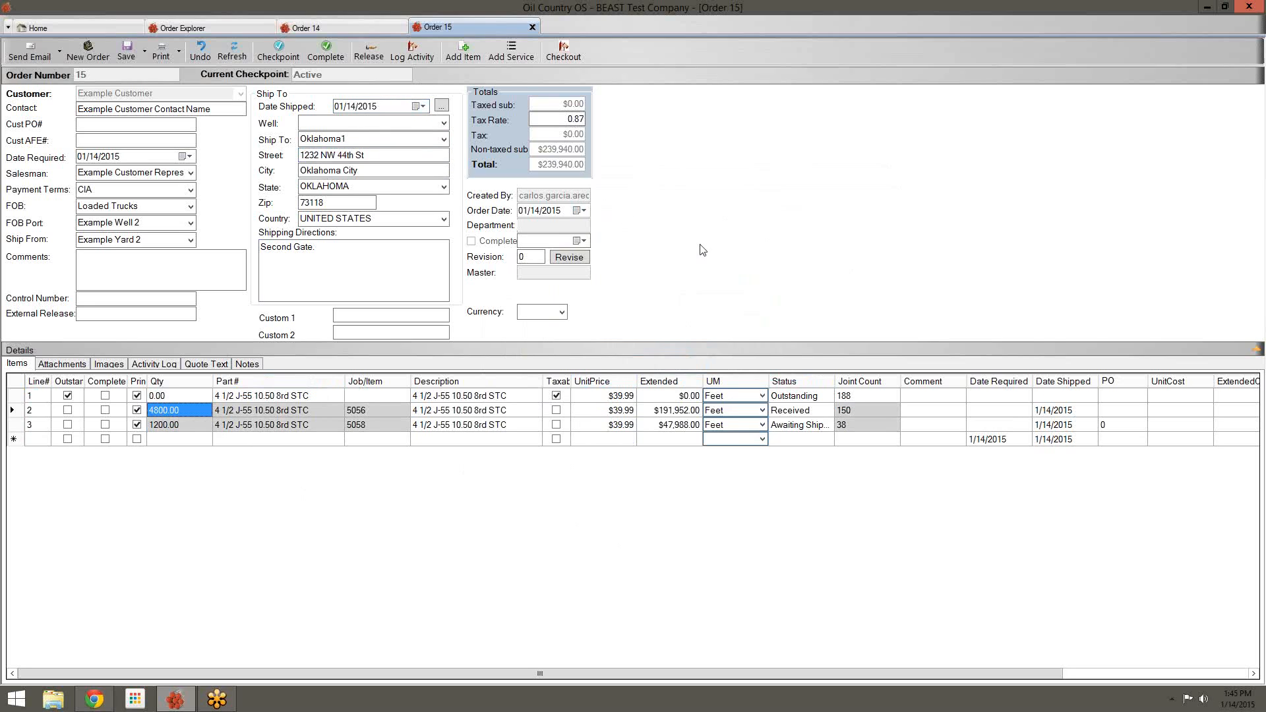
click(518, 60)
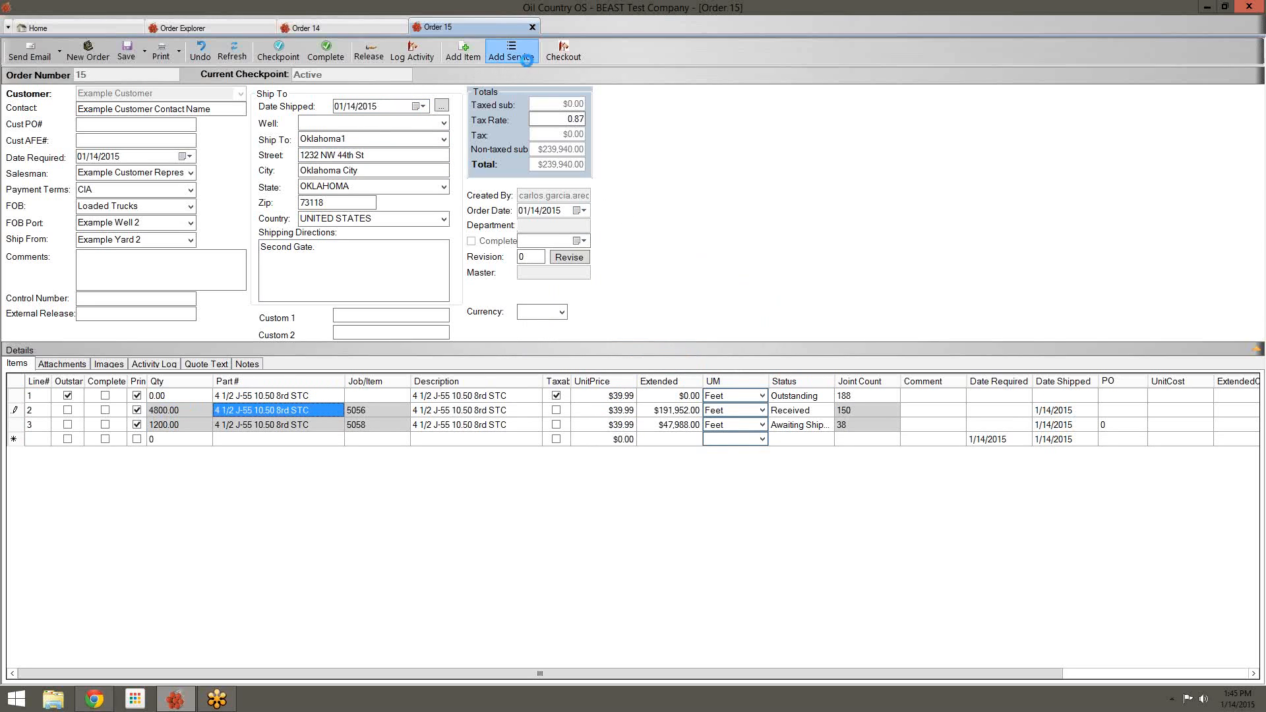
drag(677, 245, 696, 220)
click(764, 216)
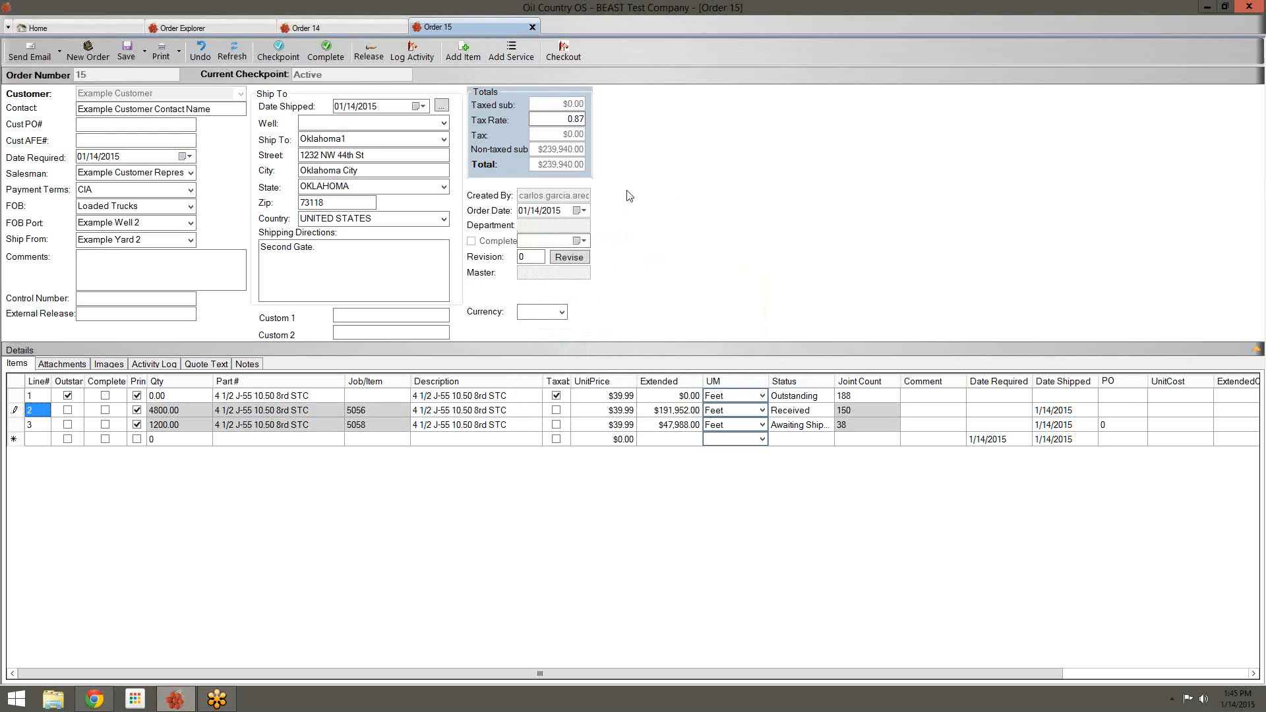
Generate the order as a release printout, enlarge the preview to full page width, and review its details and shipping sections
click(179, 56)
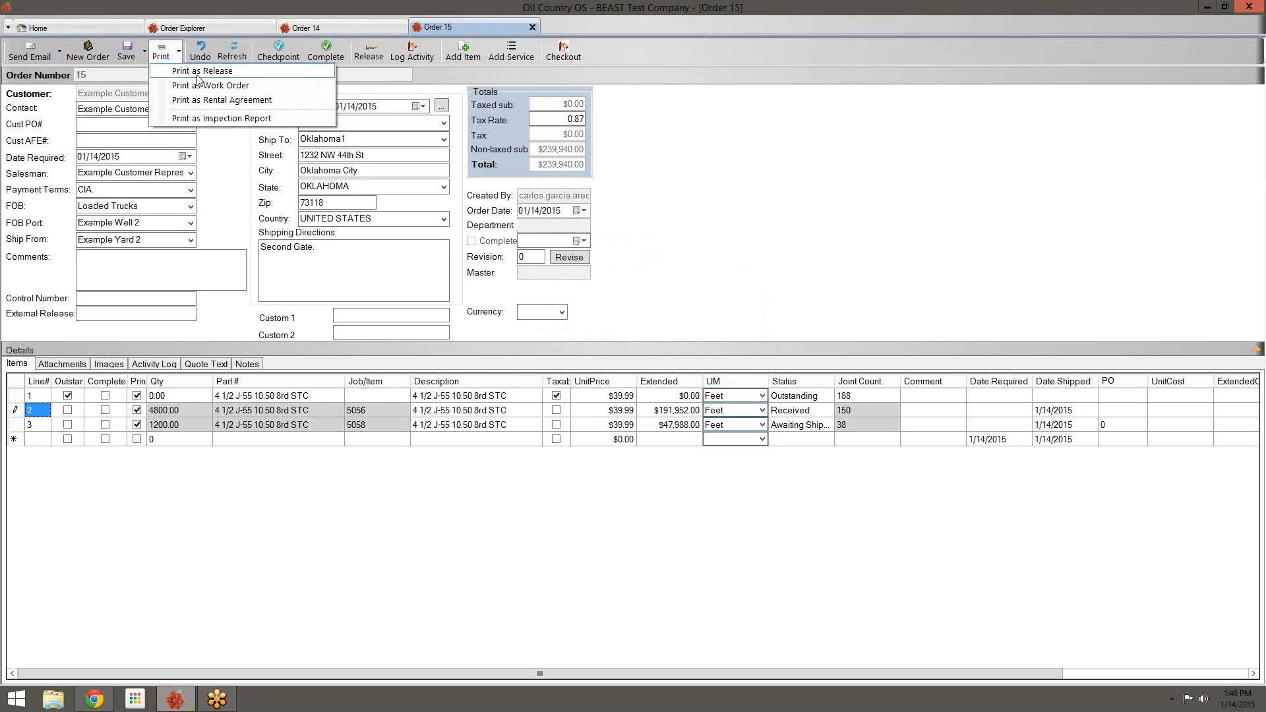
click(197, 73)
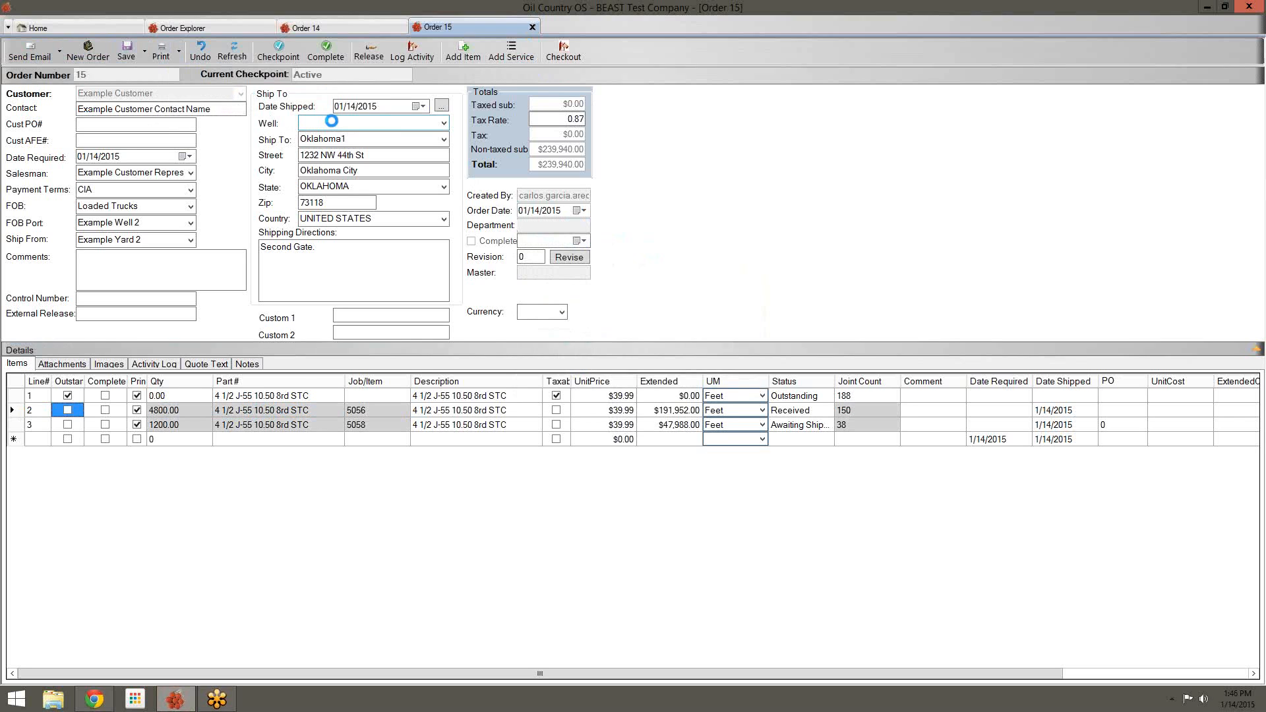
drag(348, 123, 421, 51)
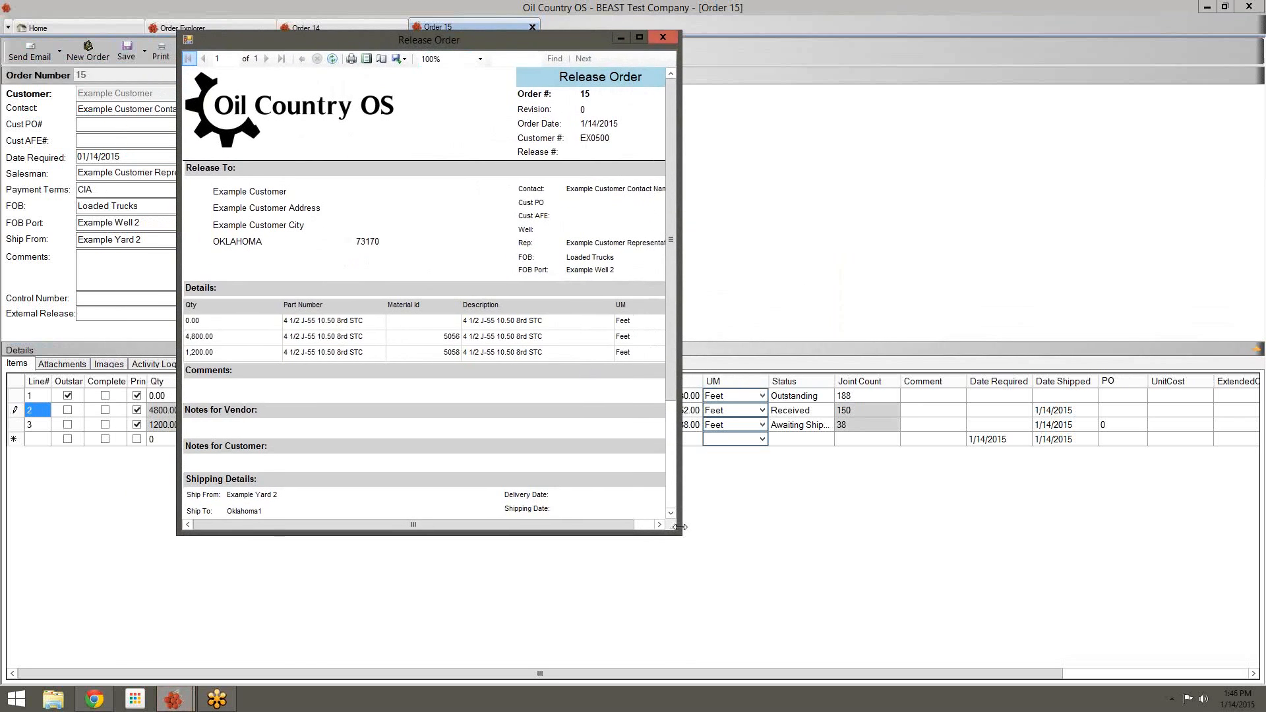
drag(676, 528, 927, 527)
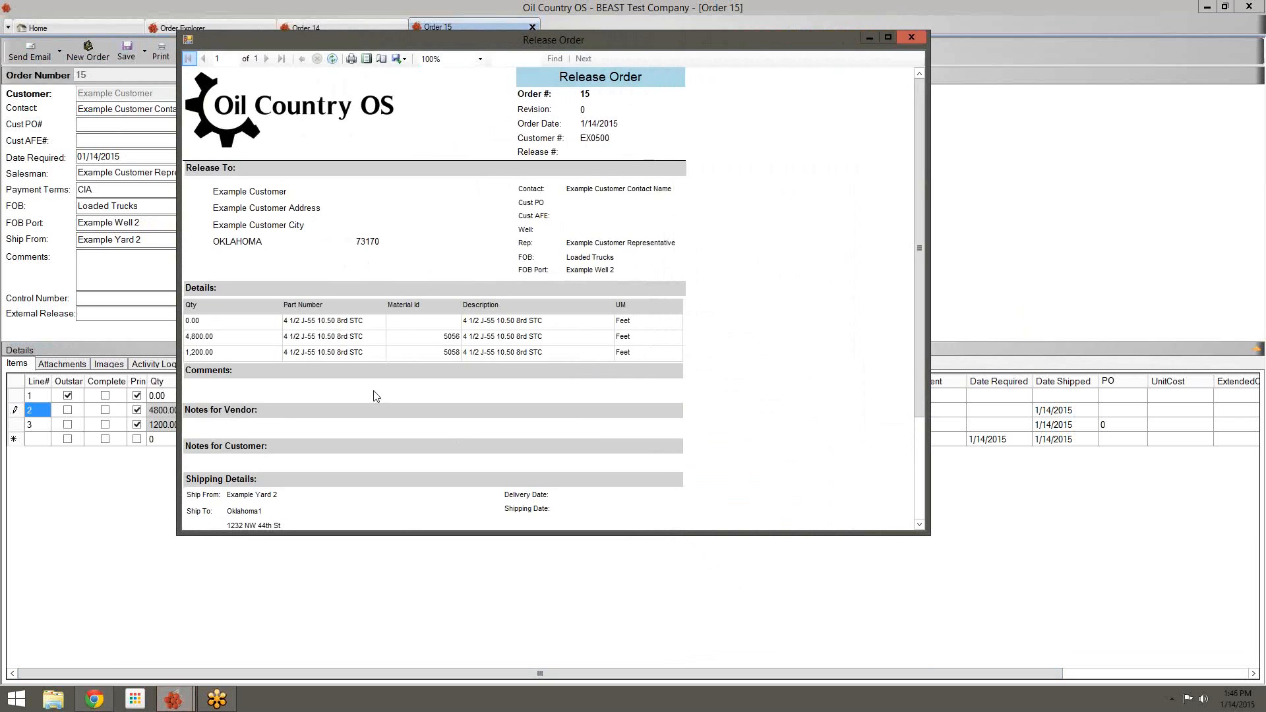
scroll(277, 369, down, 3)
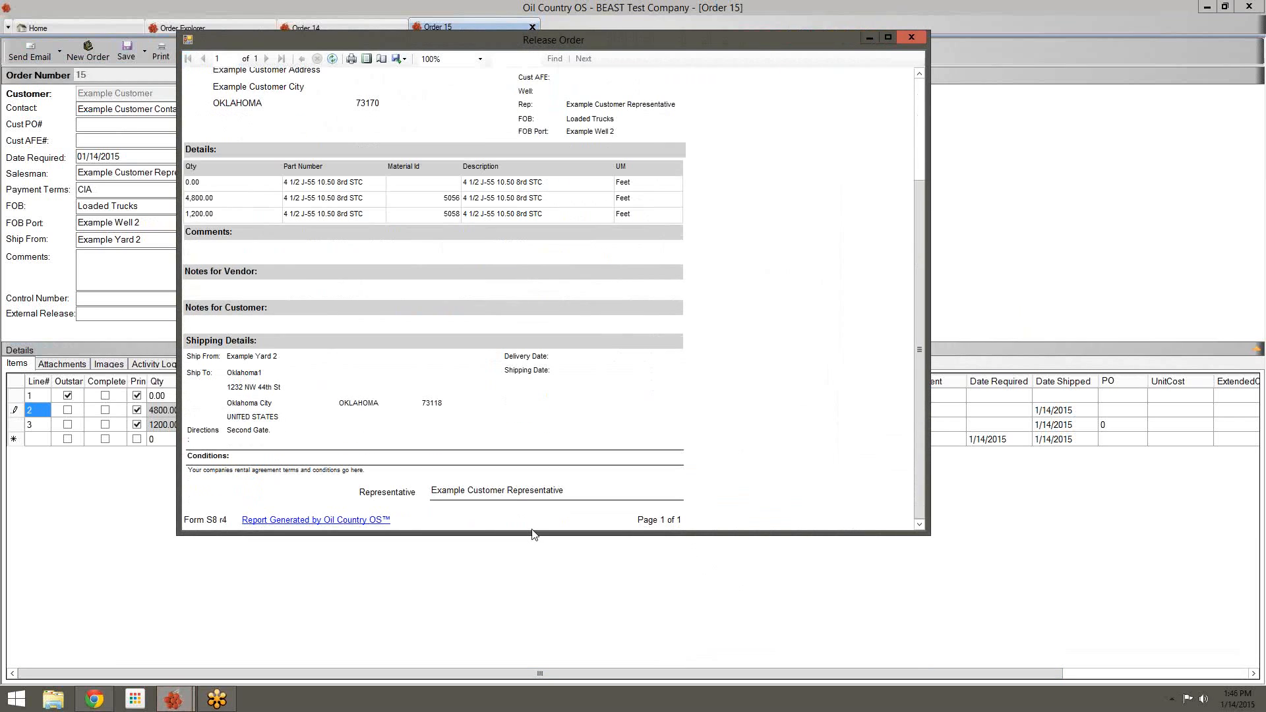
scroll(541, 514, up, 3)
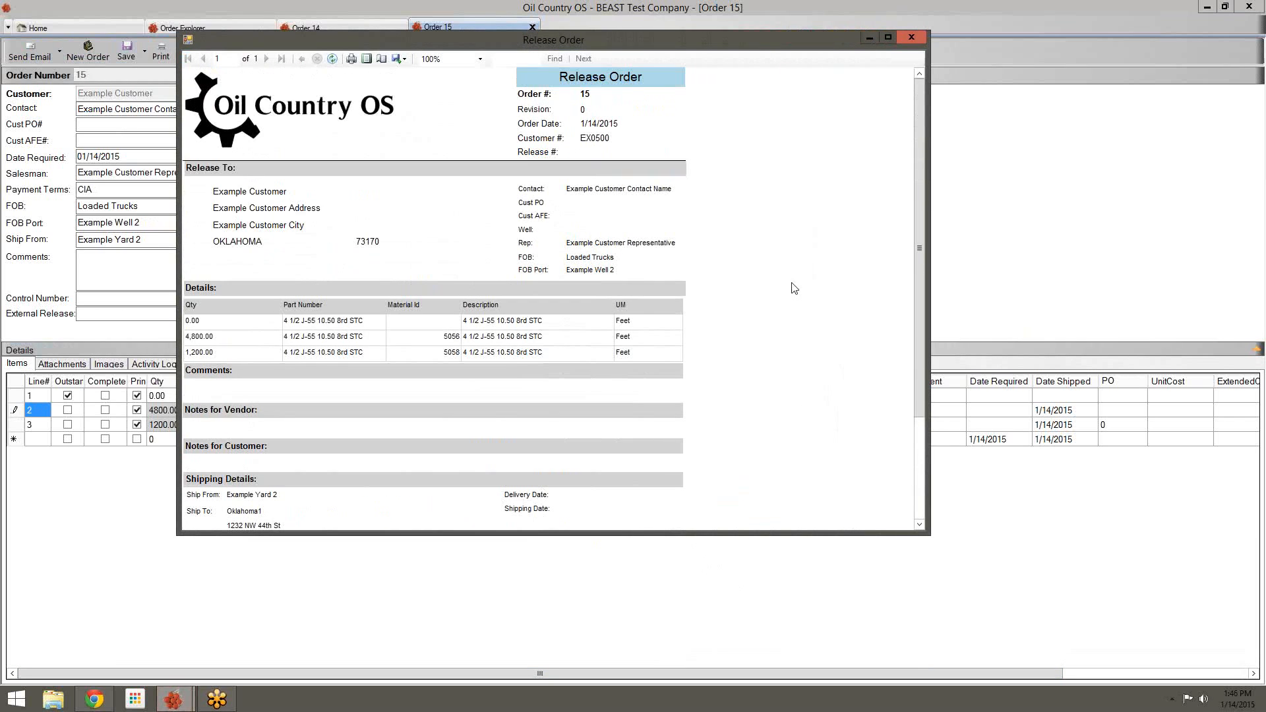
click(921, 38)
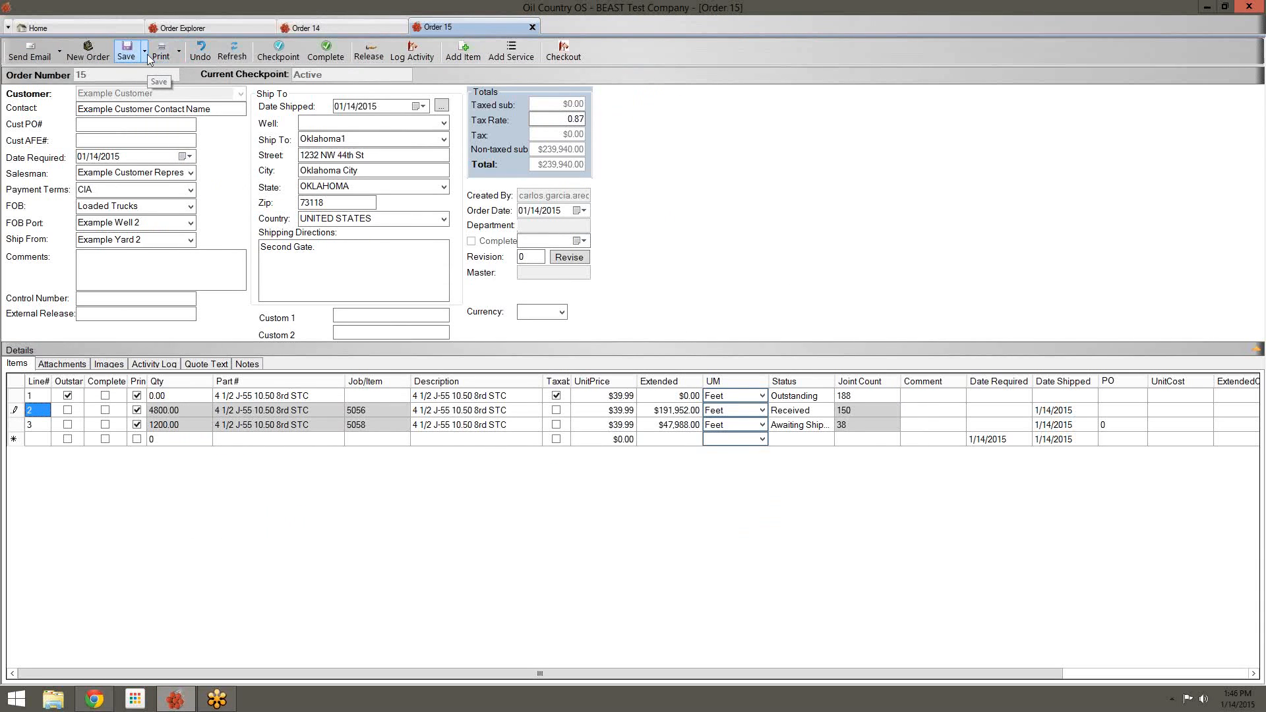
click(58, 46)
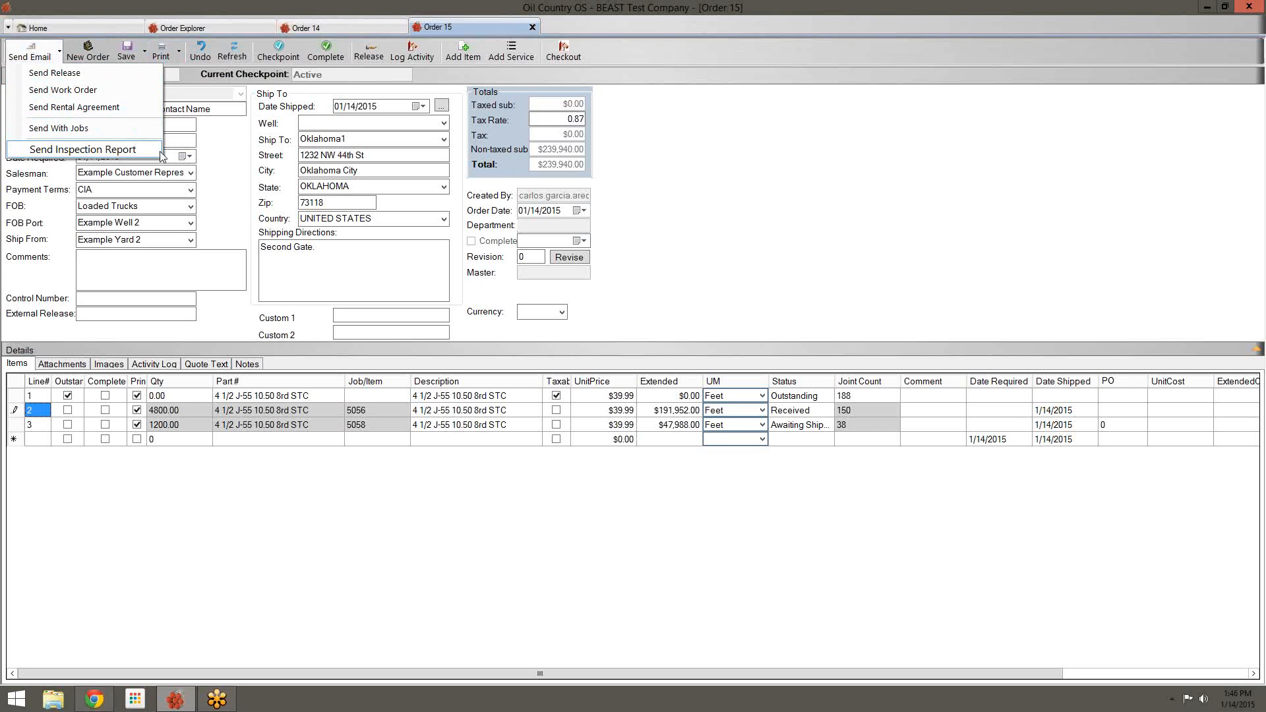
click(759, 174)
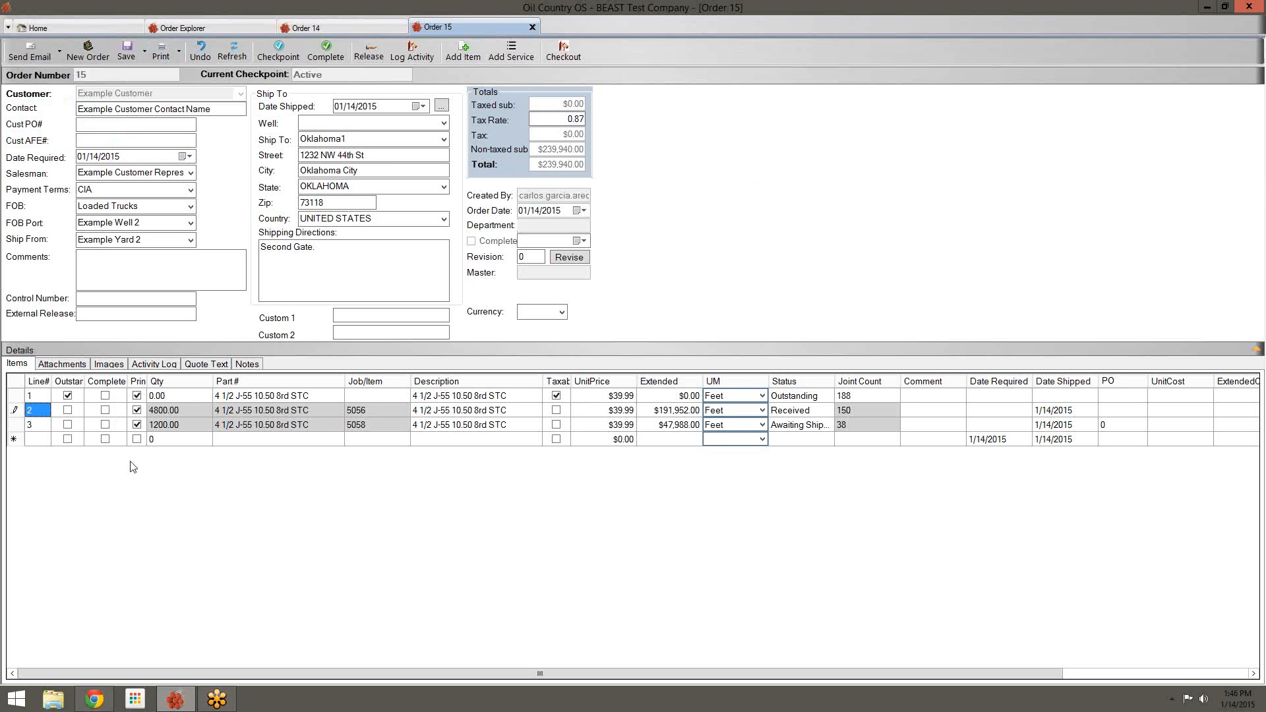
Ship the entire job/tally of the 4800-foot line (job 5056) on an outbound truck without reducing the outstanding balance
click(174, 410)
click(193, 428)
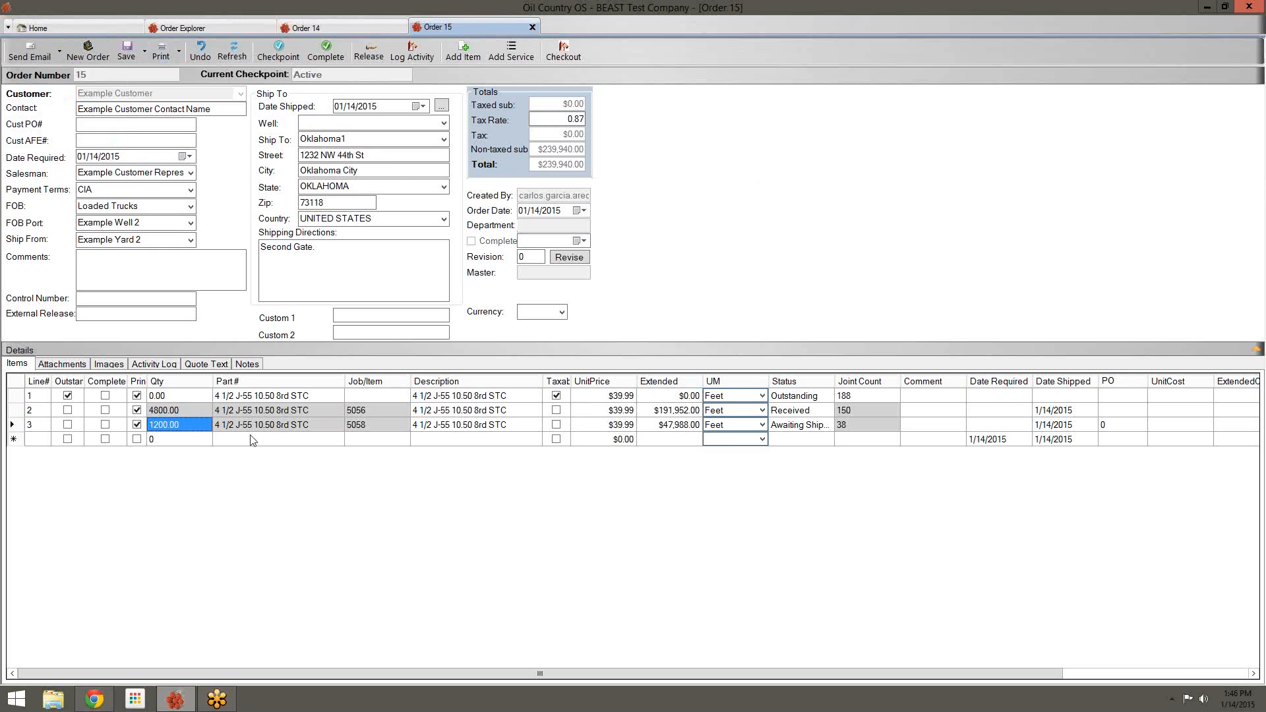
click(187, 415)
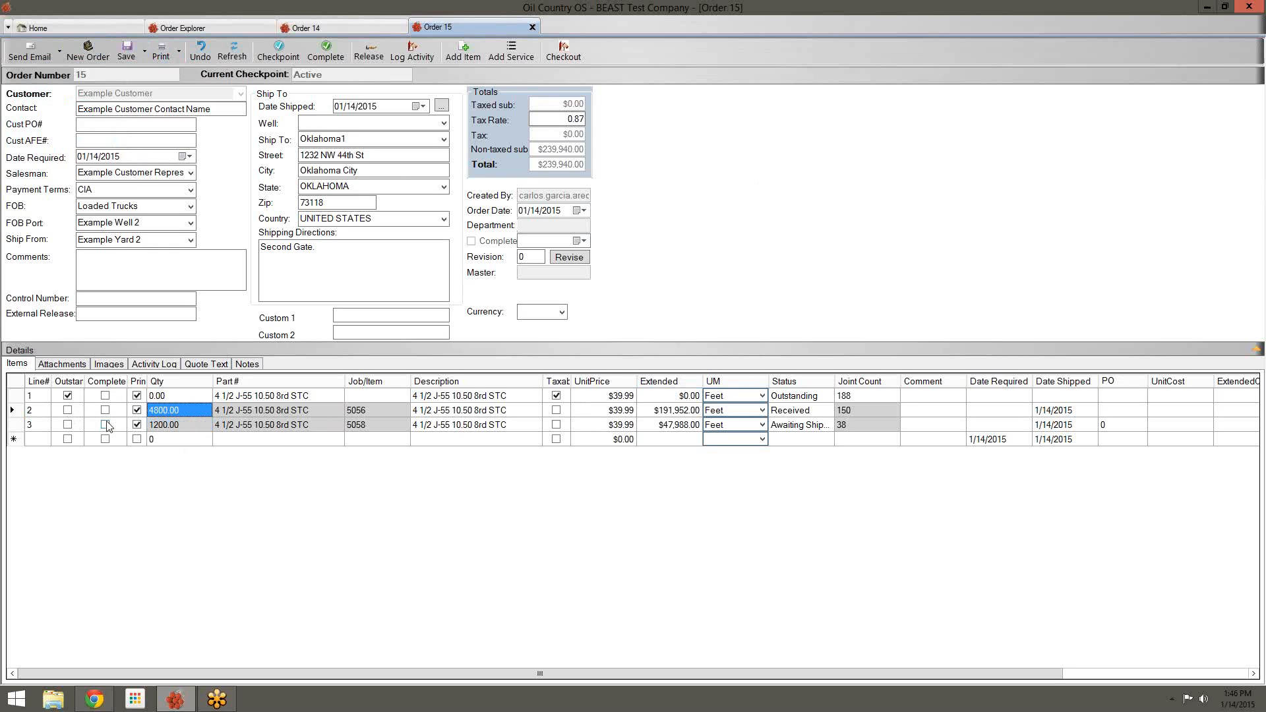
right_click(180, 411)
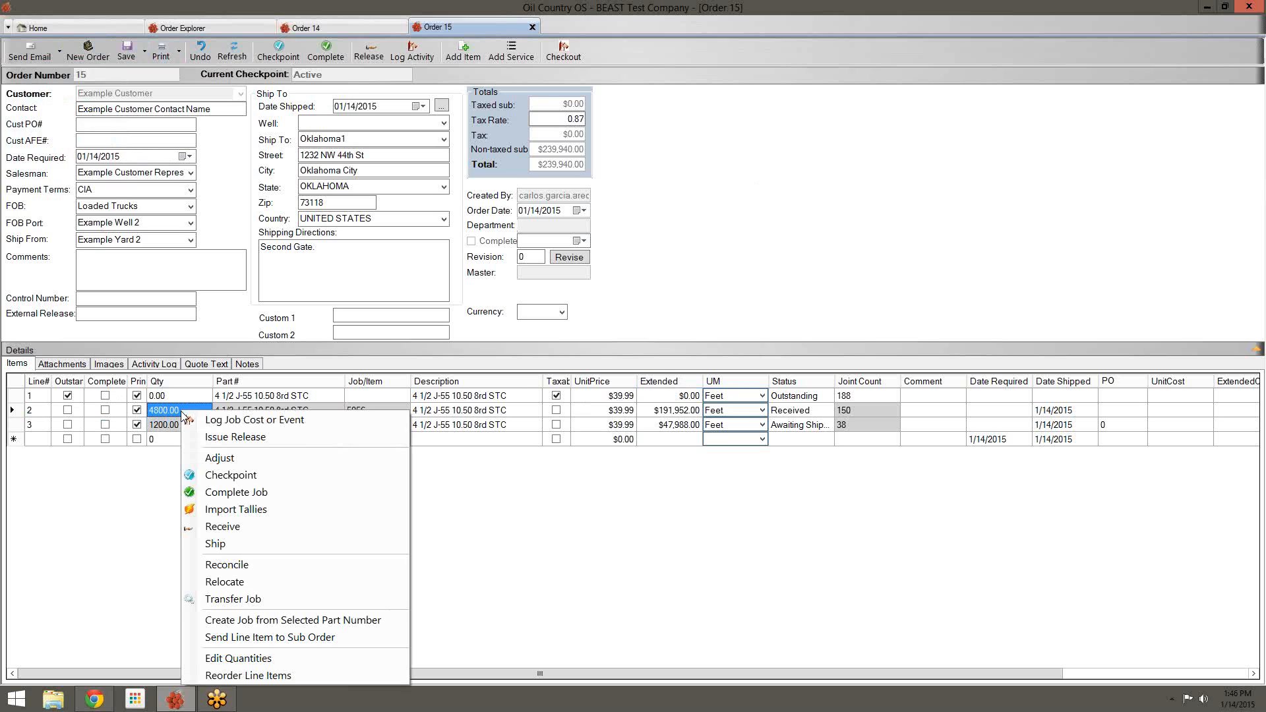
click(213, 547)
drag(592, 227, 834, 64)
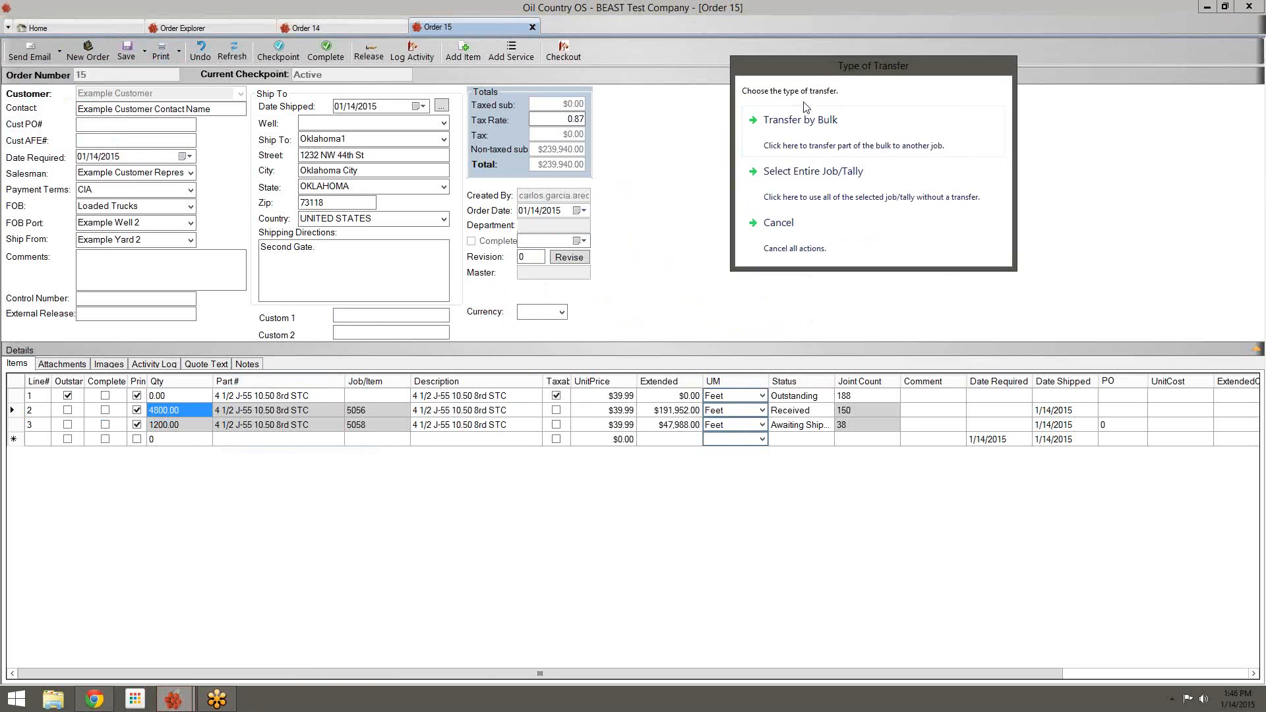
click(802, 174)
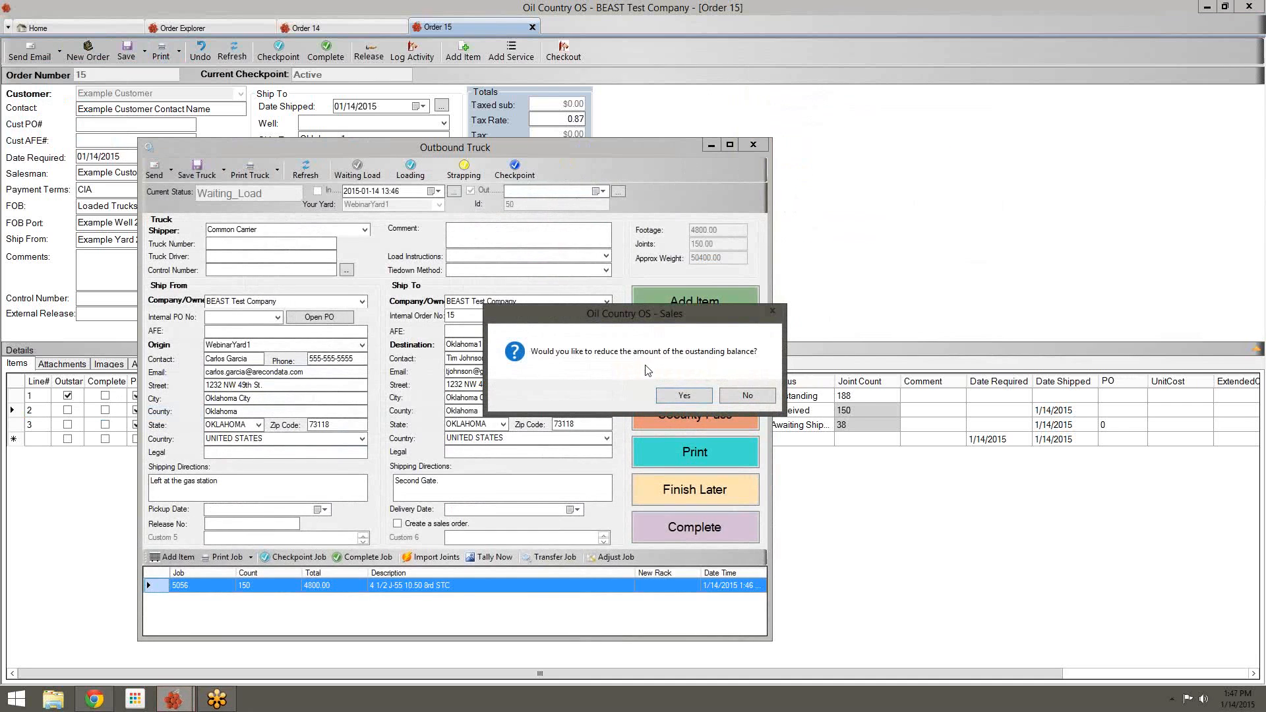
click(742, 398)
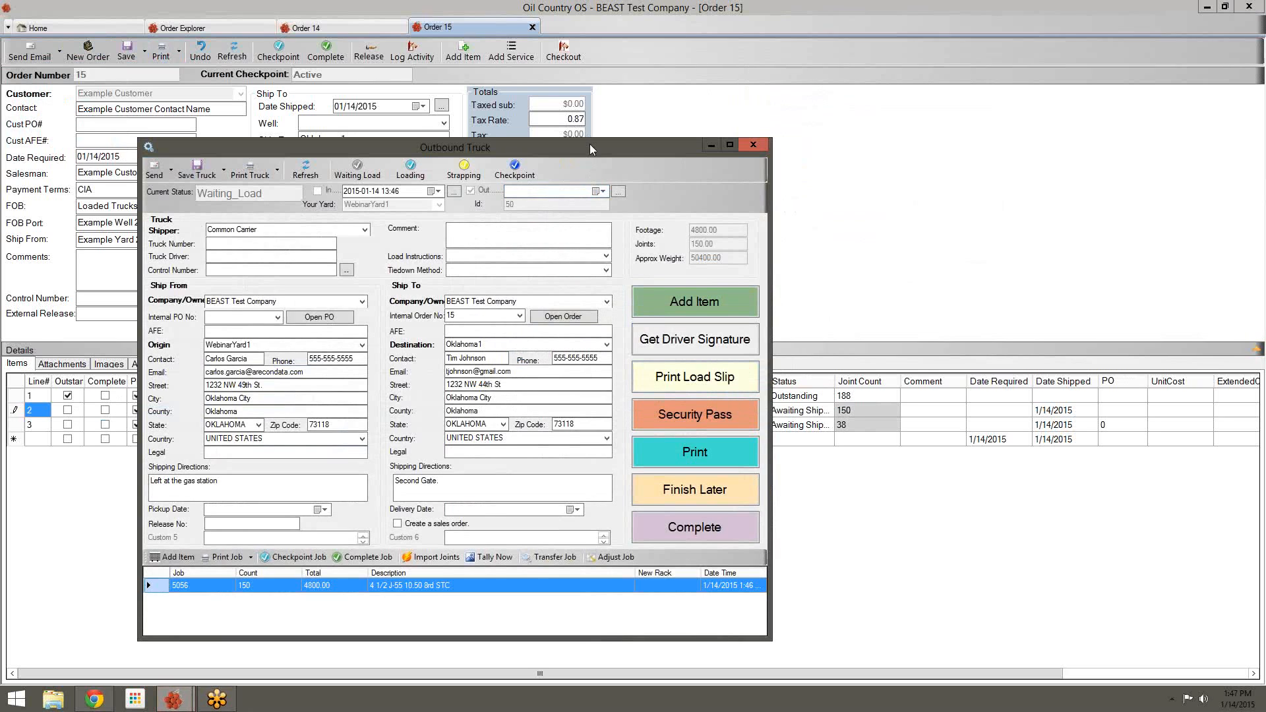
Set the outbound truck's Ship To company for job 5056 to Example Customer
drag(589, 149, 833, 33)
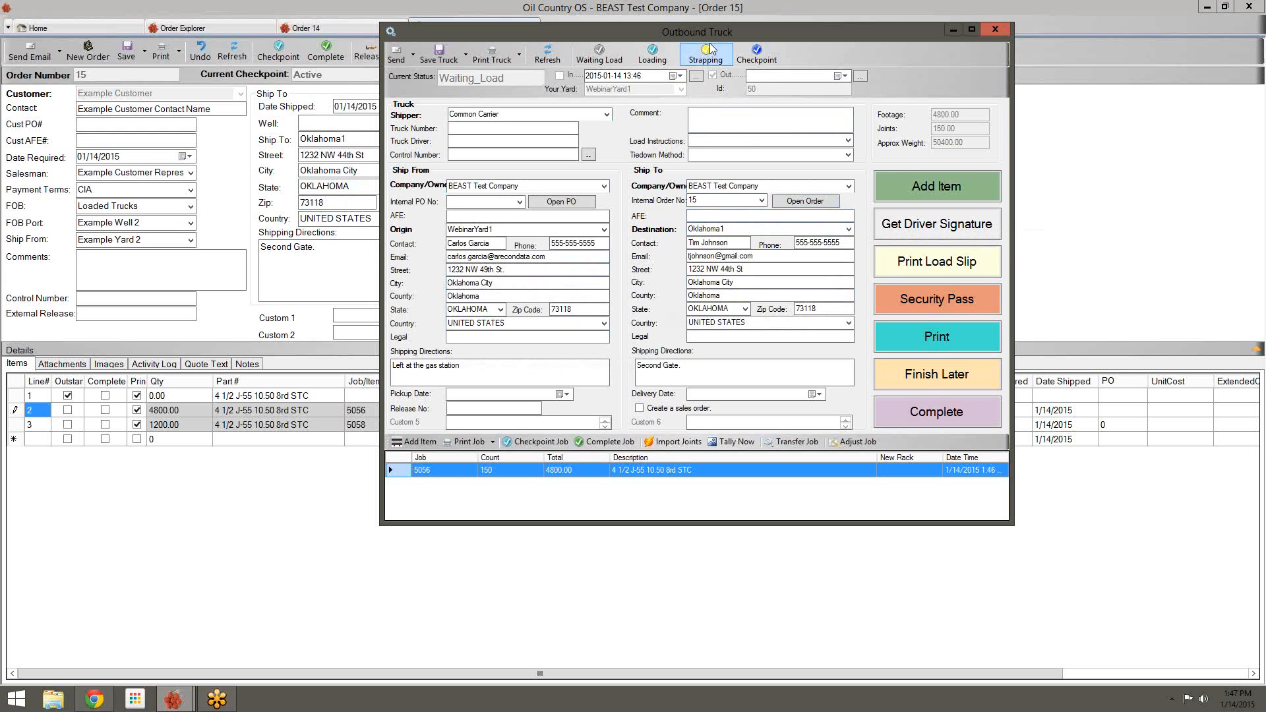
drag(715, 40, 793, 50)
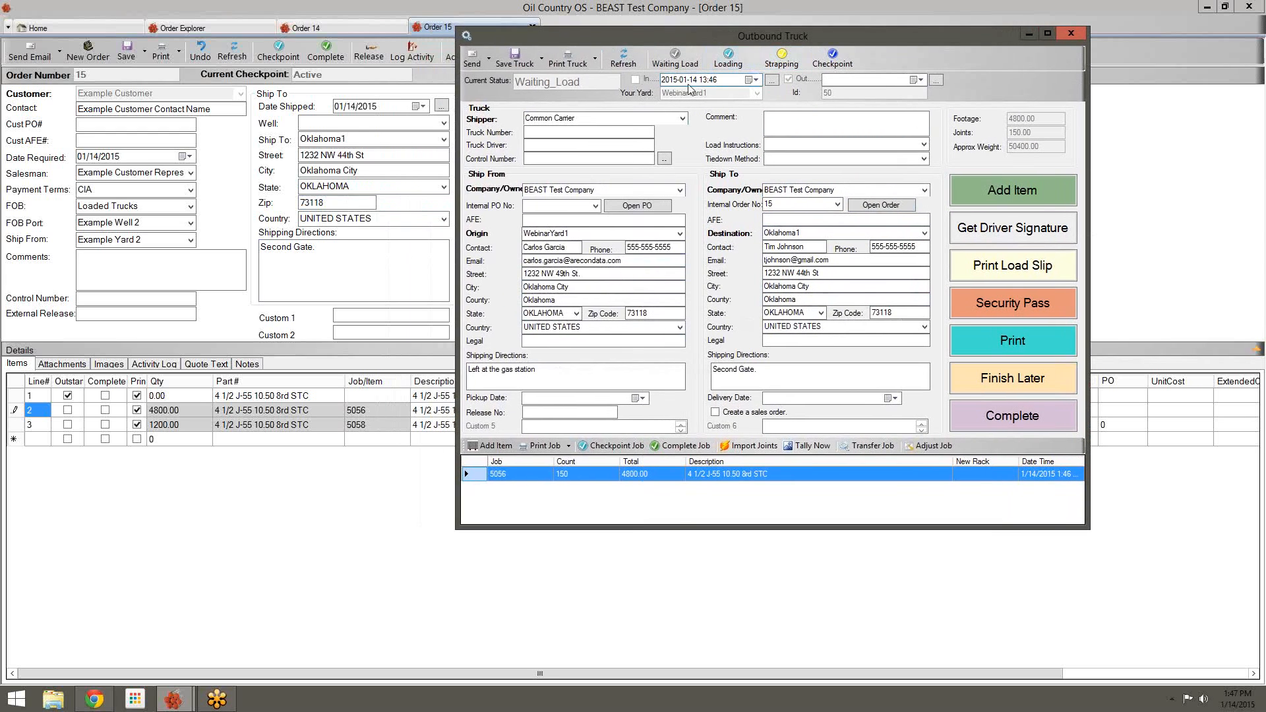
click(925, 191)
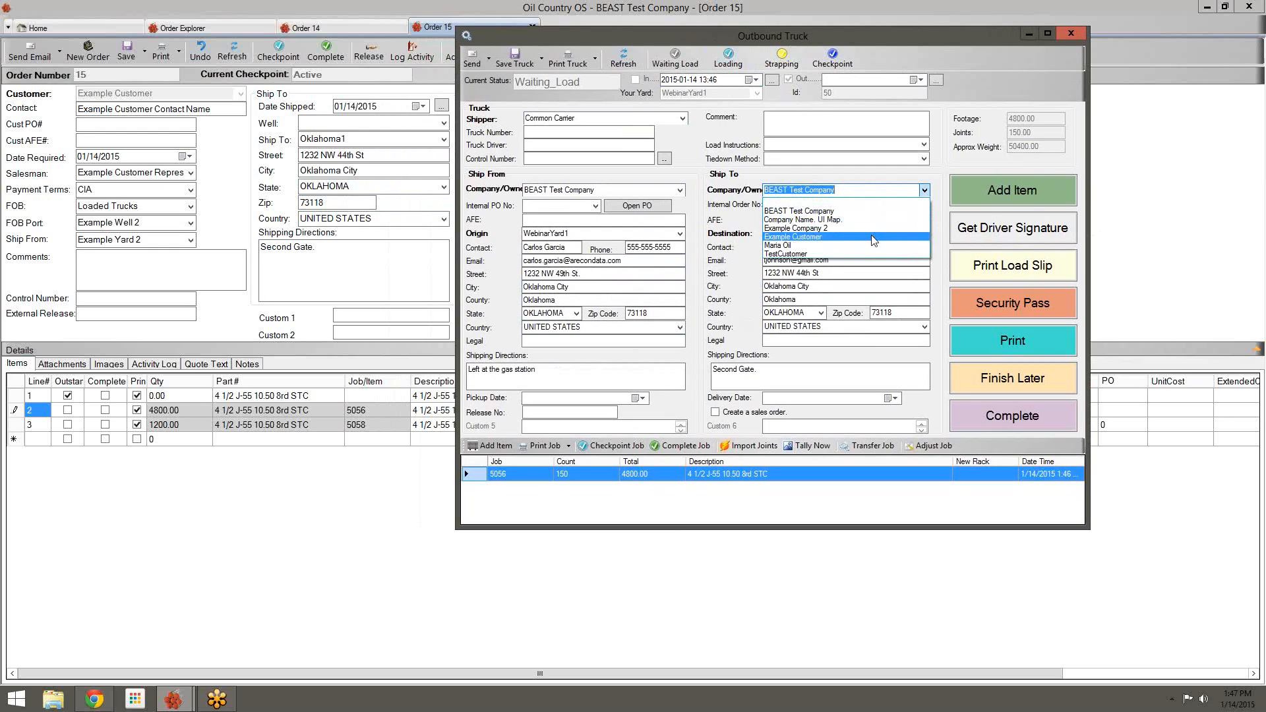
click(822, 263)
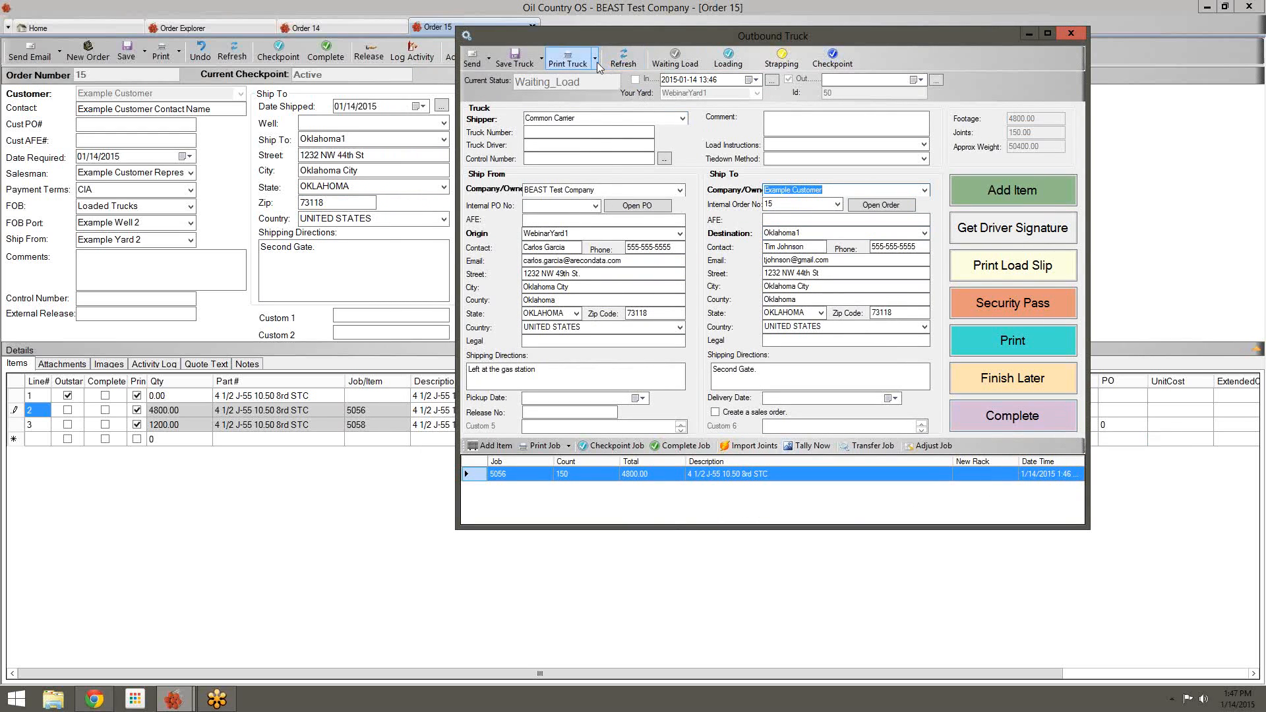
Preview the truck's bill of lading and look over the other truck documents available for printing
click(569, 58)
click(608, 94)
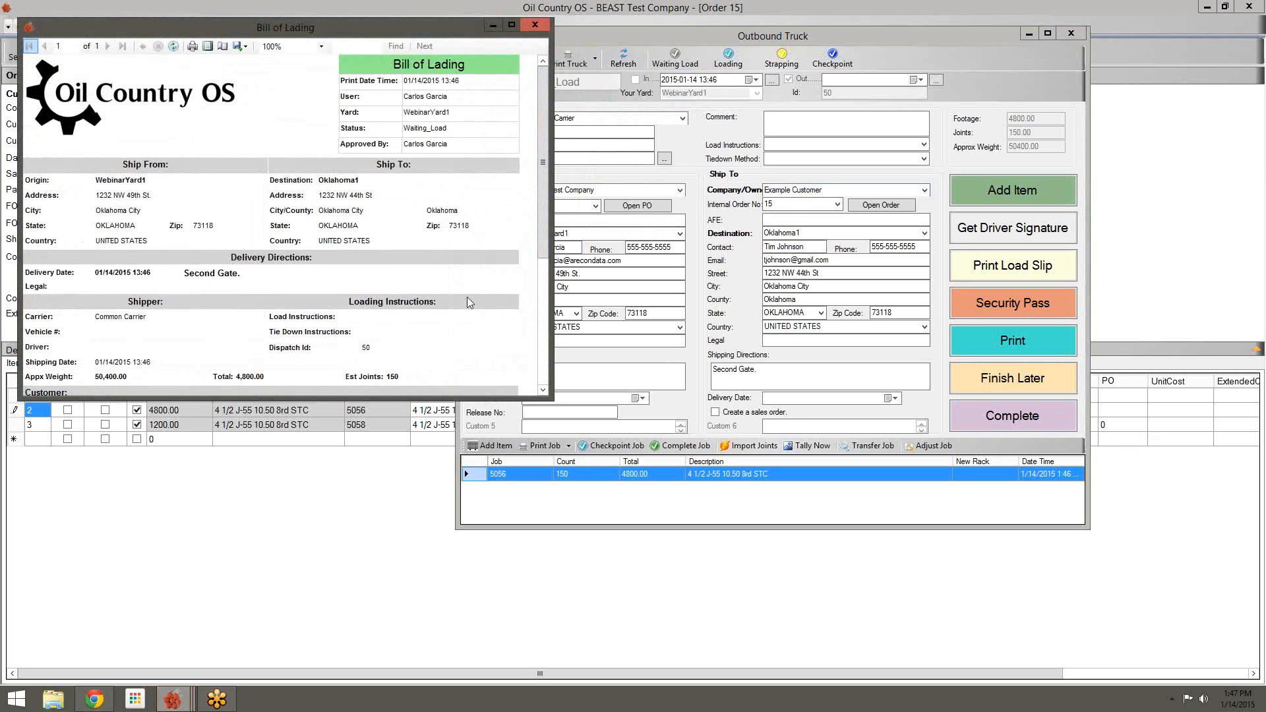
click(535, 26)
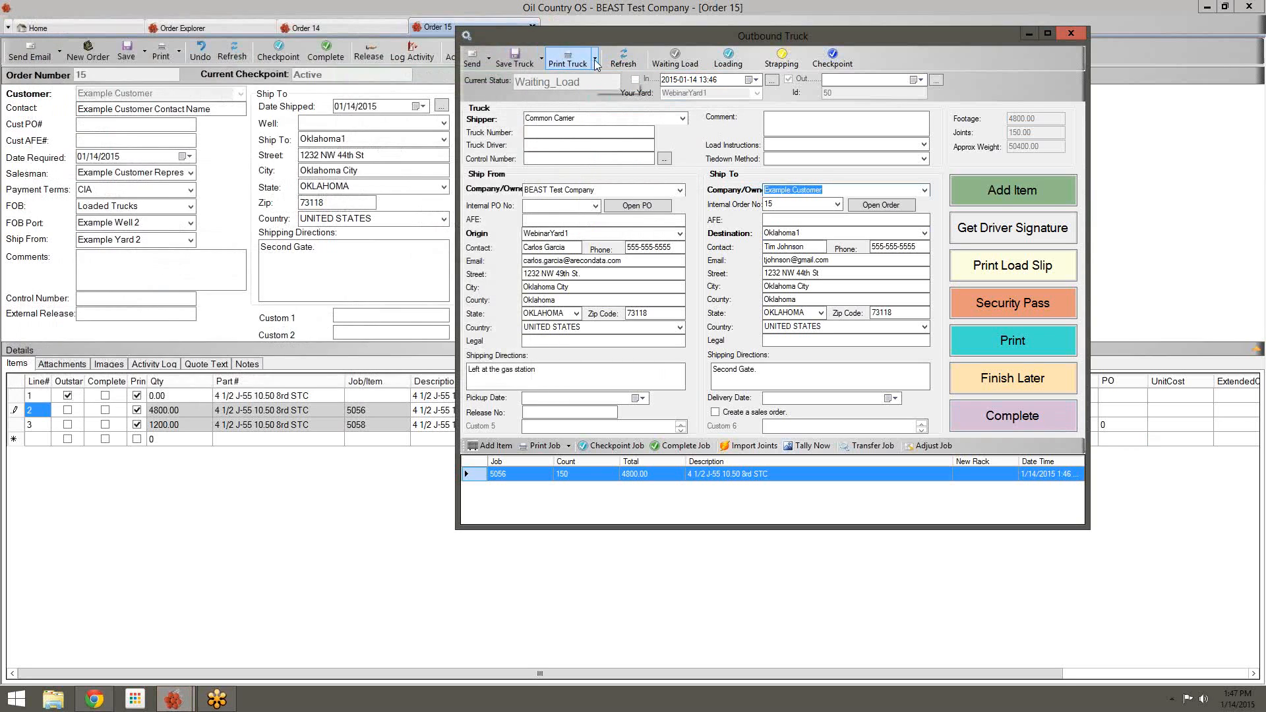
click(594, 59)
click(611, 77)
click(594, 59)
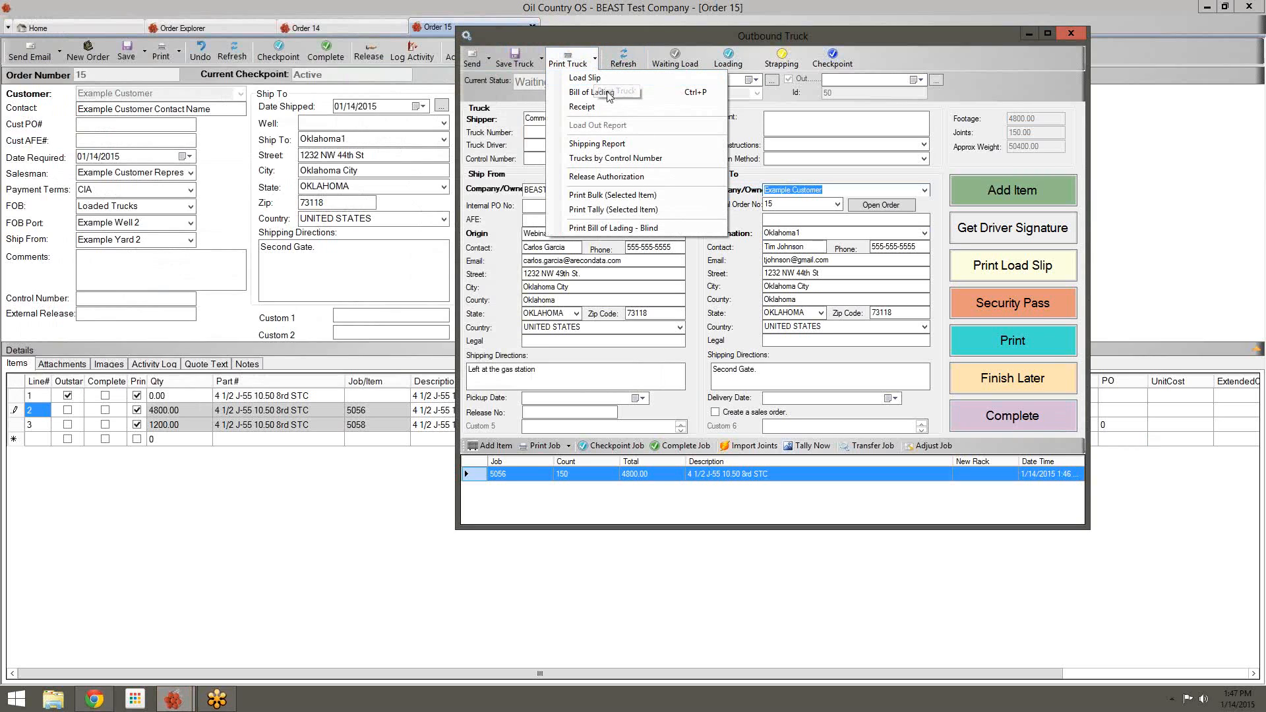
click(932, 180)
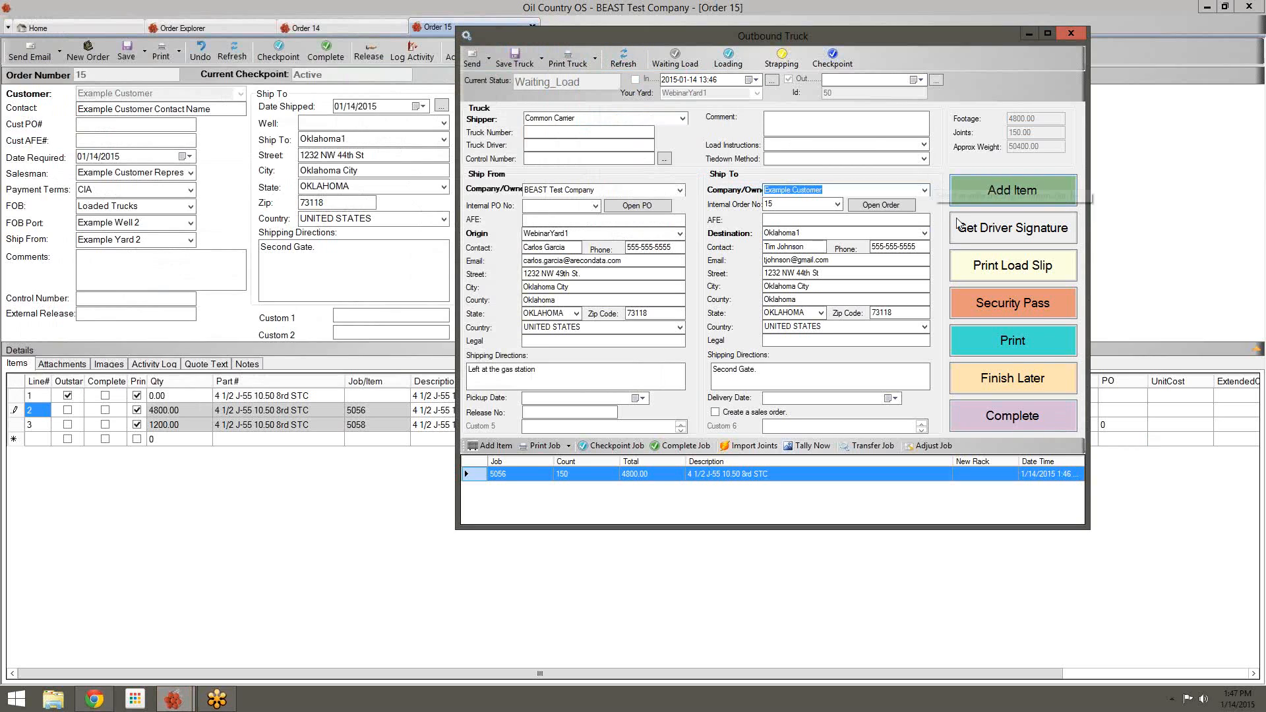
Complete the job 5056 truck with its jobs/tallies completed now, and refresh the order to check the line's status
click(1033, 424)
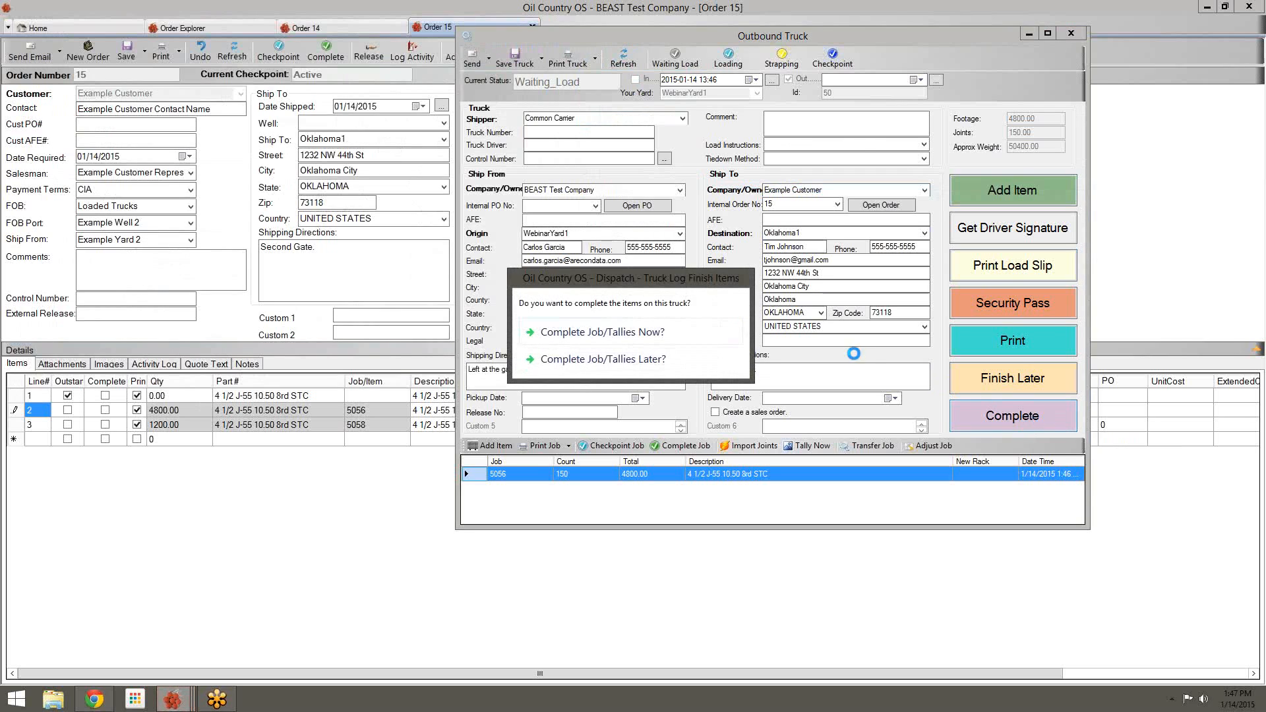
click(604, 339)
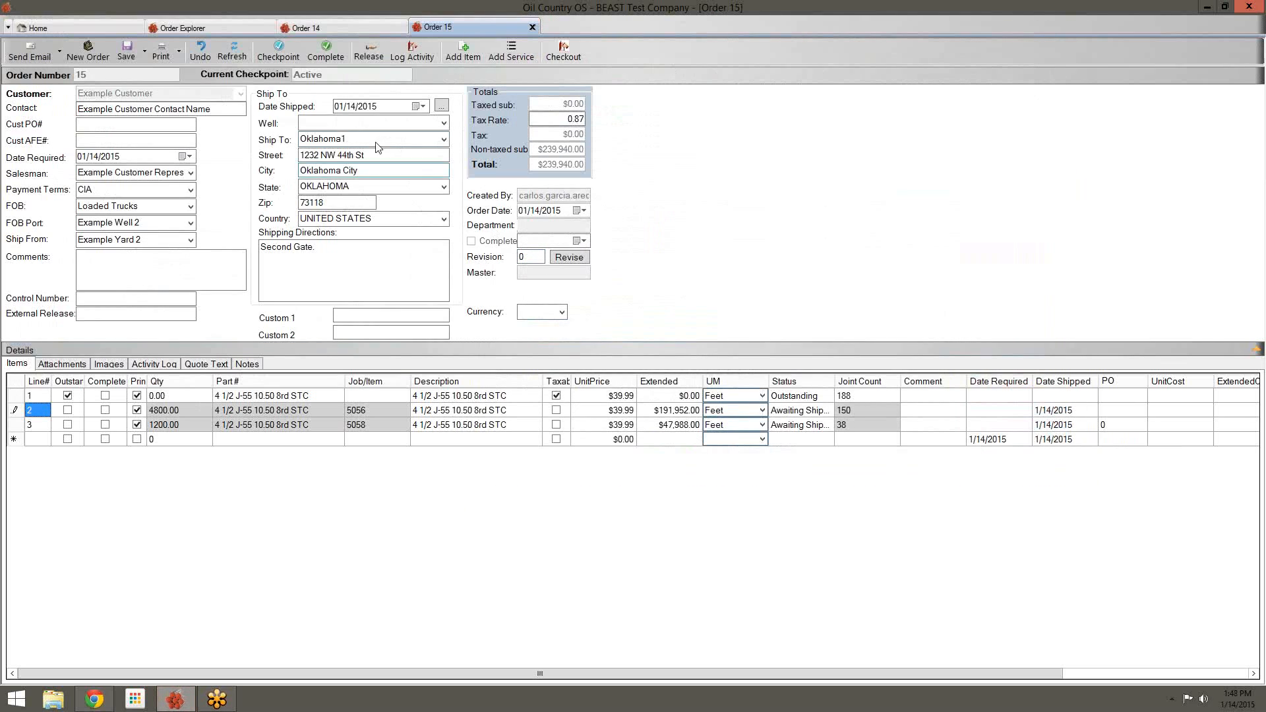
click(232, 50)
click(196, 409)
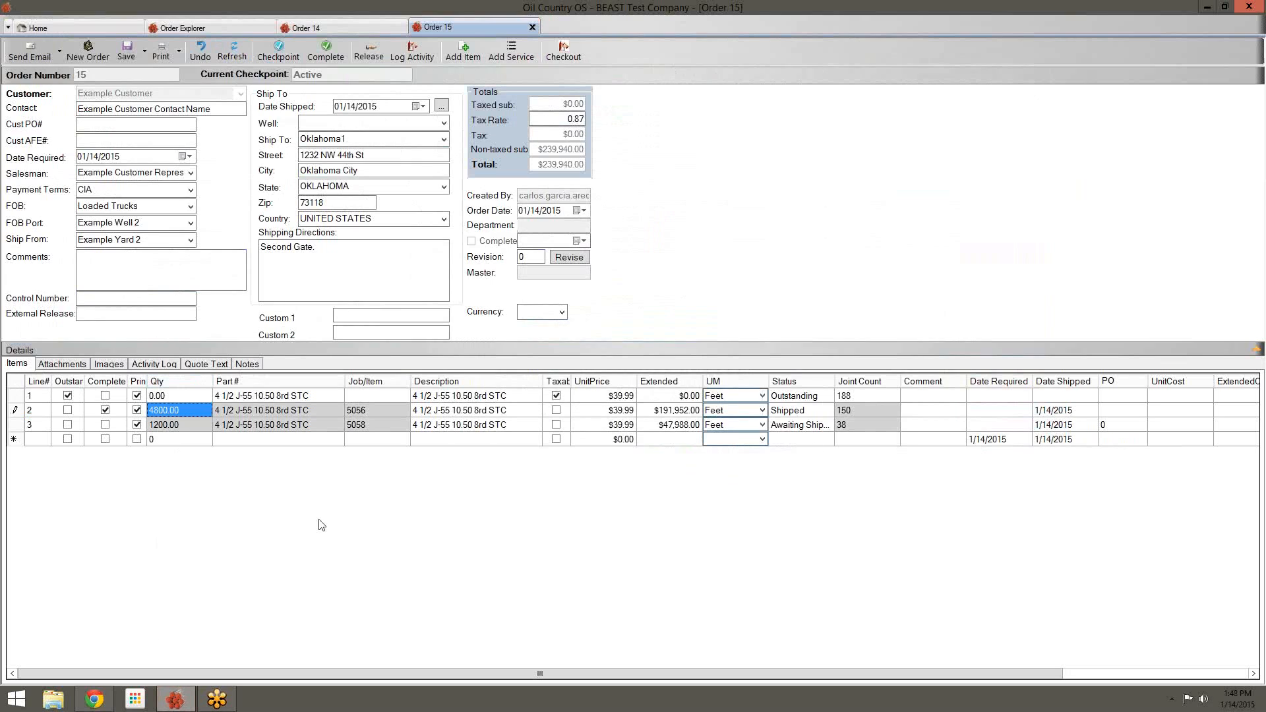
Ship the entire job/tally of the 1200-foot line (job 5058) on a second outbound truck without reducing the outstanding balance
click(171, 427)
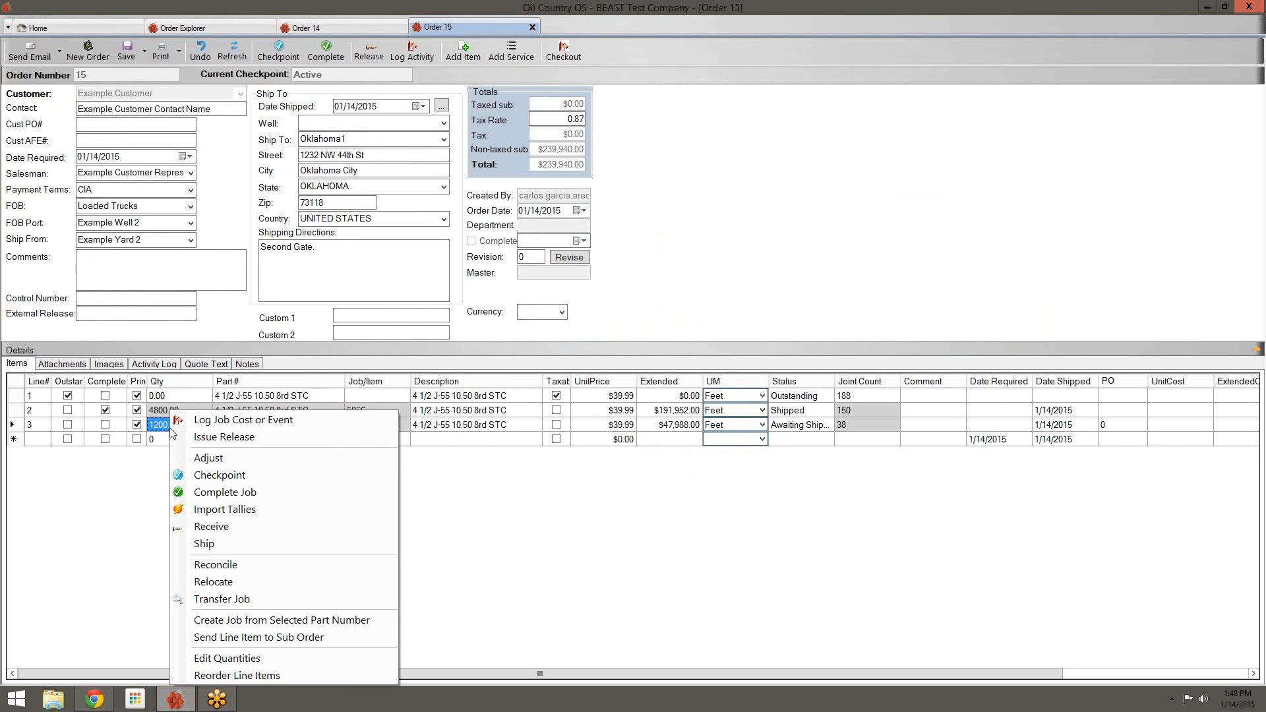
right_click(171, 434)
click(209, 543)
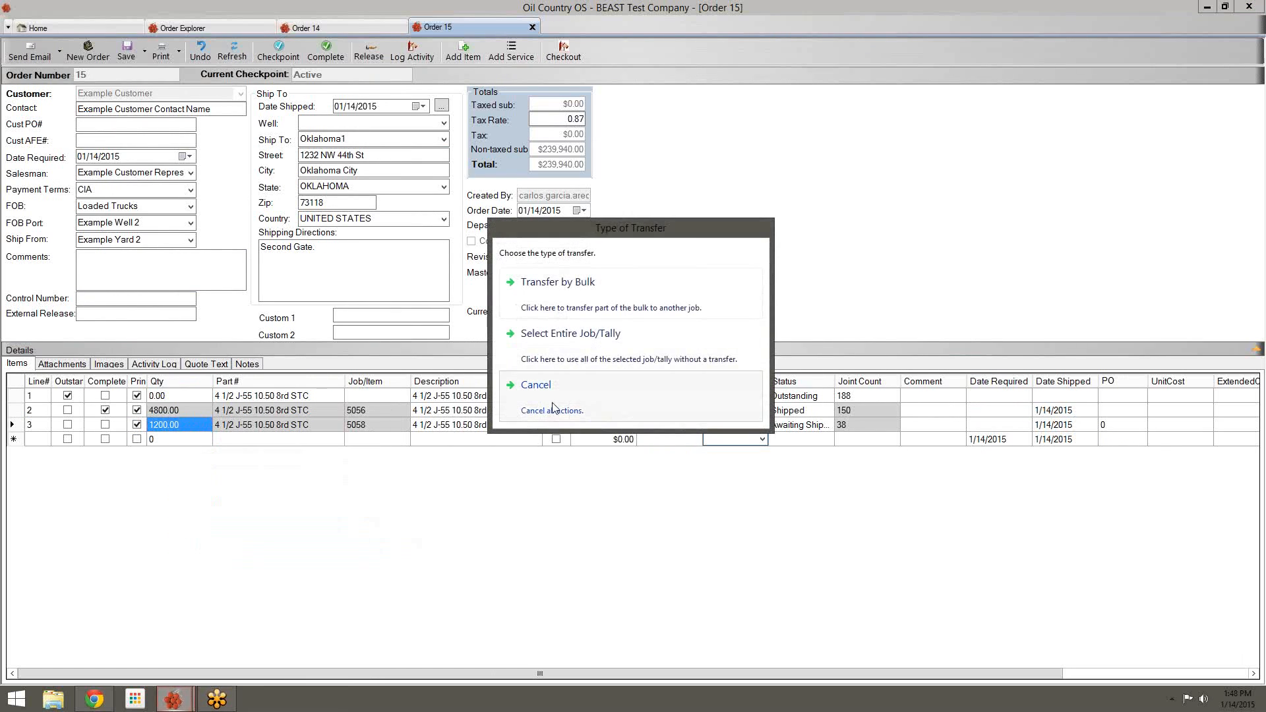
click(576, 351)
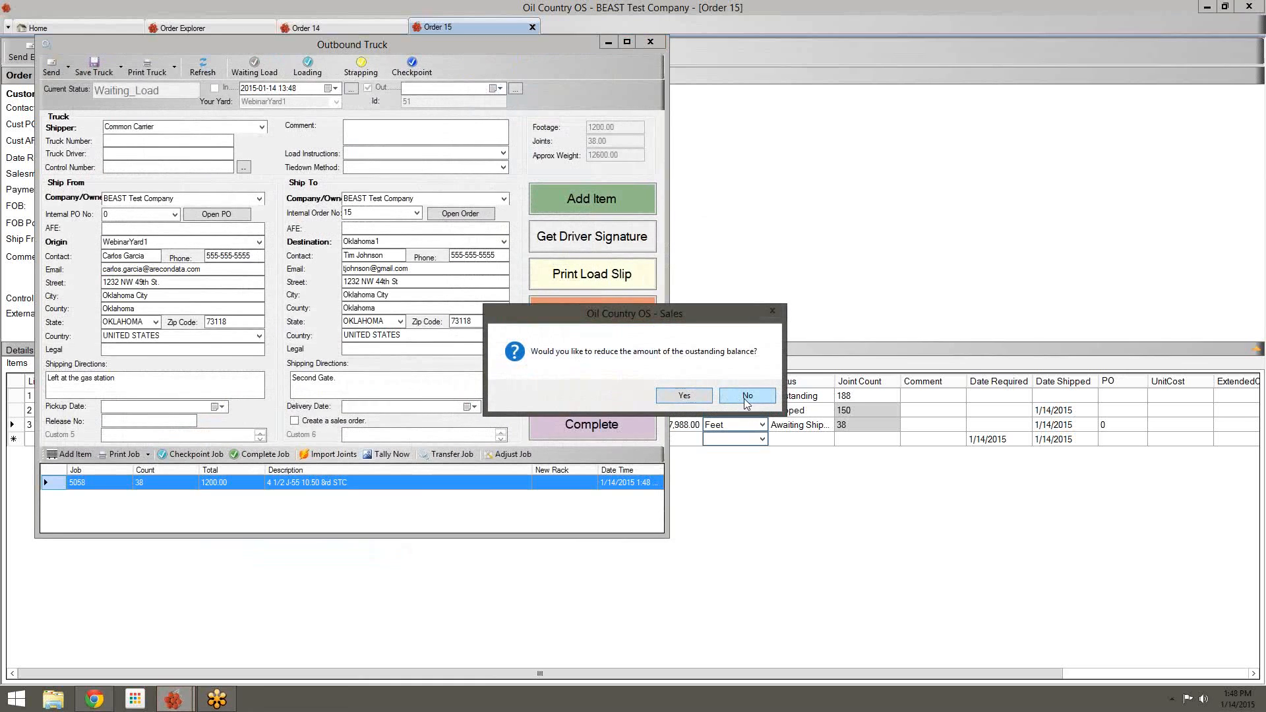
click(746, 396)
Set the Ship To company of the job 5058 truck to Example Customer
click(503, 199)
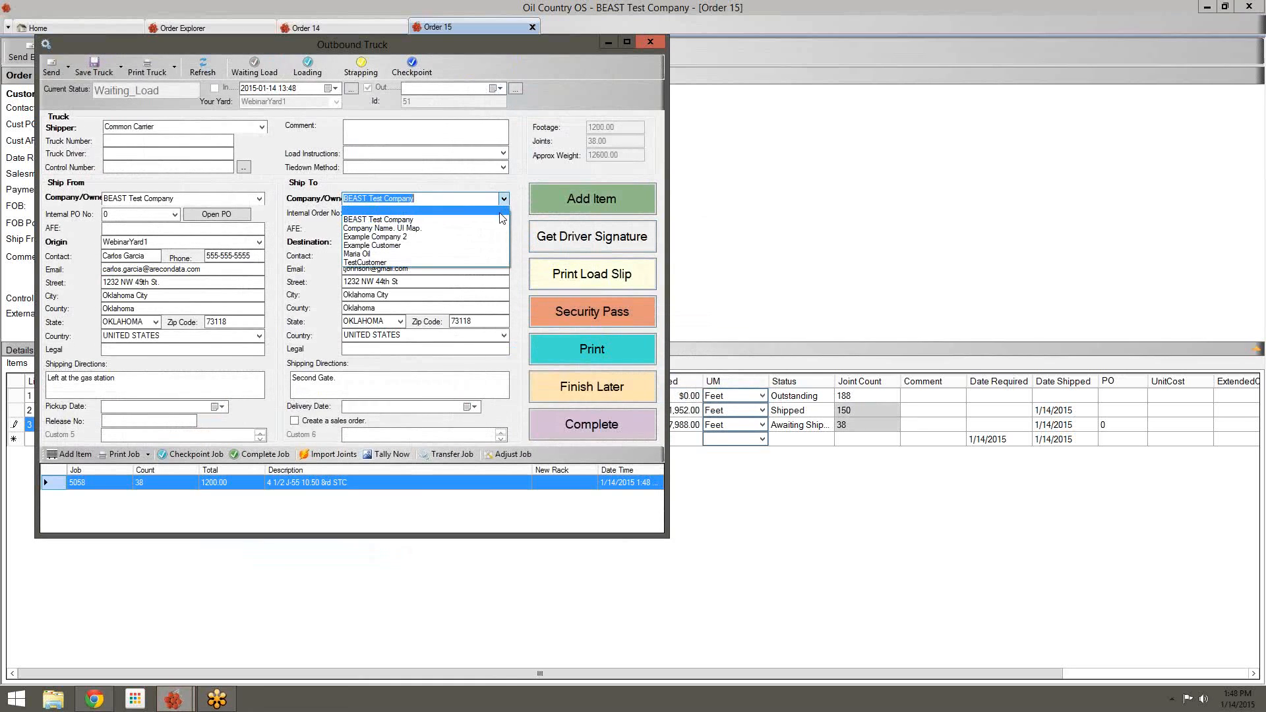
click(396, 251)
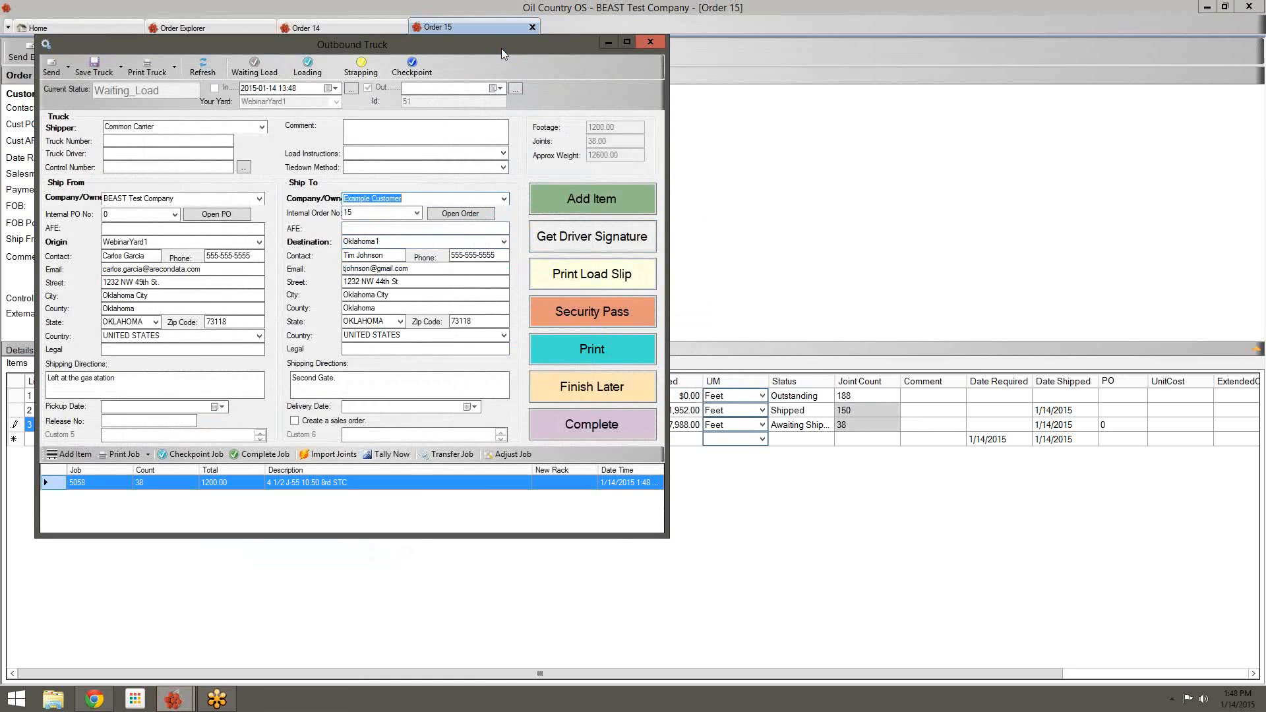
drag(502, 49, 733, 46)
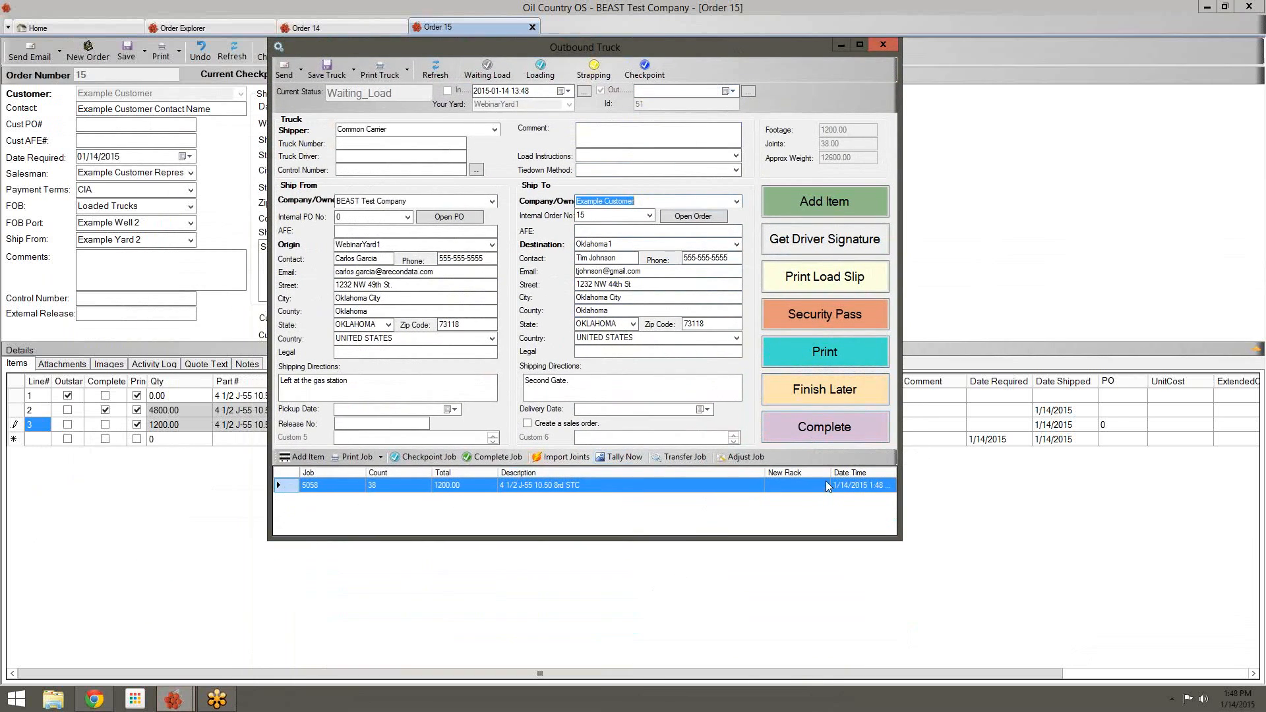
Complete the job 5058 truck, completing its jobs/tallies now, and refresh the order
click(872, 429)
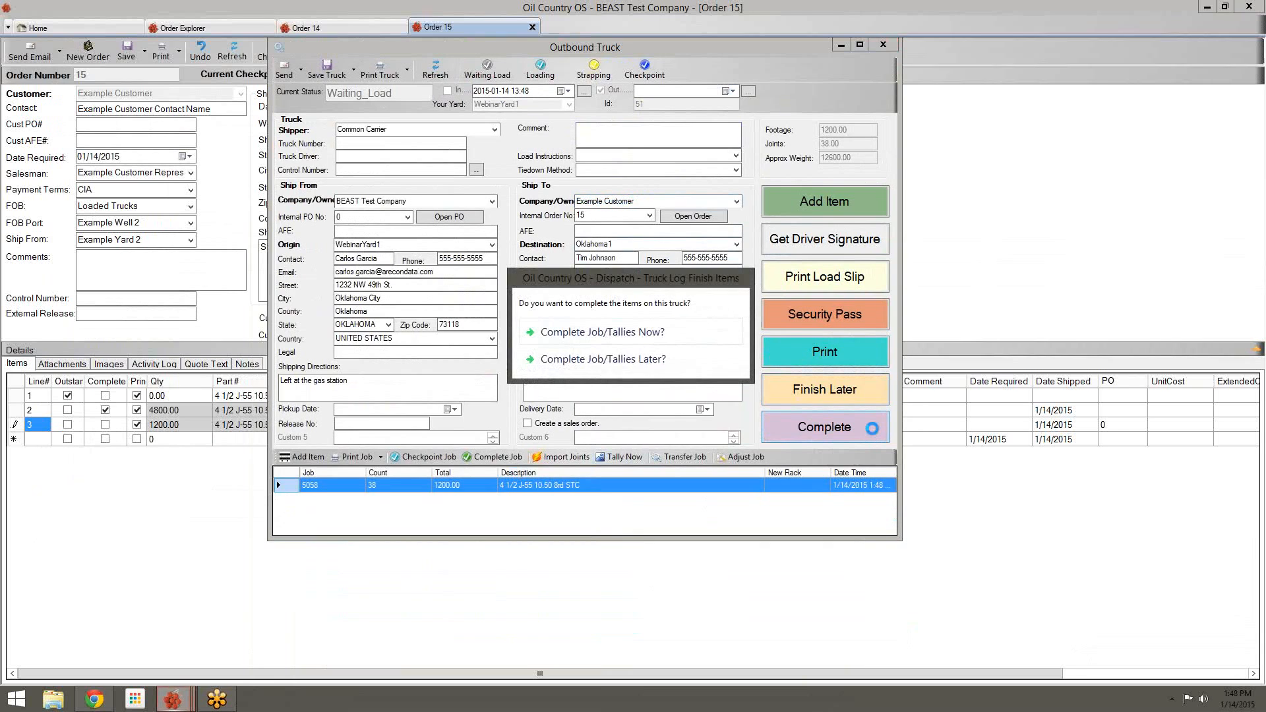
click(697, 329)
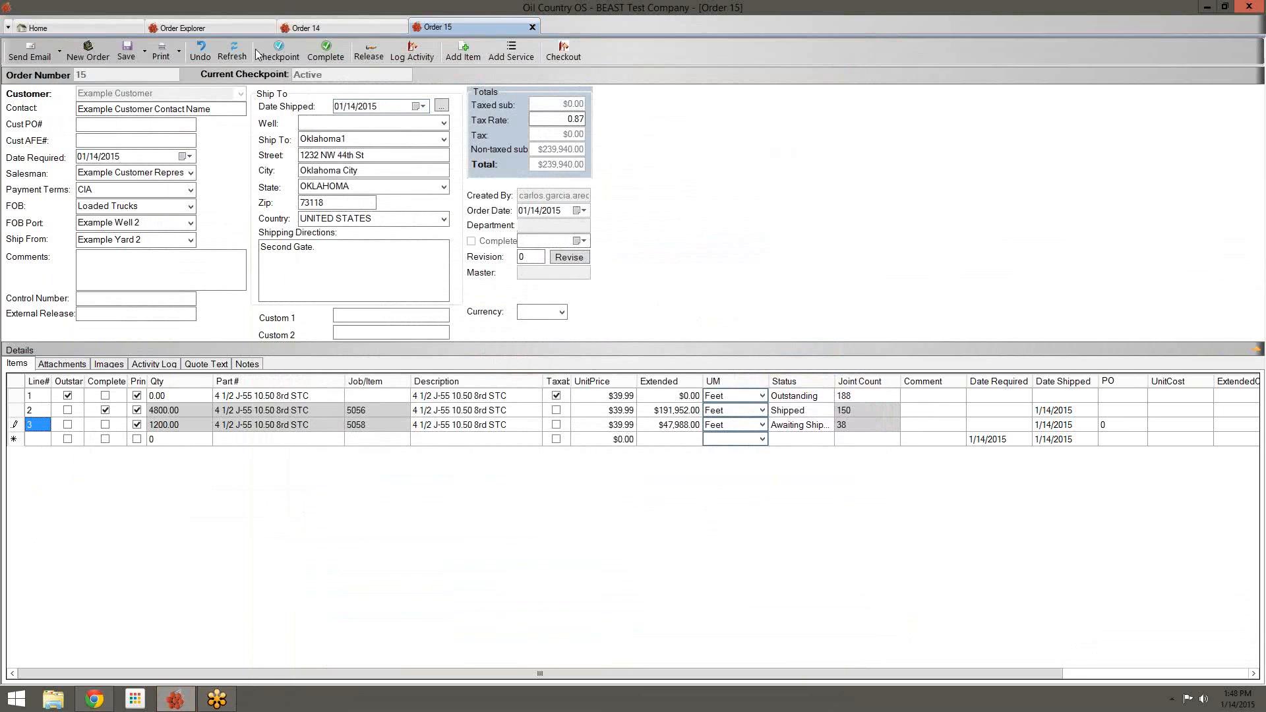
click(234, 49)
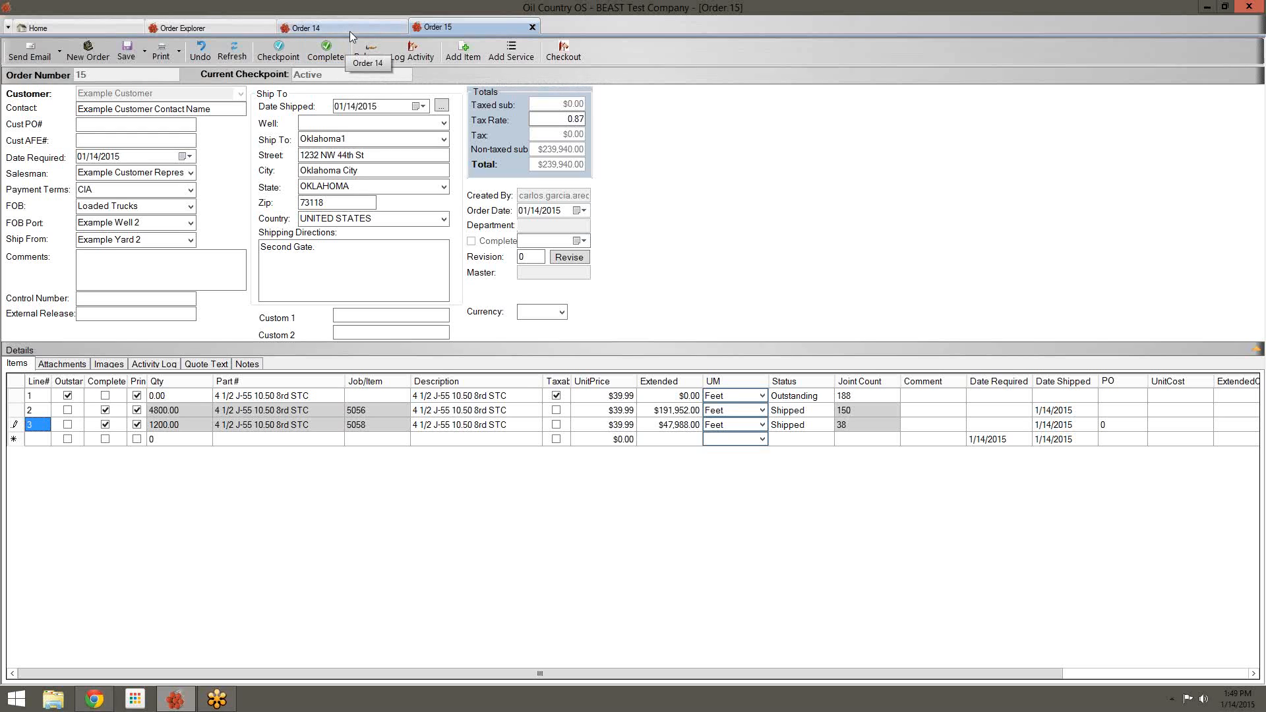
Save the Example Customer sales order, then close both open orders and the order search
click(125, 51)
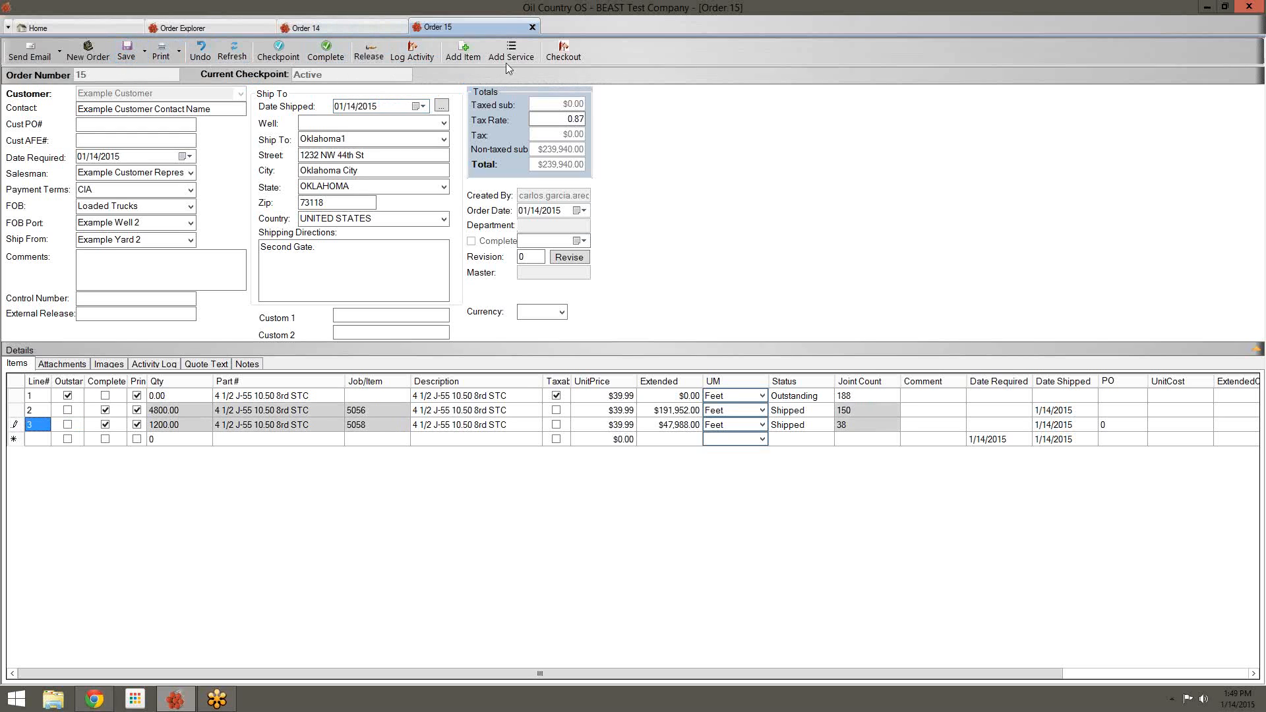
click(532, 27)
click(400, 27)
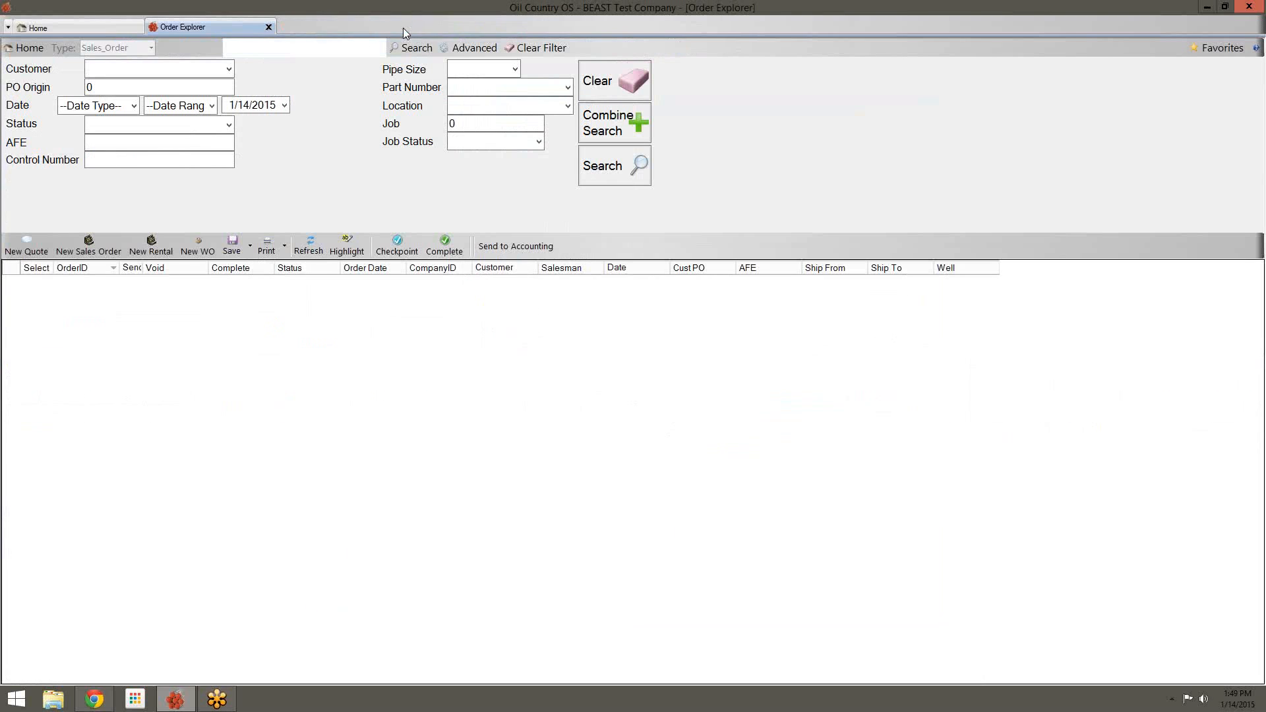
click(268, 27)
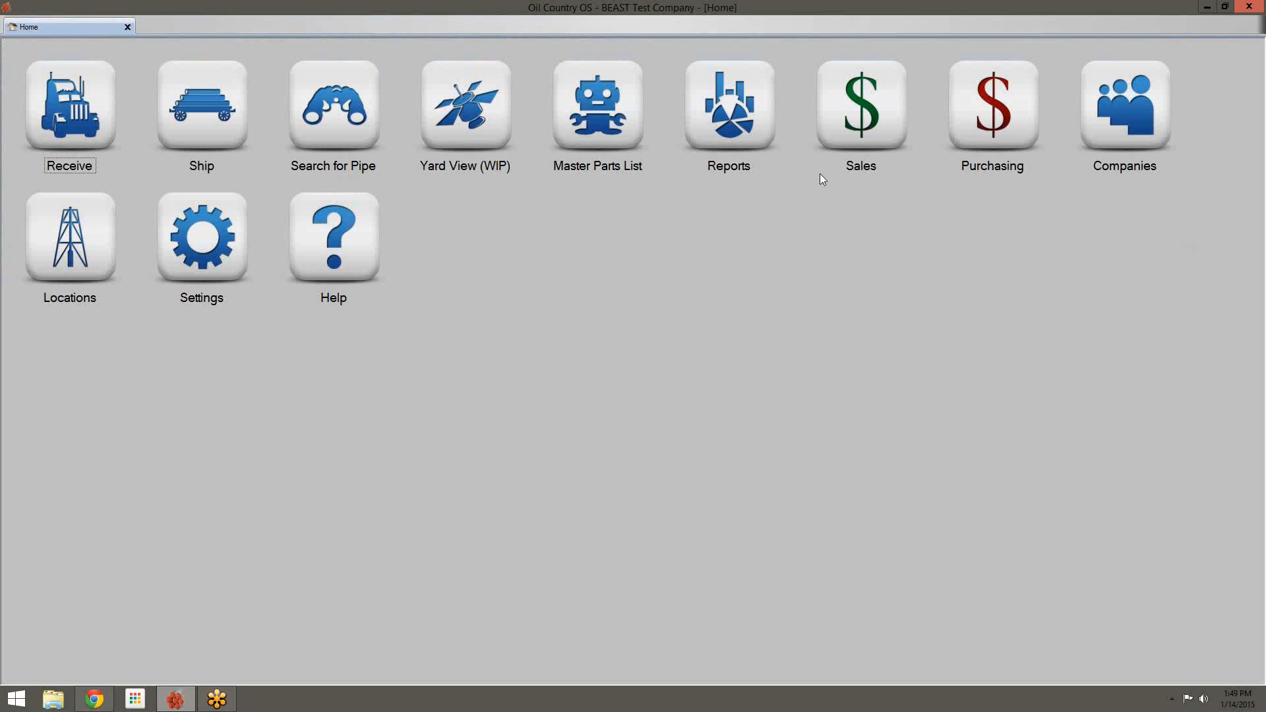
Find the active Example Customer sales order, complete it together with its jobs, and rerun the order search
click(863, 146)
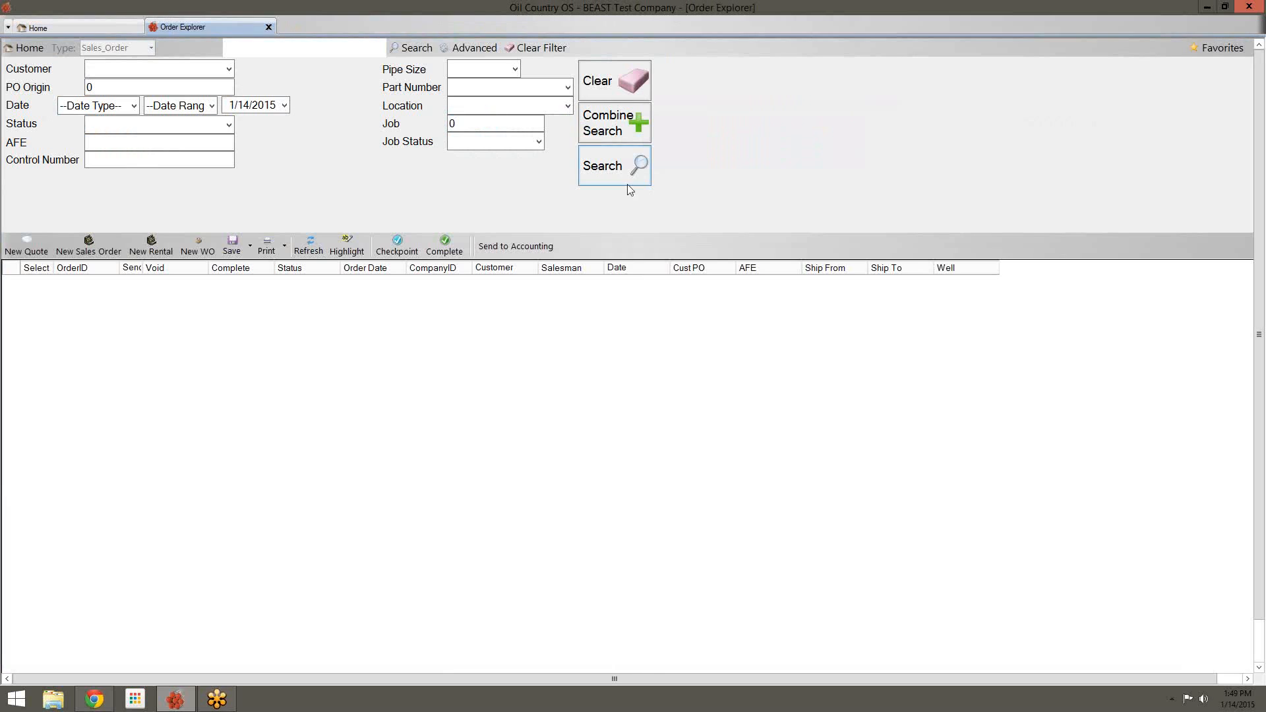
click(626, 183)
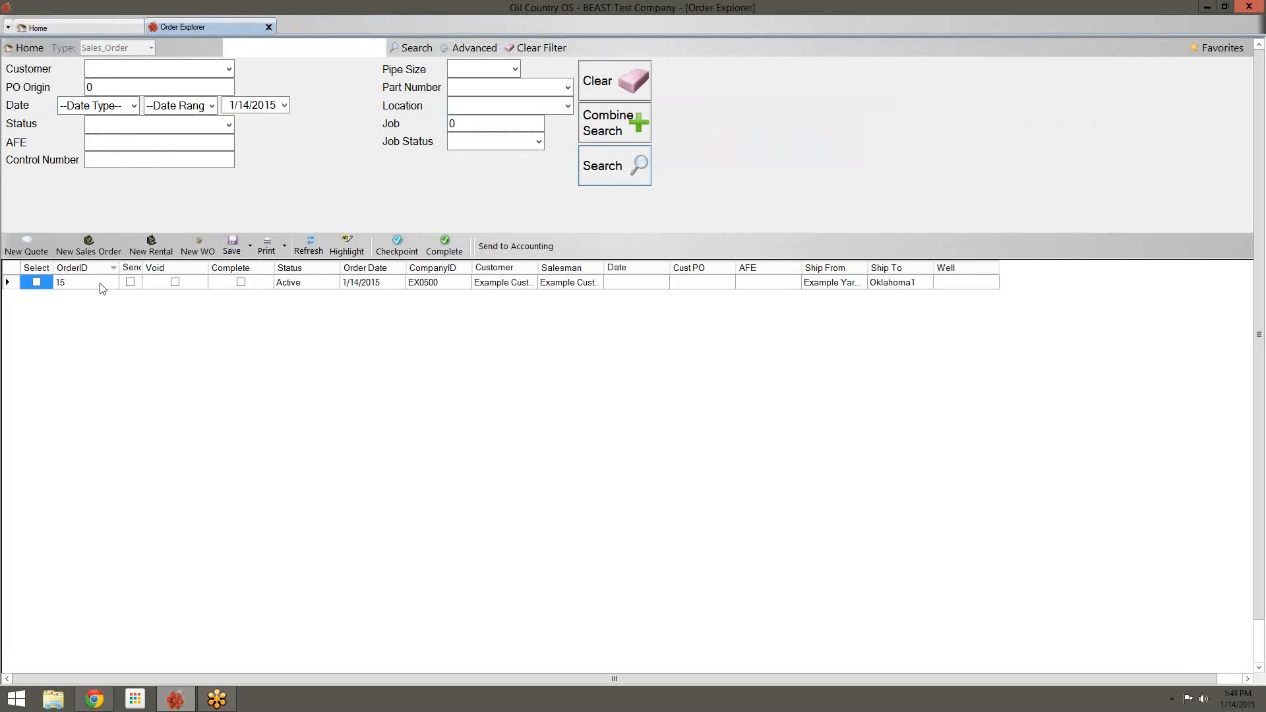
click(291, 284)
click(87, 287)
click(455, 246)
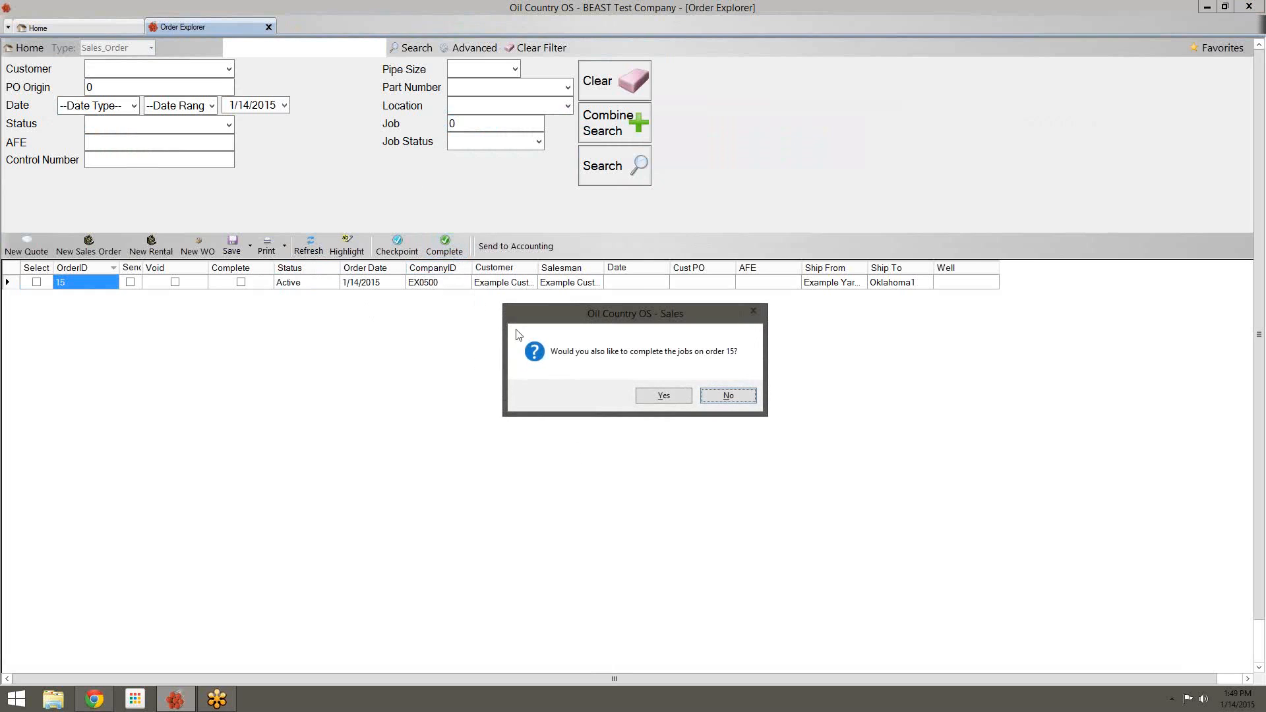
click(658, 398)
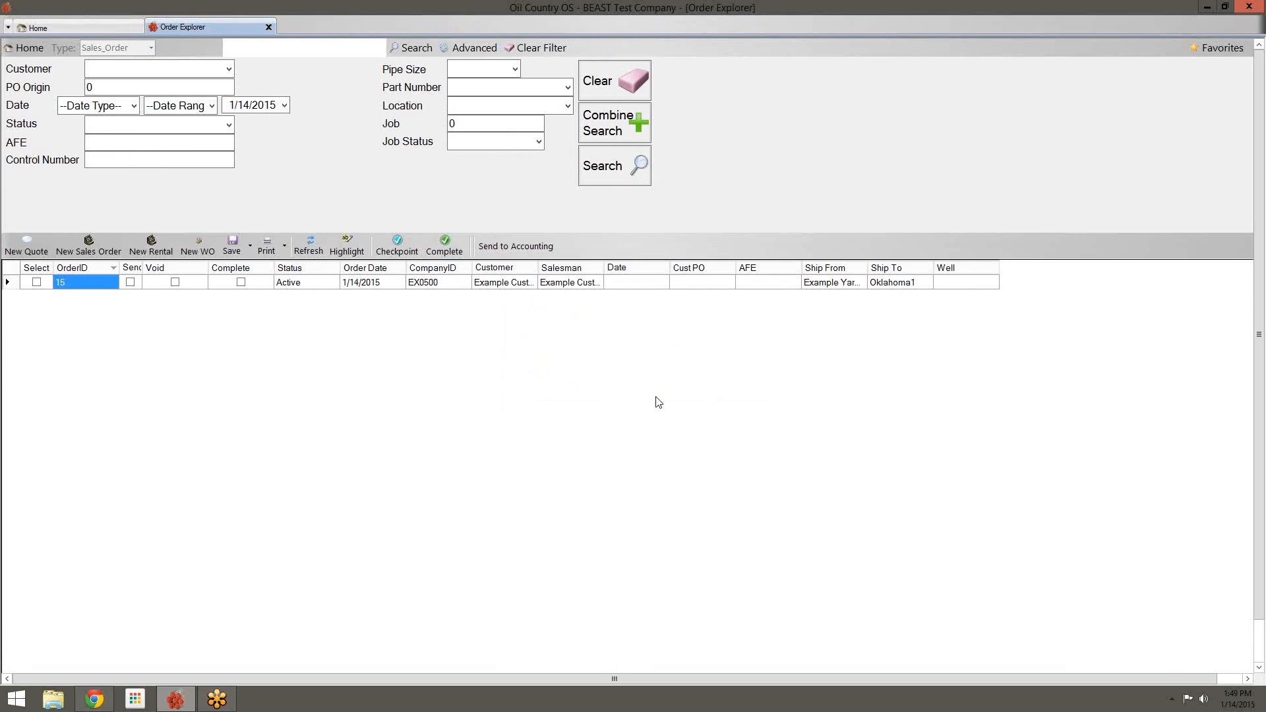
click(644, 160)
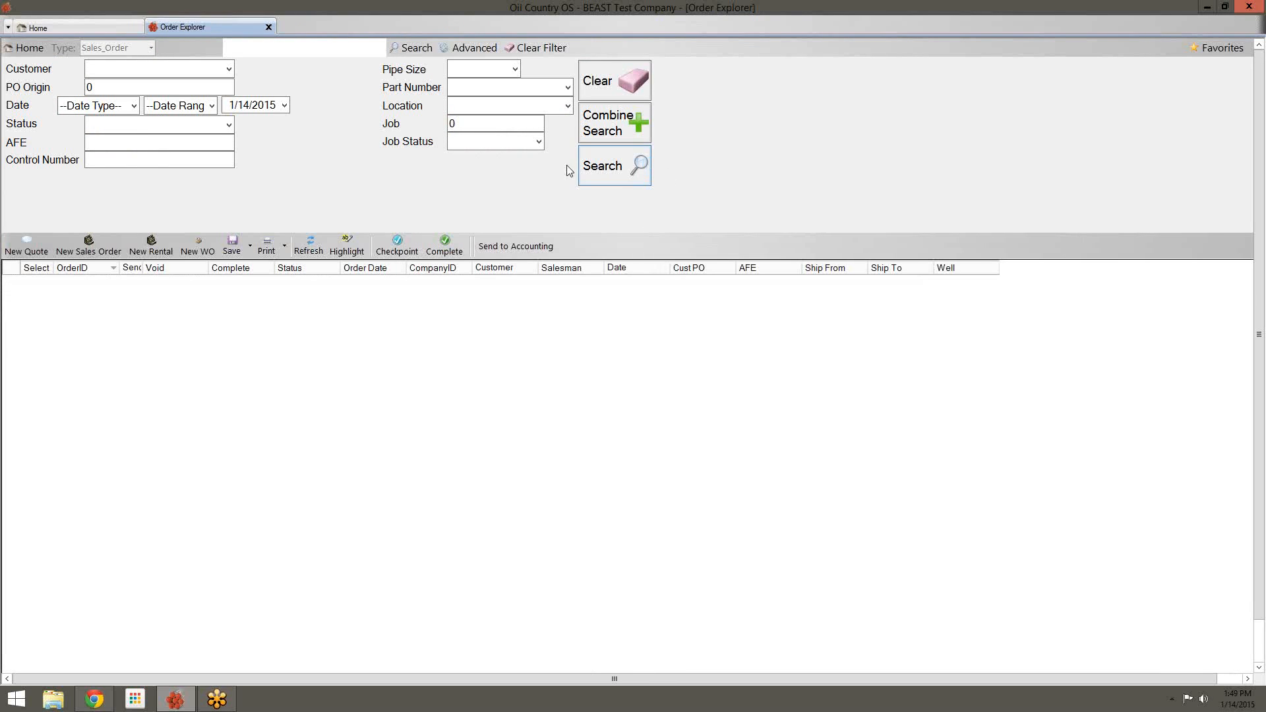
Search the sales orders by status Complete and open the Example Customer order dated 1/14/2015 with salesman Example Customer Repres
click(109, 29)
click(196, 29)
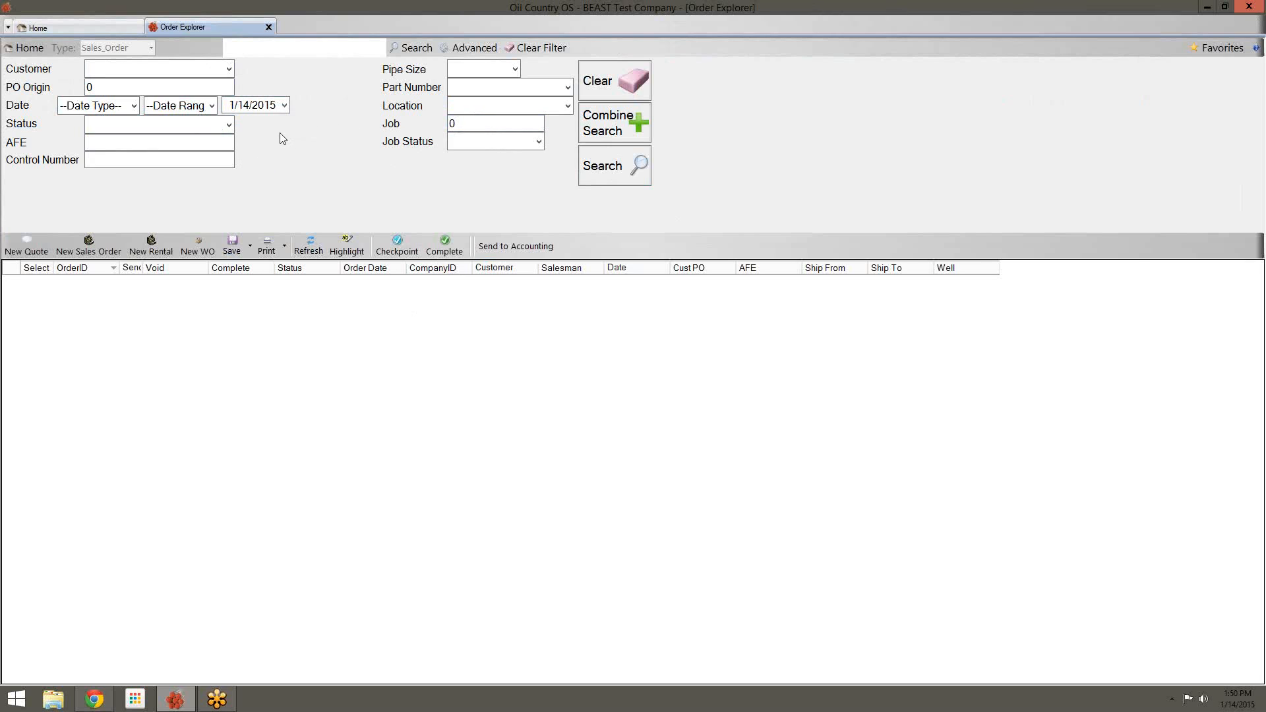
click(229, 126)
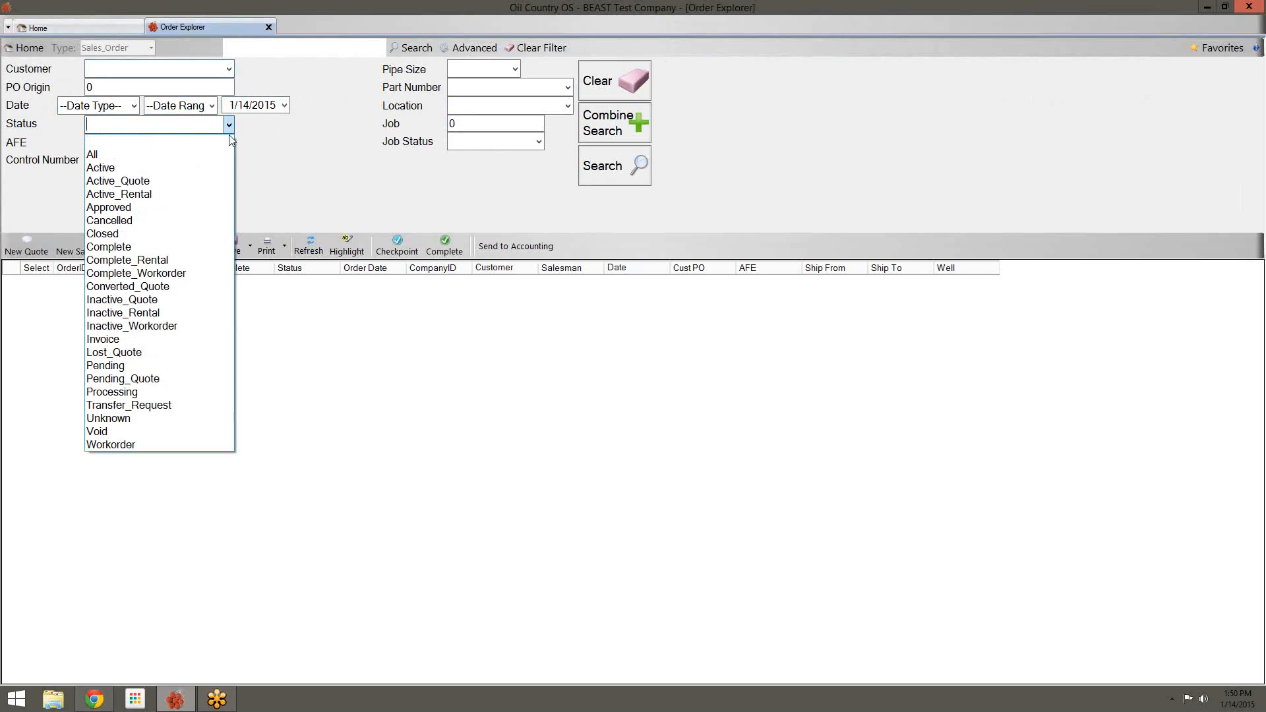
click(198, 247)
click(584, 184)
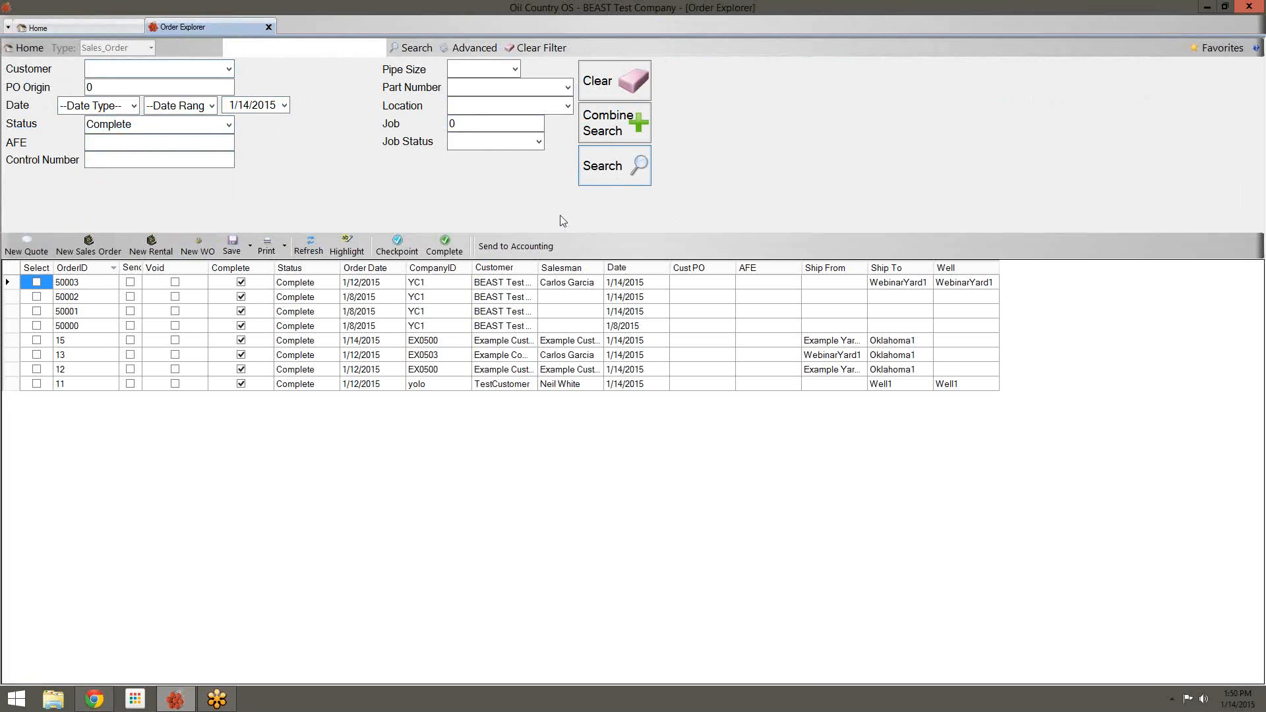
double_click(71, 342)
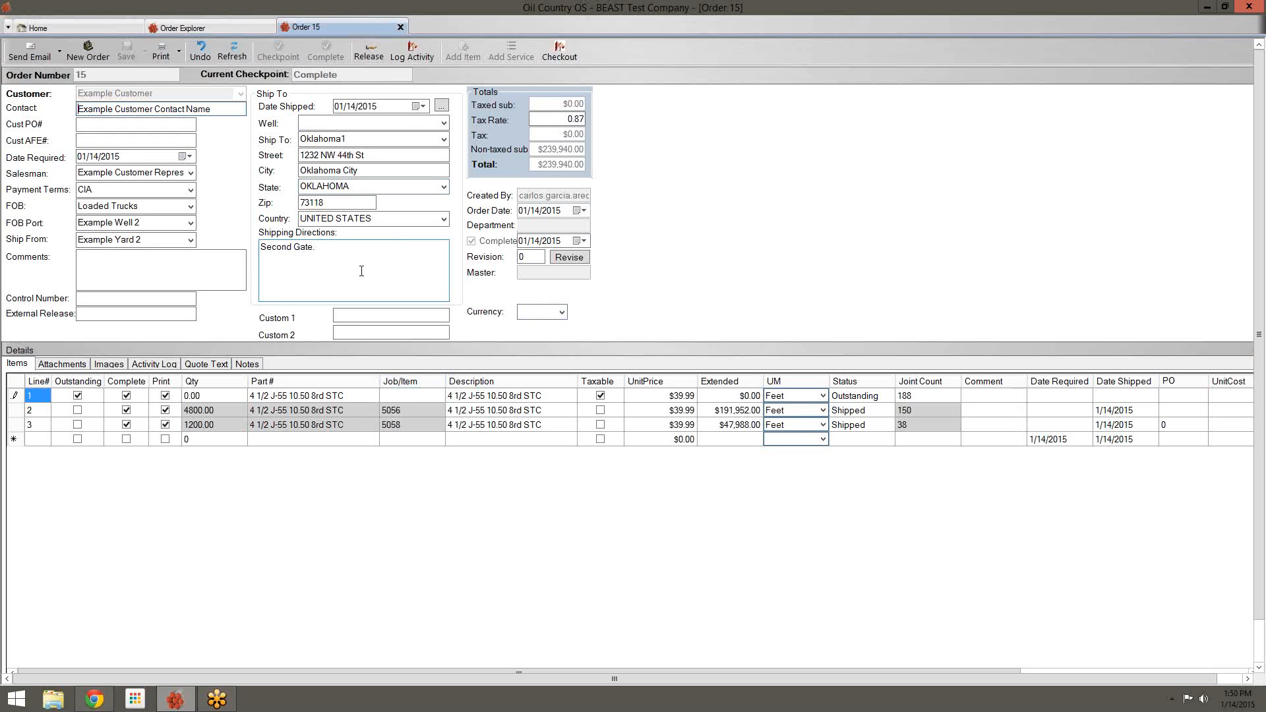
Open job/tally 5056 from the second line of the completed order
click(214, 410)
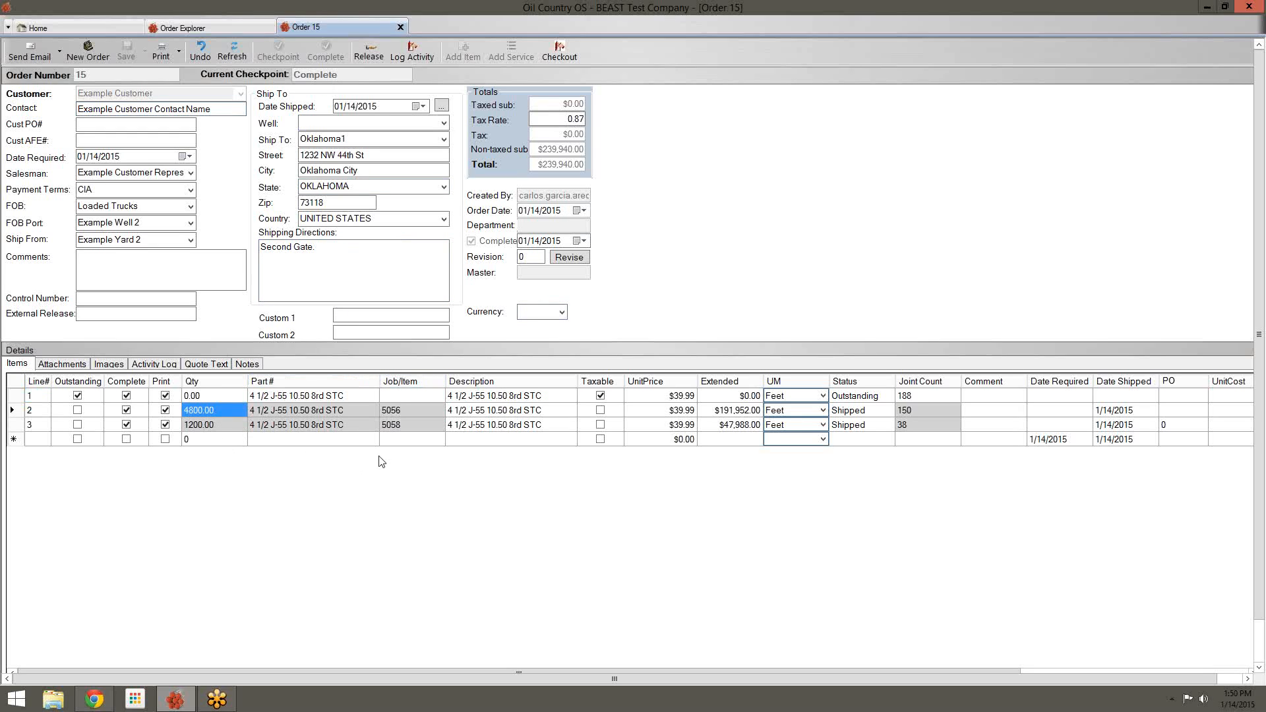
click(399, 411)
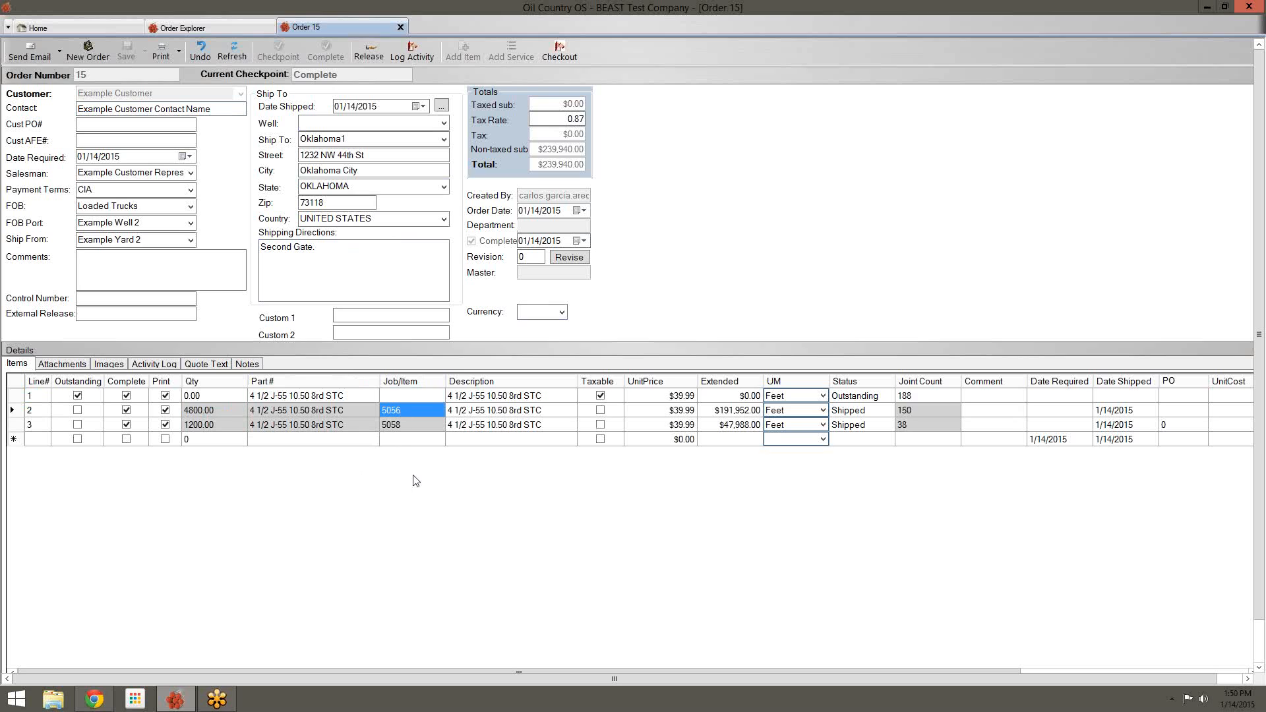
right_click(414, 412)
click(380, 441)
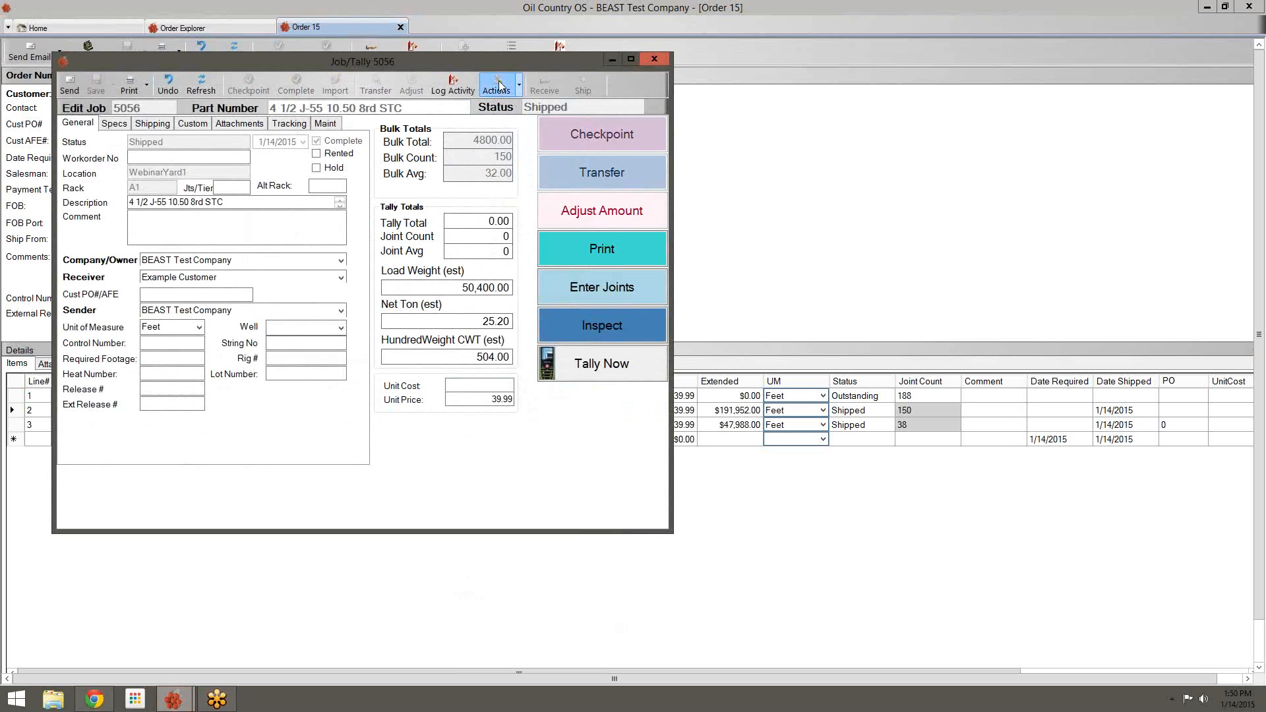
Try to reconcile job 5056 while it is still marked complete
click(521, 88)
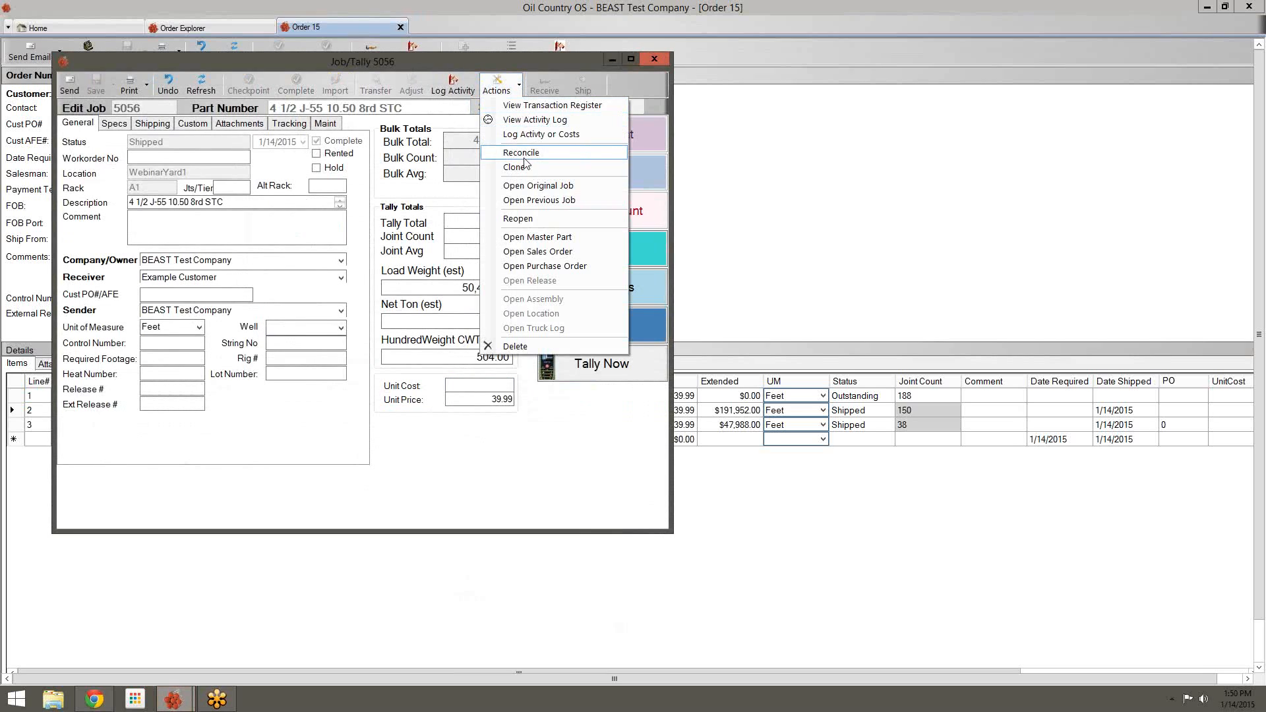
click(554, 153)
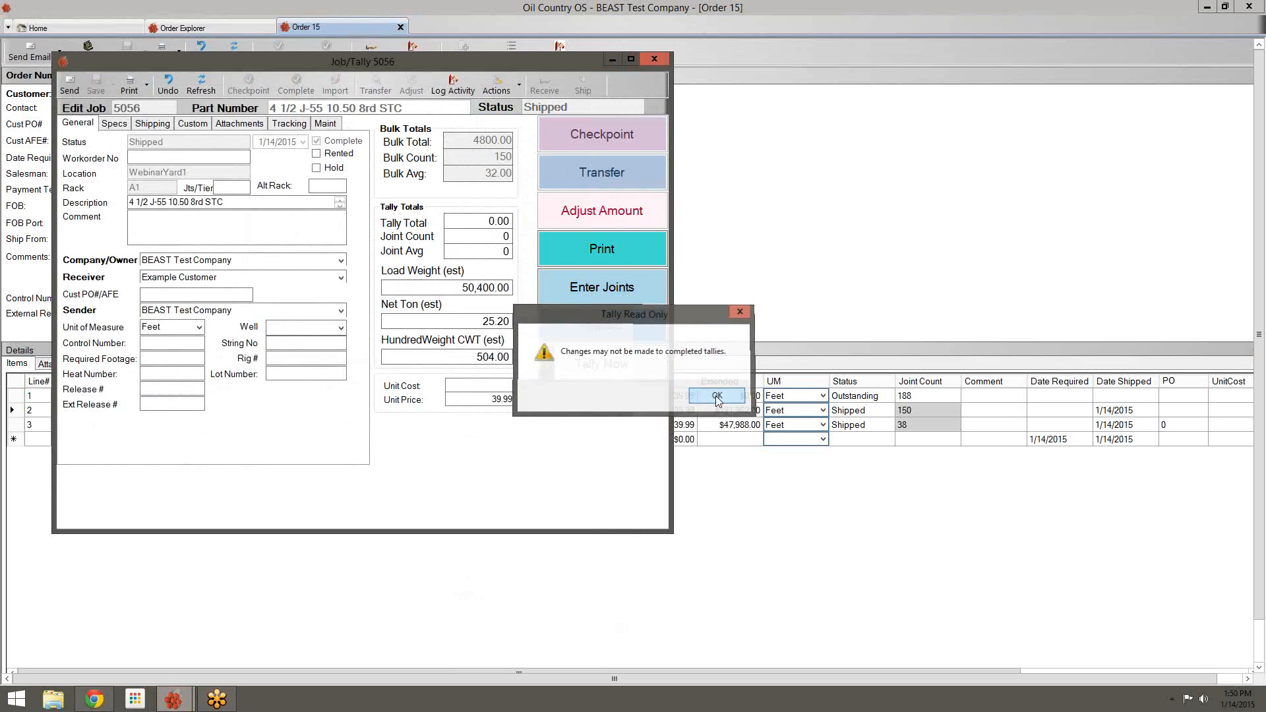
click(715, 396)
Reopen the completed job 5056 so that it can be edited
right_click(551, 409)
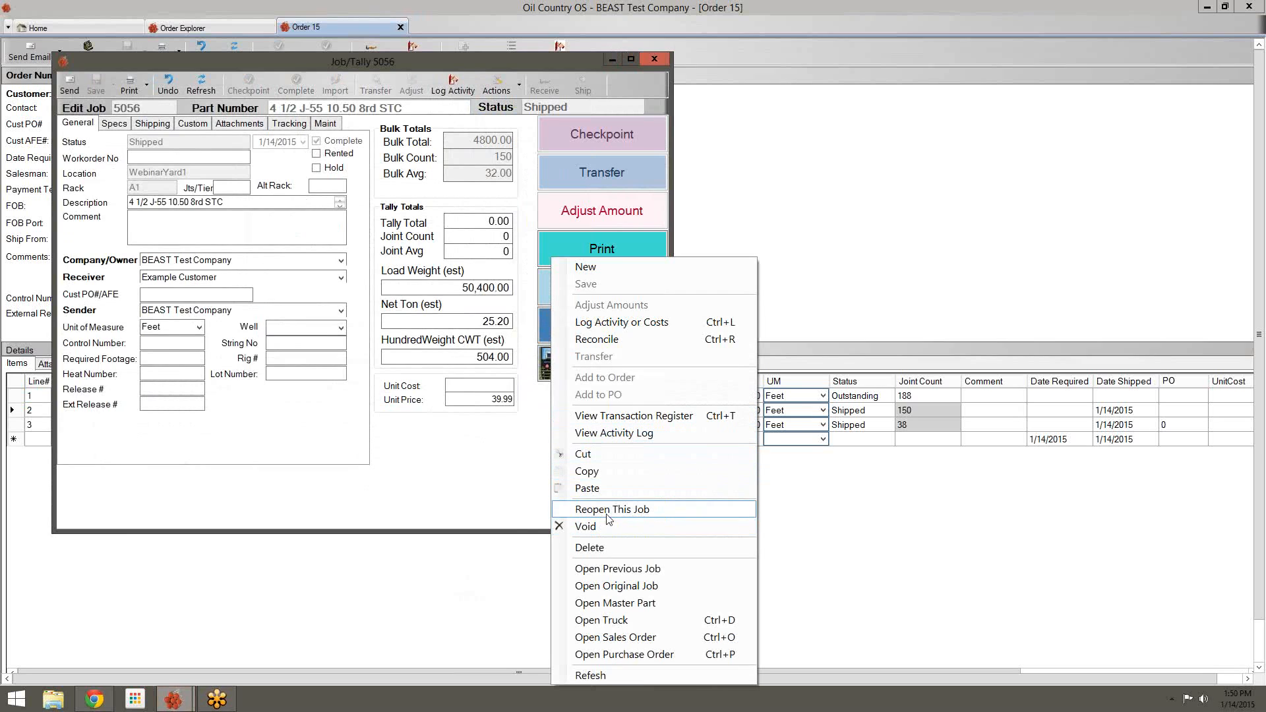
right_click(452, 444)
click(542, 510)
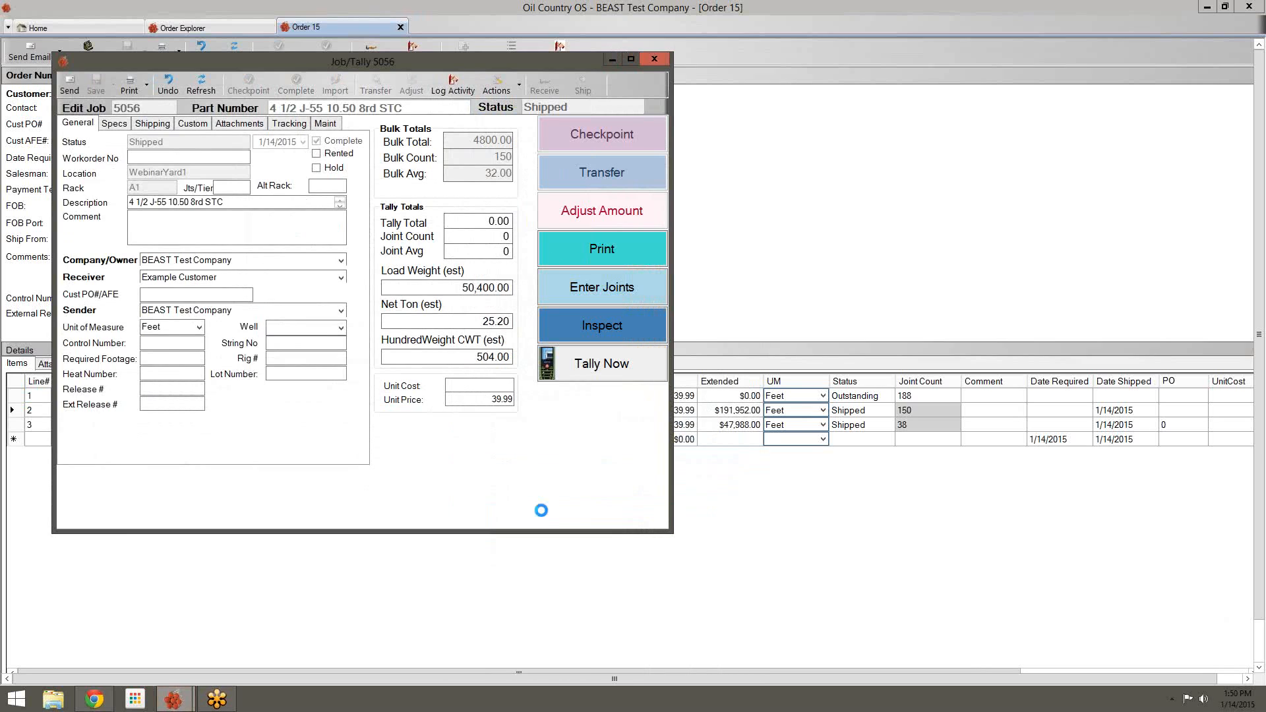
Reconcile job 5056's received transaction to a new total of 4812 feet, adding a comment that begins "Tallies from"
click(520, 85)
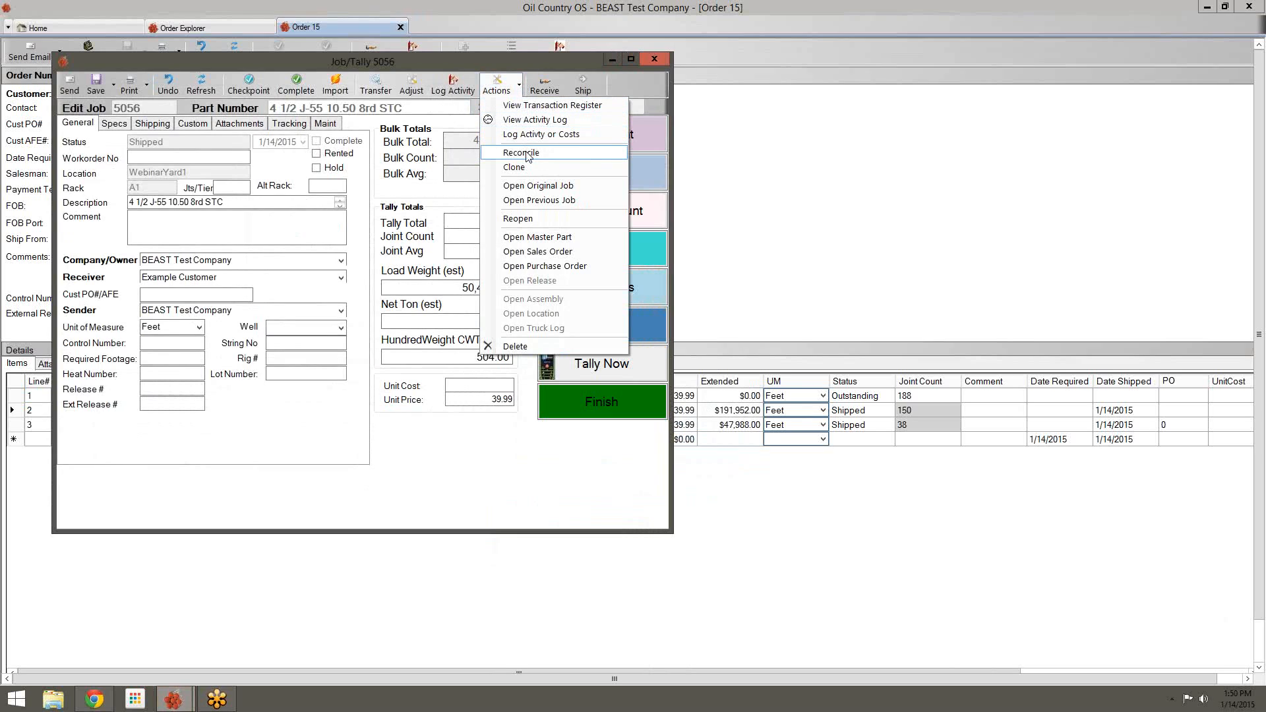
right_click(514, 476)
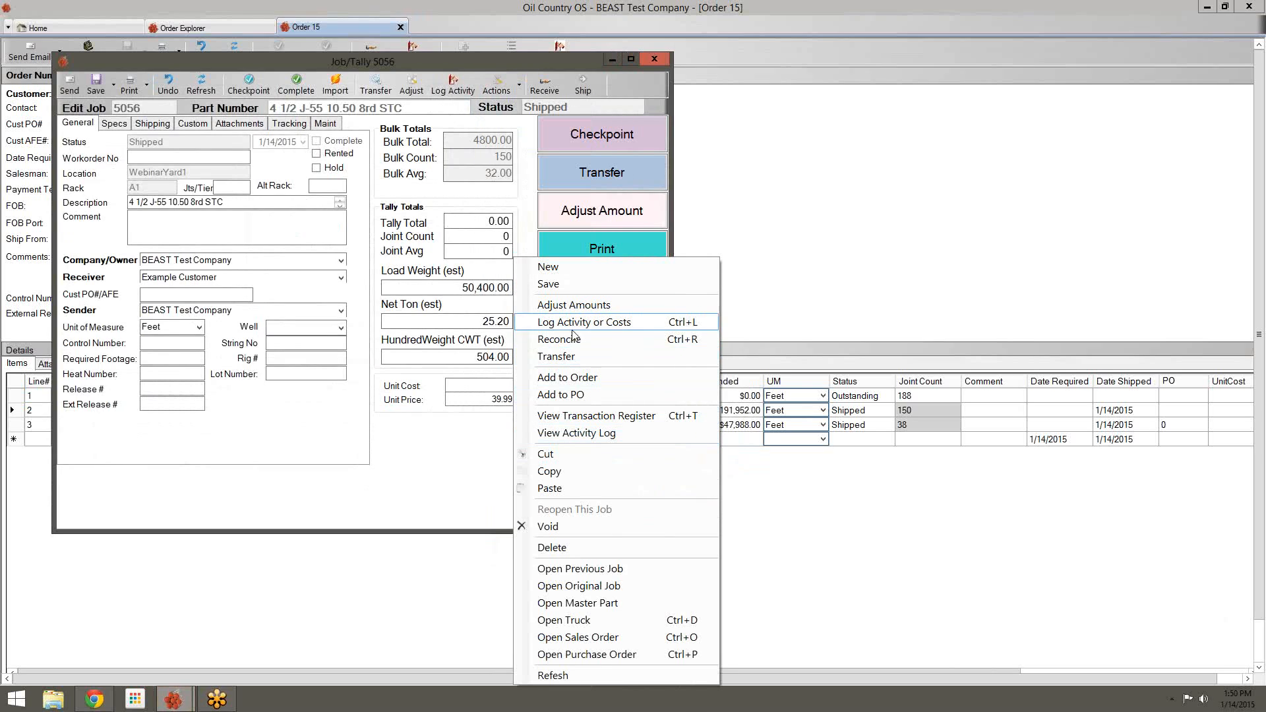
click(568, 341)
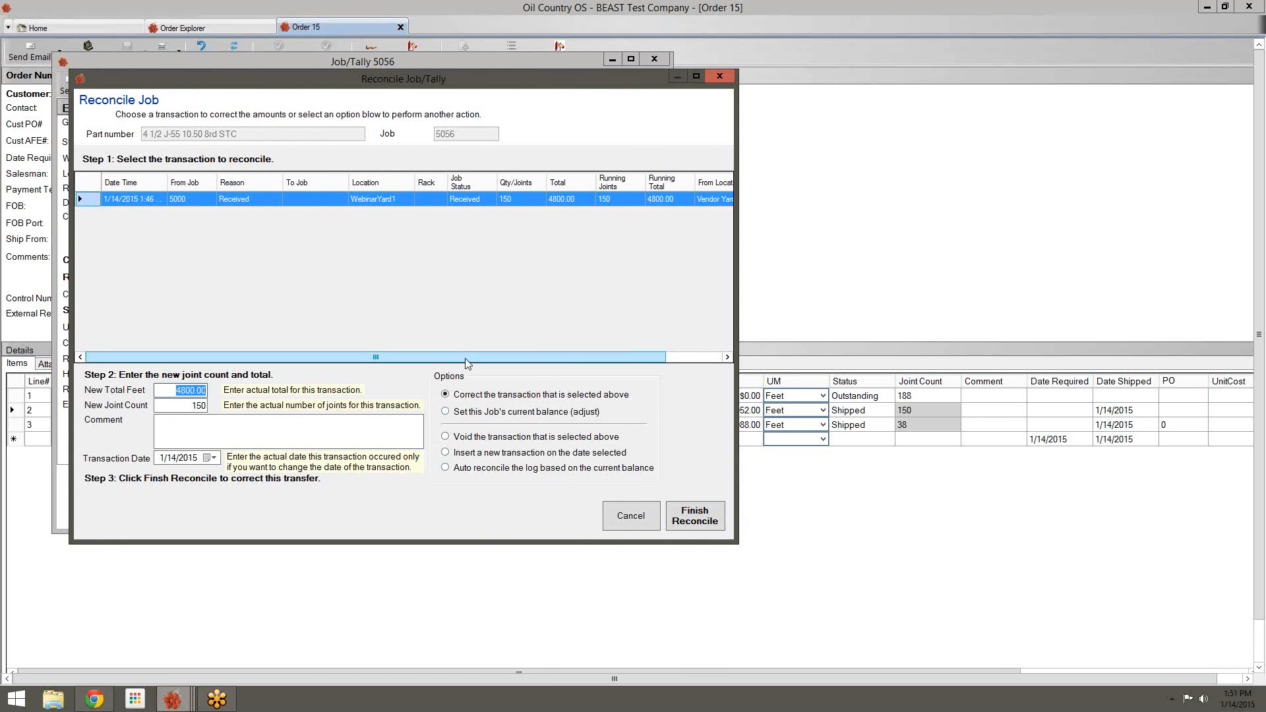
drag(467, 360, 386, 358)
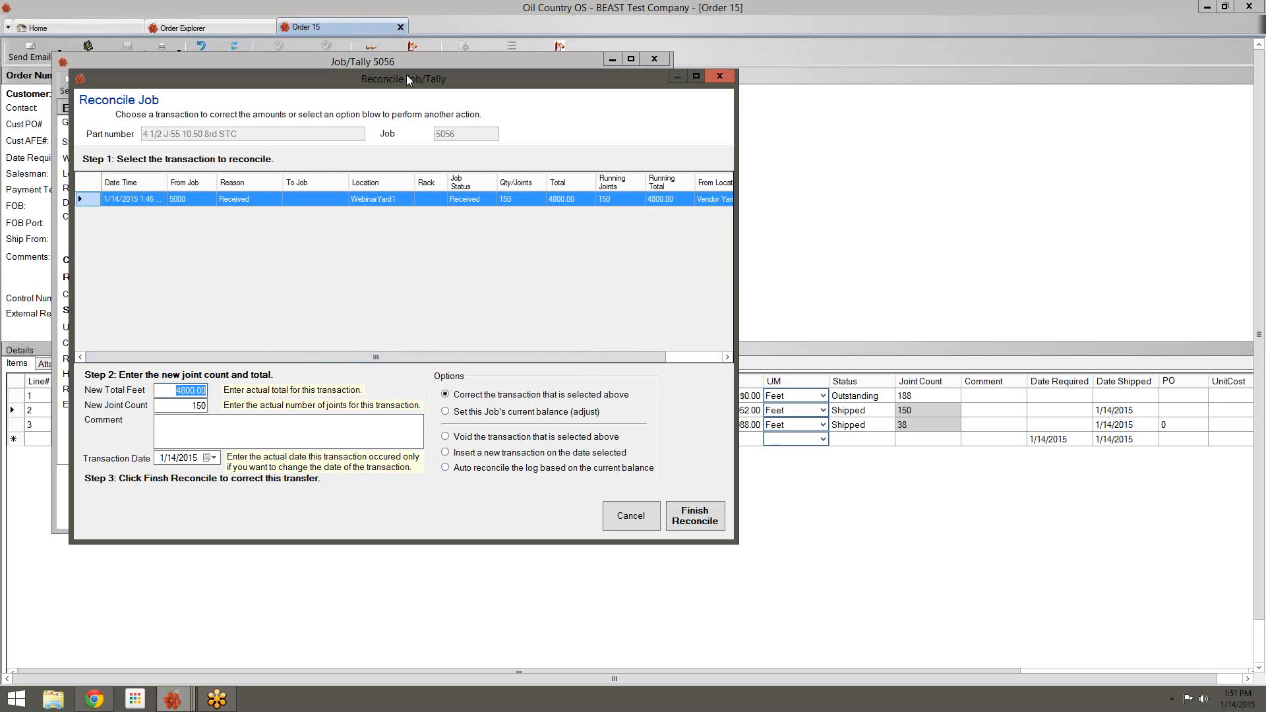
drag(407, 79, 613, 49)
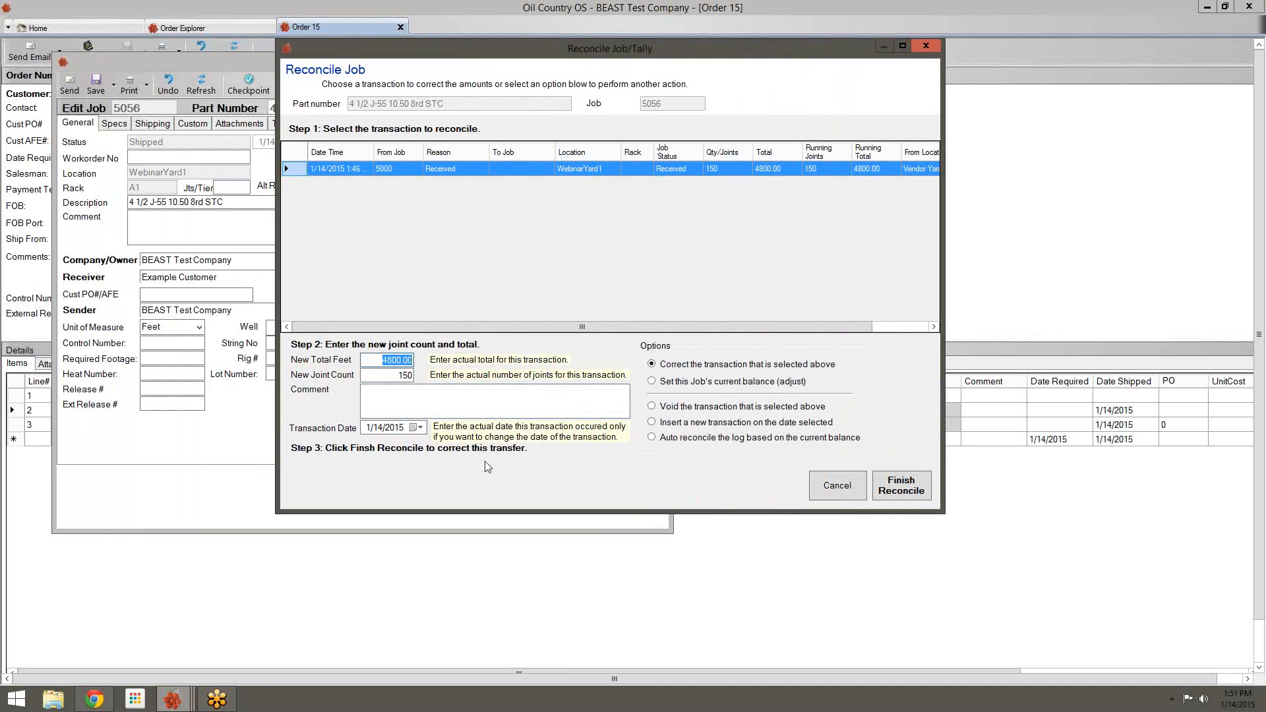
click(386, 377)
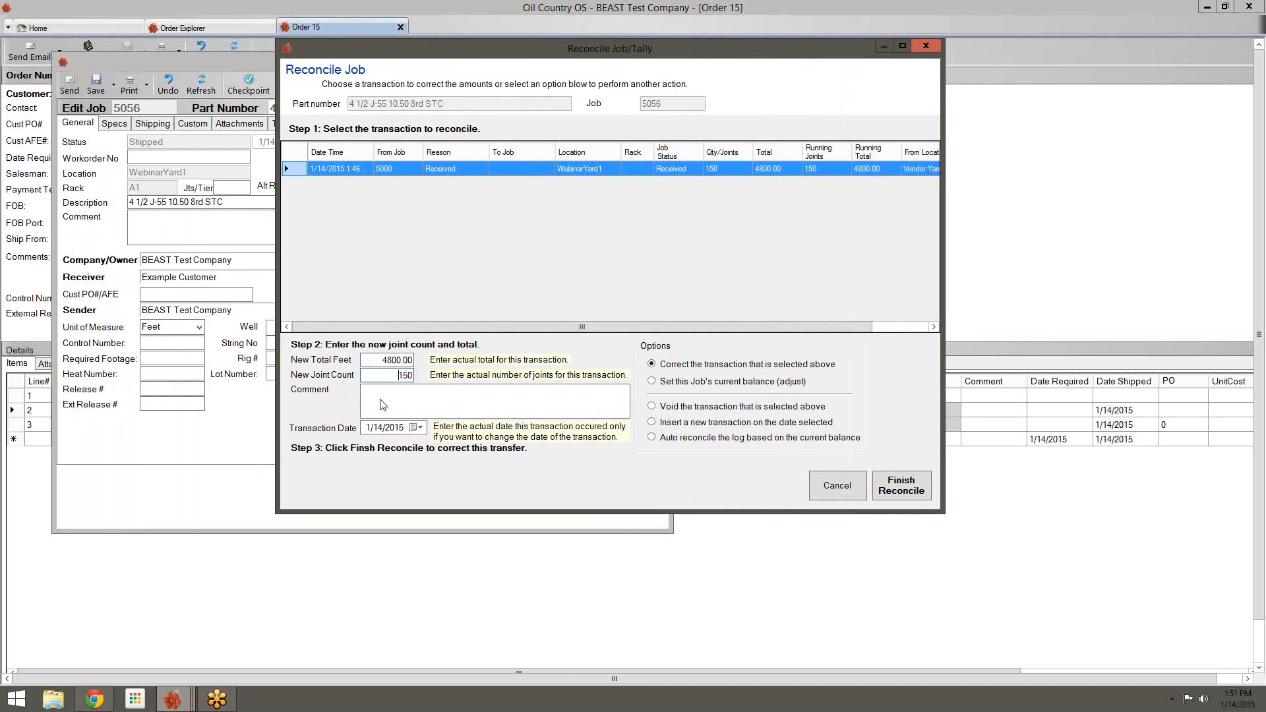
click(378, 360)
text(4812)
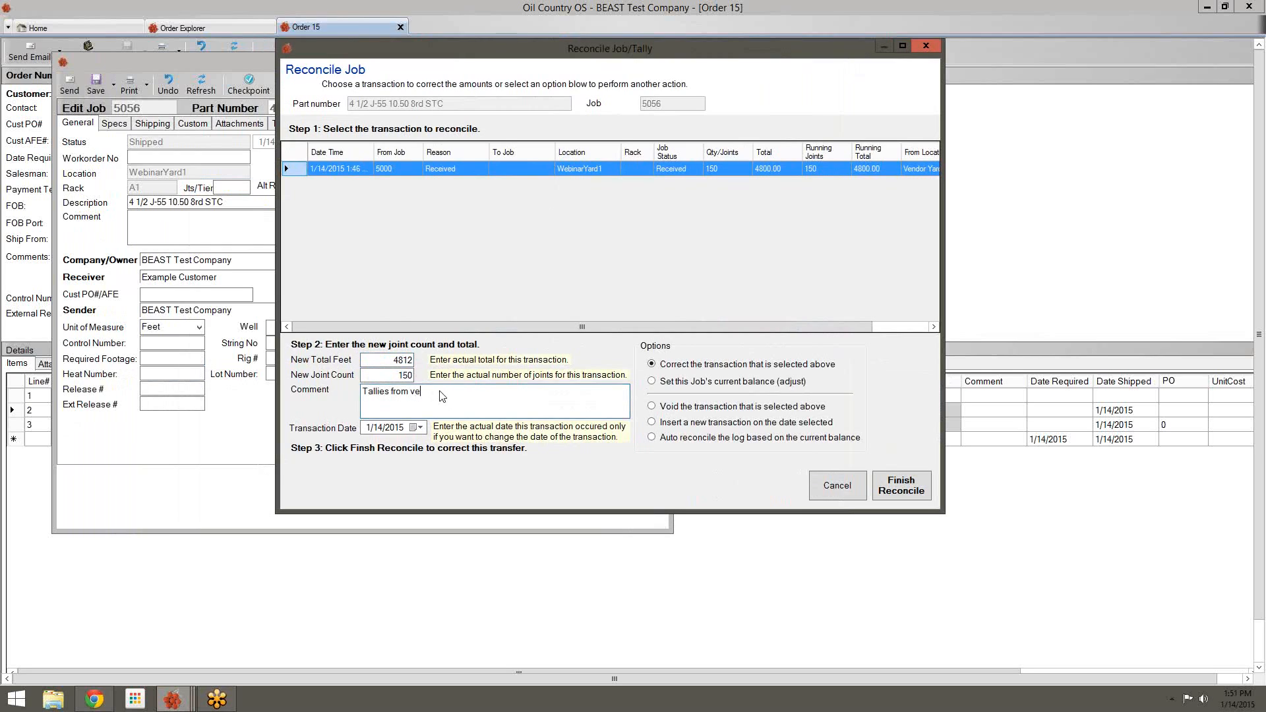
click(916, 491)
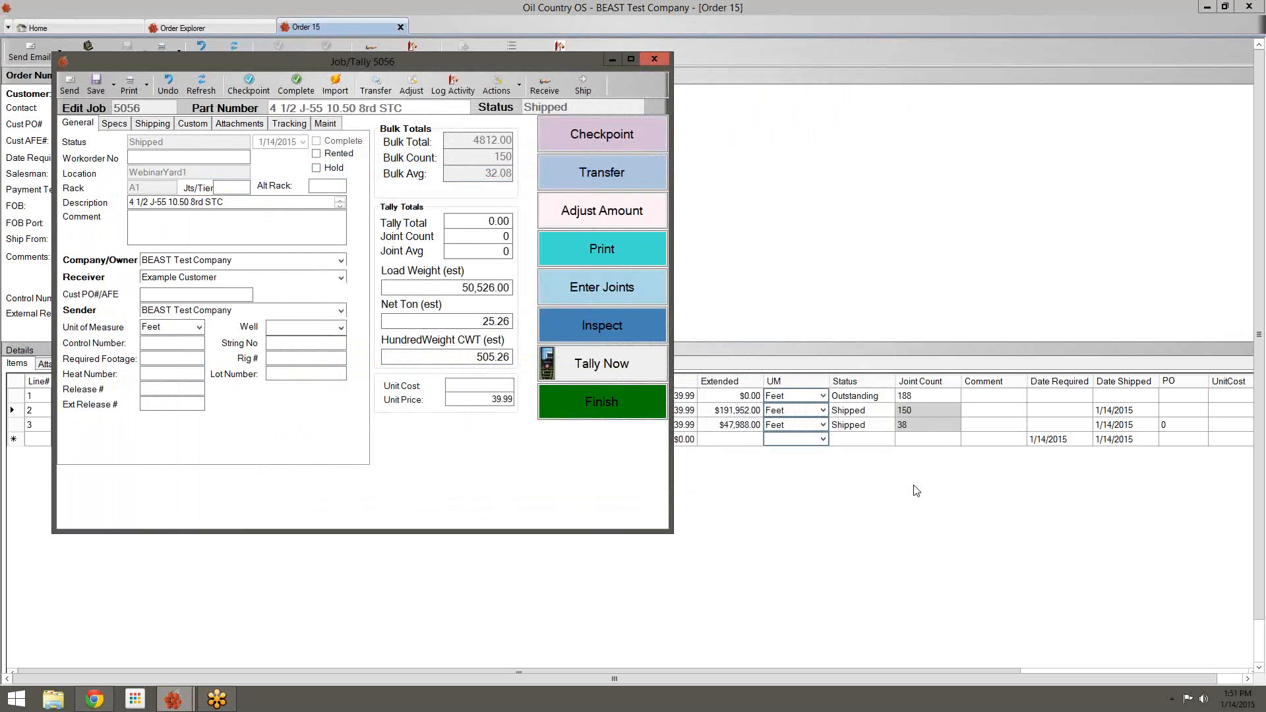
Save, refresh and complete the reconciled job 5056, and refresh its sales order
click(92, 85)
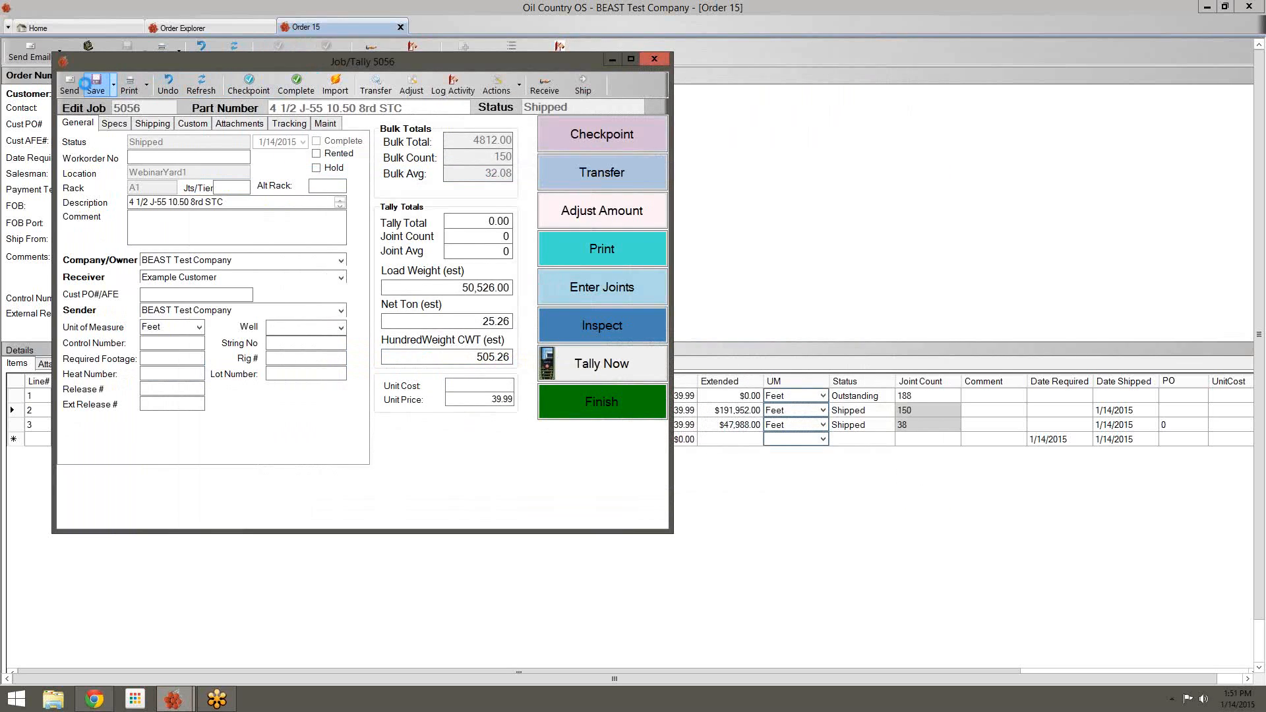
click(201, 90)
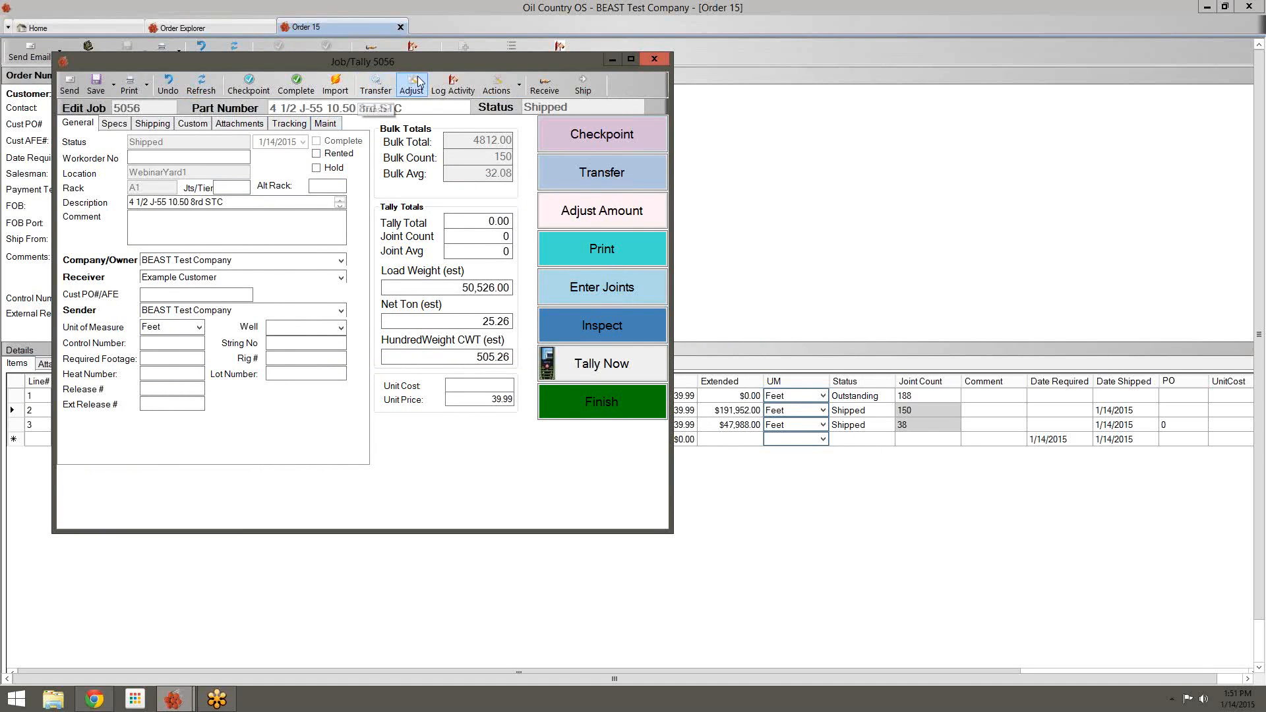
click(296, 86)
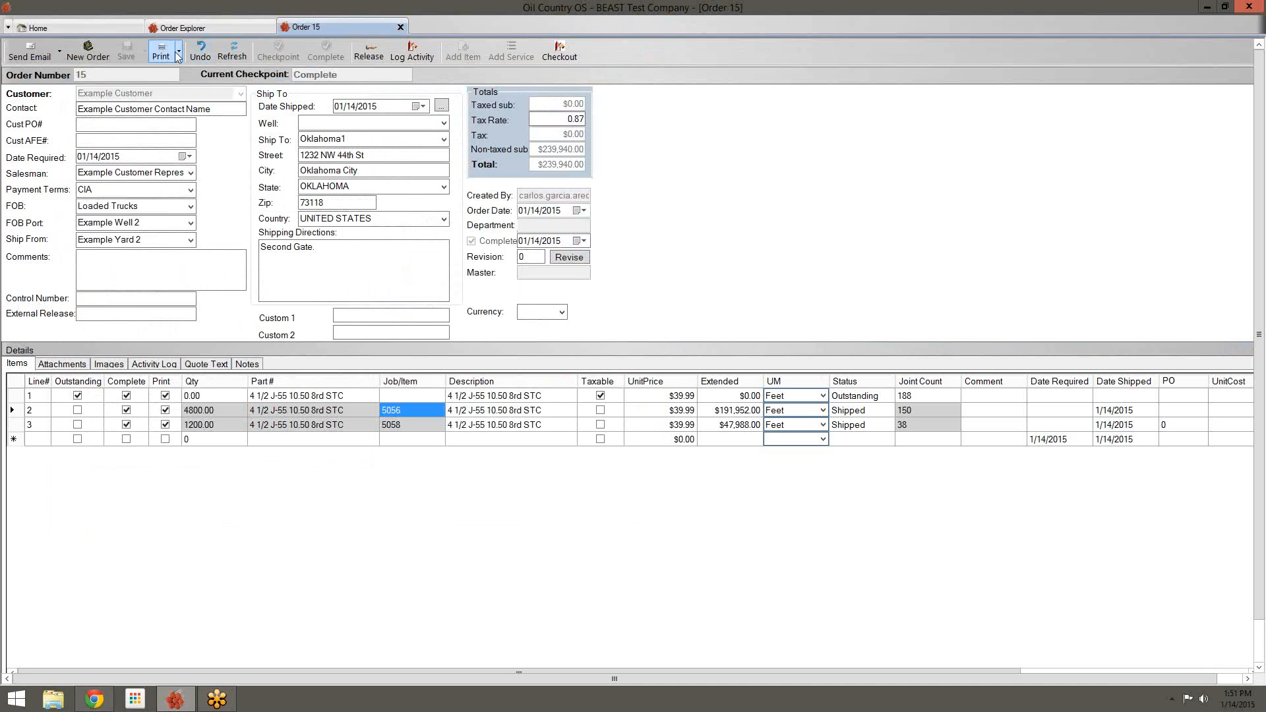
click(235, 57)
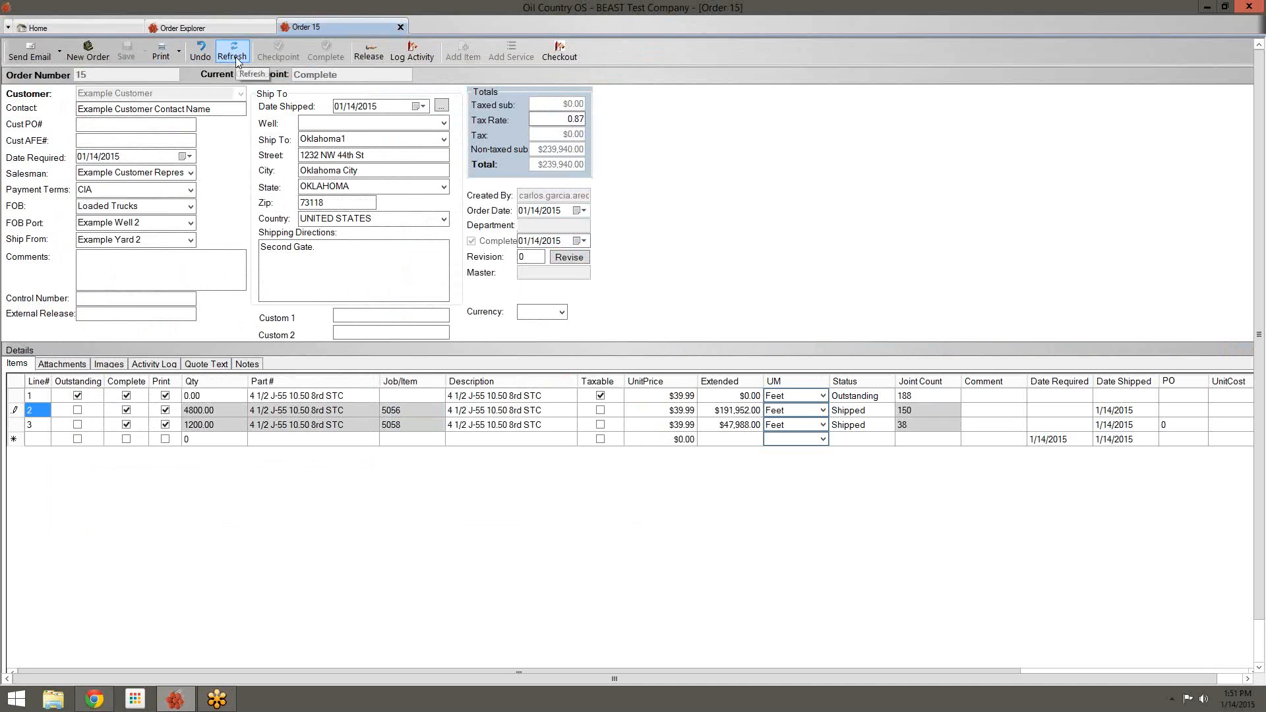
Close the completed order, rerun and close the order search, and open the report manager
click(400, 27)
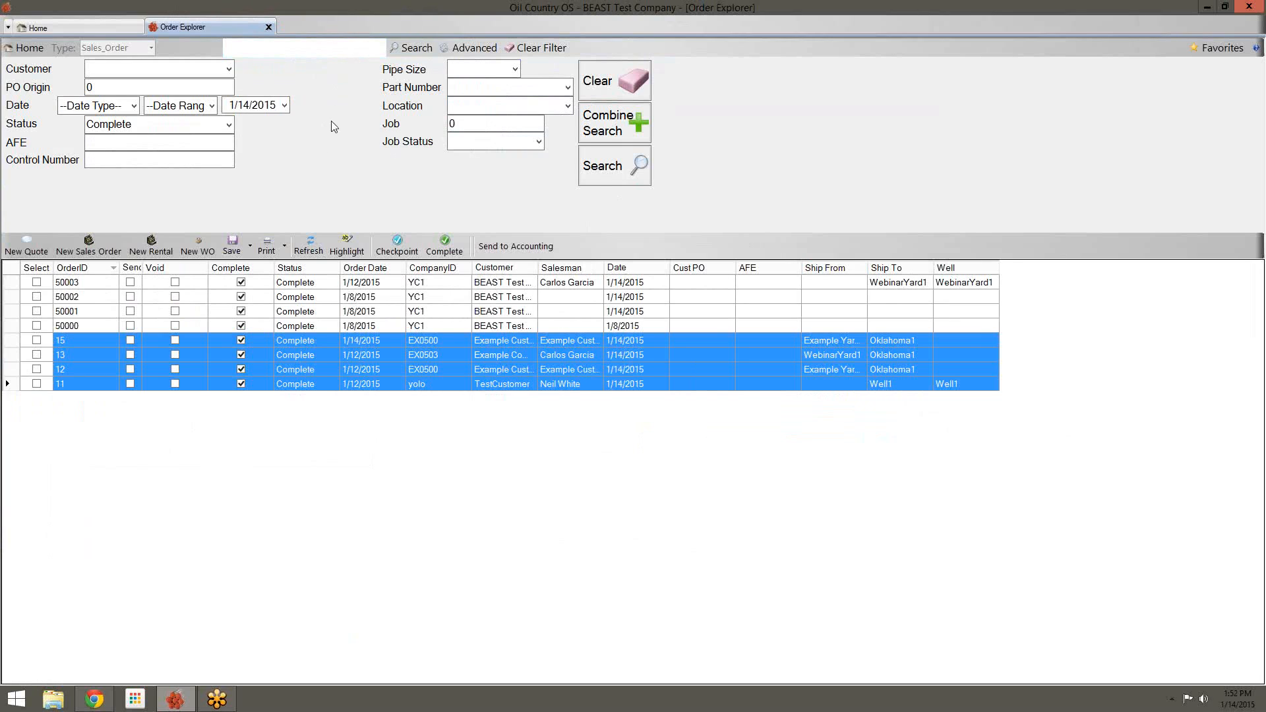
click(604, 173)
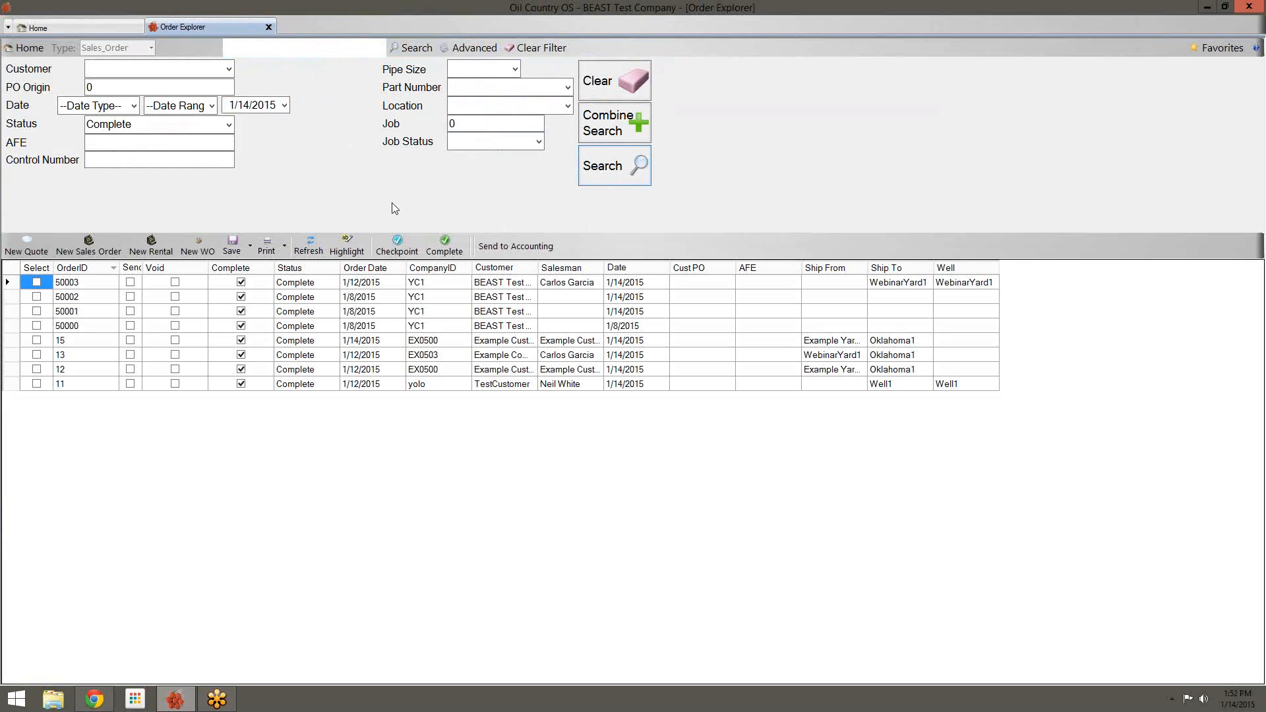
click(269, 28)
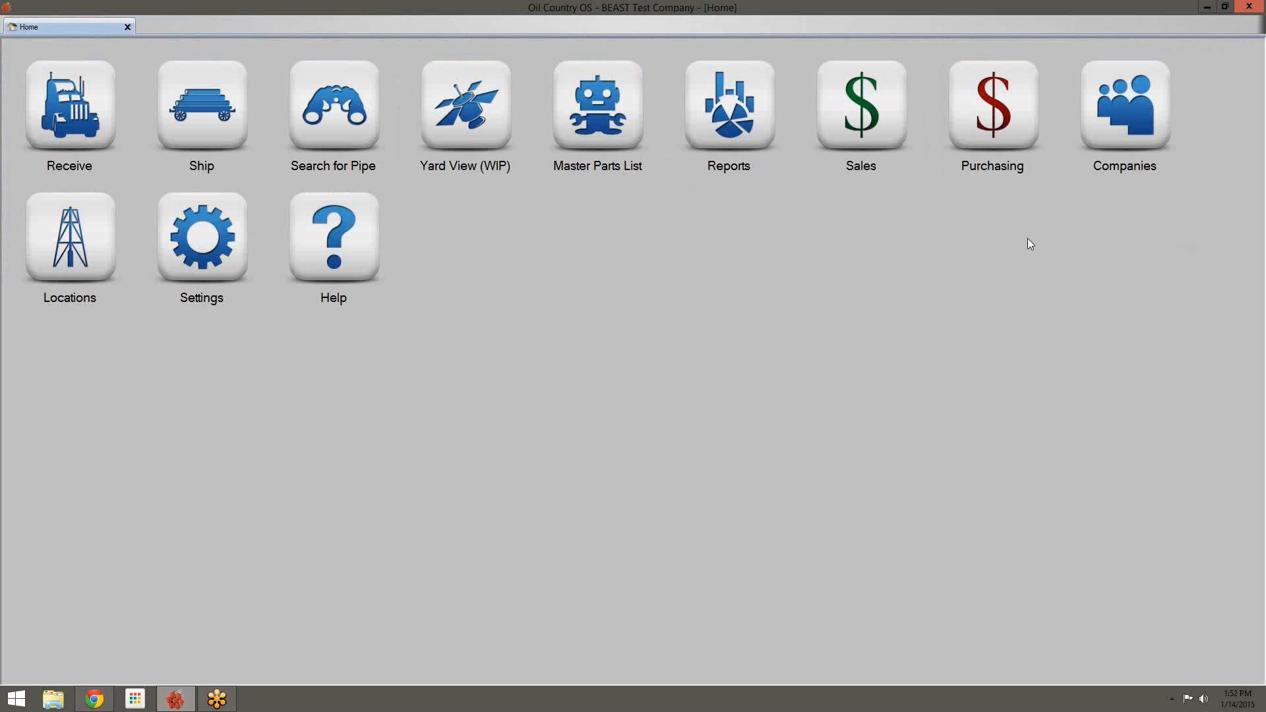
click(725, 114)
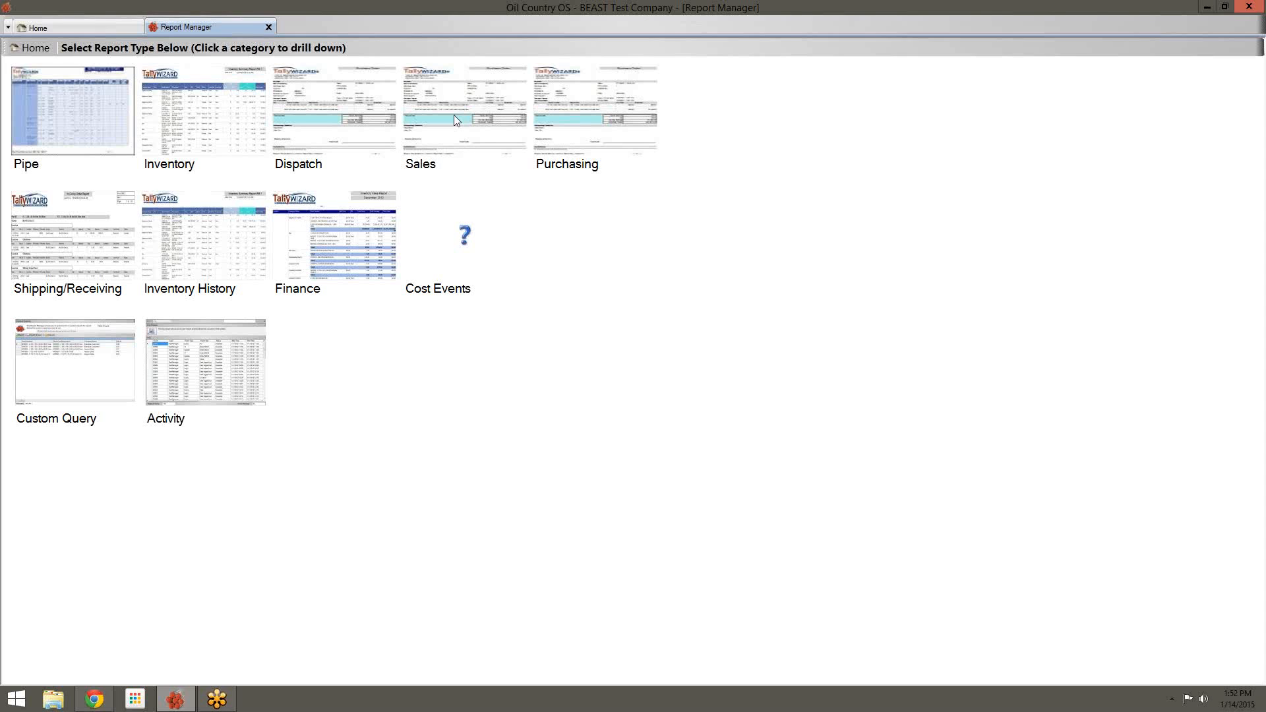
Run the Complete Sales report from the sales report category
click(477, 120)
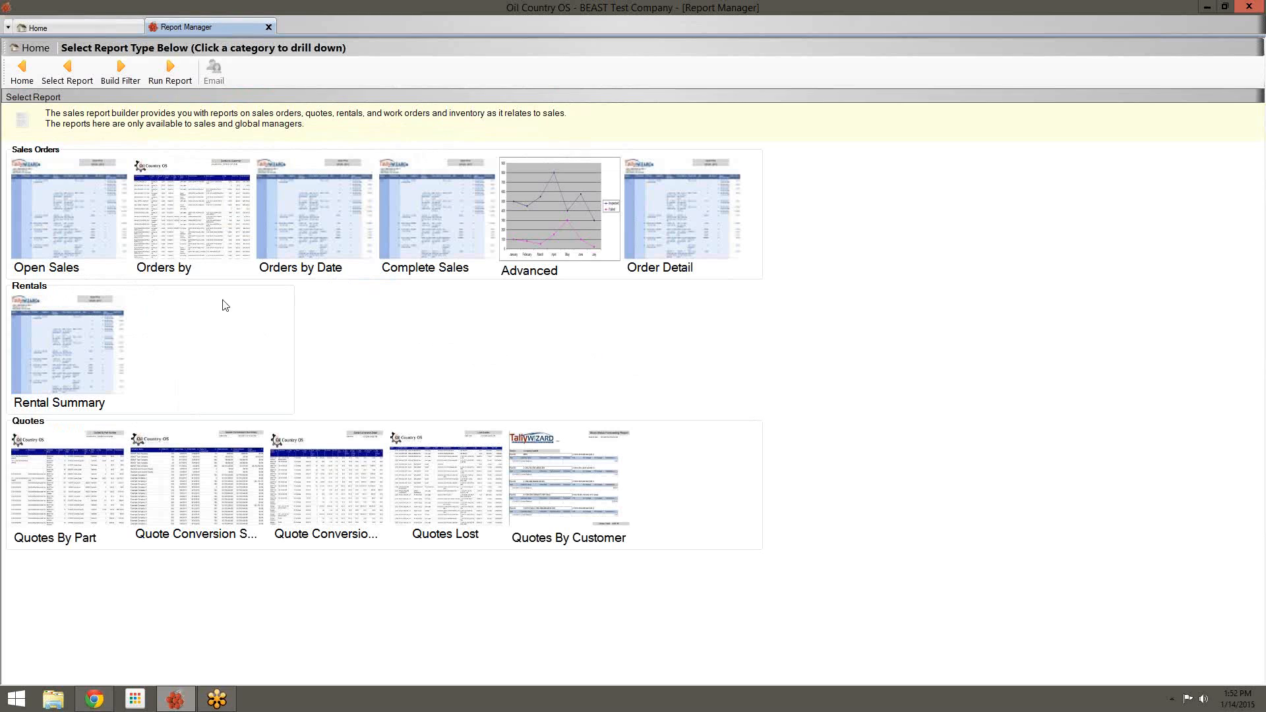
click(441, 233)
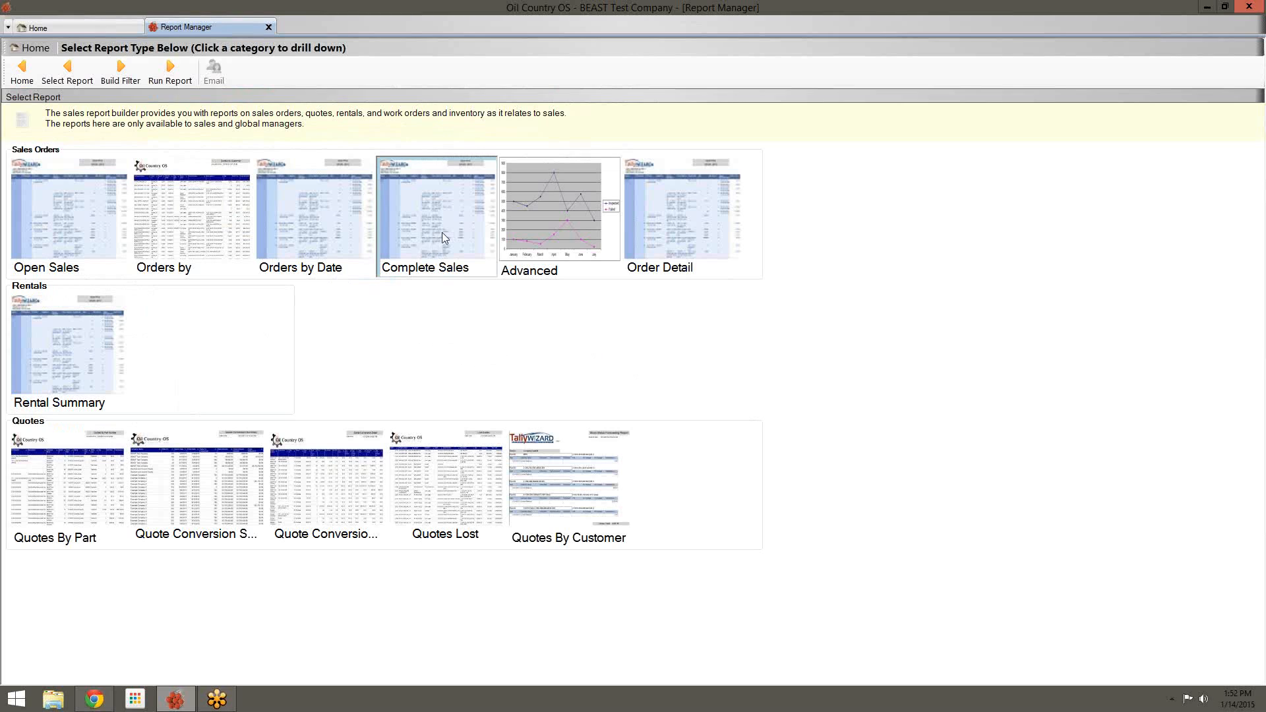
click(170, 72)
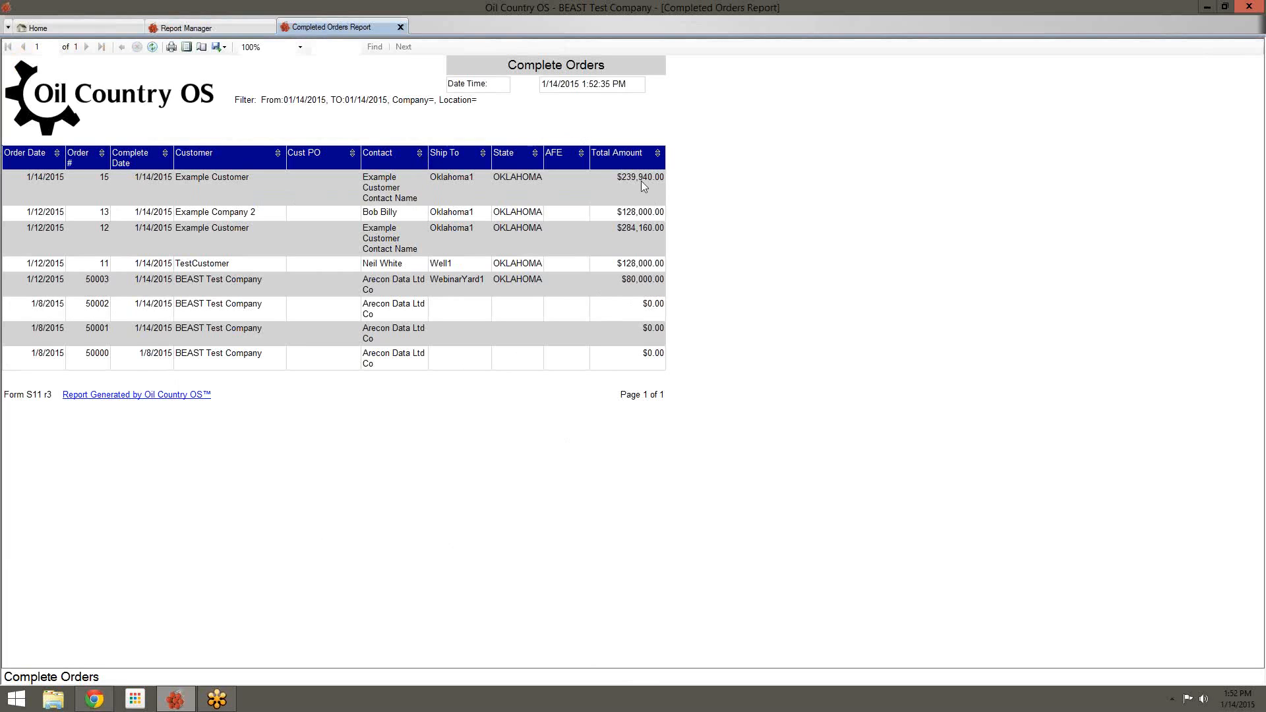
Run the unfiltered Order Detail sales report, and close it along with the completed orders report
click(227, 25)
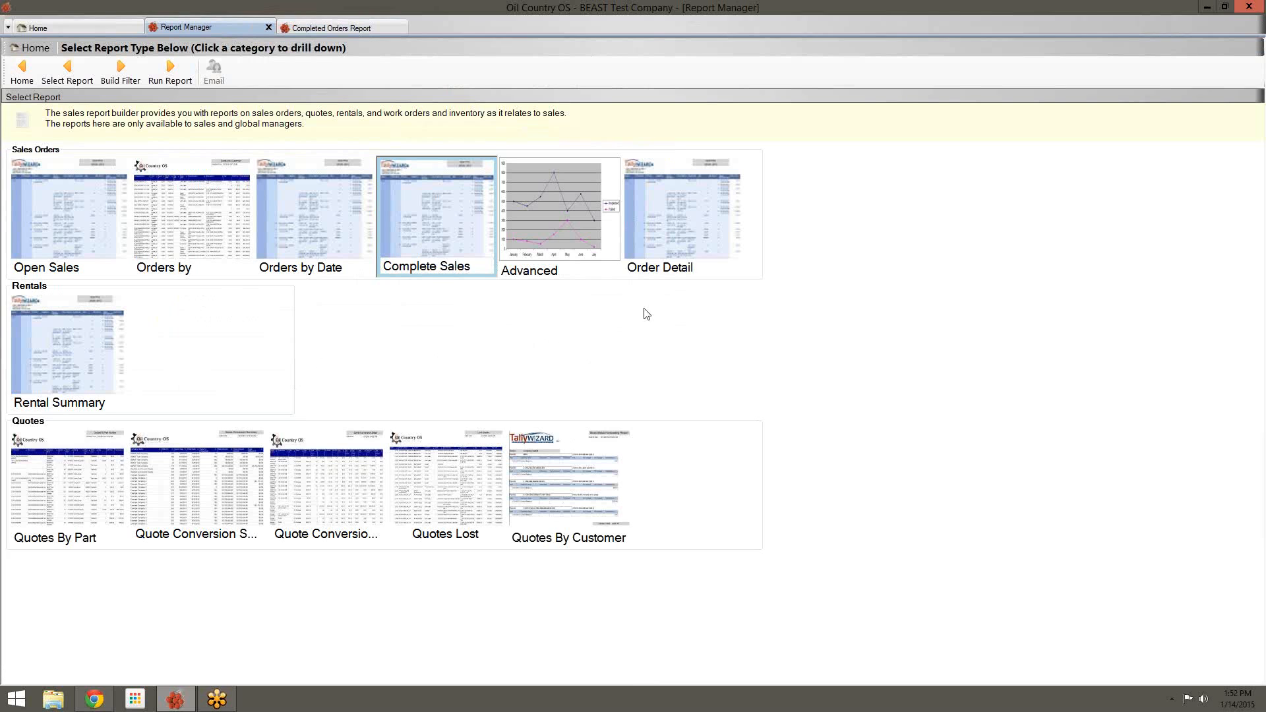
click(177, 76)
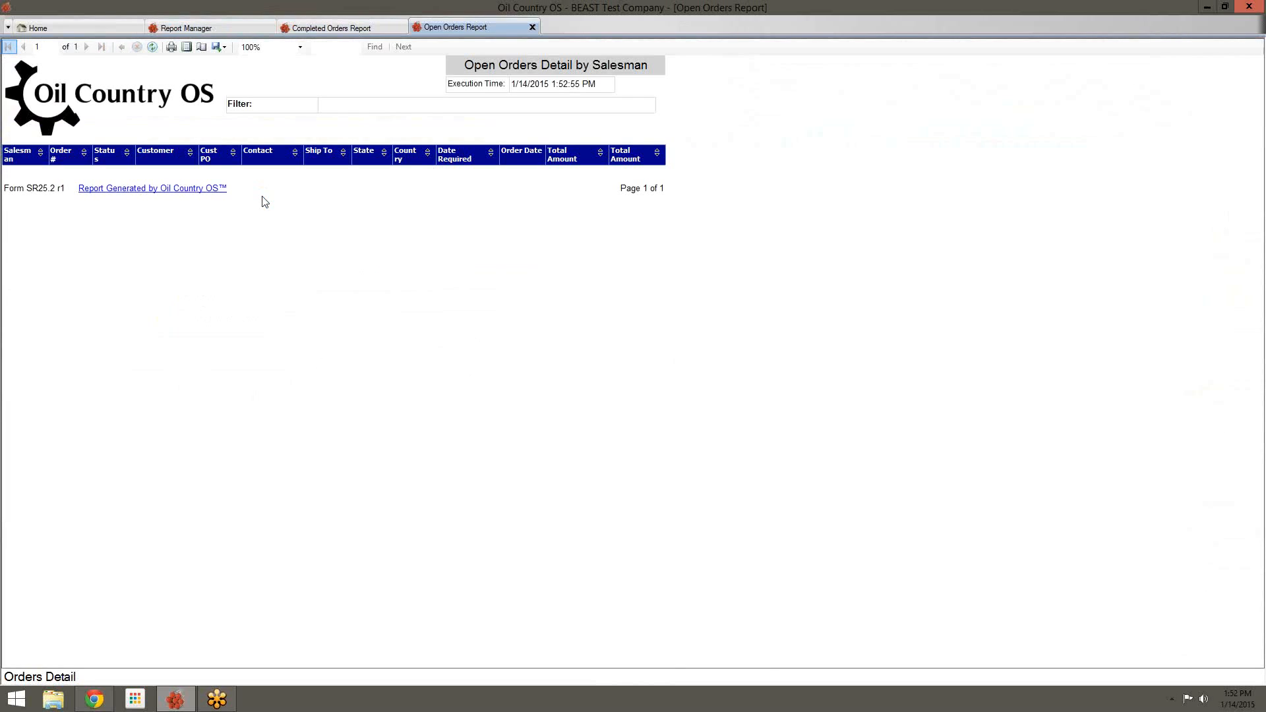
click(532, 27)
click(400, 27)
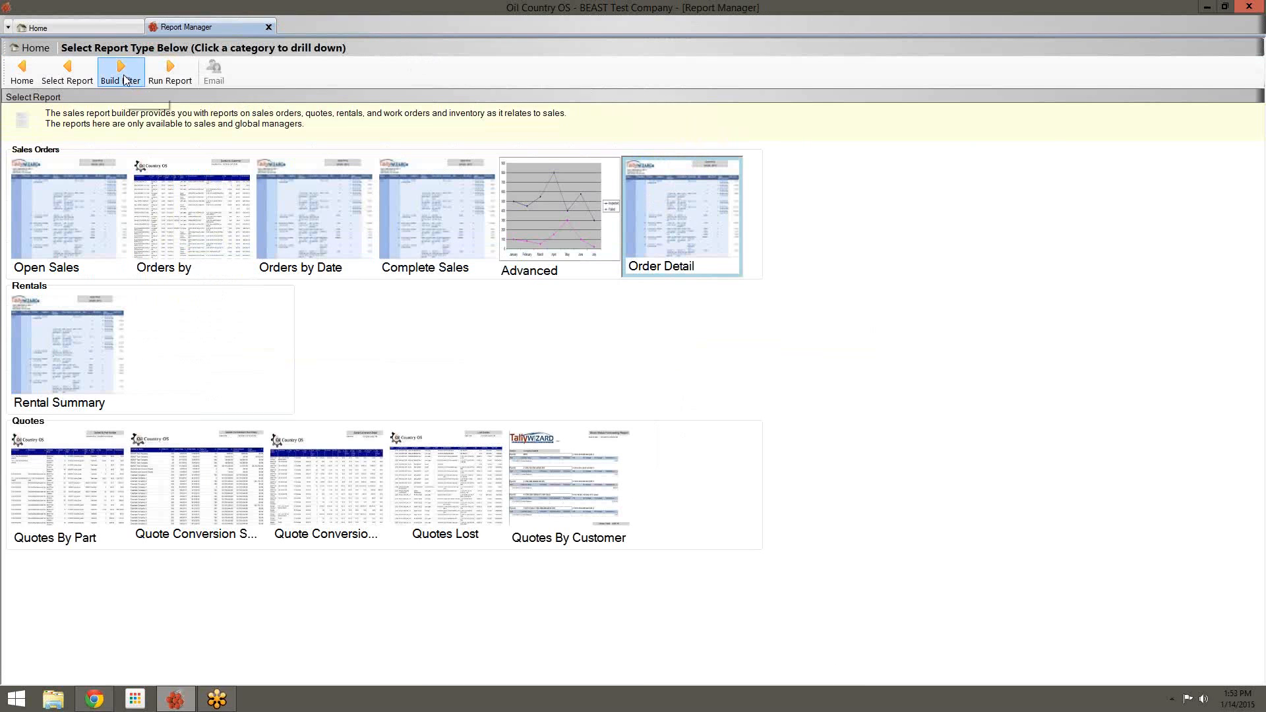
Filter the Order Detail report by the completed order's number, run it, and close the report
click(120, 72)
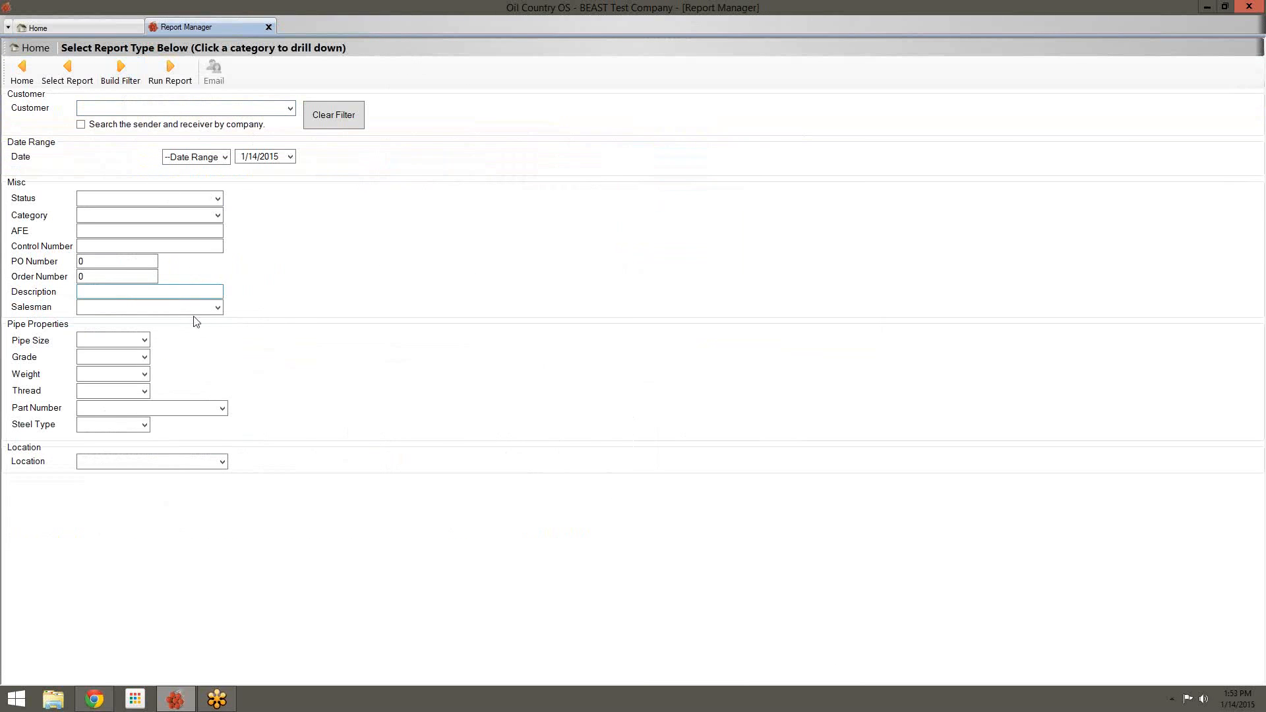
click(148, 277)
click(158, 81)
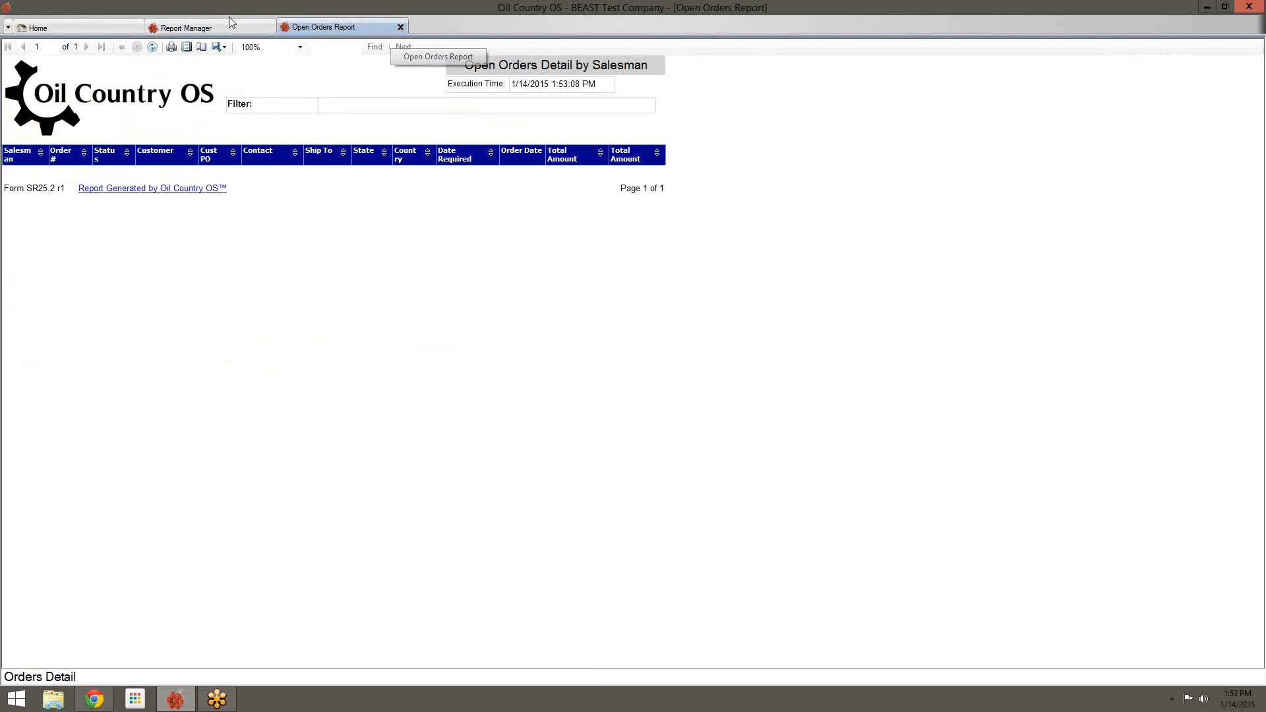
click(400, 27)
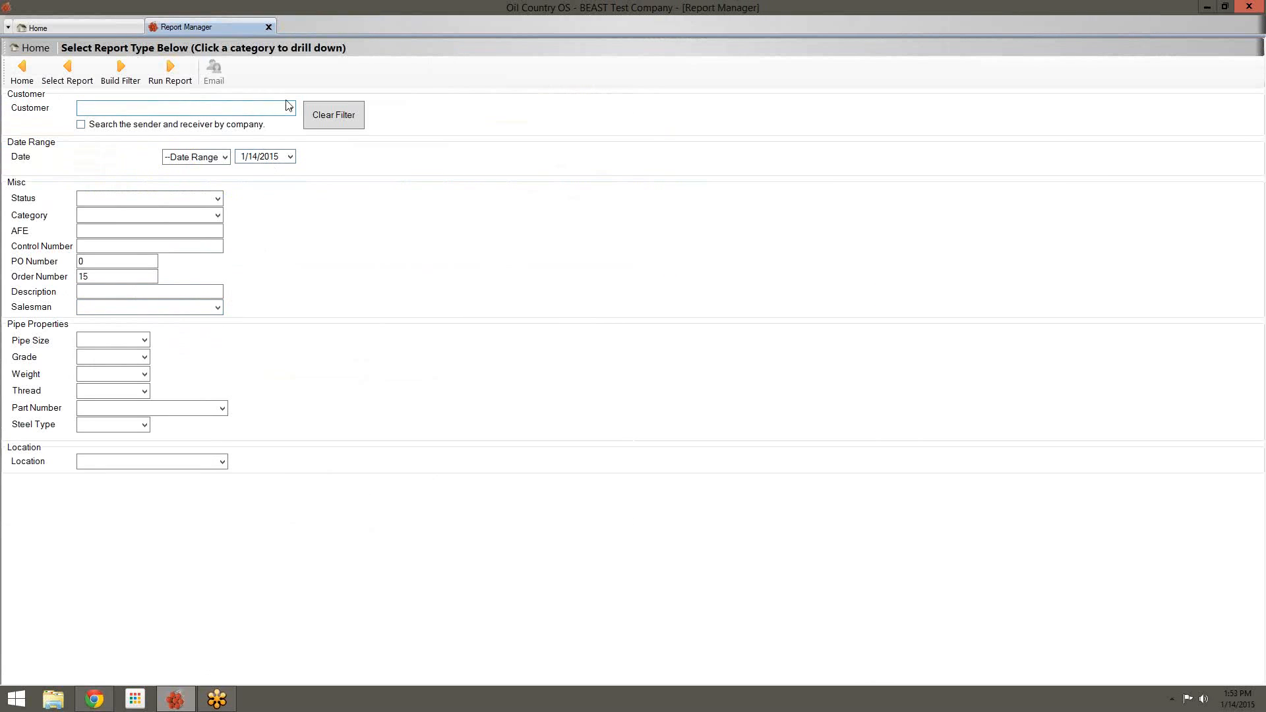
click(216, 199)
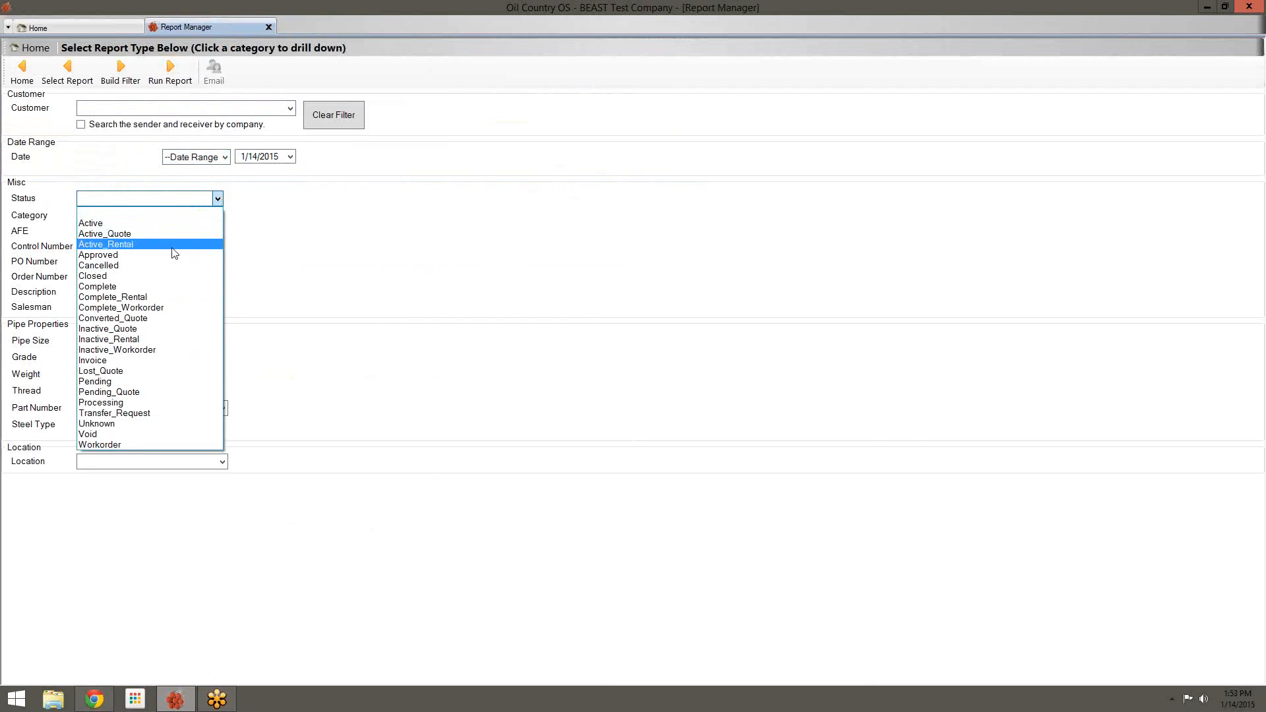
click(153, 288)
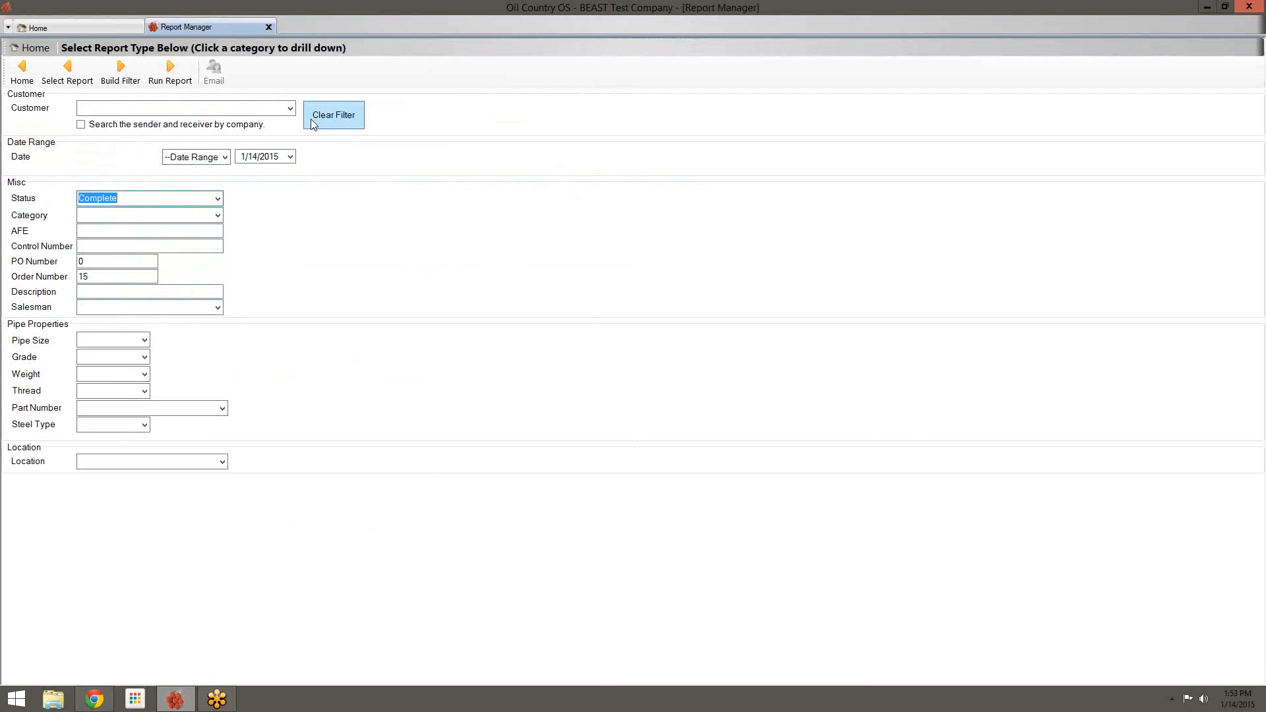
click(289, 109)
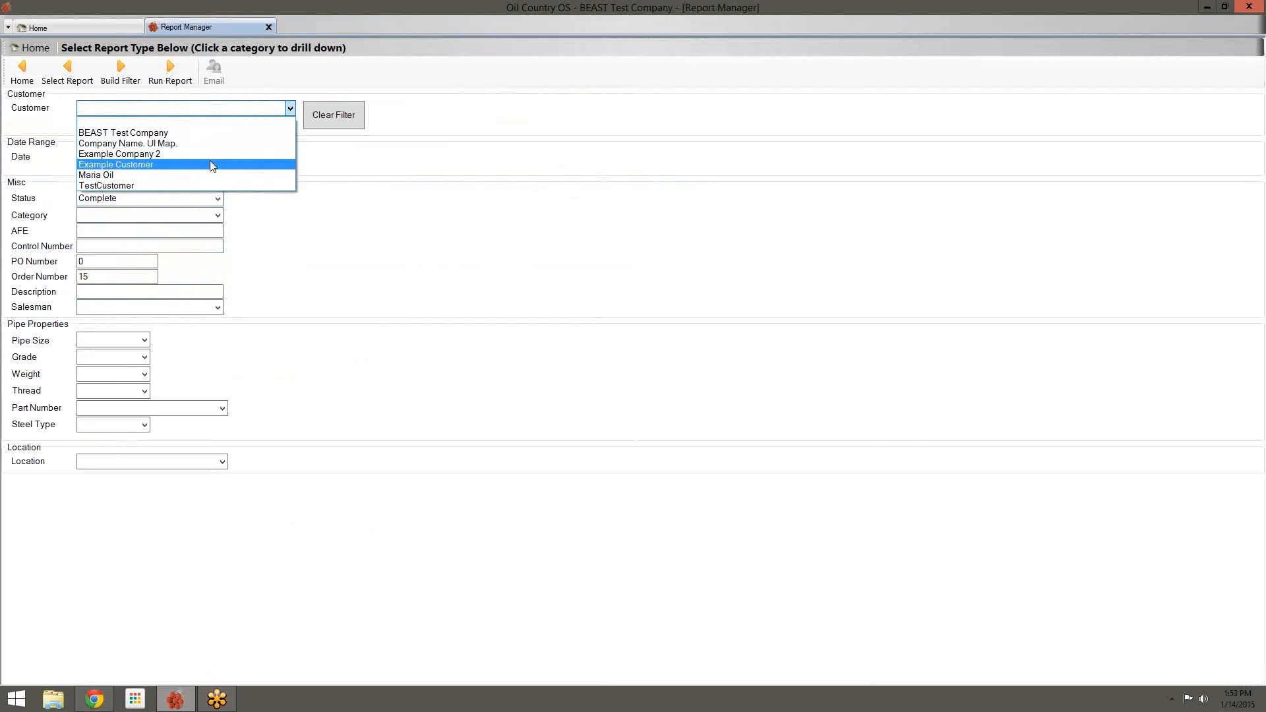
click(210, 162)
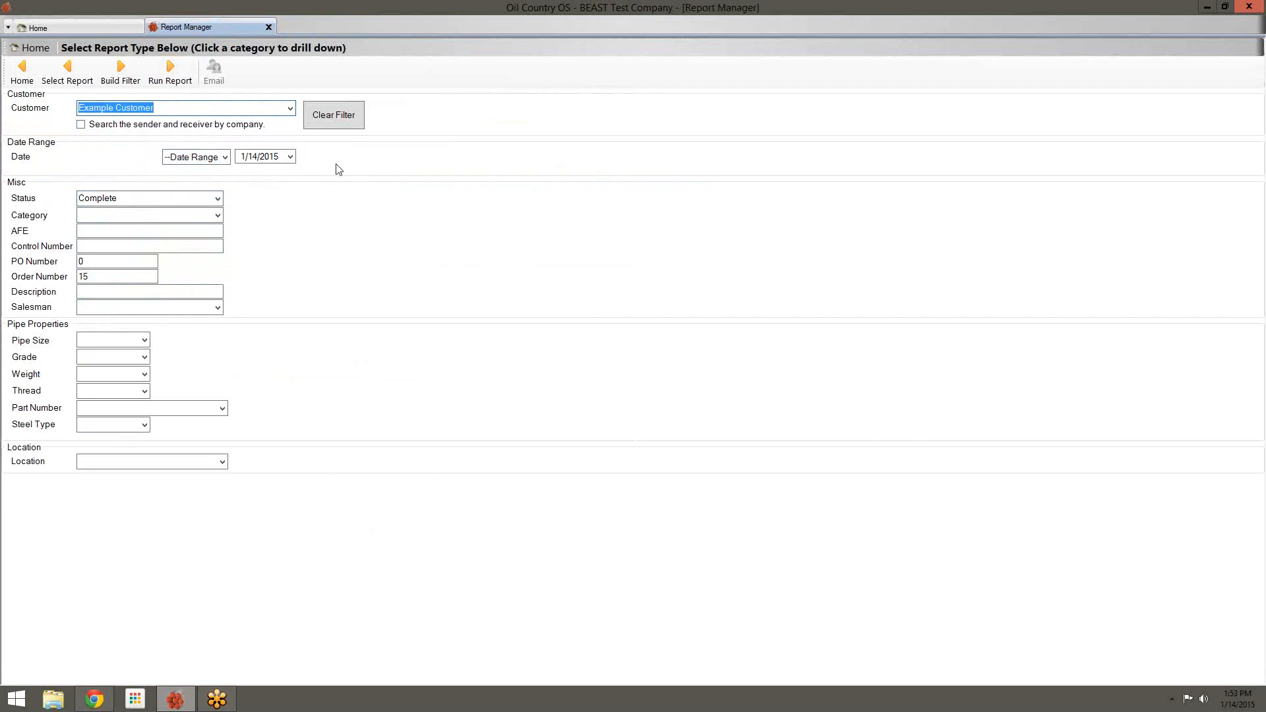
click(337, 109)
Run the Order Detail report filtered by Example Customer, status Complete and the order's number, and close the report
click(289, 109)
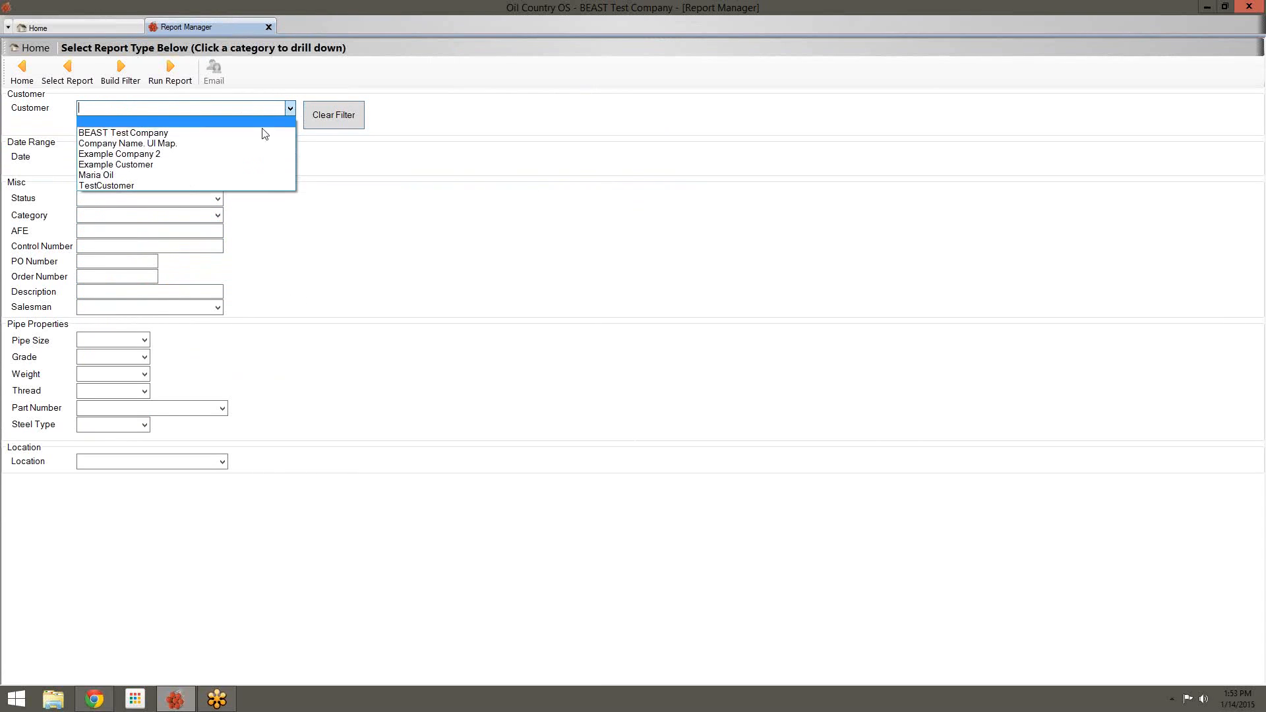
click(218, 163)
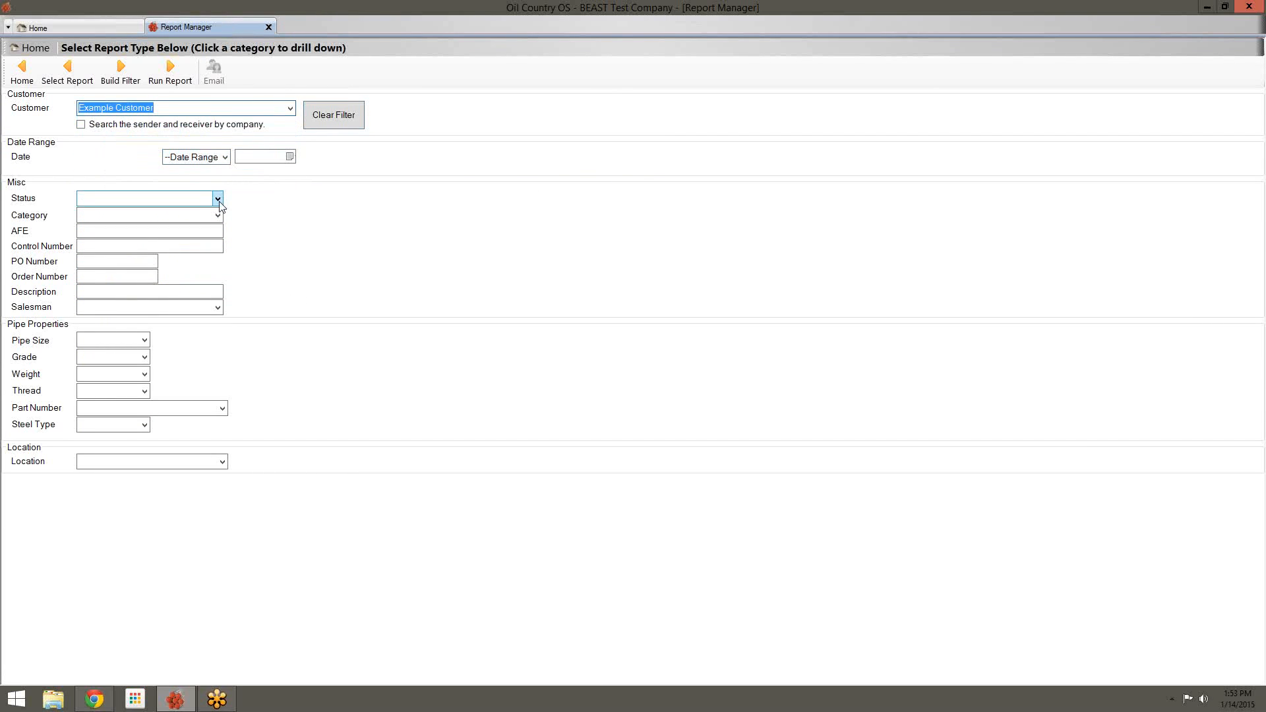
click(217, 199)
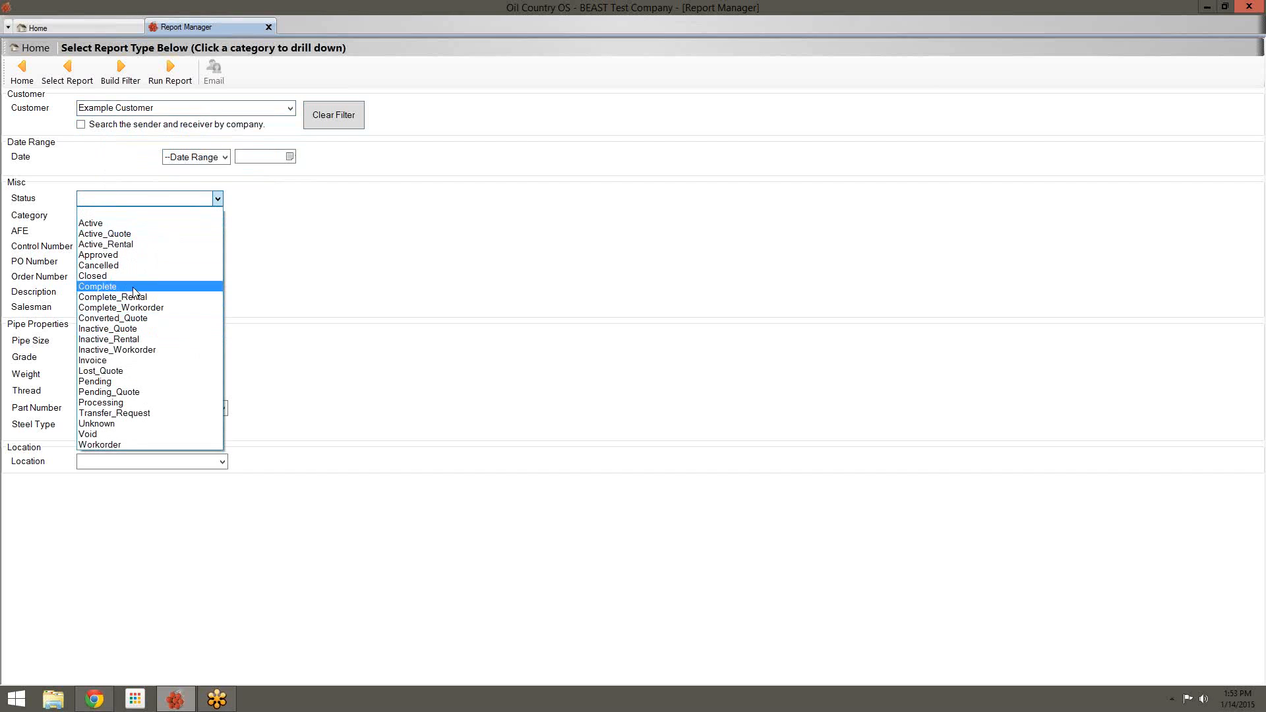
click(126, 286)
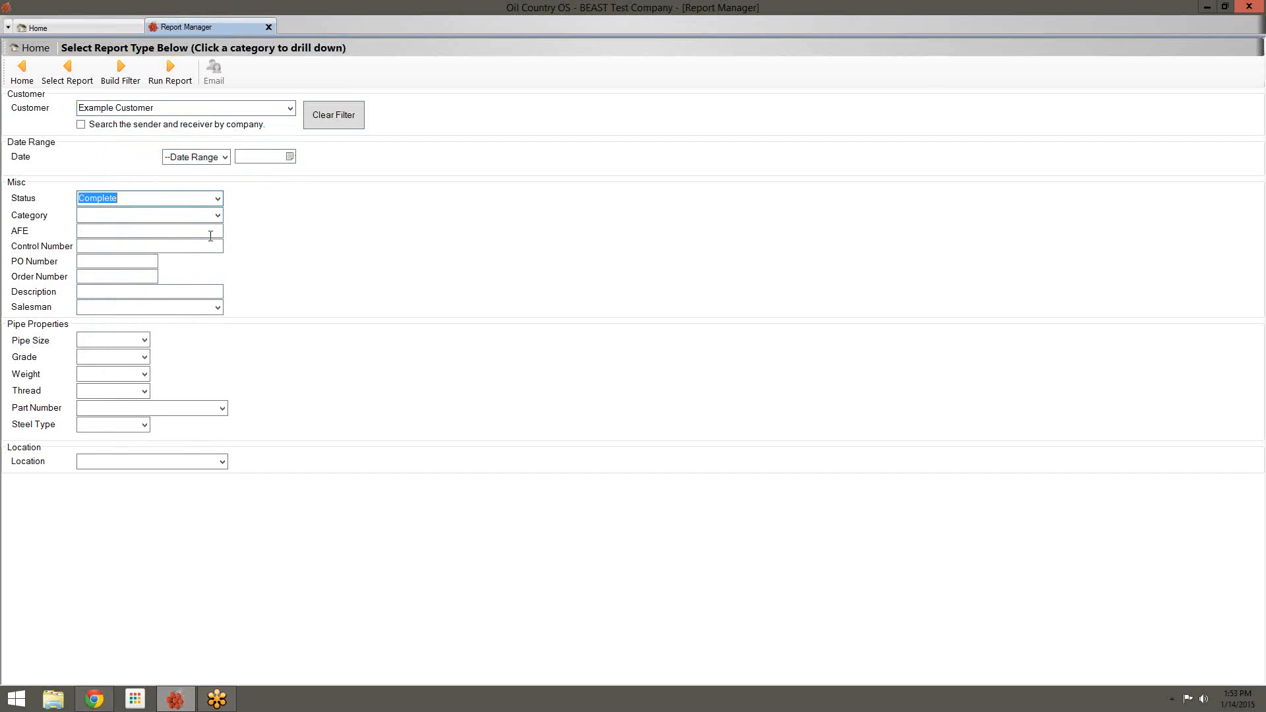
click(114, 274)
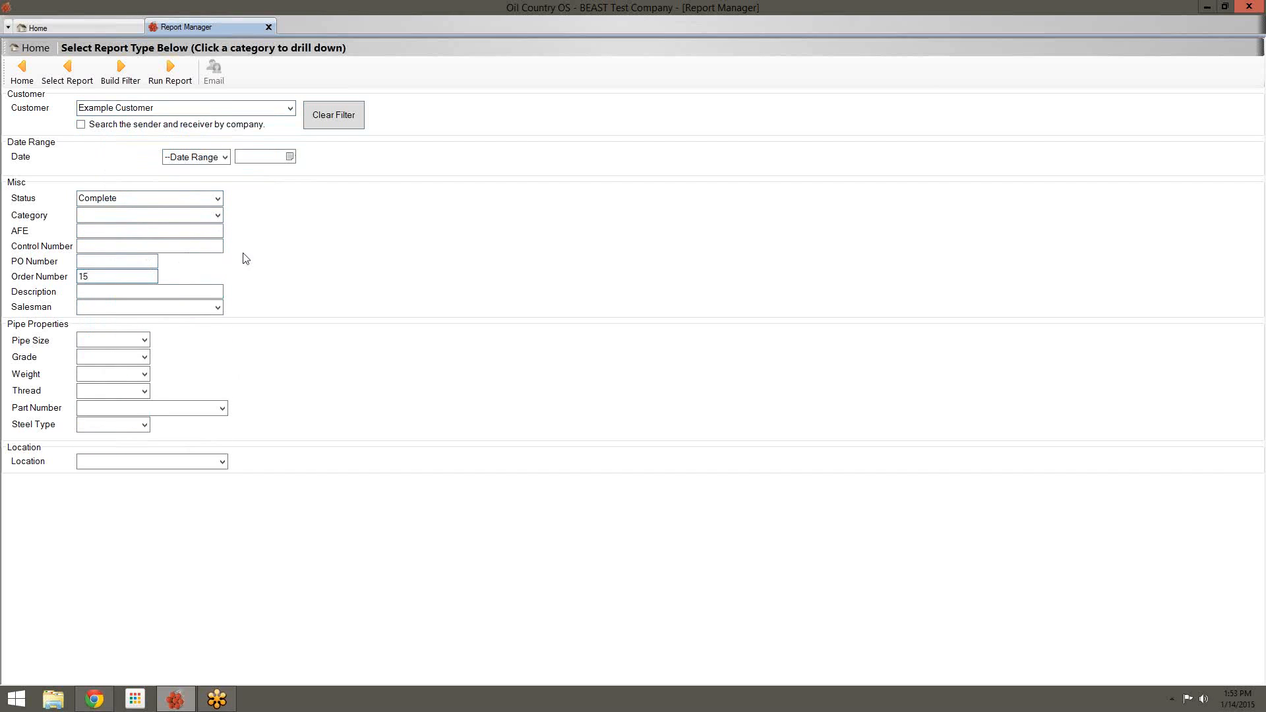
click(170, 71)
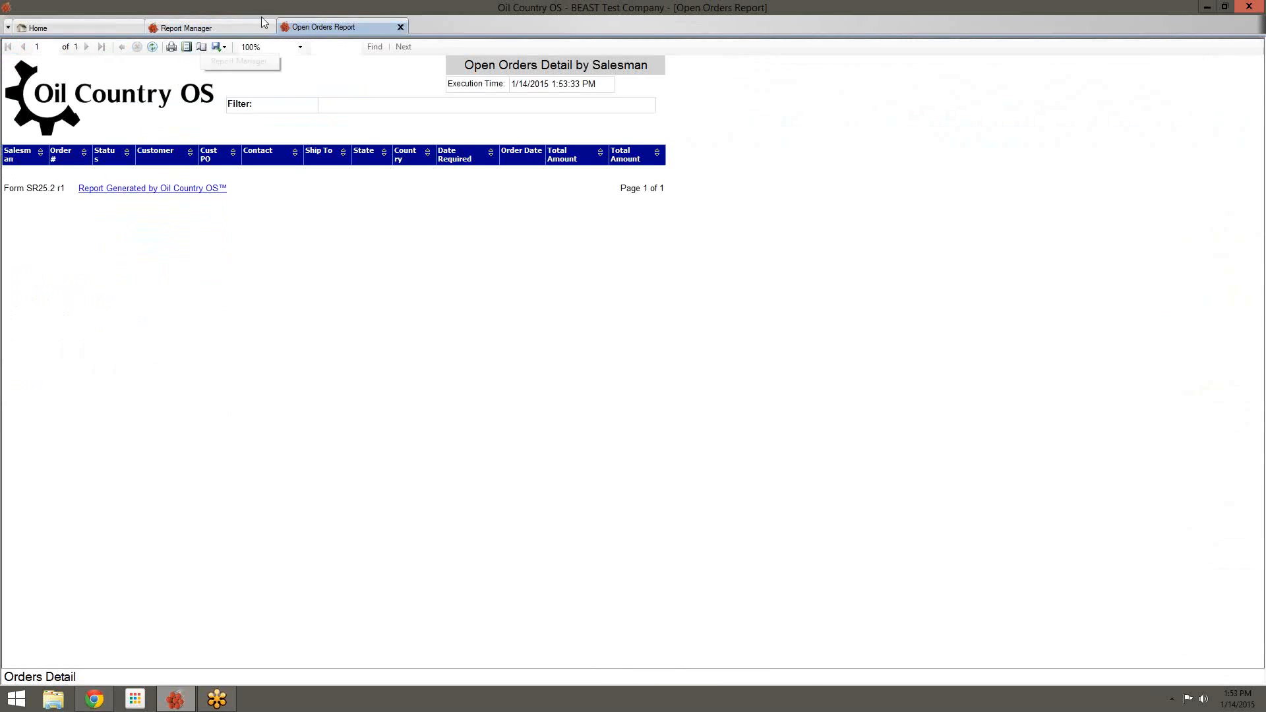
click(400, 27)
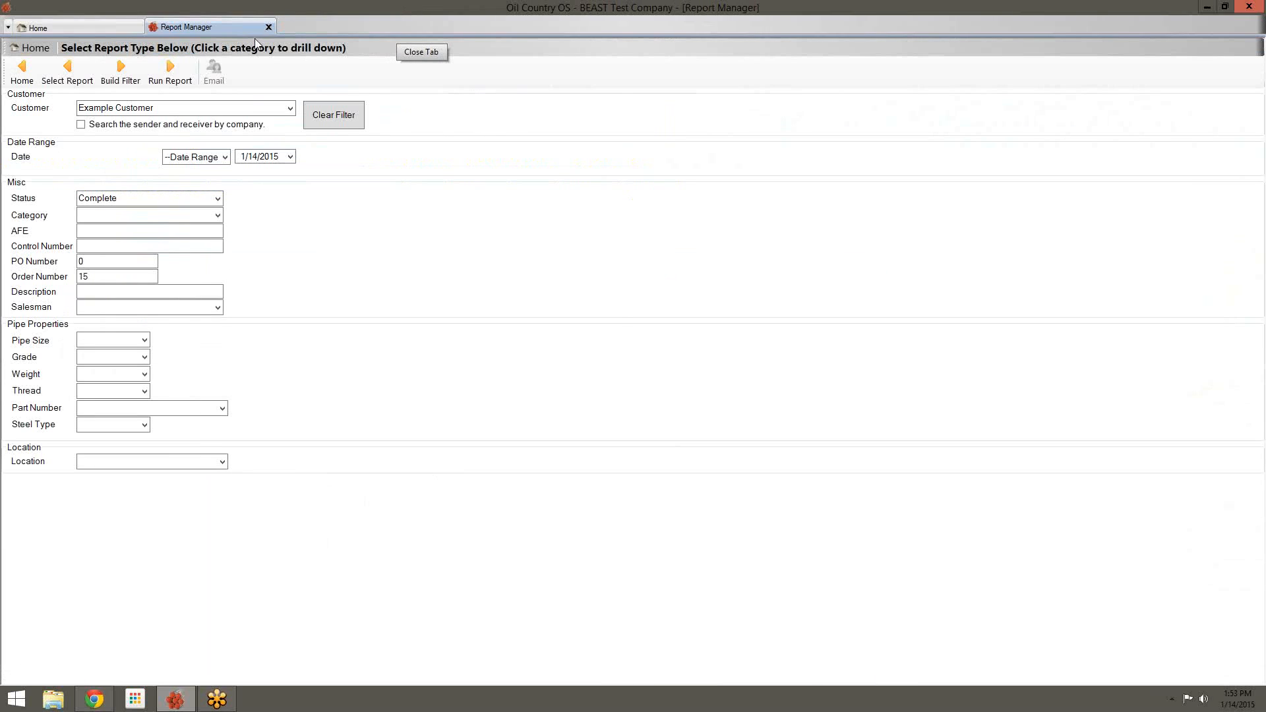
Run the Quote Conversion Detail and Quote Conversion Summary reports, closing each one after viewing it
click(23, 72)
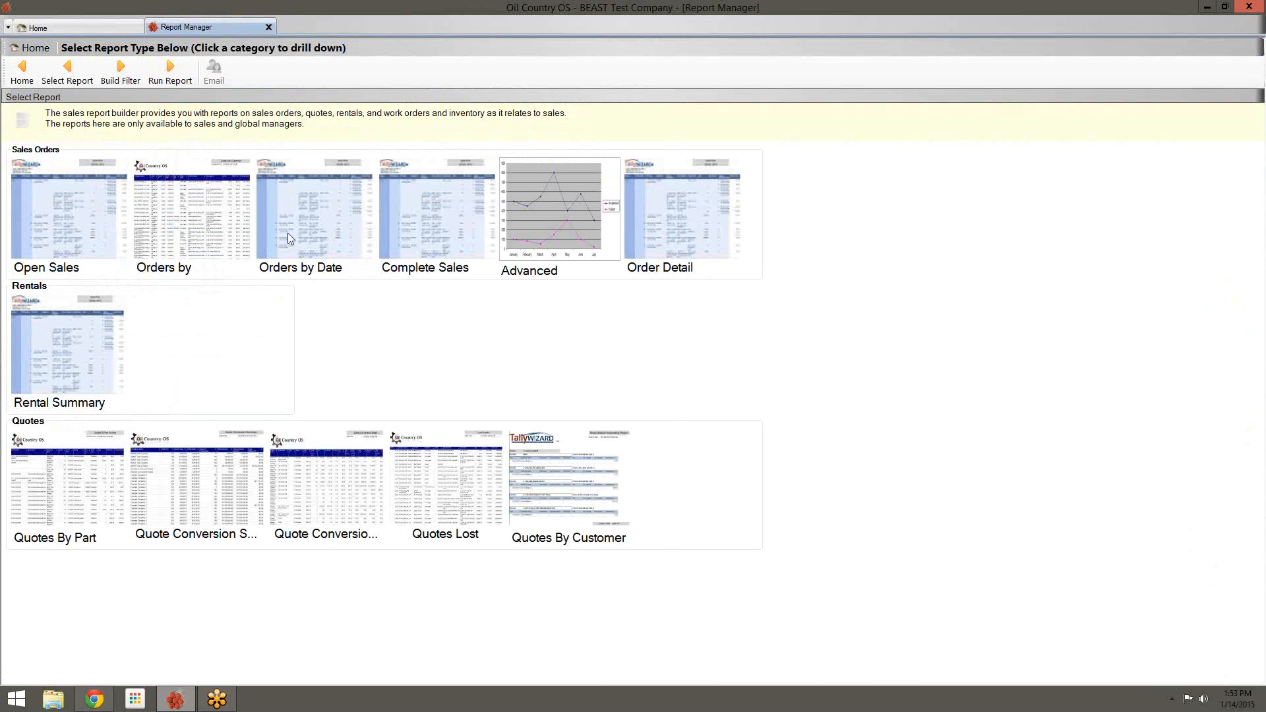
click(337, 480)
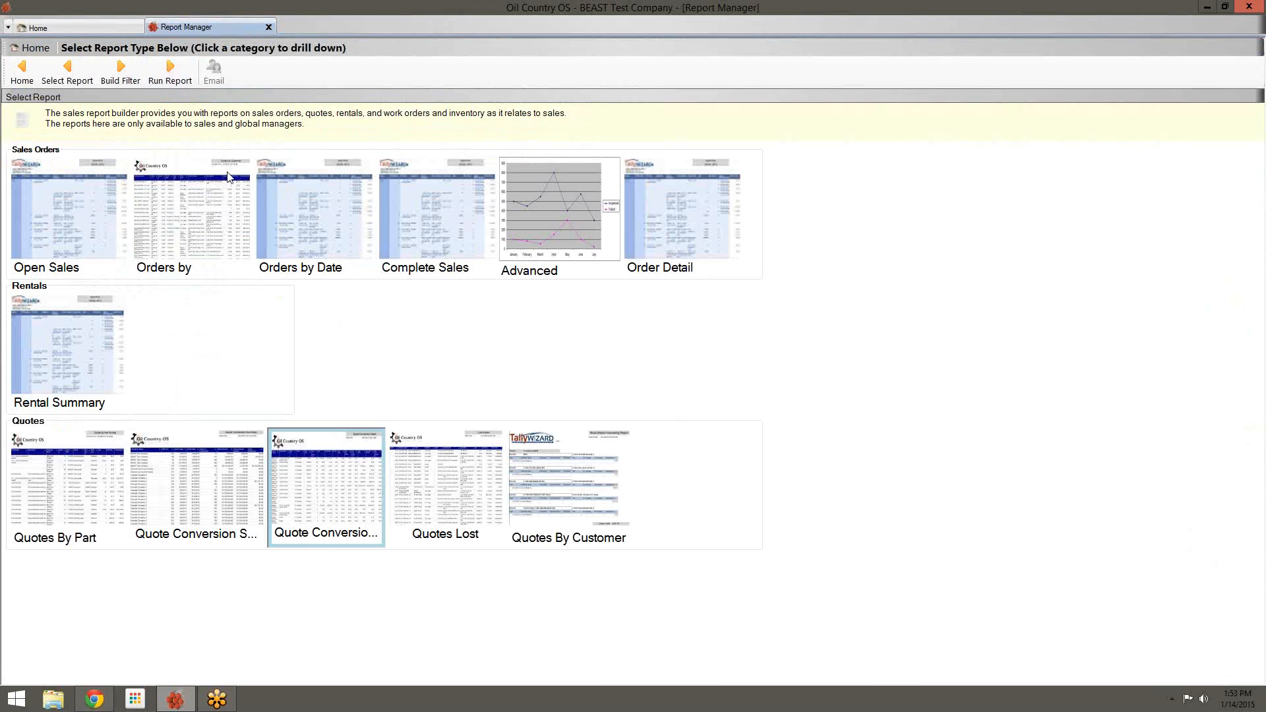
click(190, 86)
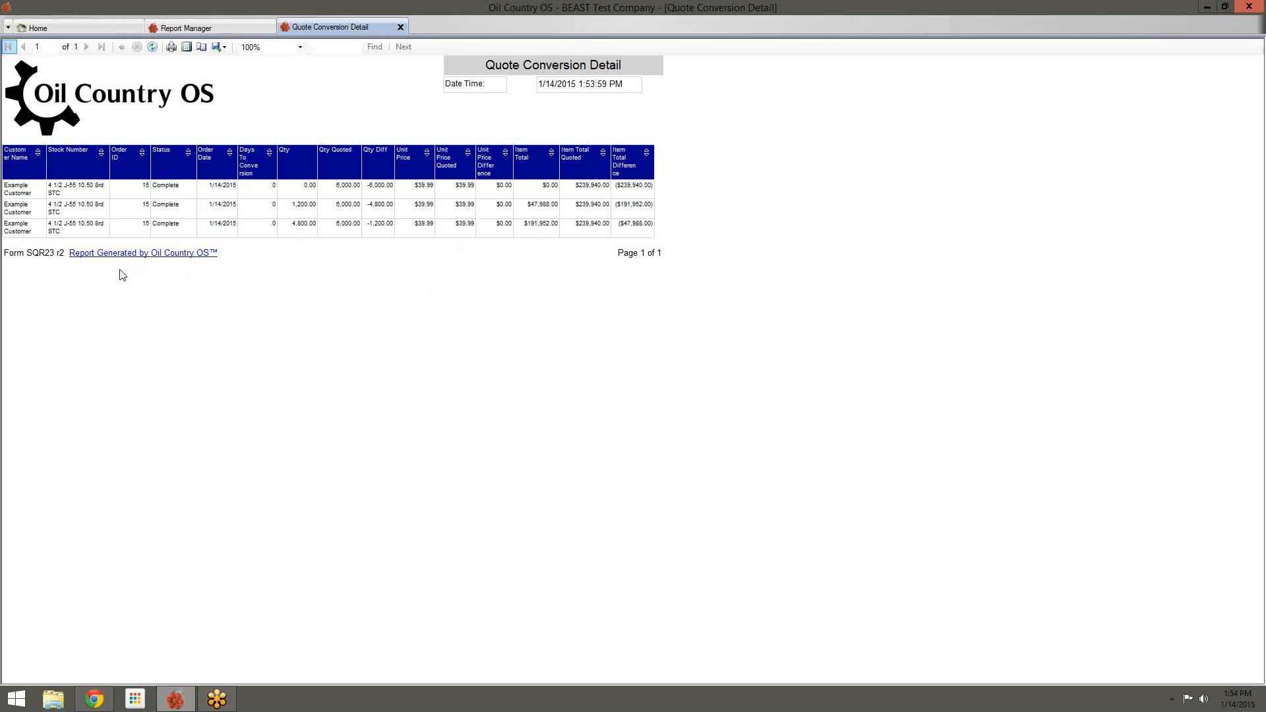
click(400, 27)
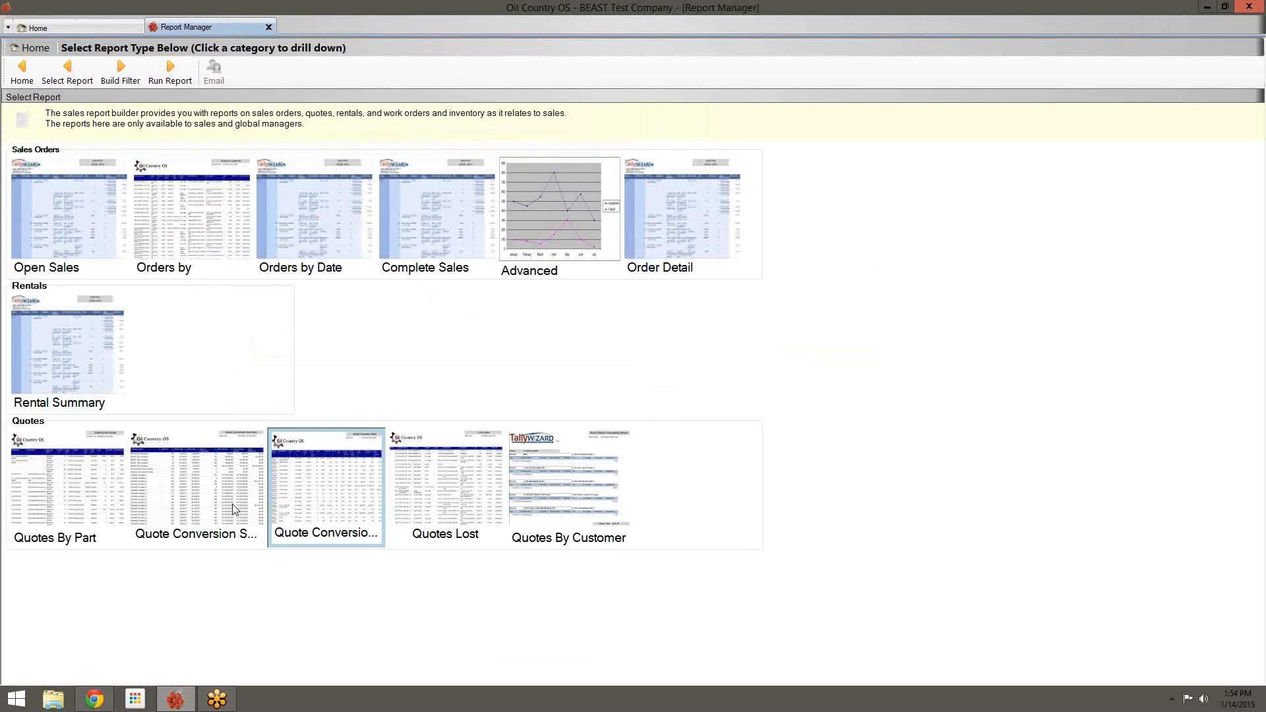
click(170, 73)
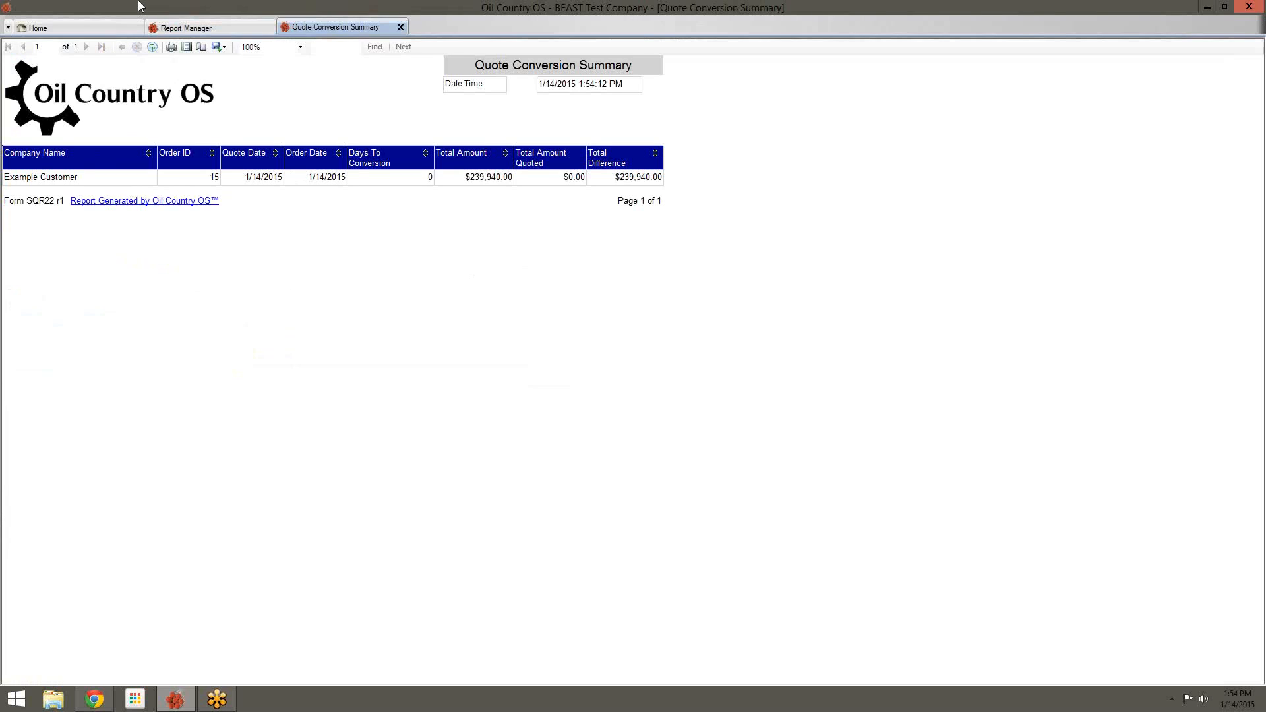
click(400, 27)
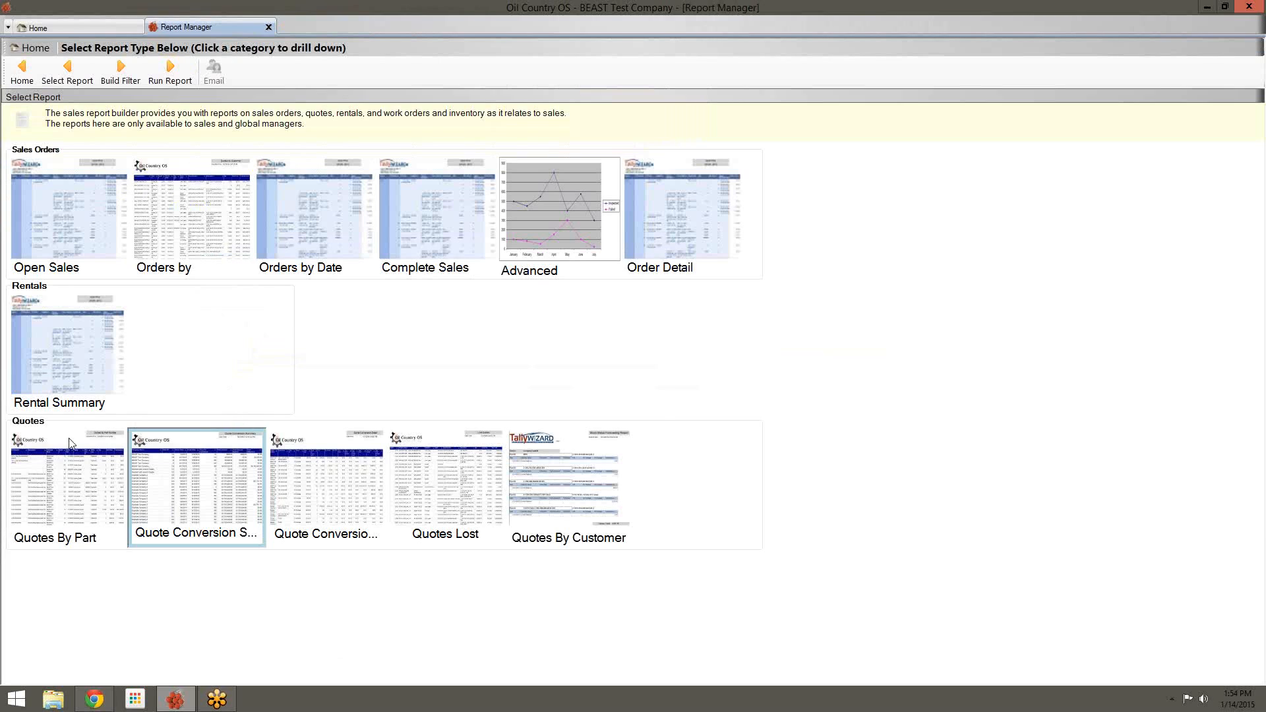
Run the Quotes By Part report and close it after viewing
click(50, 453)
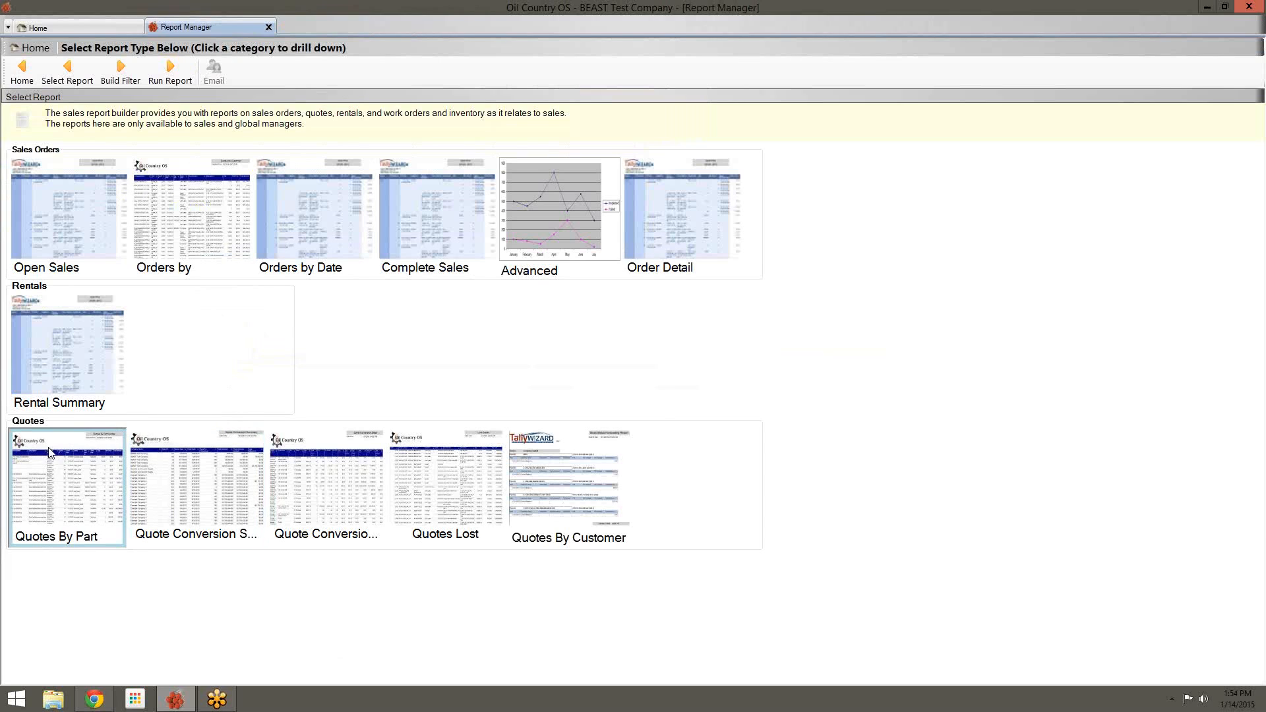
click(183, 70)
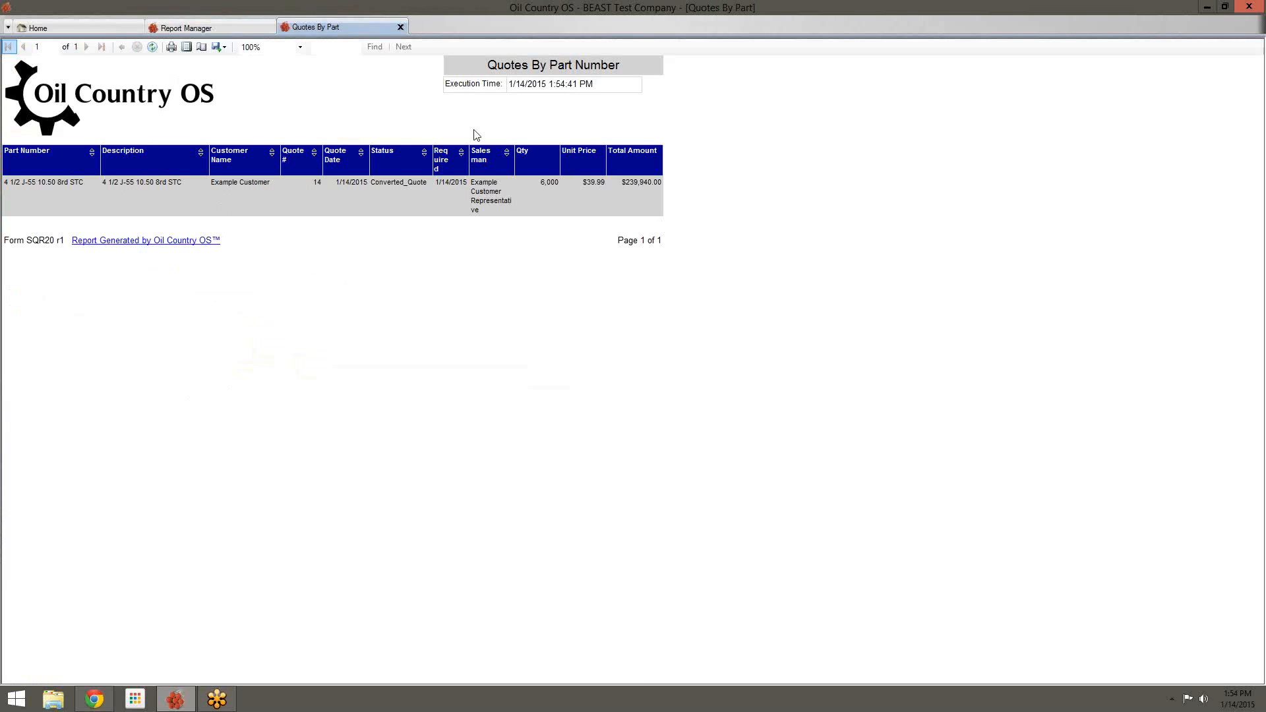
click(401, 28)
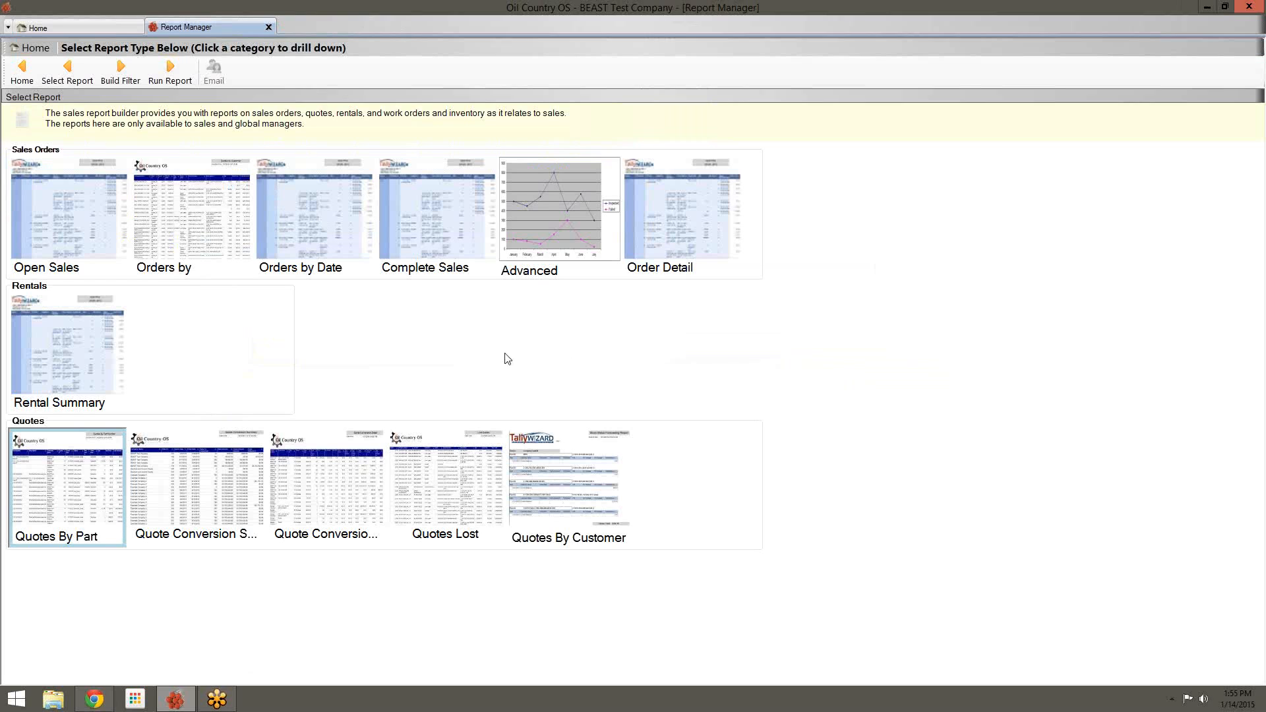
View the filter options for the Orders by report and close the report manager
click(226, 280)
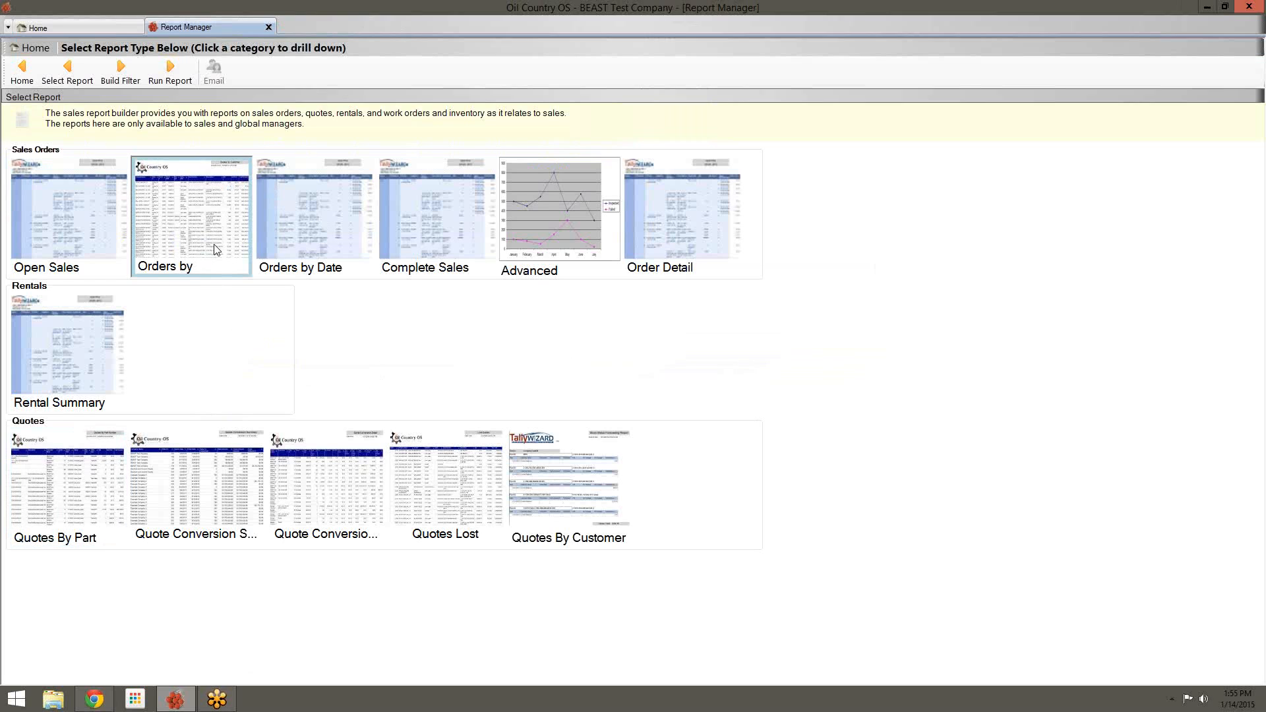
click(124, 77)
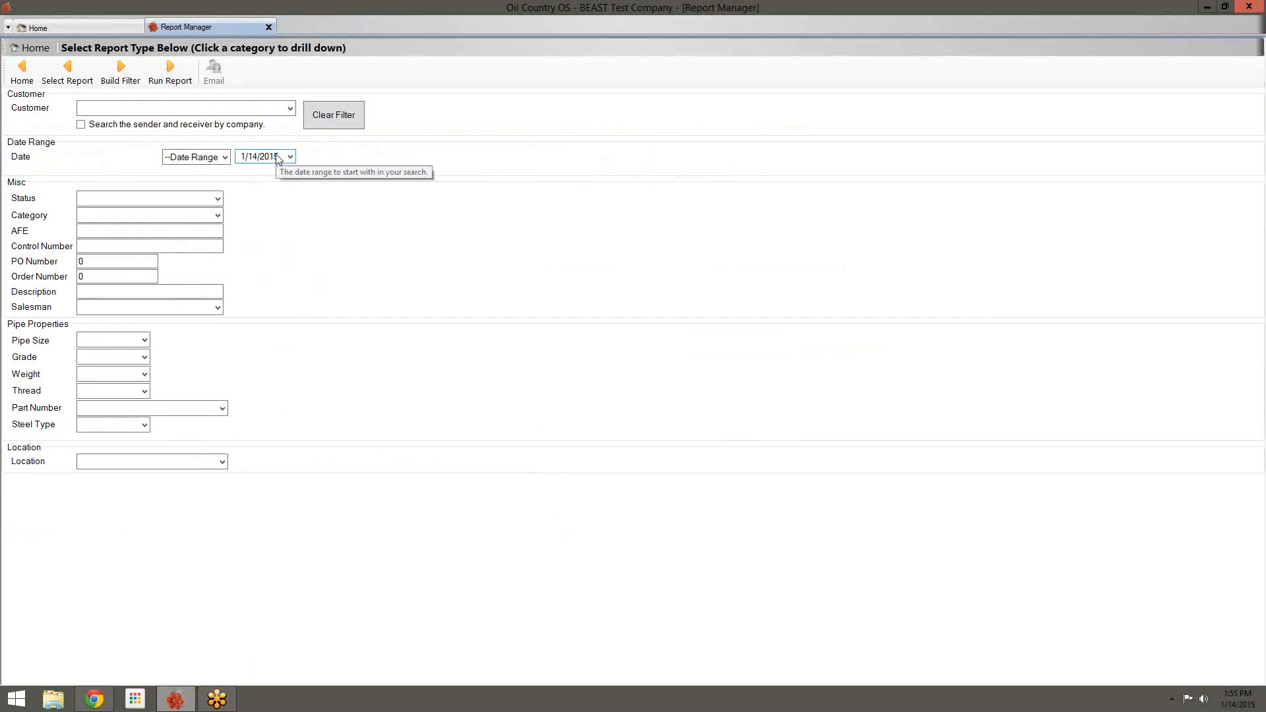
click(269, 27)
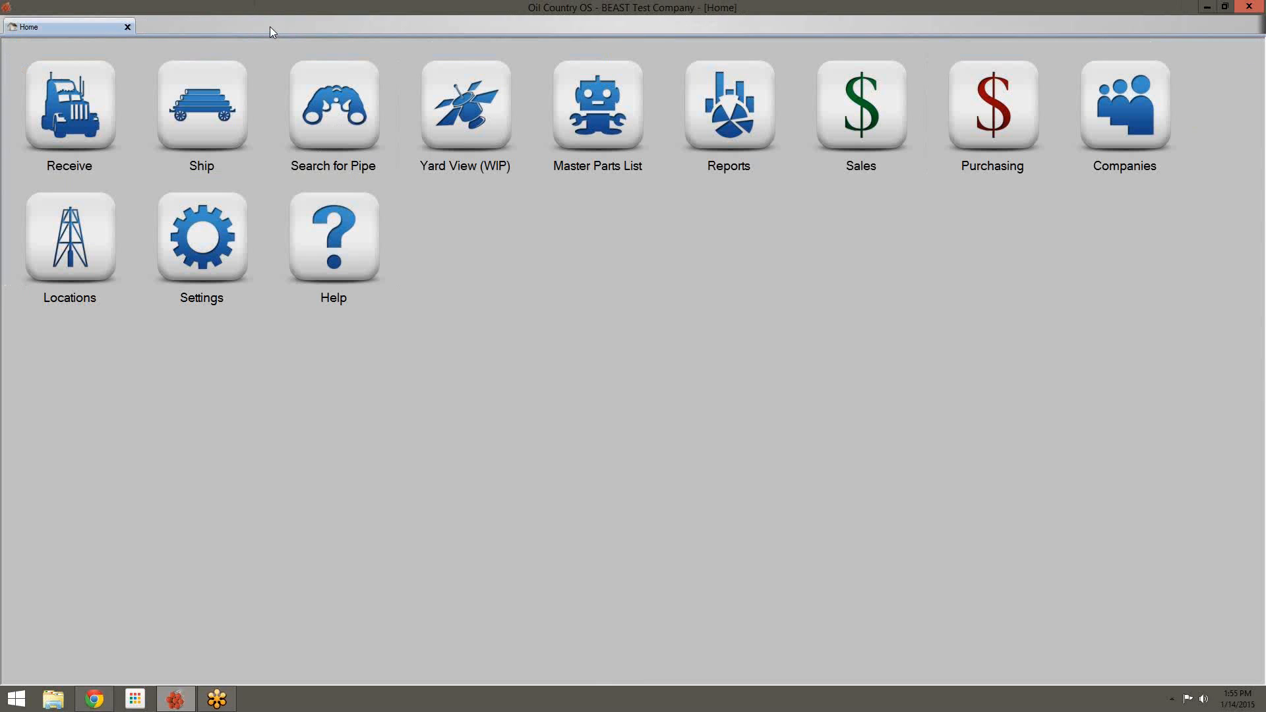
Open the sales order explorer and search for all orders with status Complete
click(854, 126)
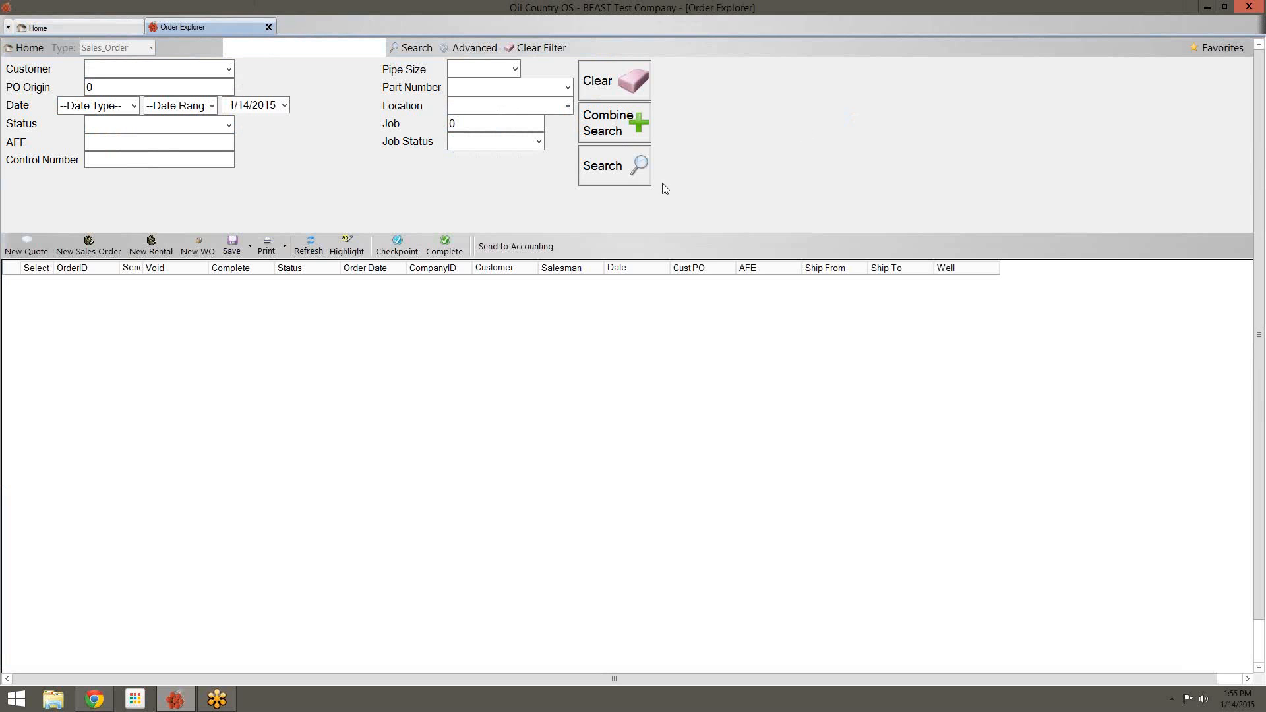
click(637, 173)
click(228, 125)
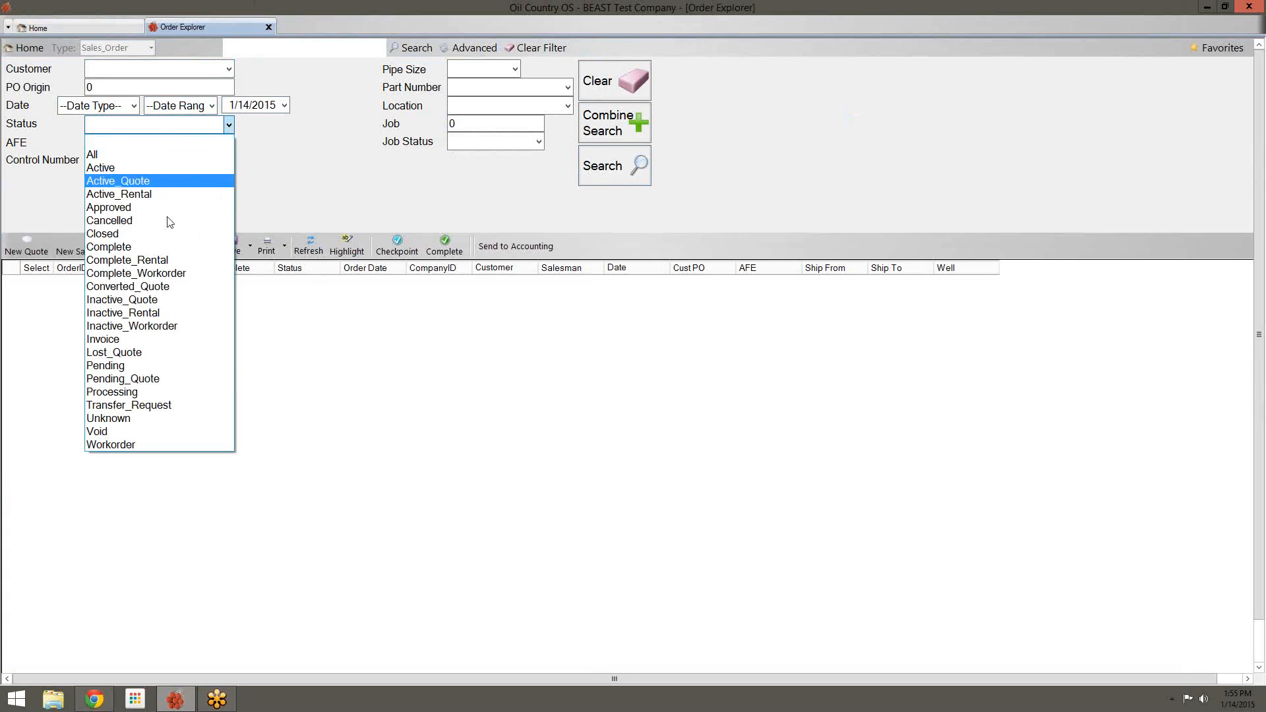
click(132, 246)
click(600, 184)
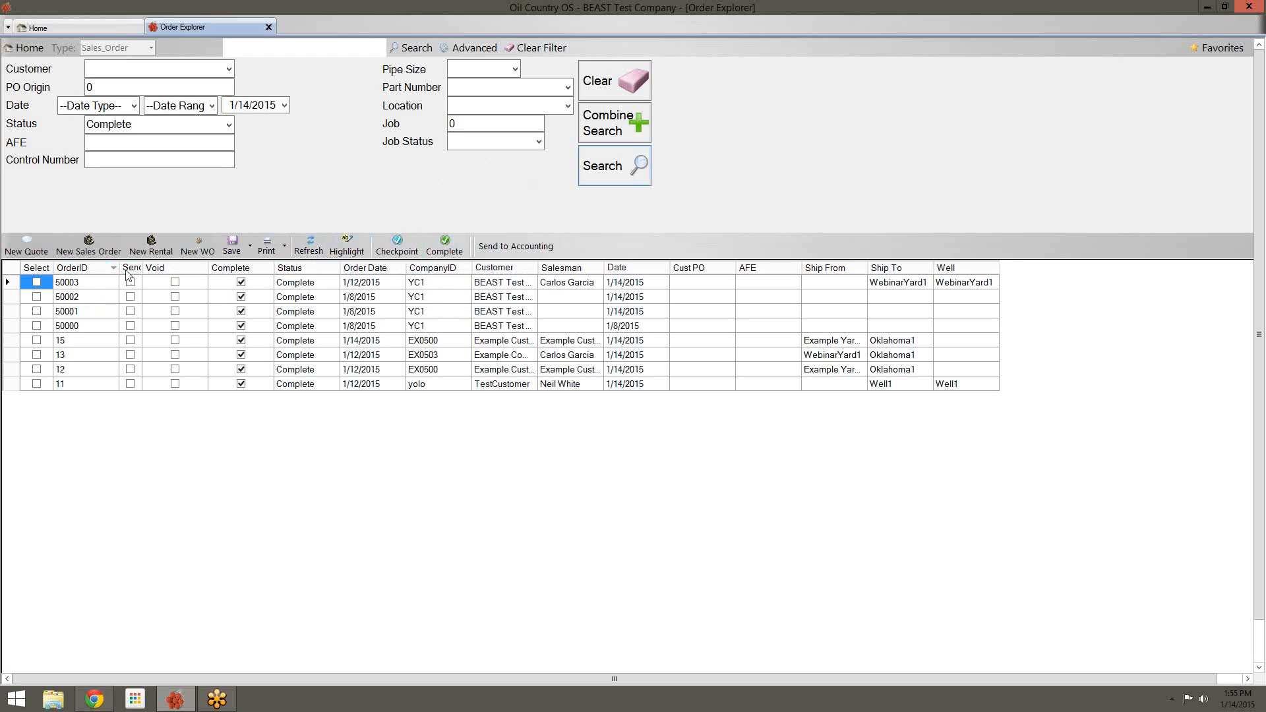
Open Example Customer's completed order shipped to Oklahoma1 to review its details, and close it again
double_click(89, 344)
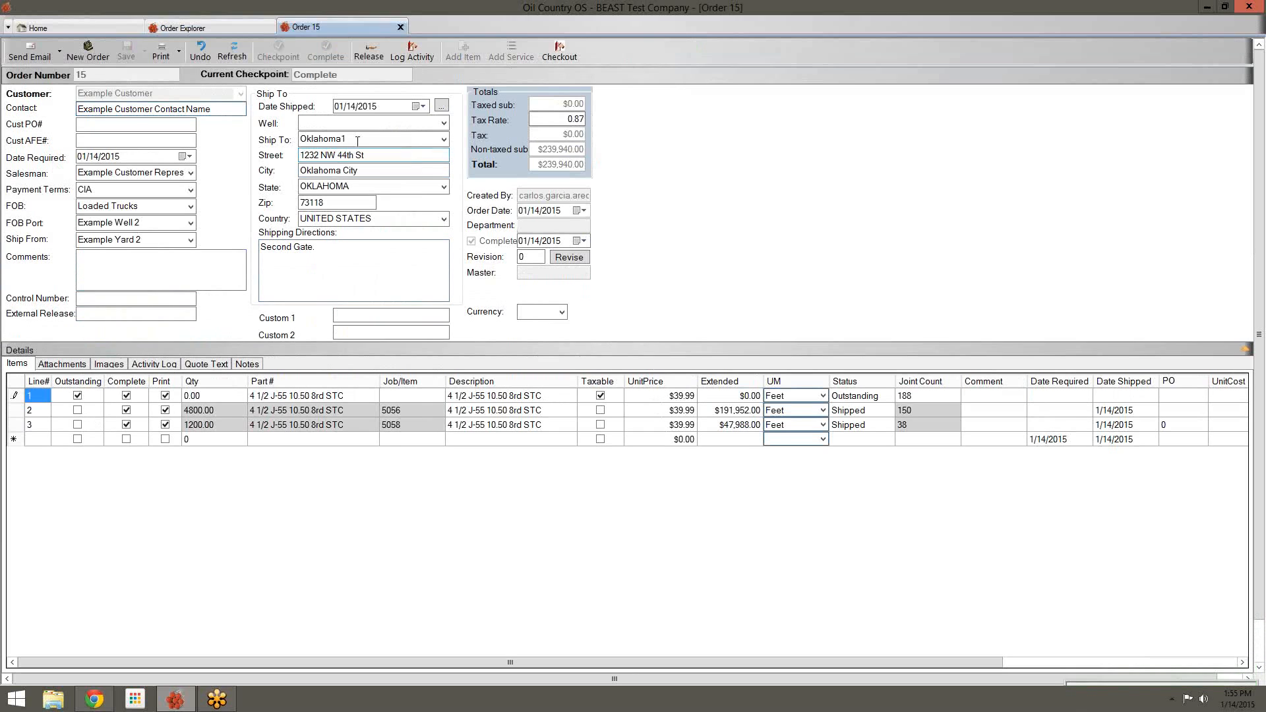
click(400, 27)
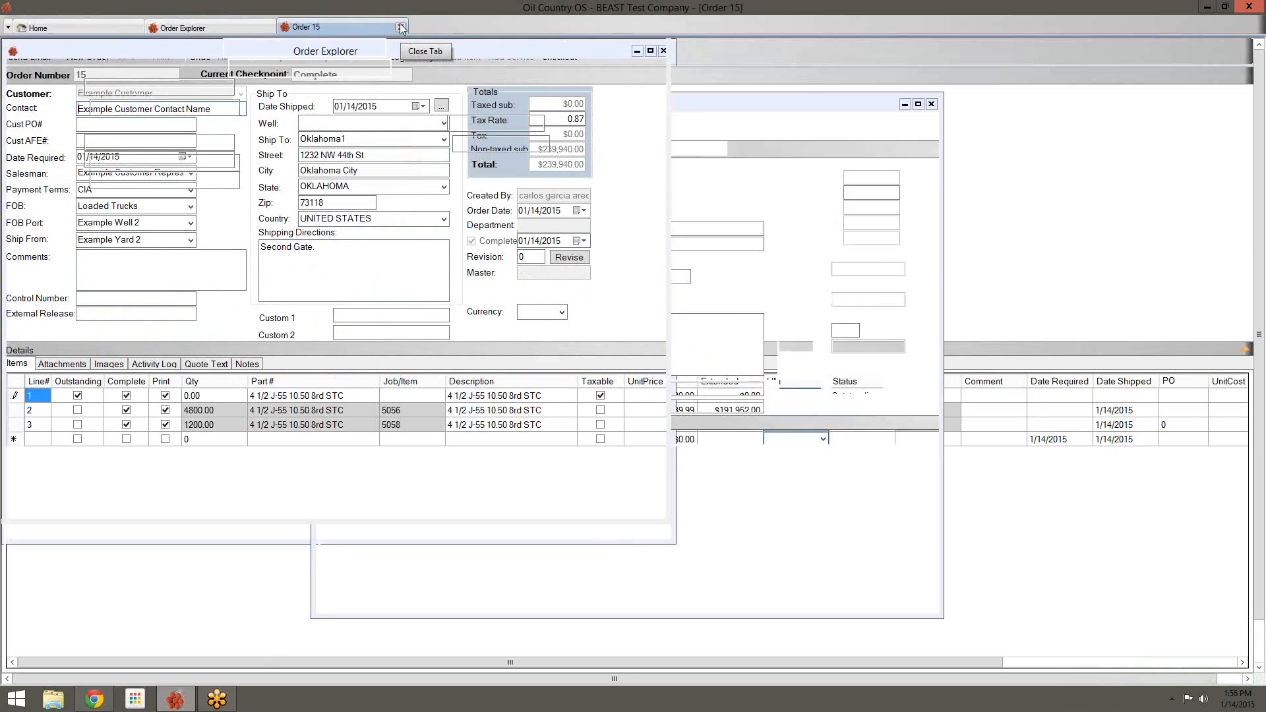
Create a new sales order for Example Customer
click(97, 256)
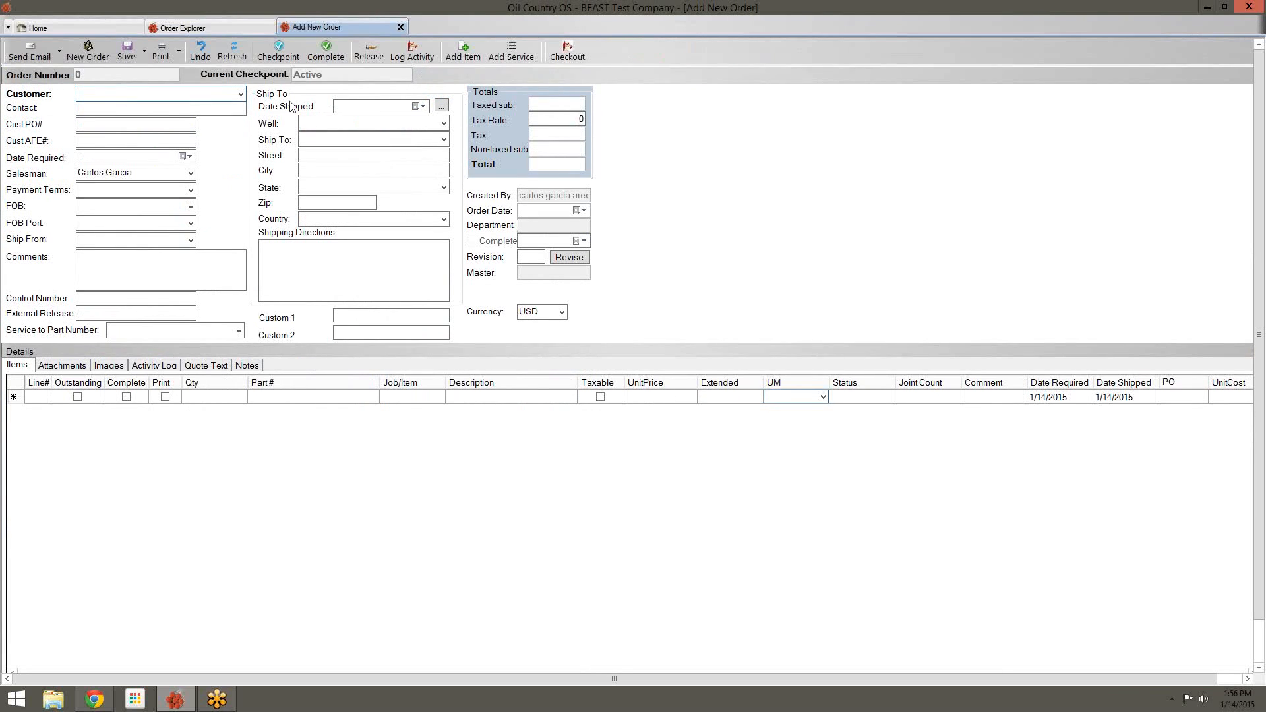
click(240, 94)
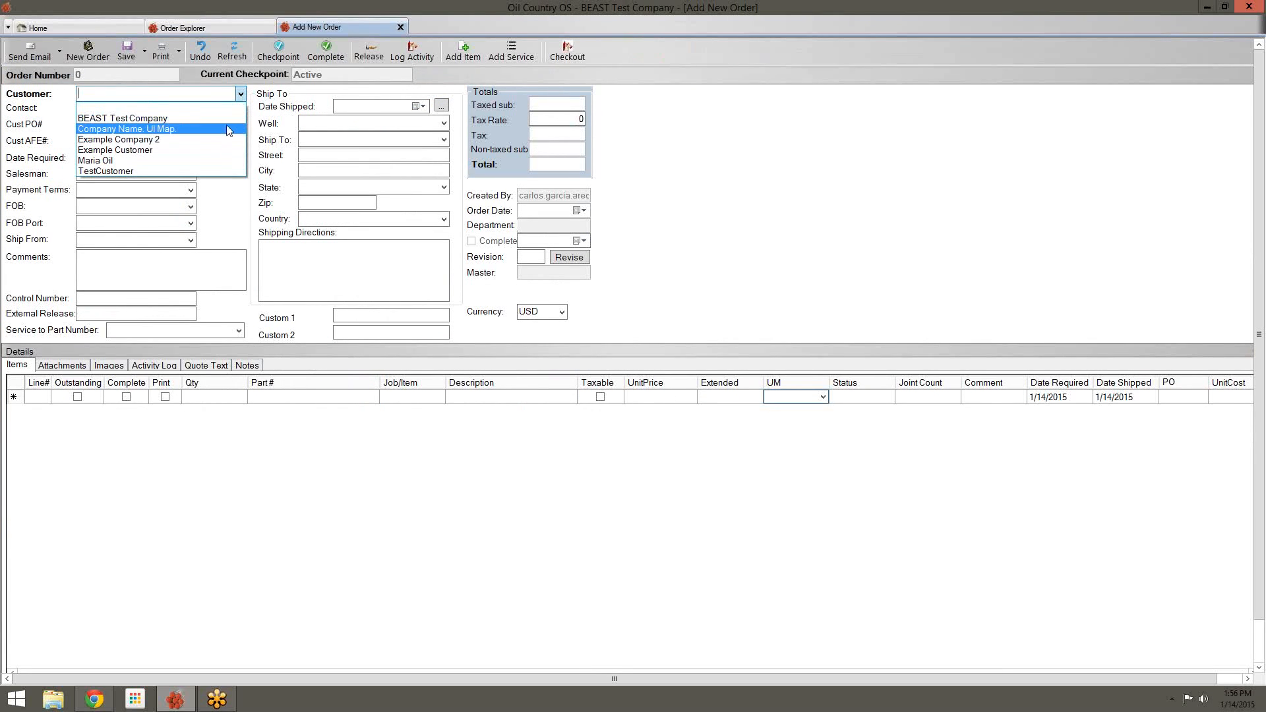
click(221, 150)
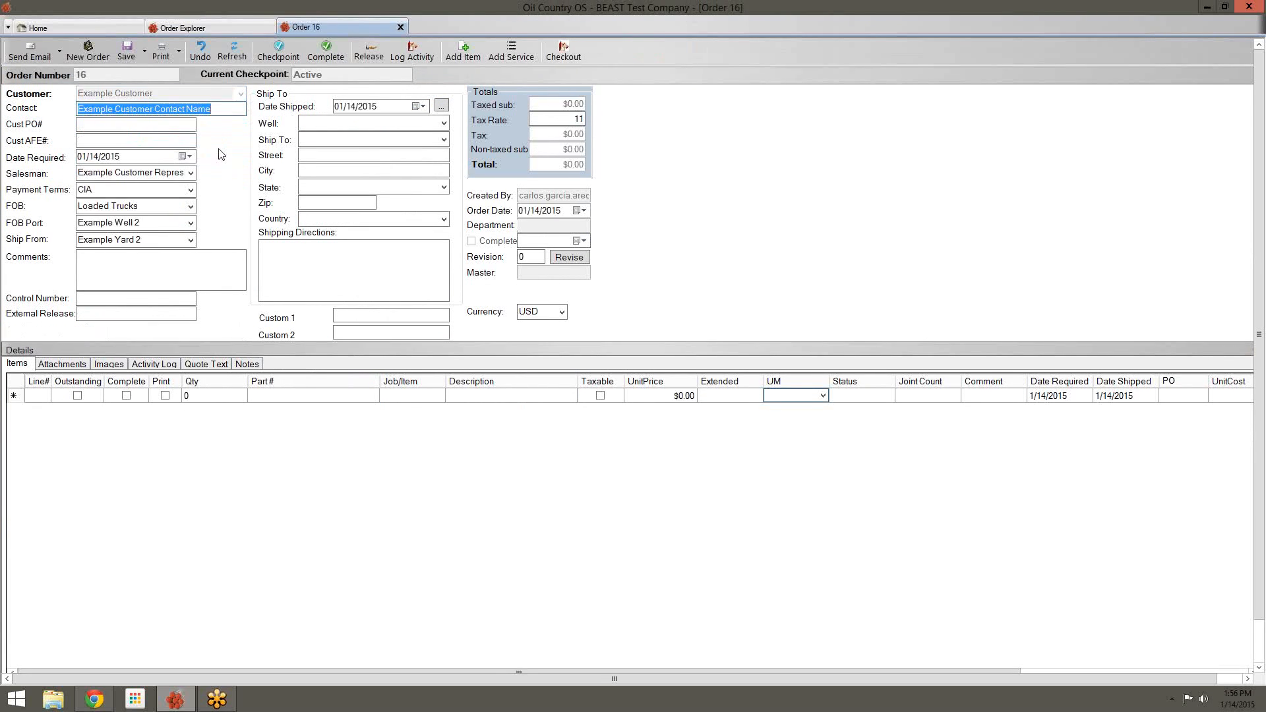
Add the entire existing pipe job 5057 from rack B1 to the sales order as a line item
click(455, 53)
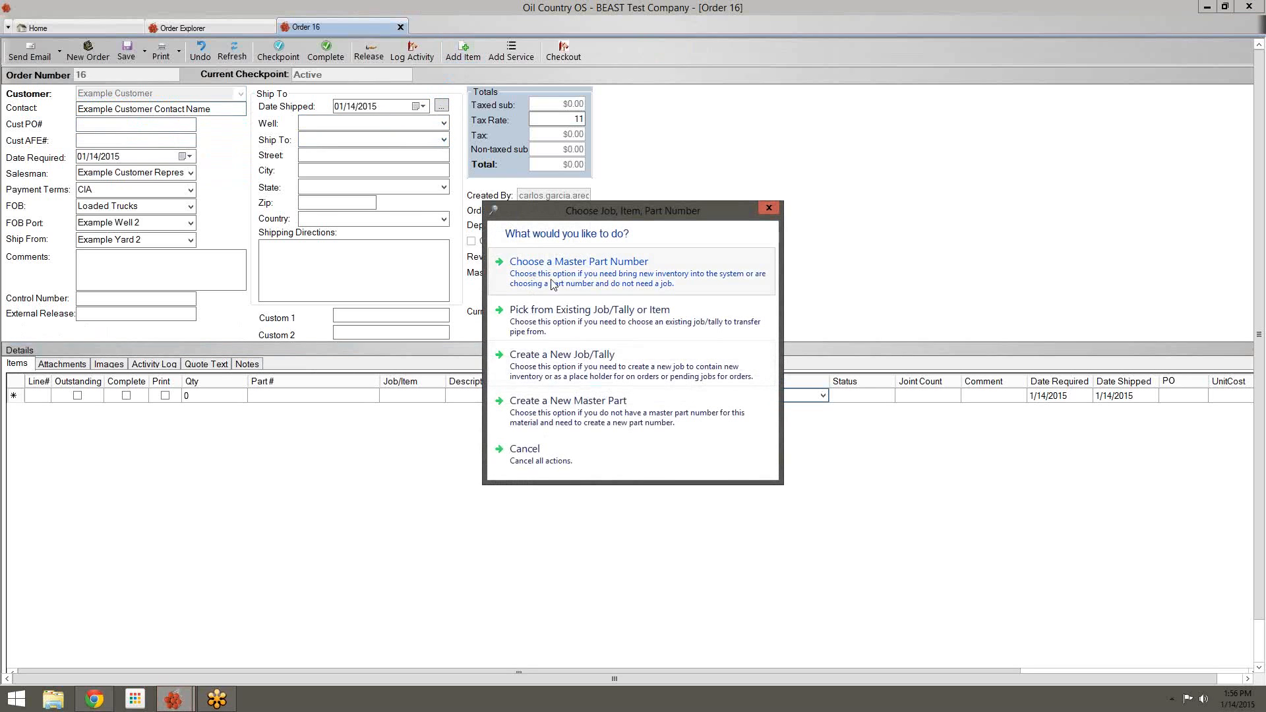
click(583, 323)
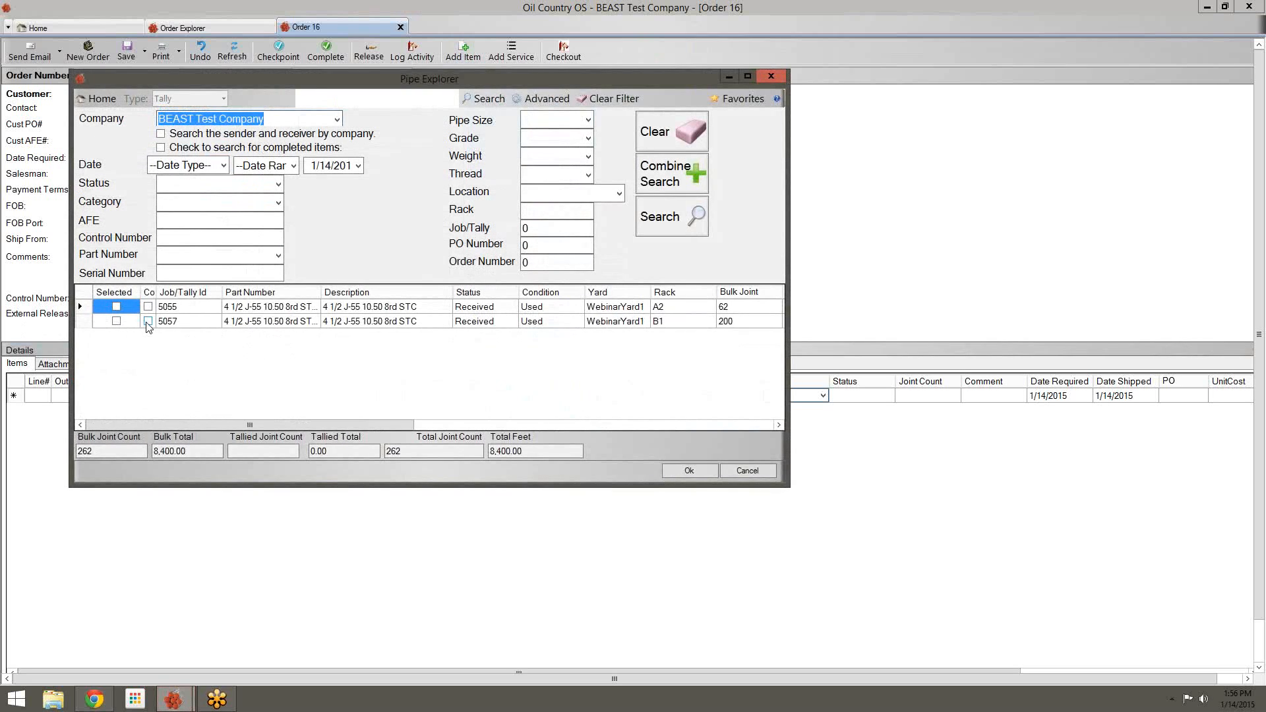
click(118, 321)
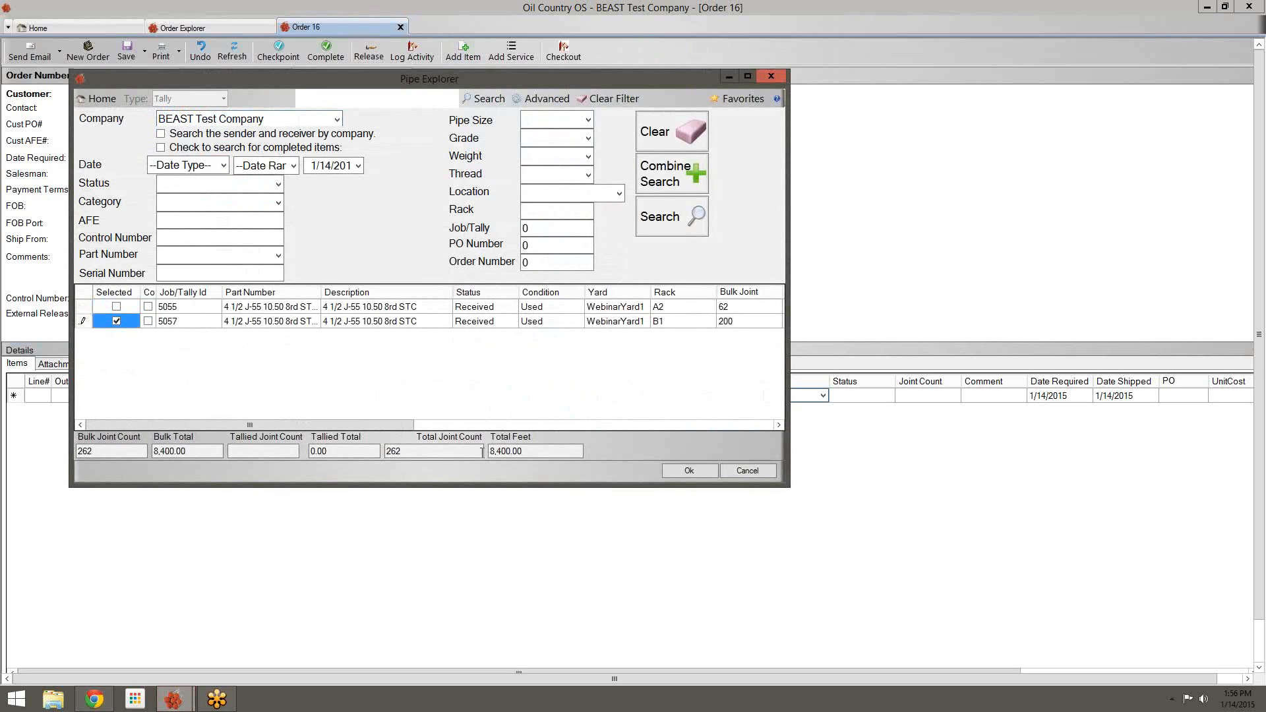
click(684, 469)
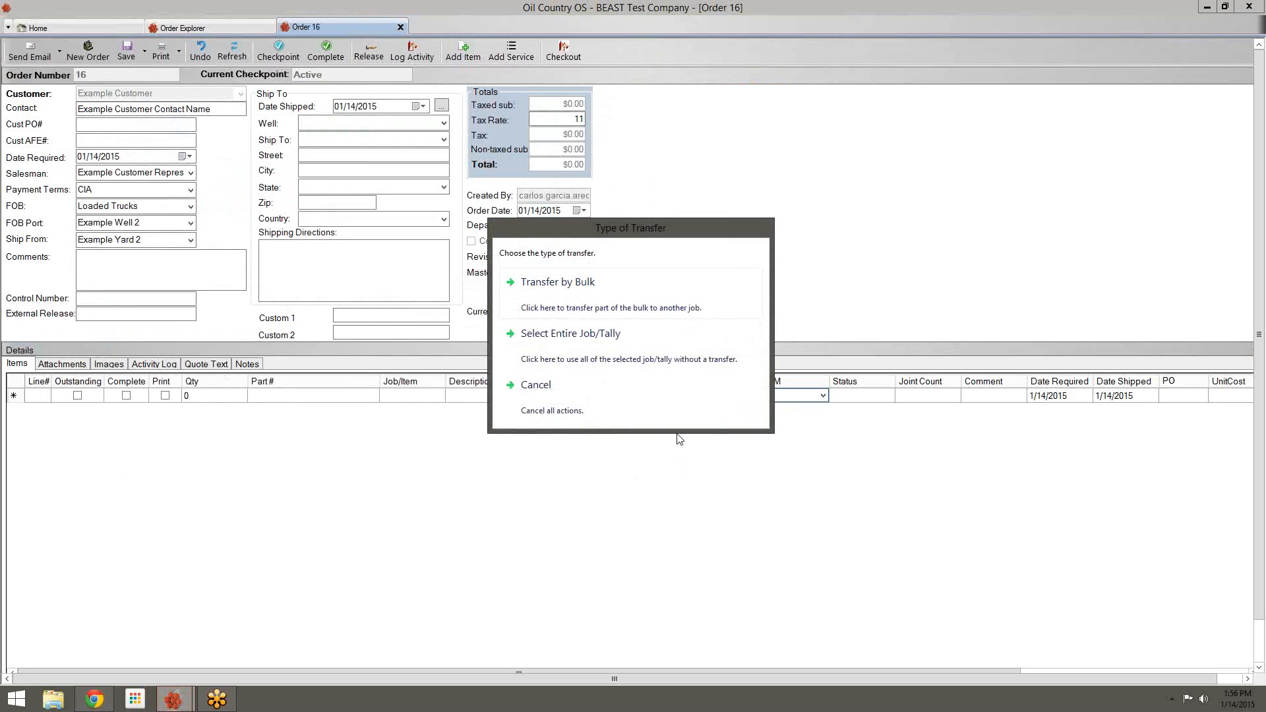
click(654, 438)
Set the pipe line's unit price to 39.99, mark the line as taxable, and close the sales order
click(691, 399)
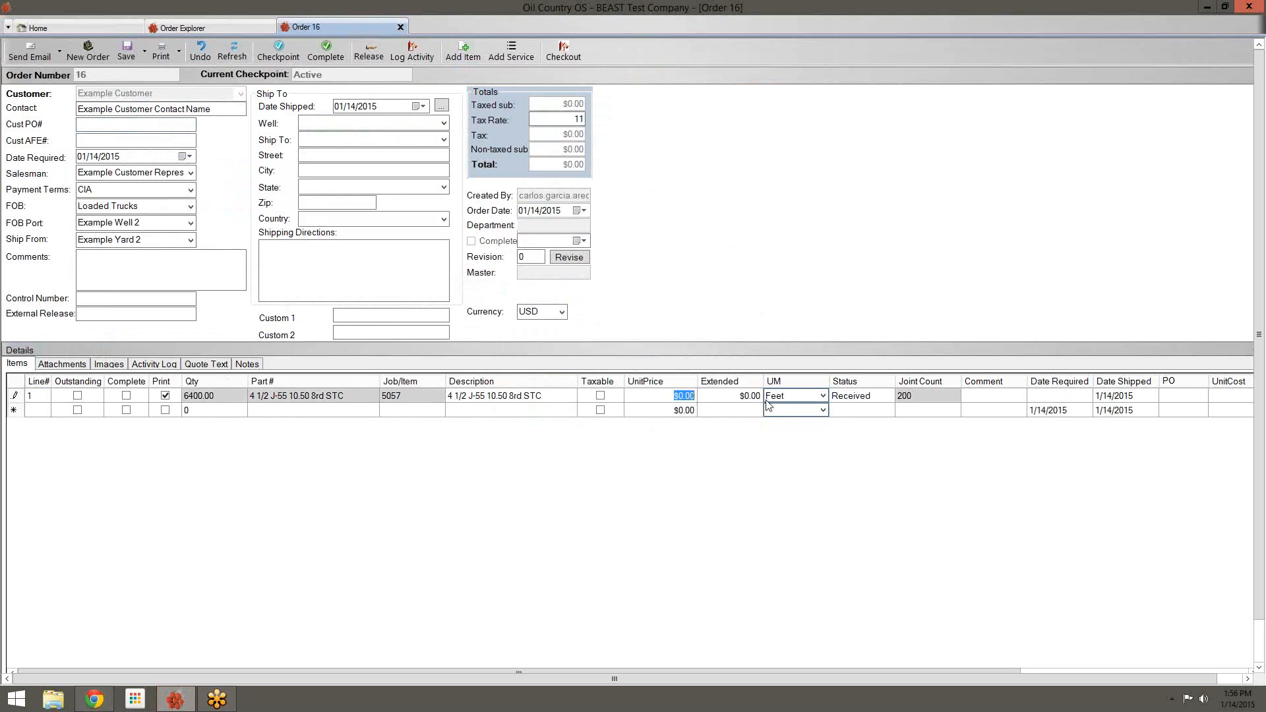
text(3.)
key(BackSpace)
text(9.99)
key(Return)
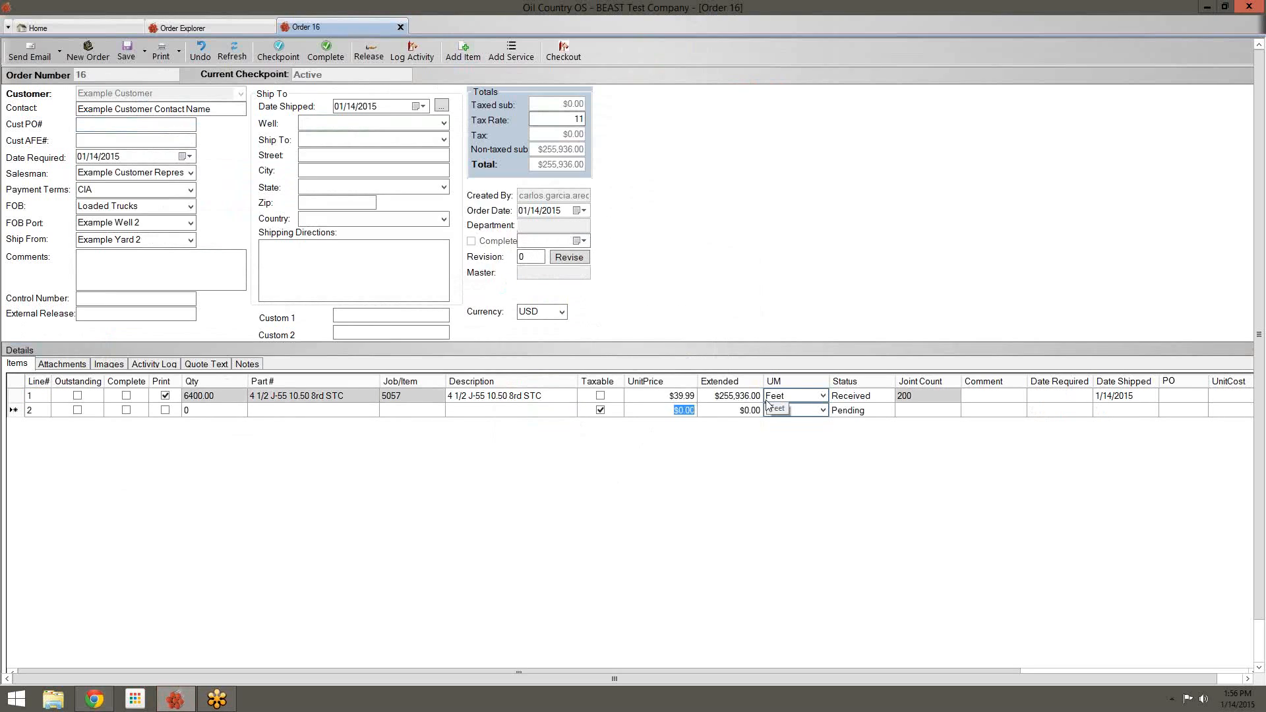
click(605, 396)
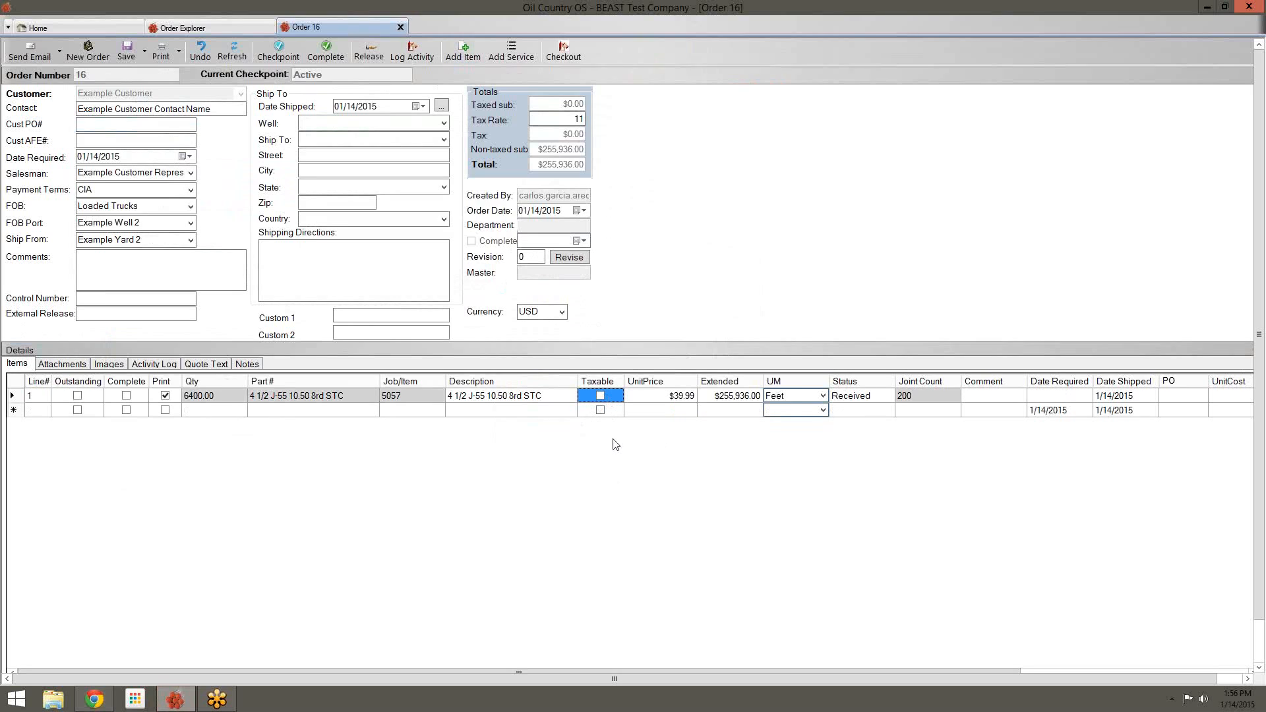
click(603, 395)
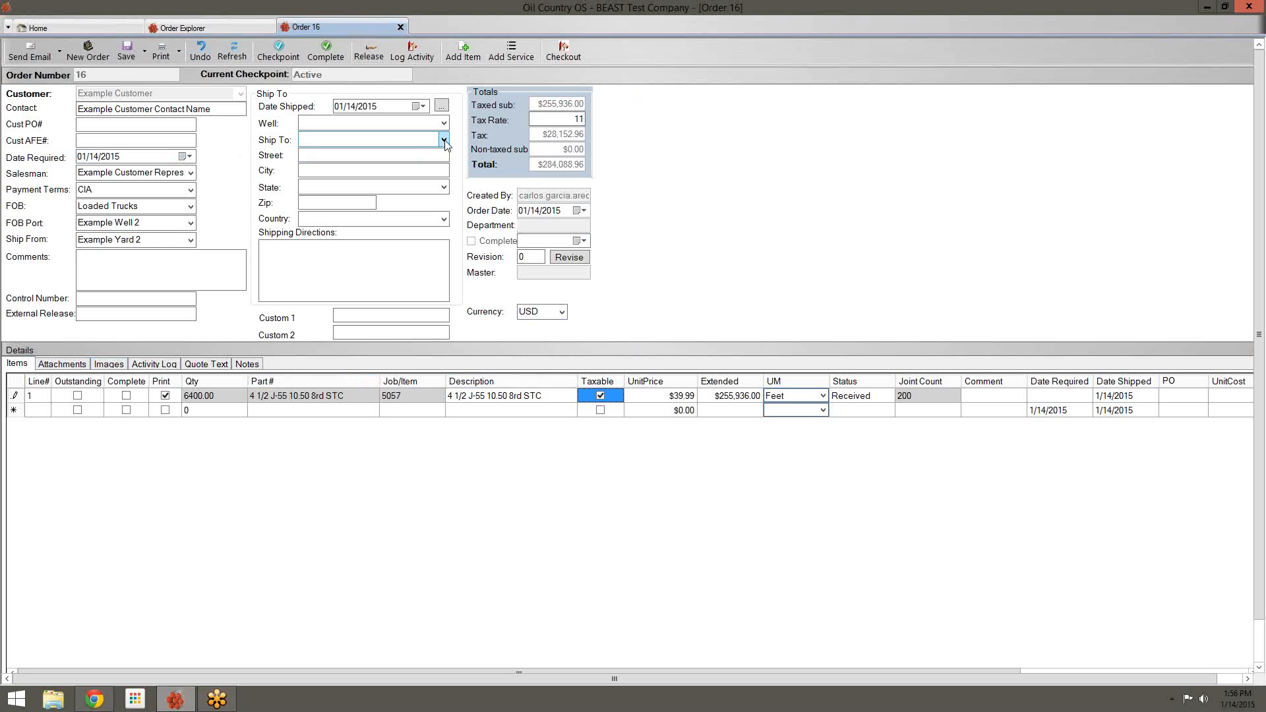
click(400, 27)
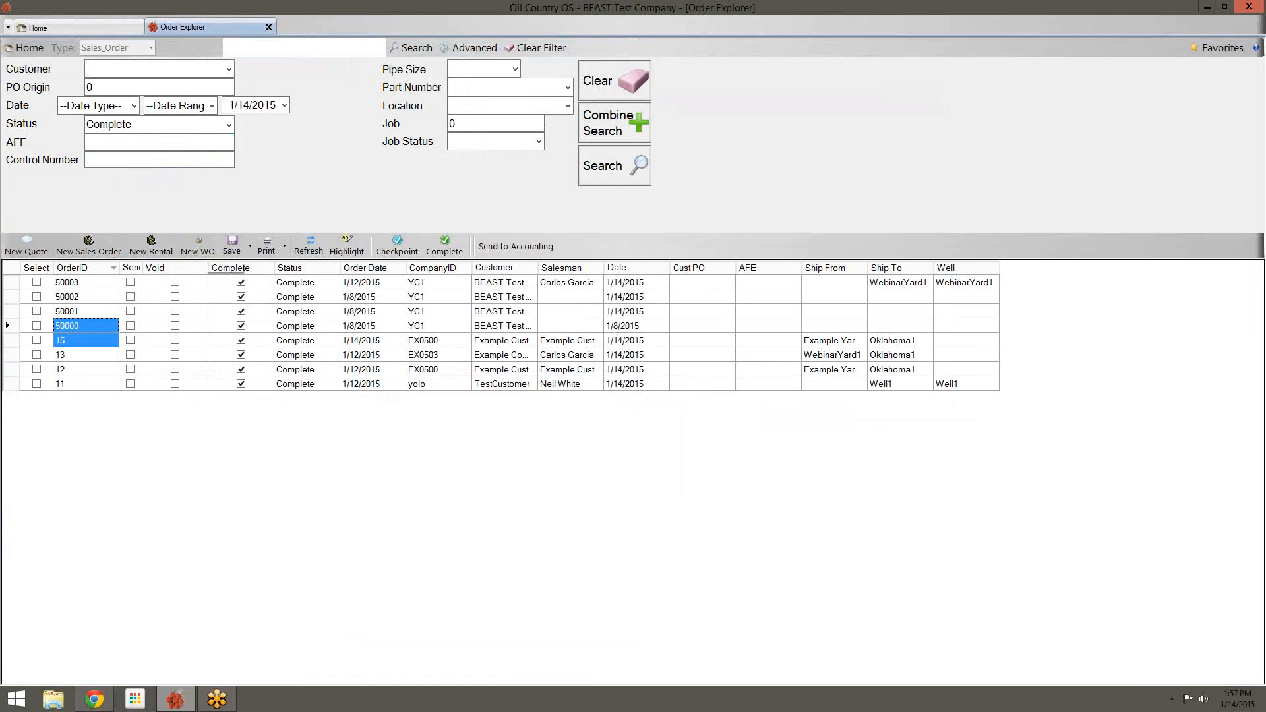
Create a new work order for Example Customer from the order explorer
click(197, 247)
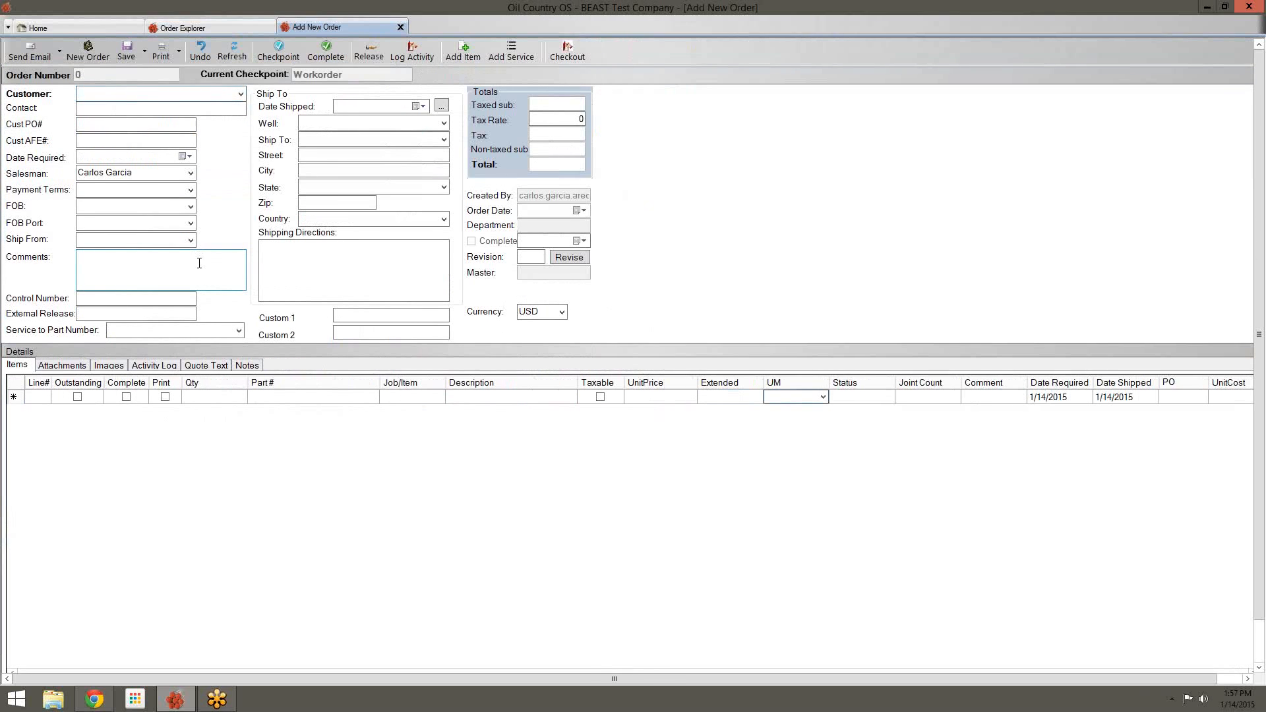
click(241, 95)
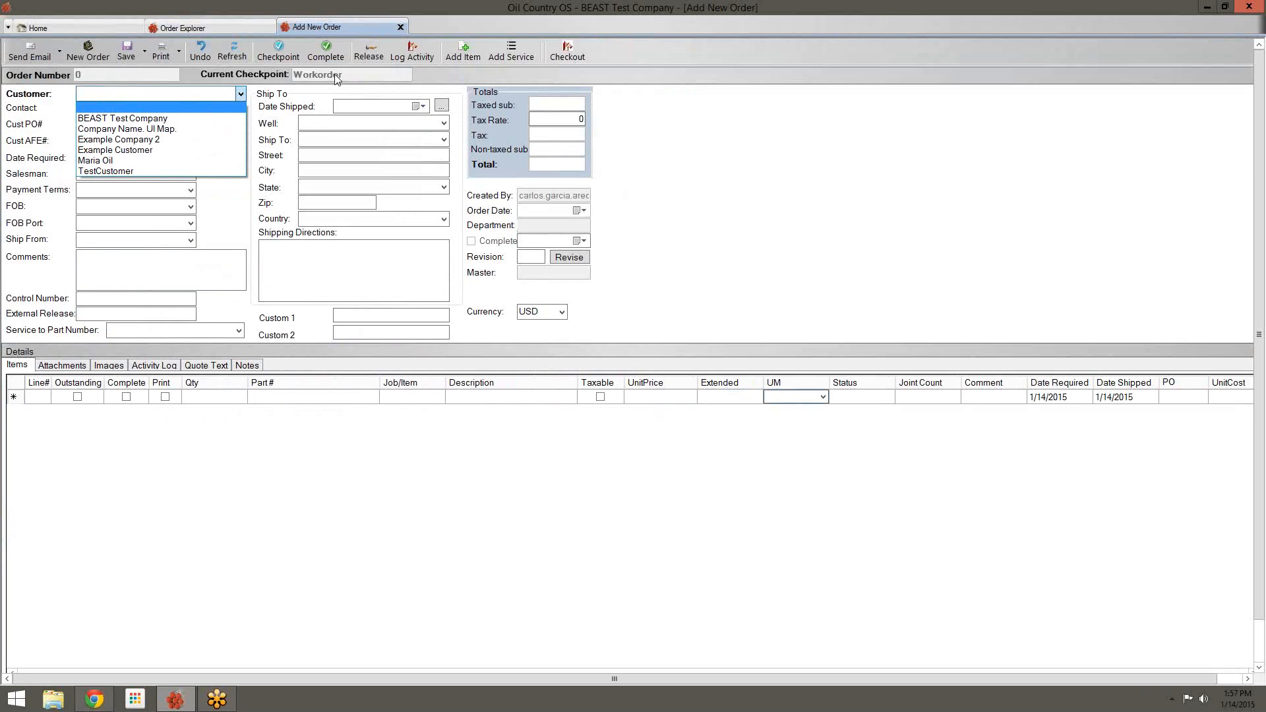
click(142, 150)
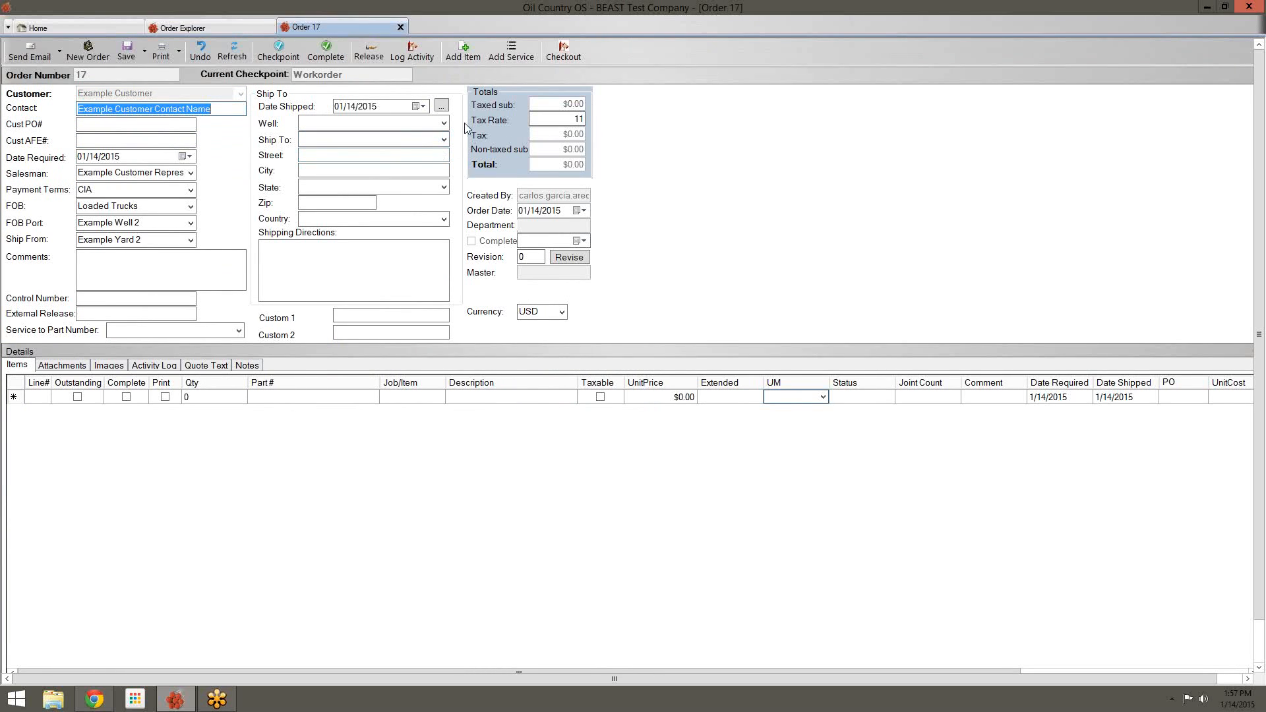
Add the master part Sales Service 1 from the Services category to the work order with a quantity of 10
click(458, 59)
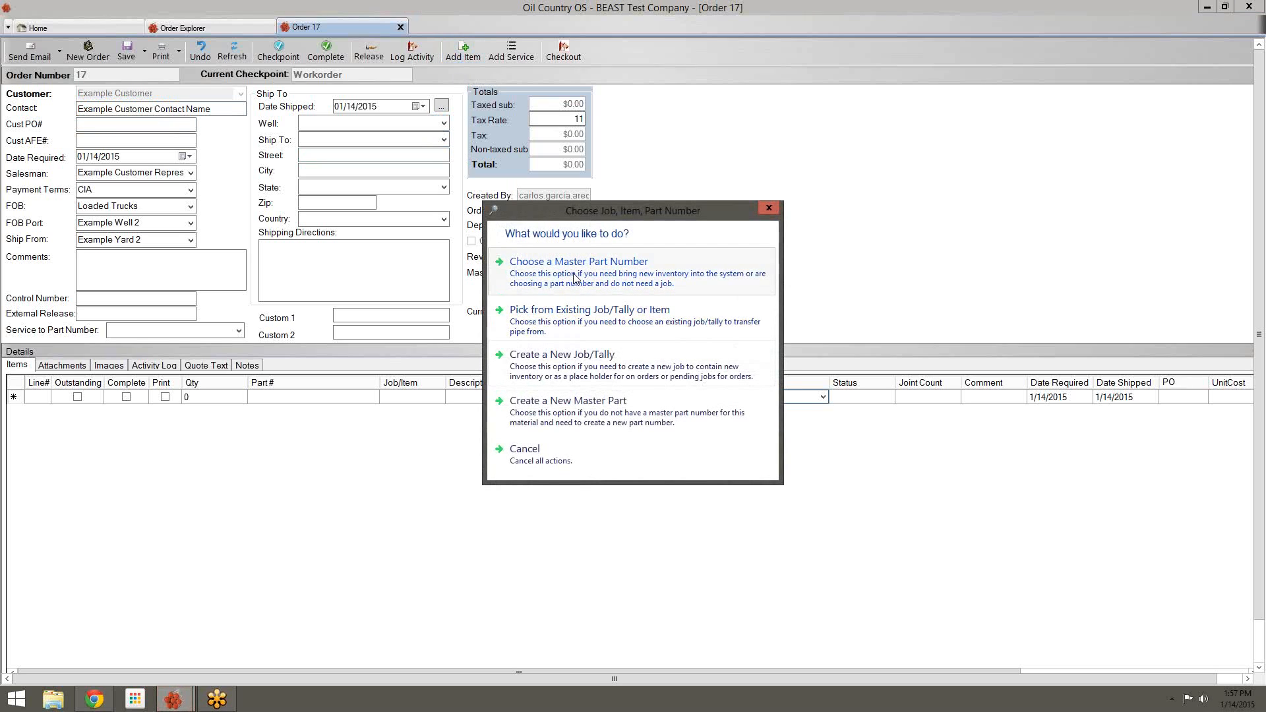
click(574, 278)
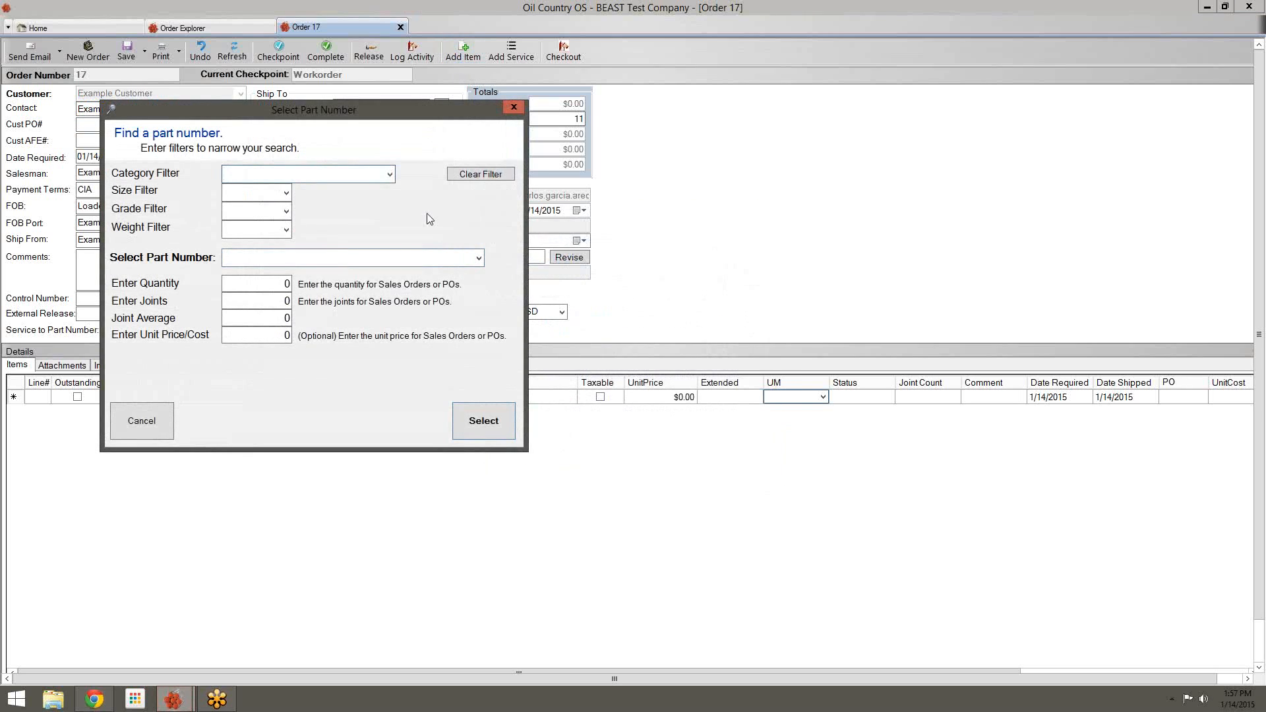
click(389, 174)
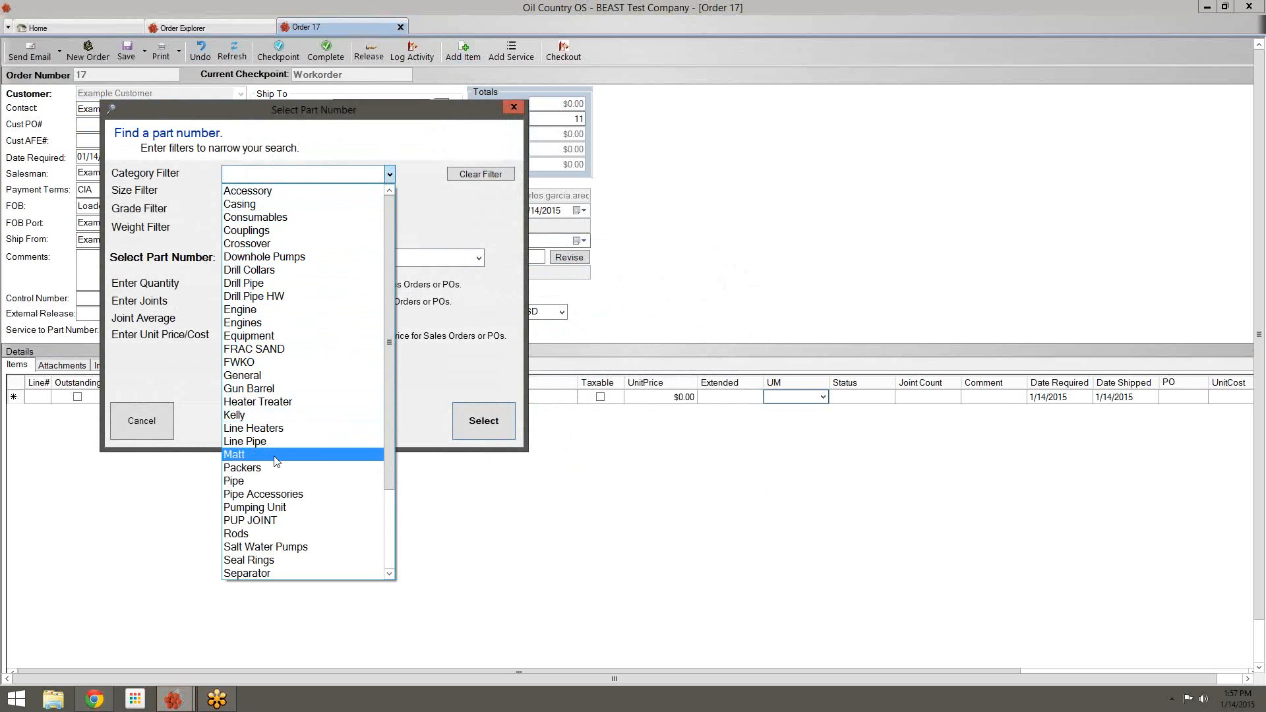
scroll(274, 560, down, 2)
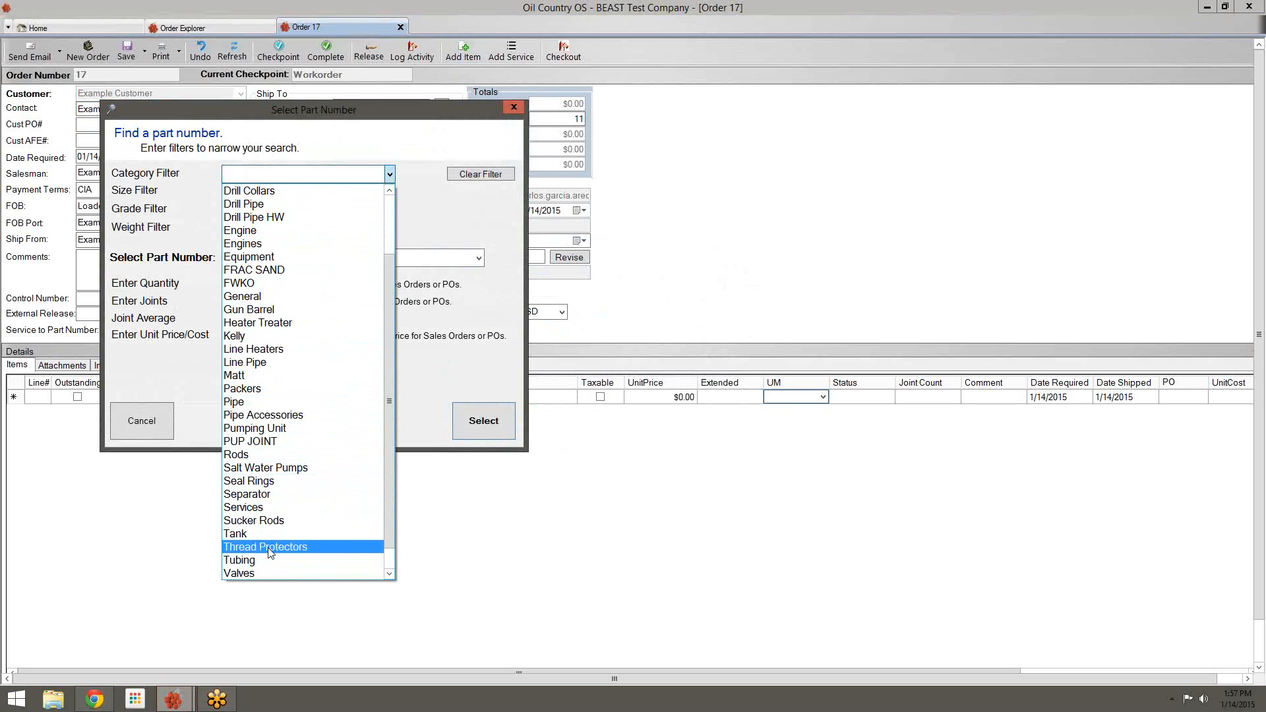
click(262, 510)
click(478, 259)
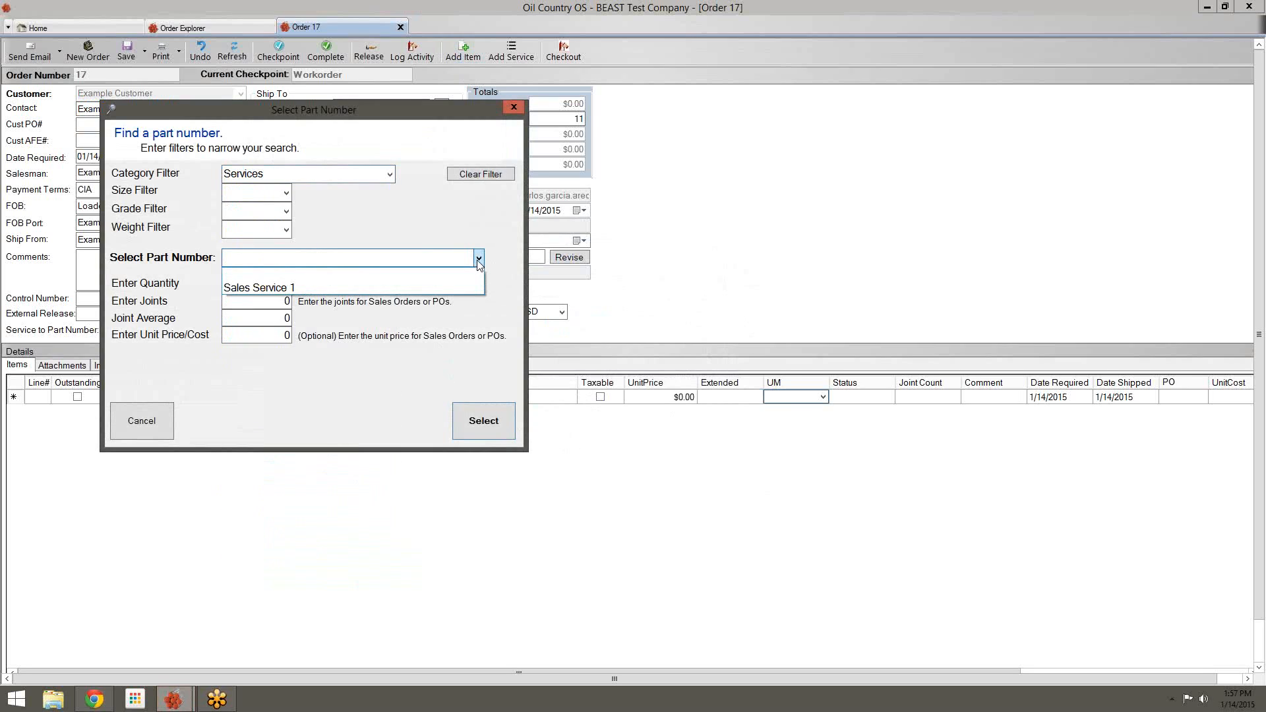
click(428, 288)
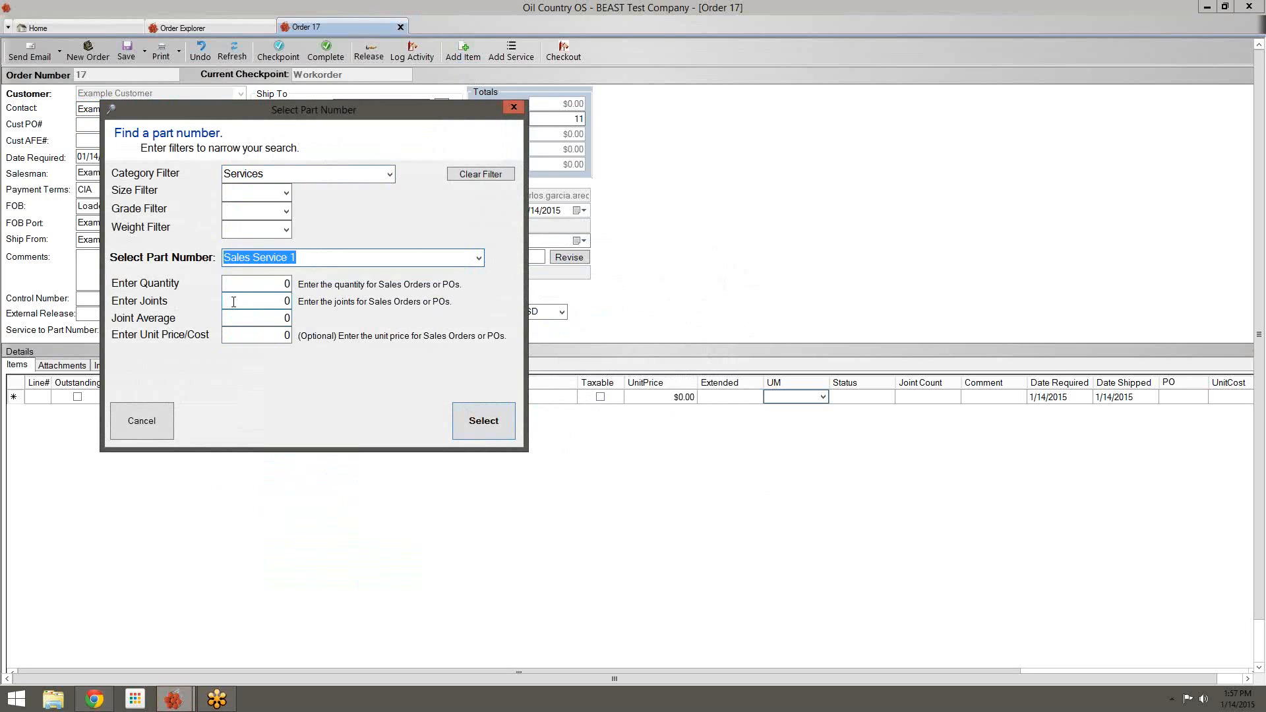
click(241, 340)
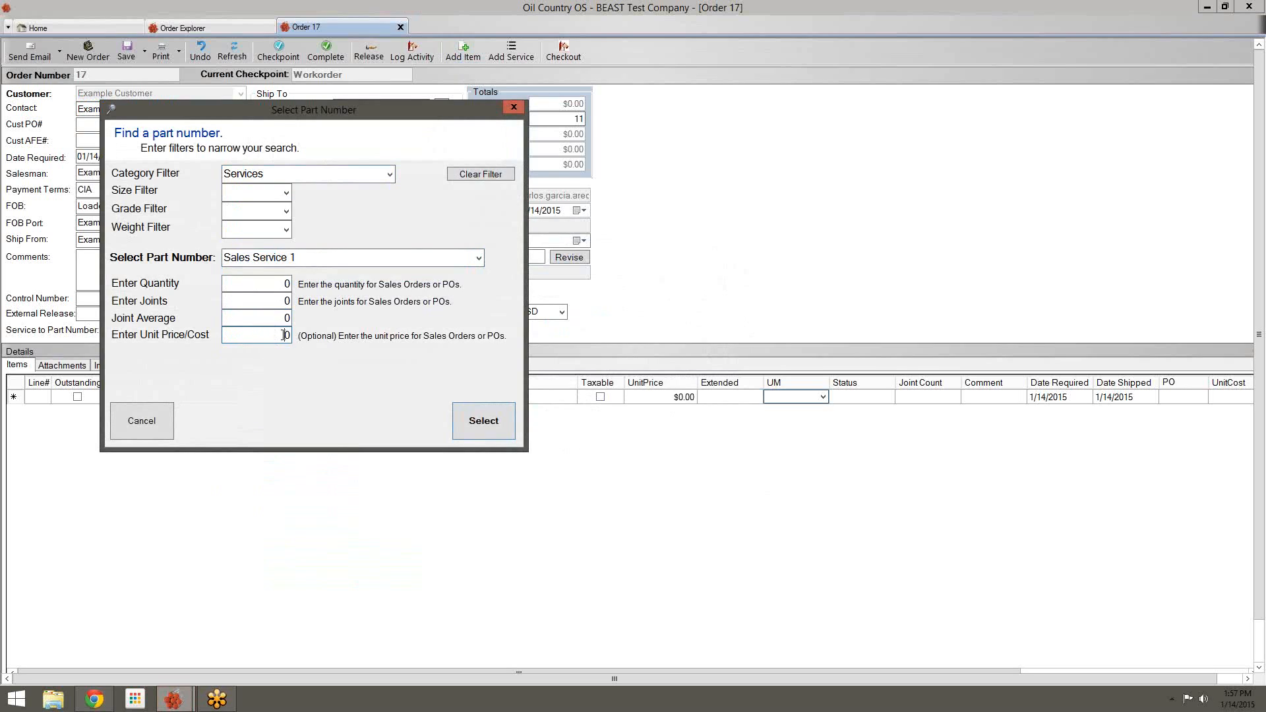
click(267, 285)
text(10)
click(489, 429)
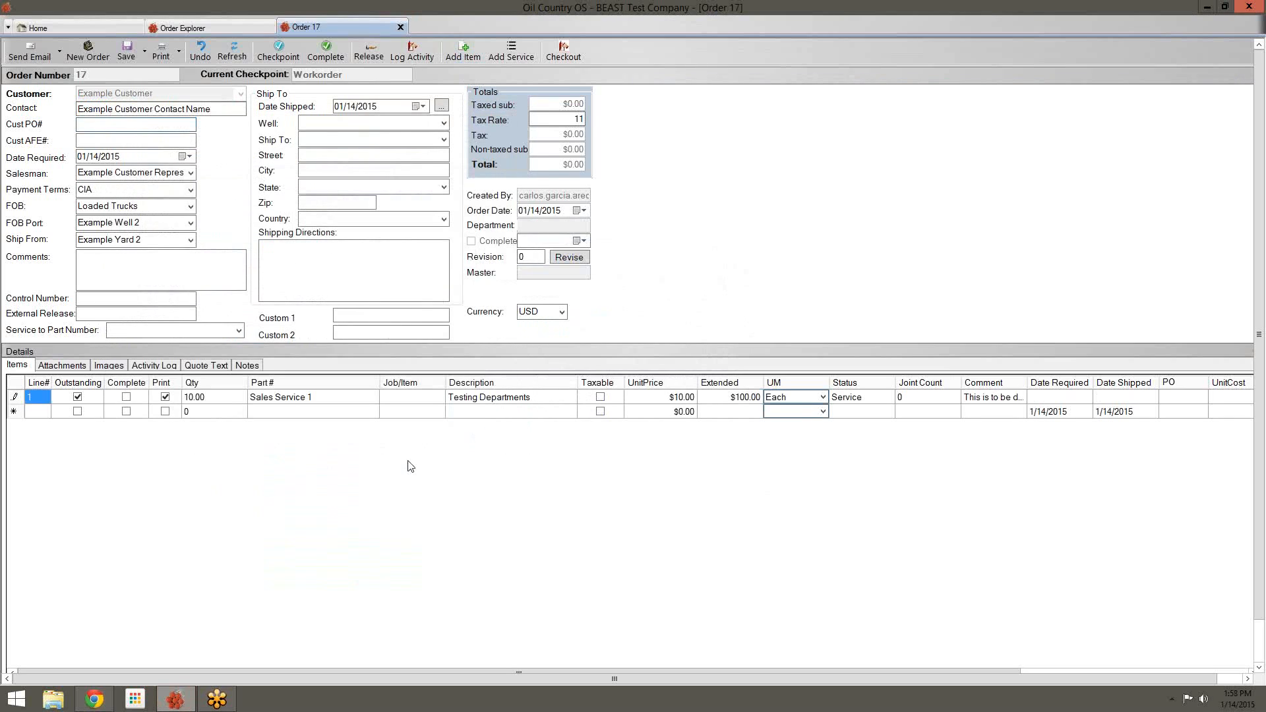
click(682, 397)
Send the order by email using the Send Work Order option
click(61, 54)
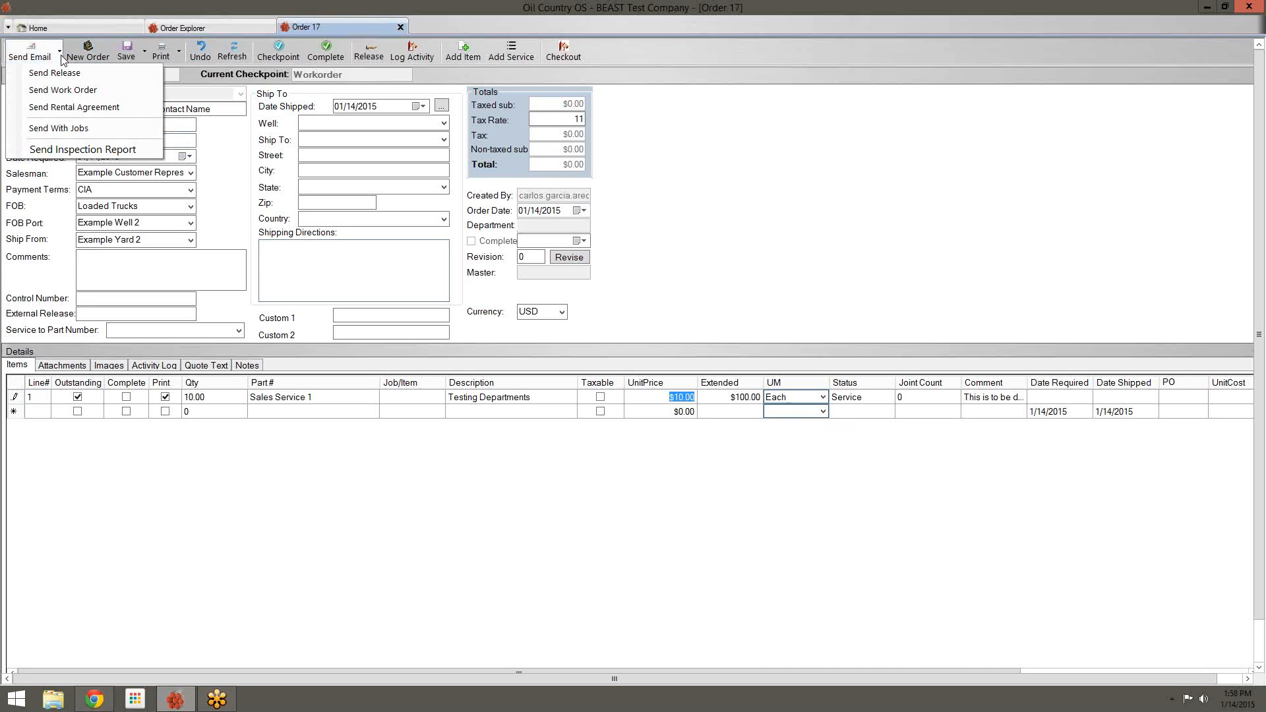
click(61, 57)
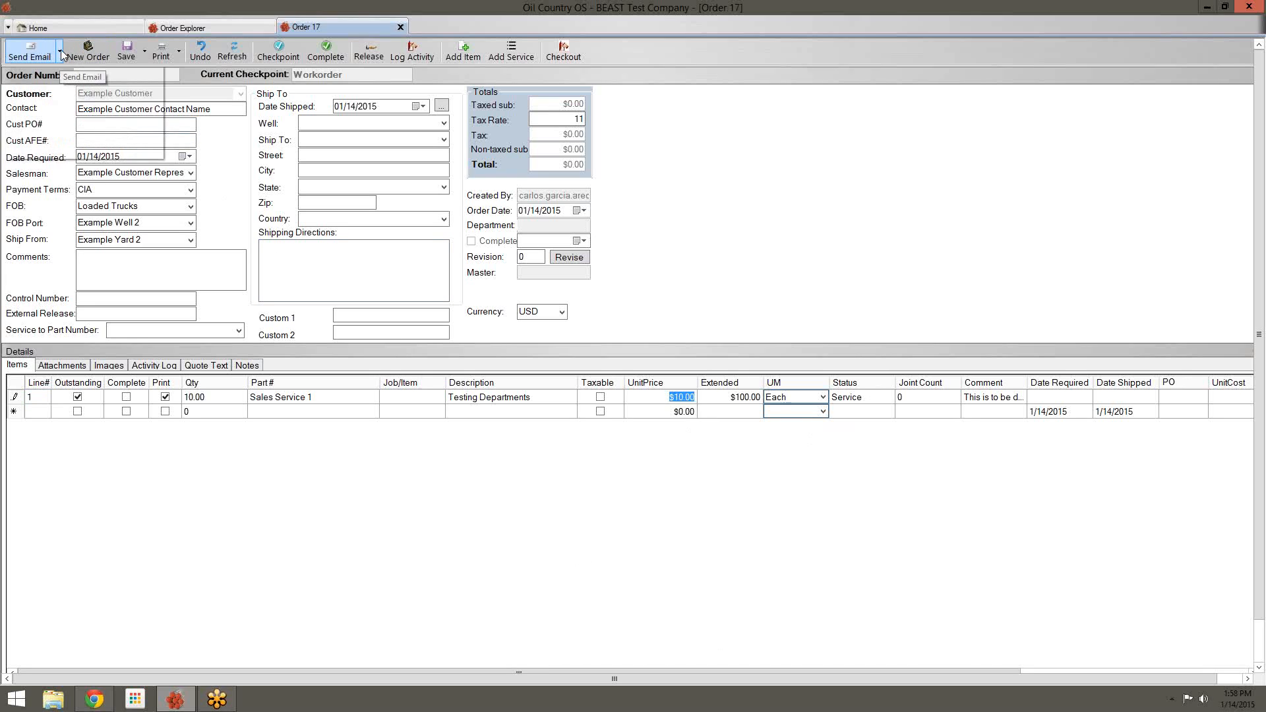
click(62, 56)
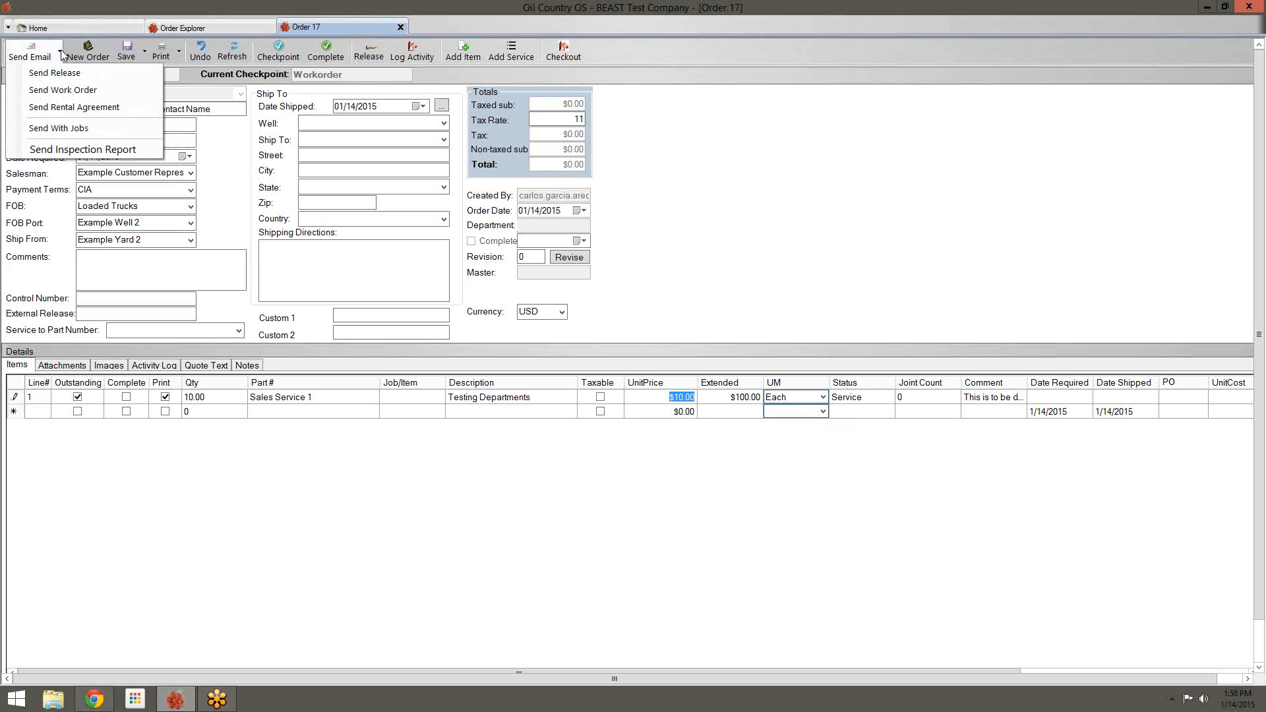
click(58, 87)
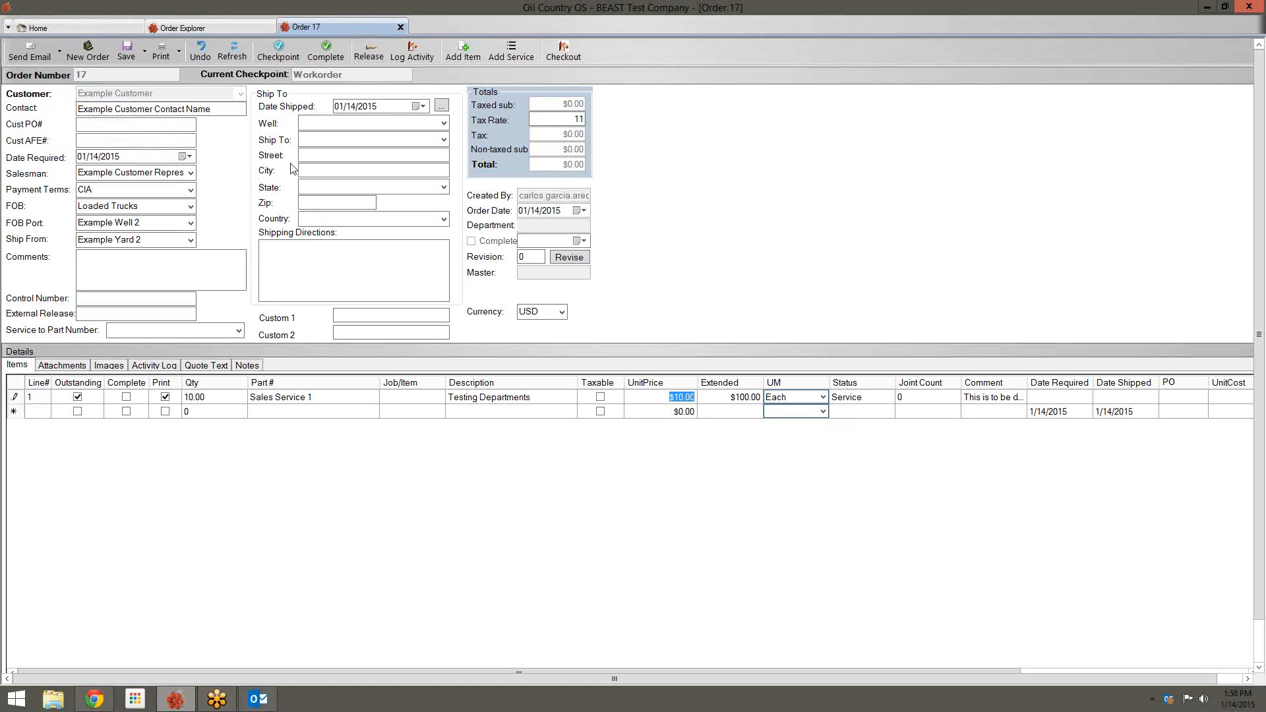
Open the printable Work Order report, enlarge its window to review the contents, and close it
click(179, 55)
click(189, 93)
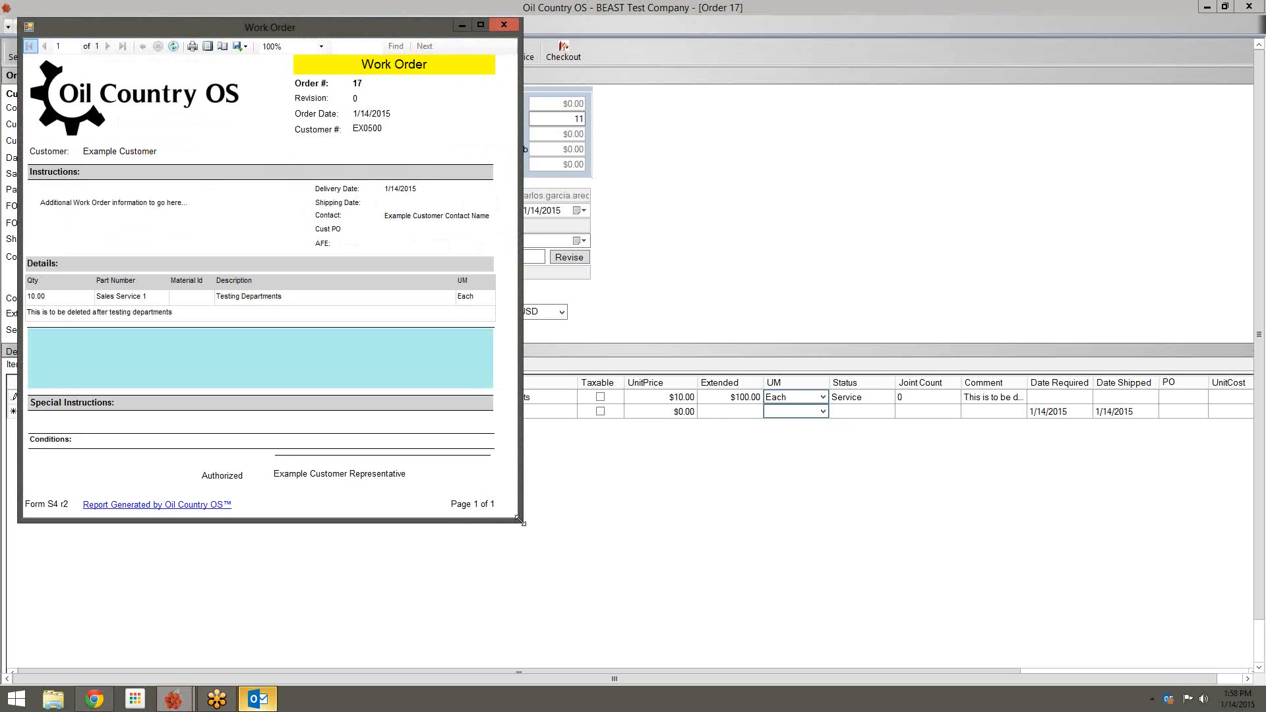
drag(515, 522, 713, 648)
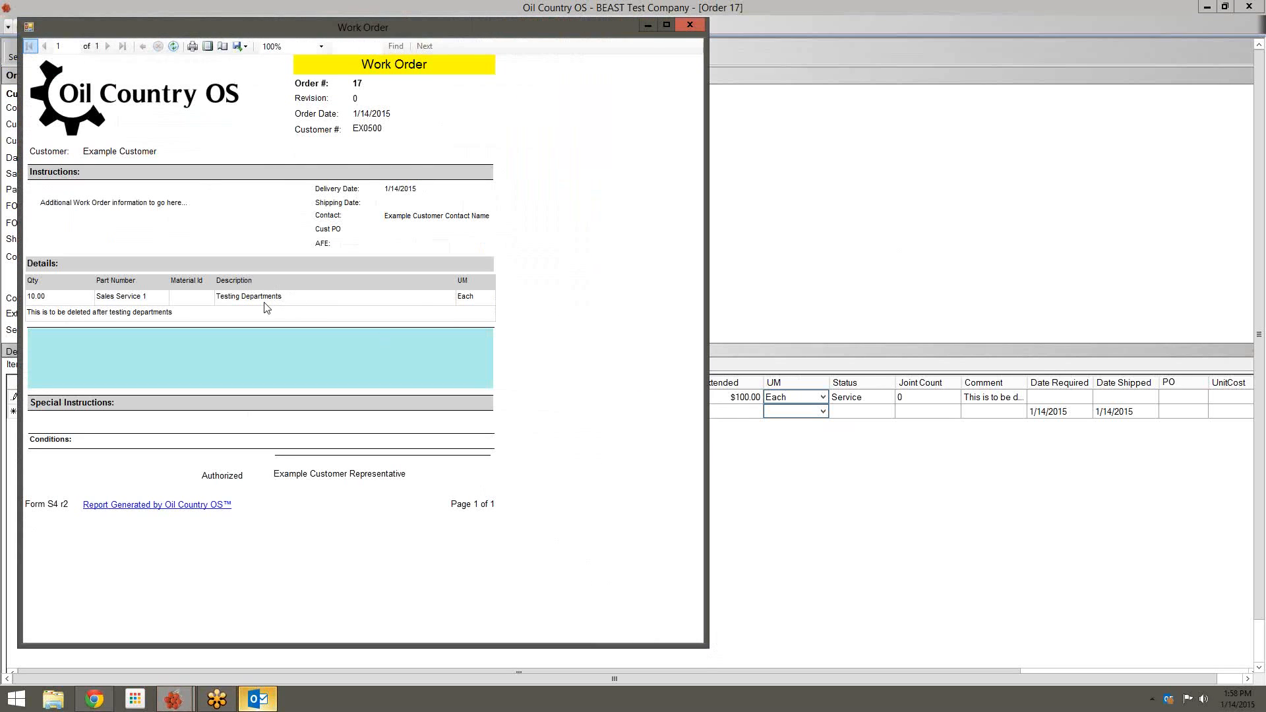
click(698, 27)
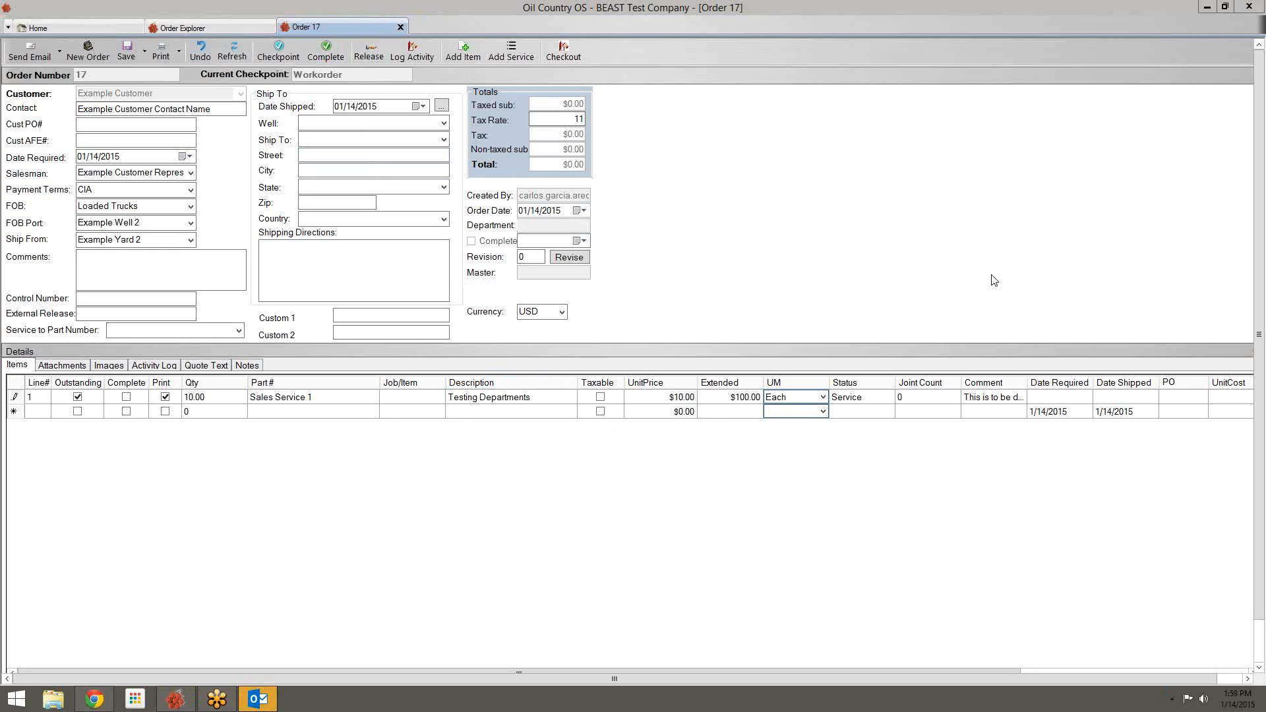
Close the work order and the order explorer to return to the home screen
click(401, 30)
click(401, 28)
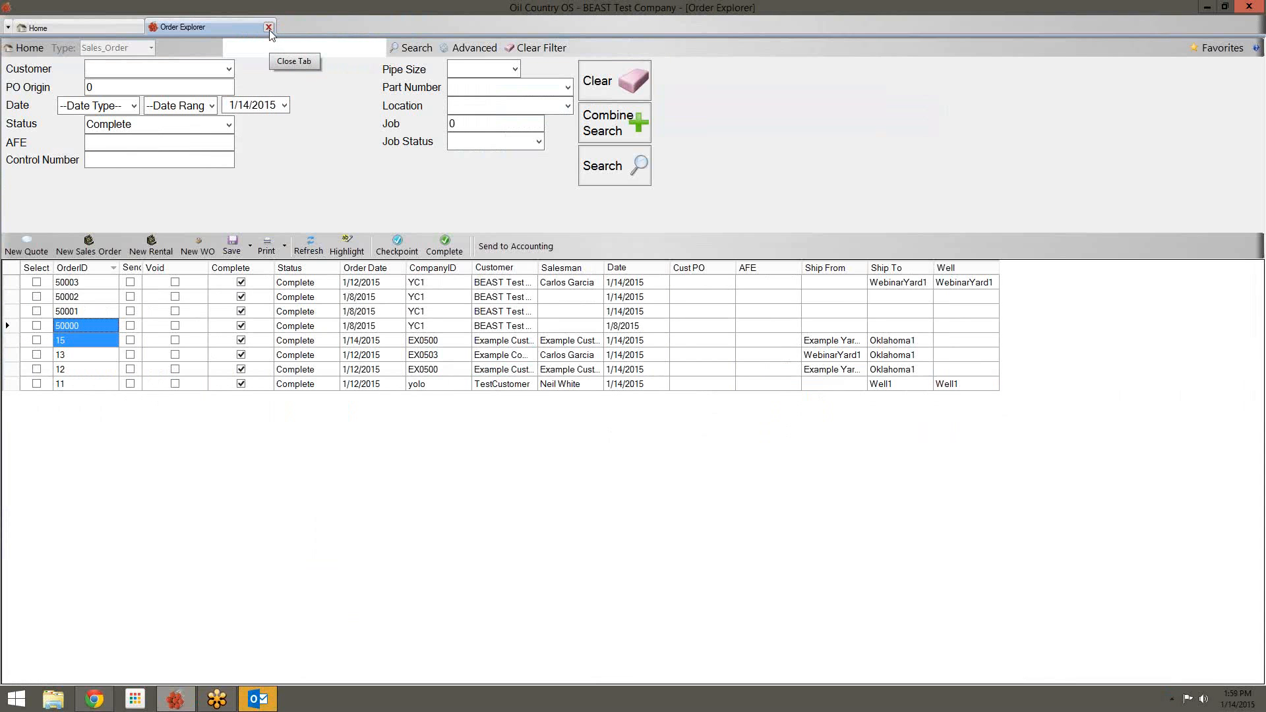
click(269, 27)
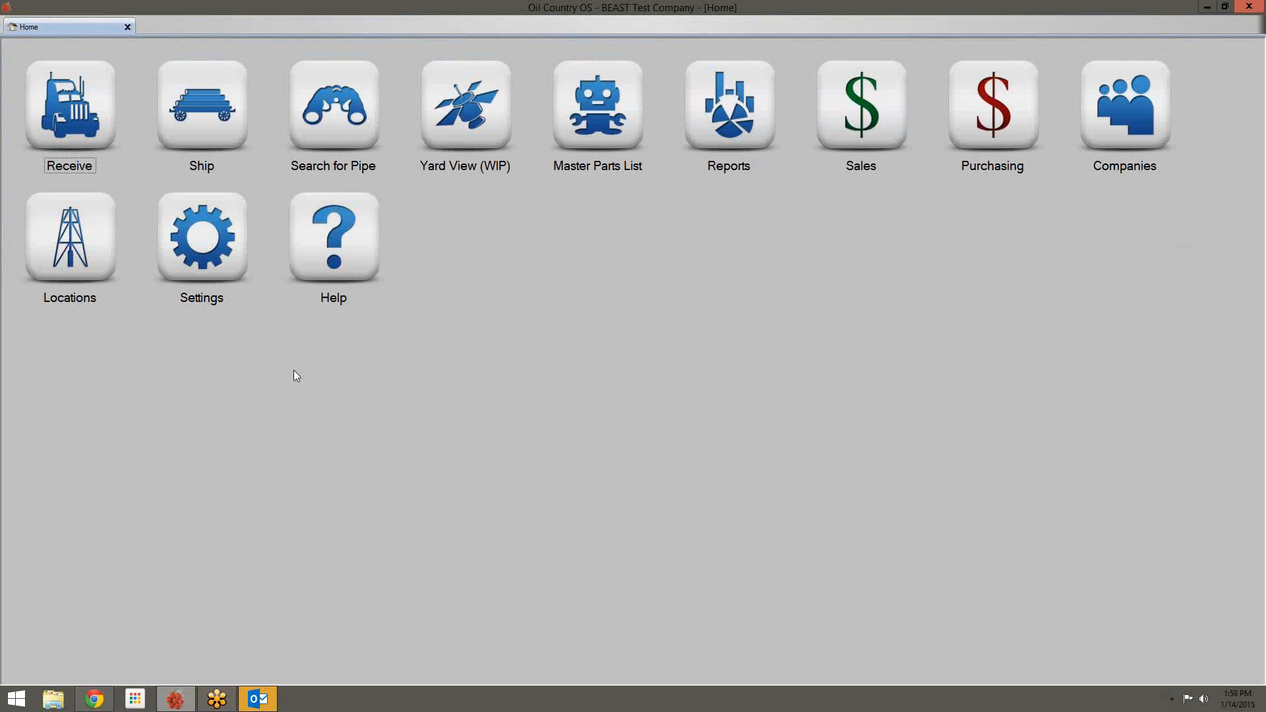
Open the system preferences twice to review the general default and view settings, including the job-opening option after transfers, closing them each time
click(191, 247)
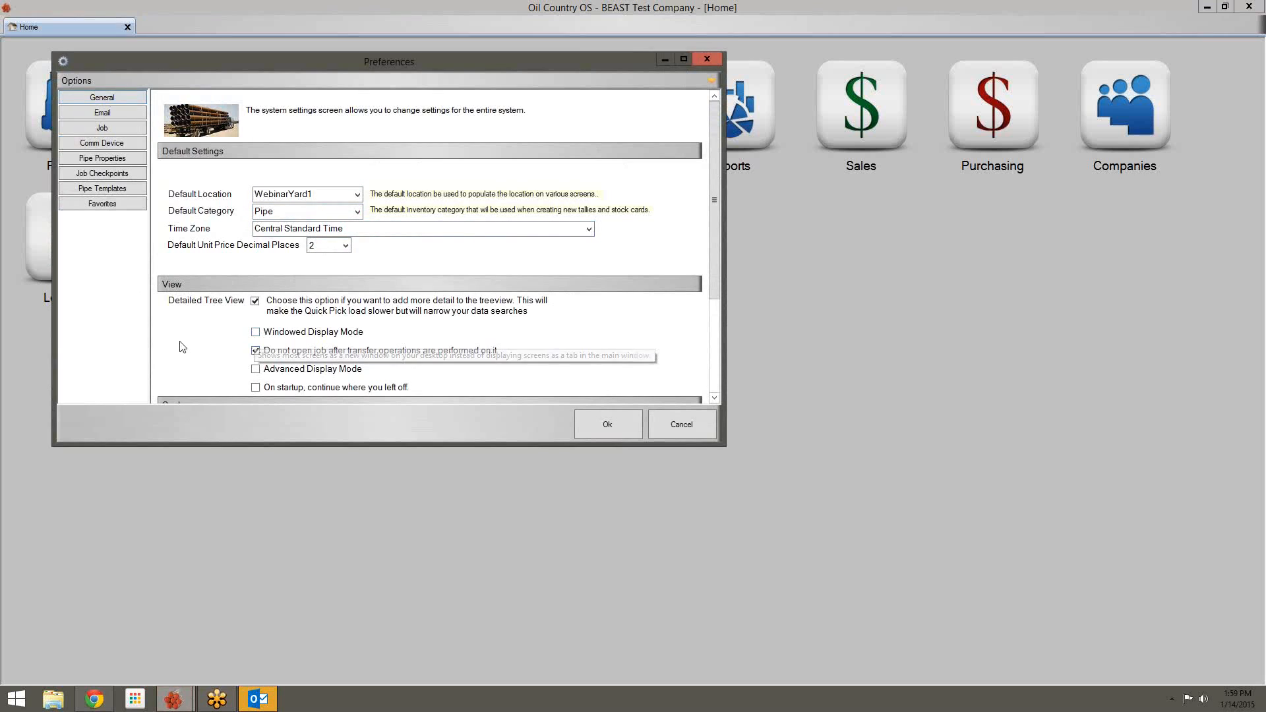
click(257, 349)
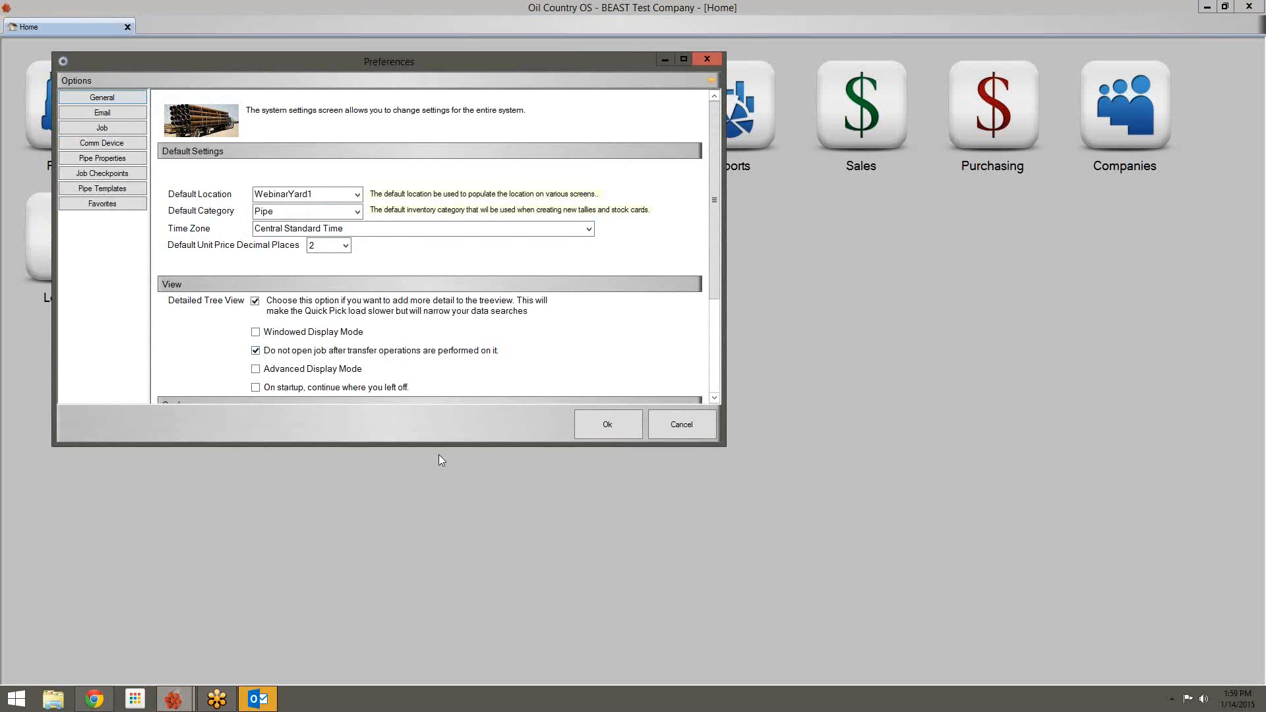
click(686, 428)
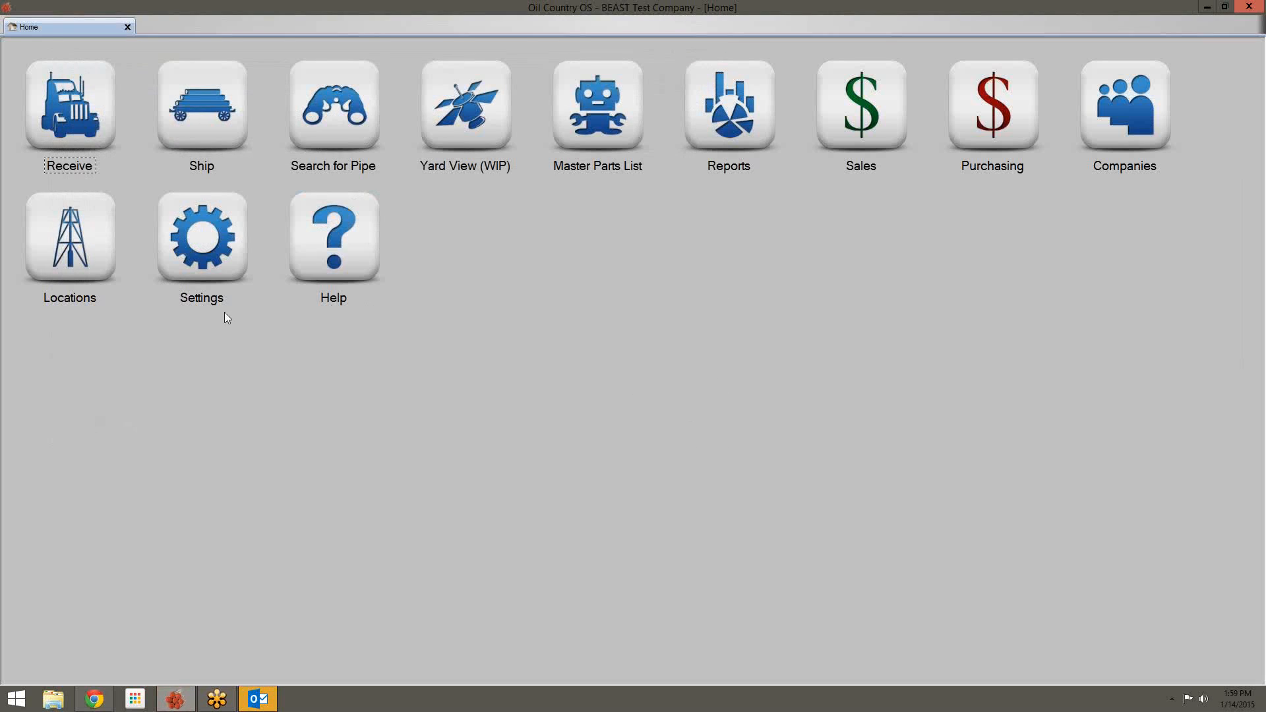
click(236, 233)
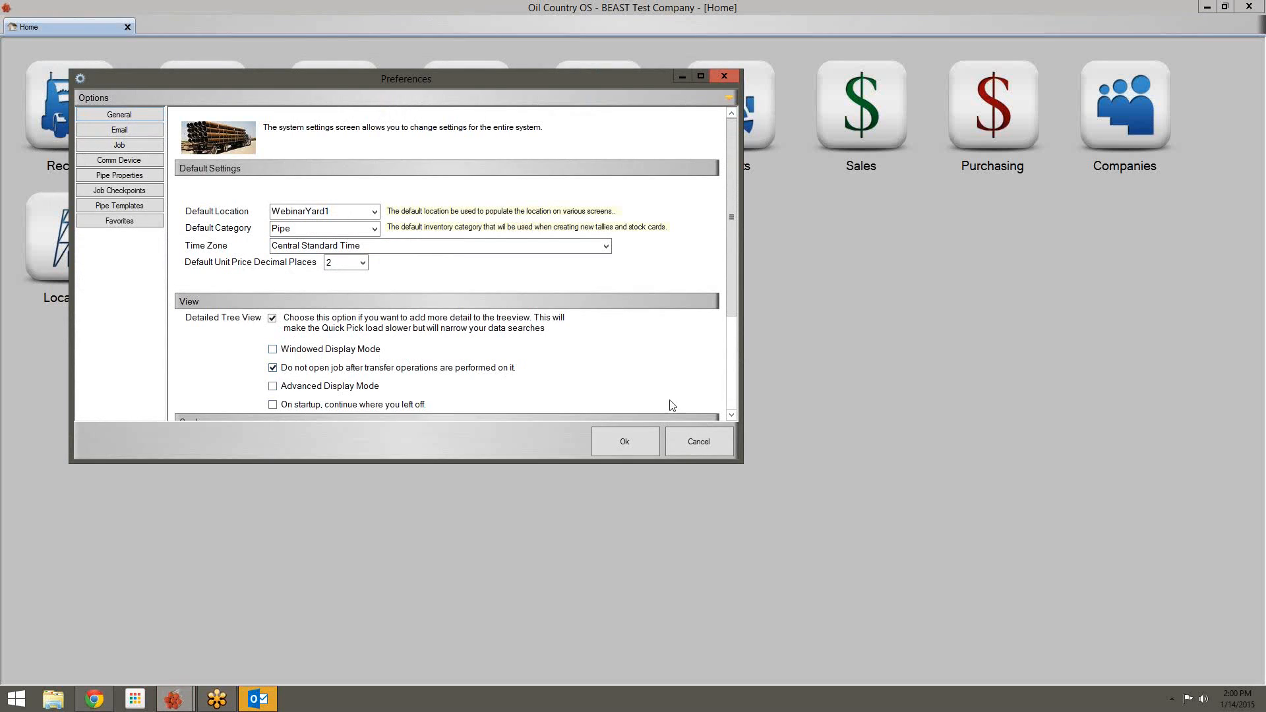
click(636, 455)
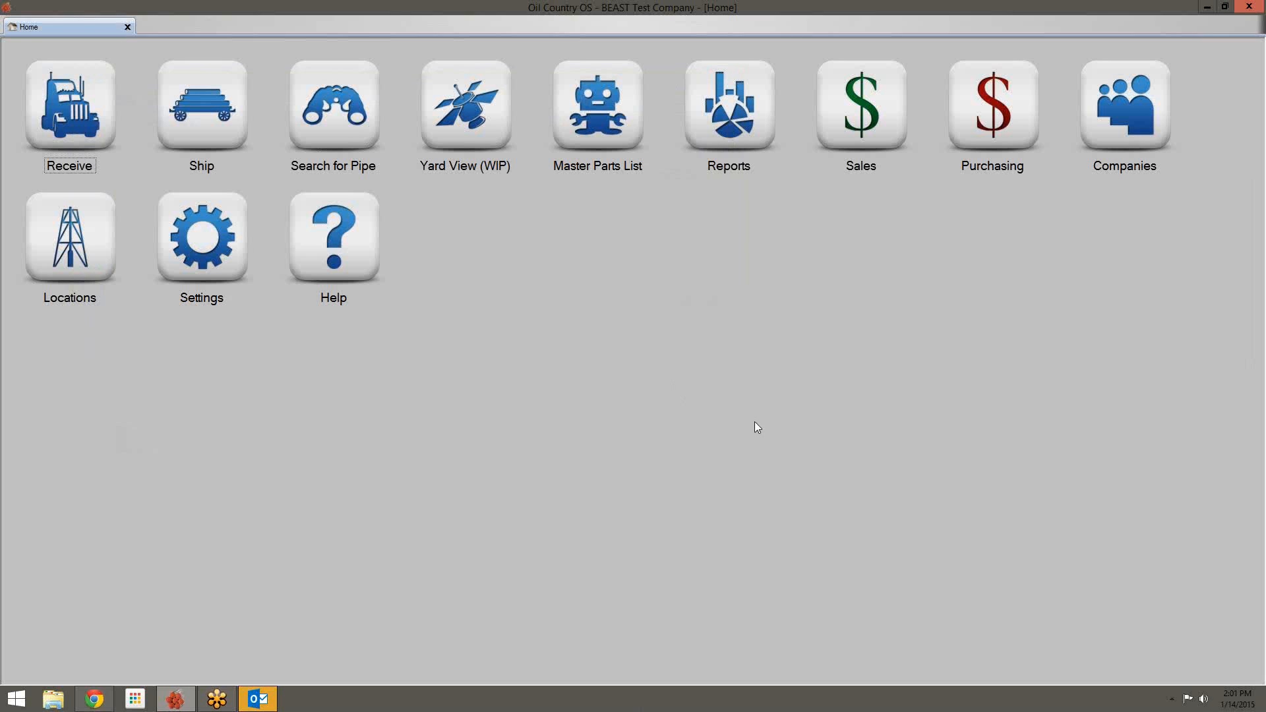
Search for all pipe without filters and open the 4 1/2 J-55 10.50 8rd STC job stored in rack A2, repositioning its window
click(334, 109)
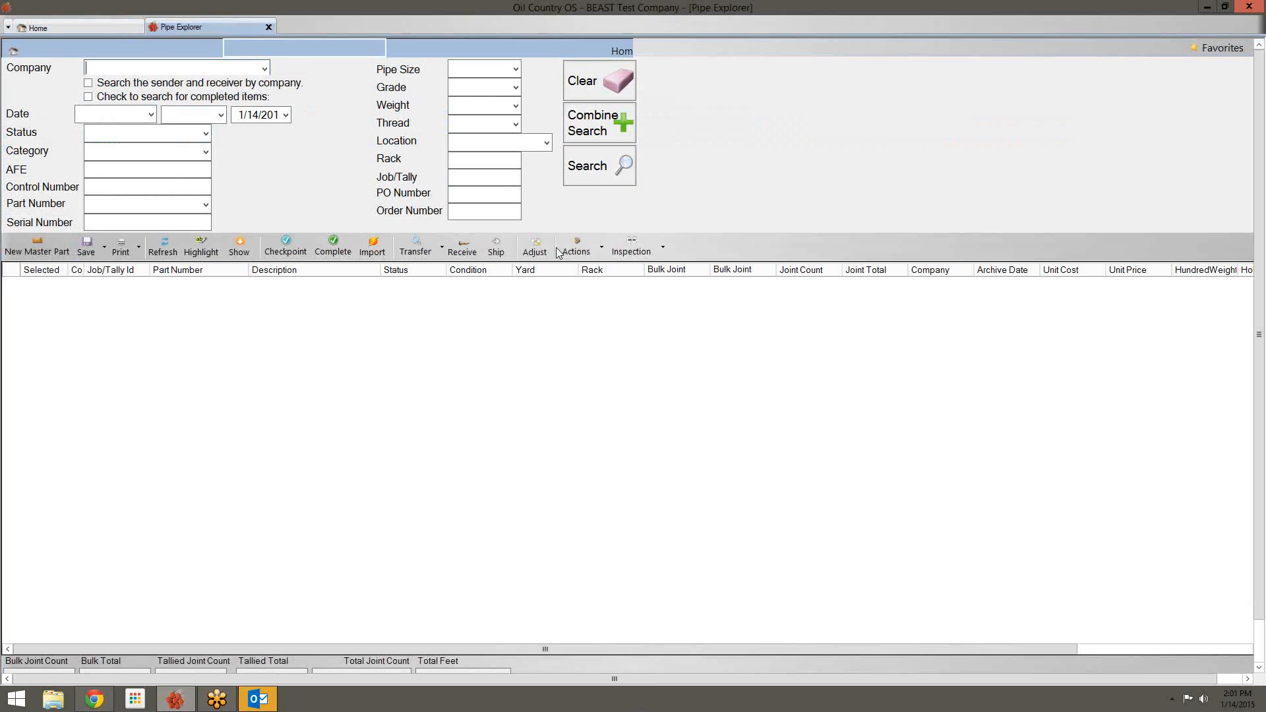
click(600, 180)
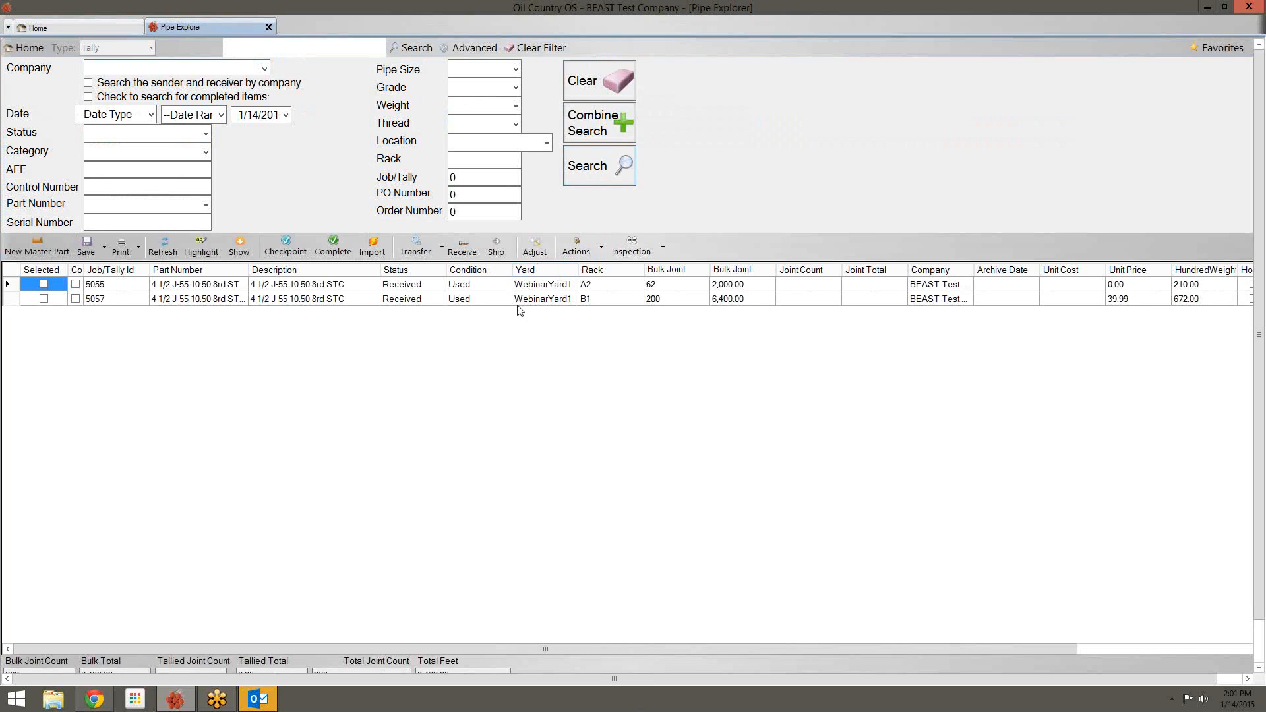
double_click(209, 289)
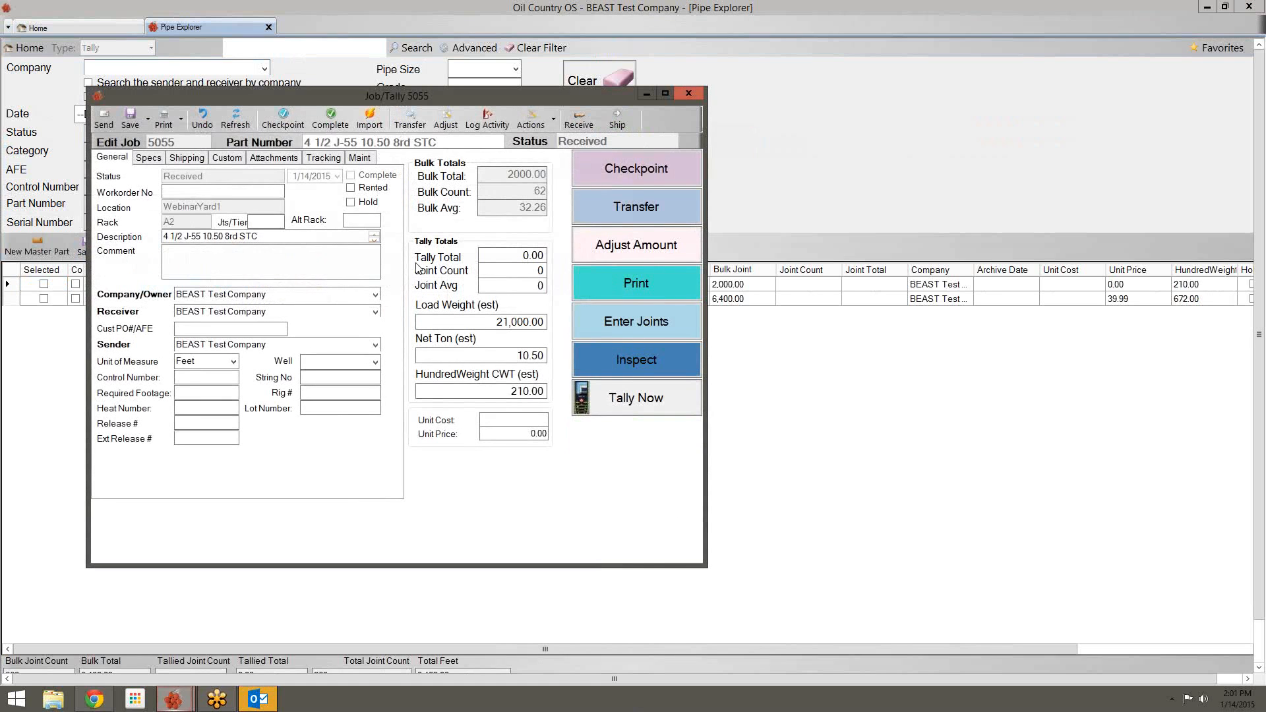
drag(460, 104, 470, 55)
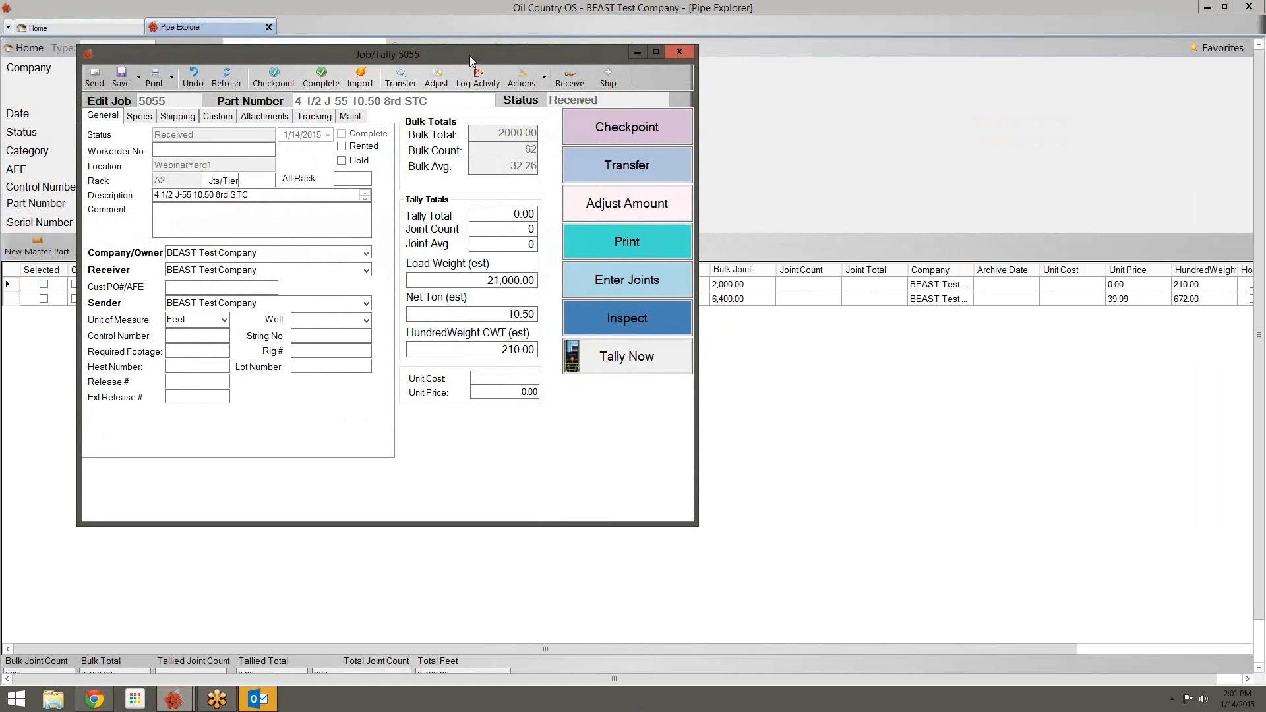
double_click(471, 50)
drag(535, 6, 503, 42)
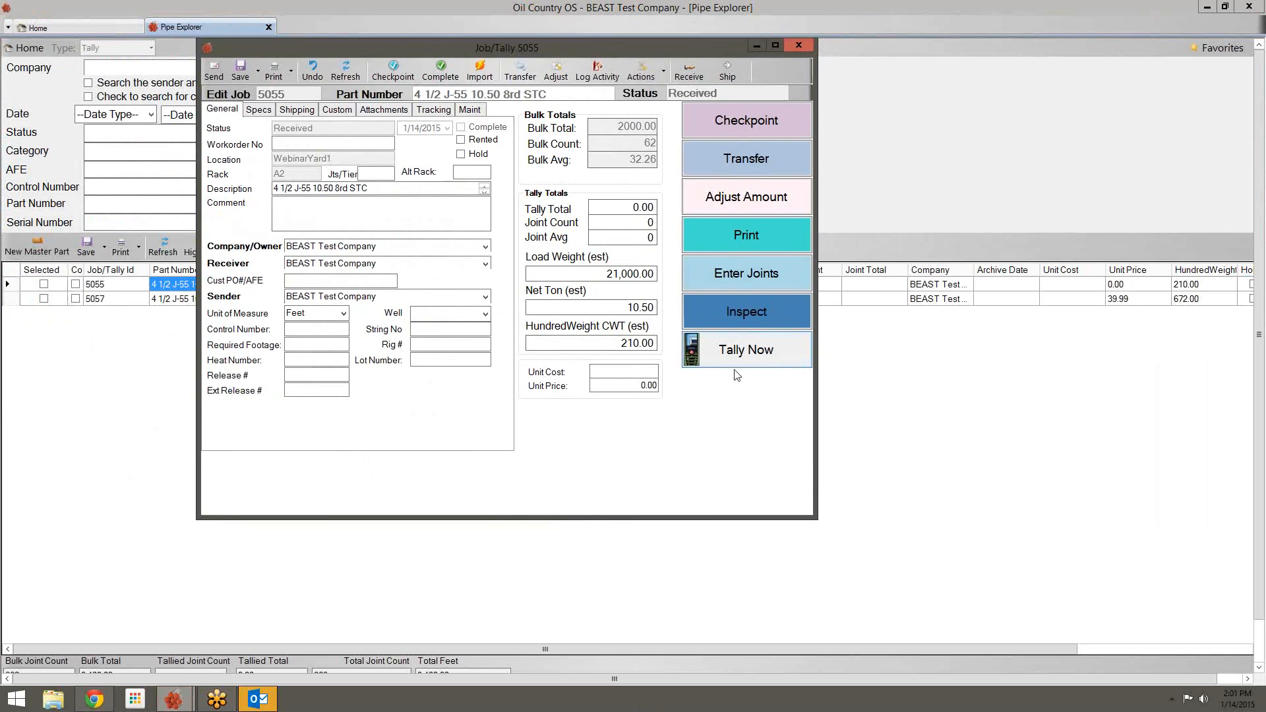
Open Tally Now for the job, switch from touch entry to device input, and close the Tally Grabber and the job
click(767, 367)
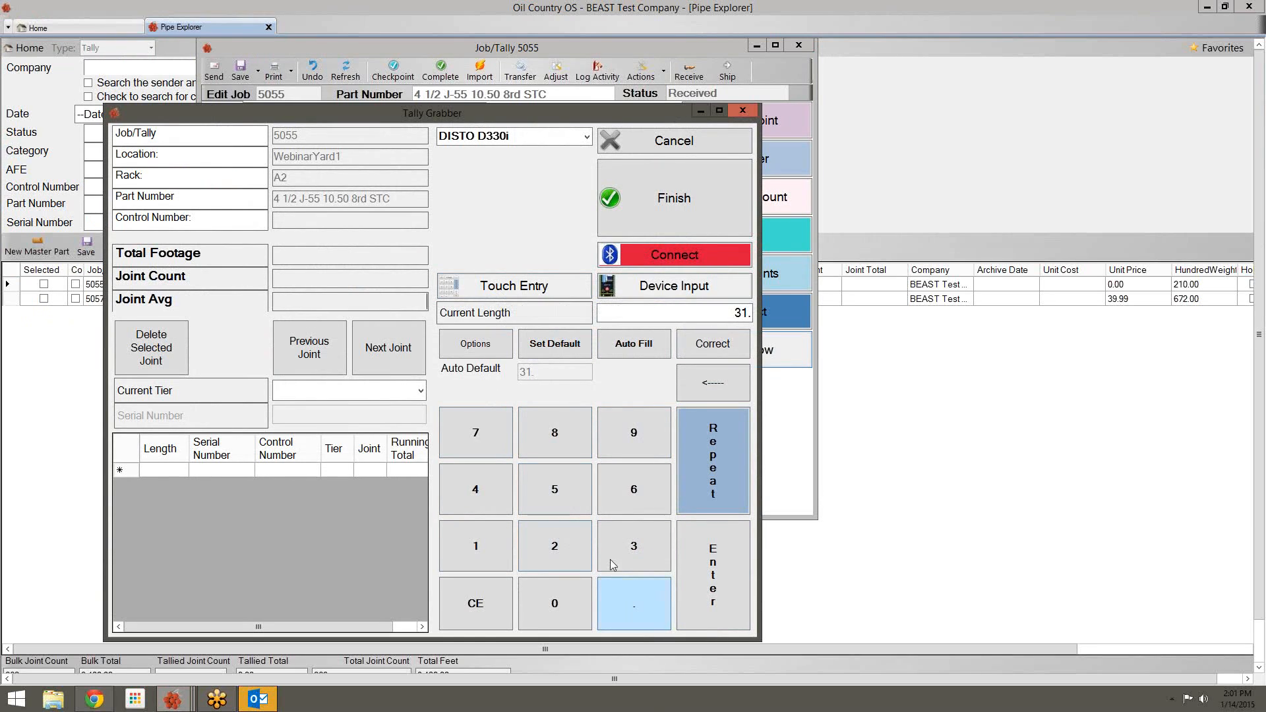
click(653, 298)
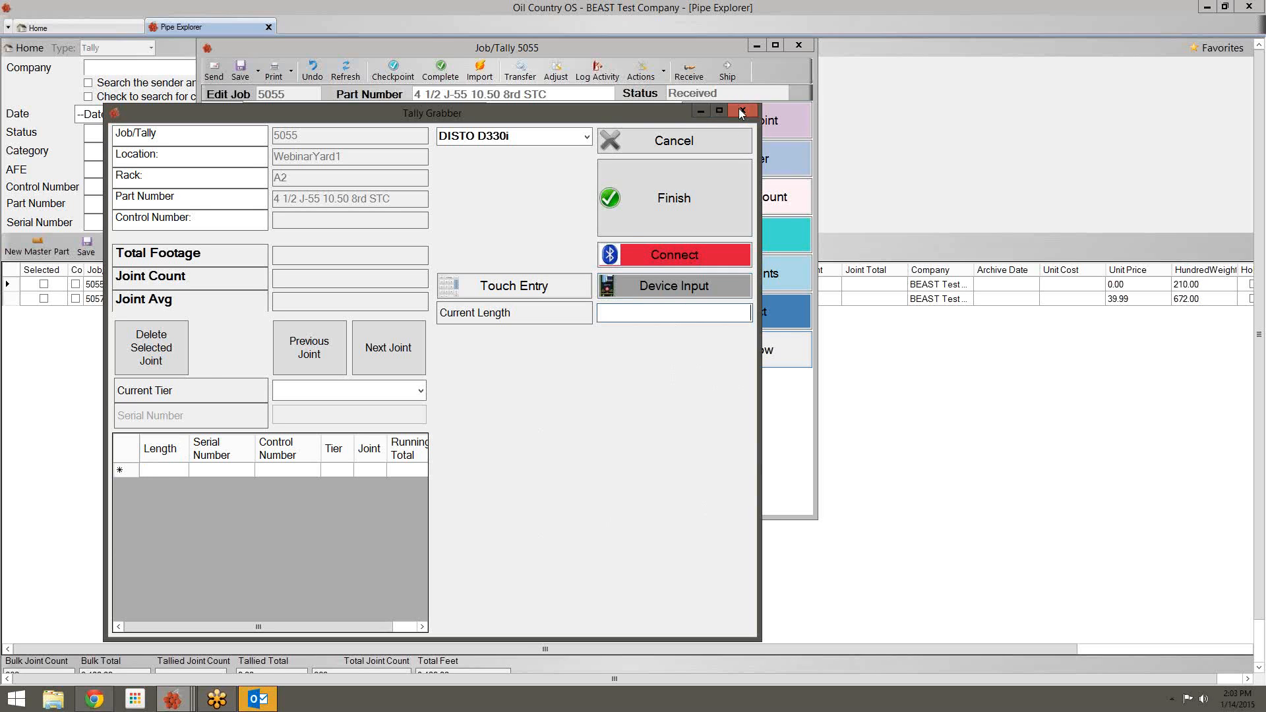
click(741, 111)
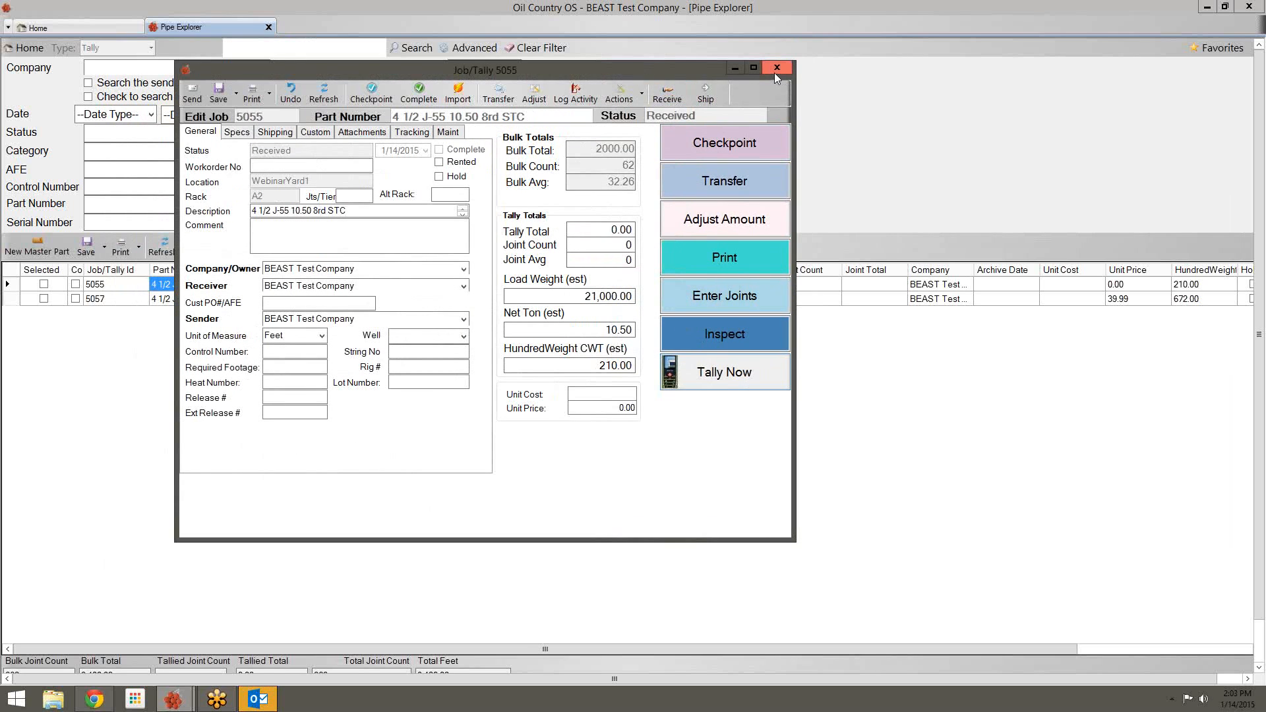
click(776, 70)
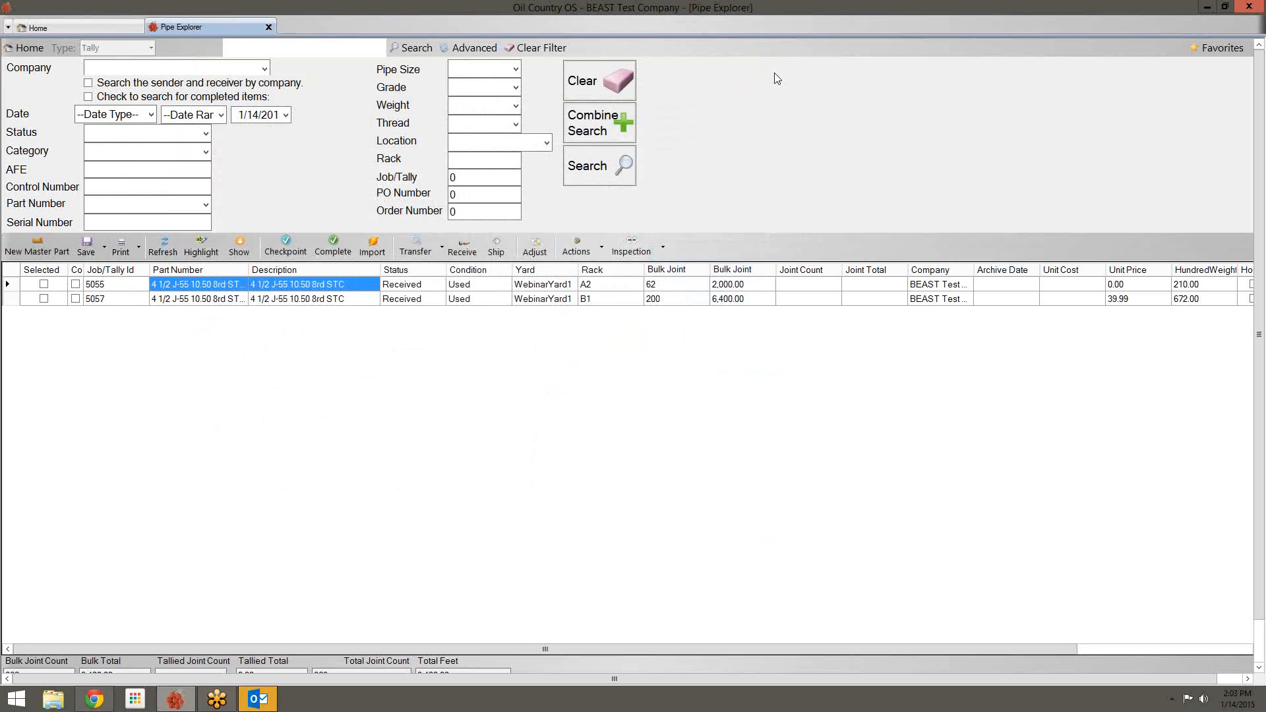